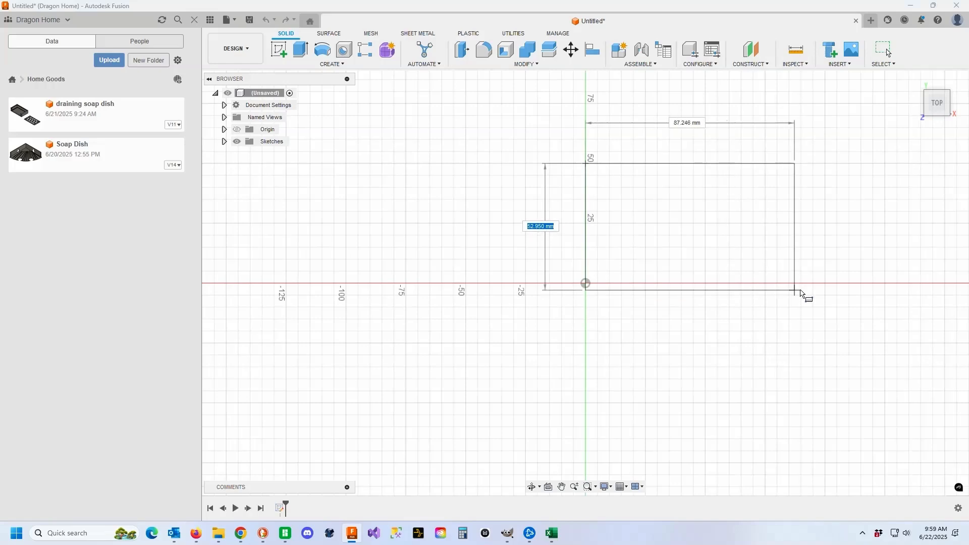
Create a box as a new body, 100 mm long, 85 mm wide and 20 mm high, starting from the vertical axis.
key(Tab)
click(829, 290)
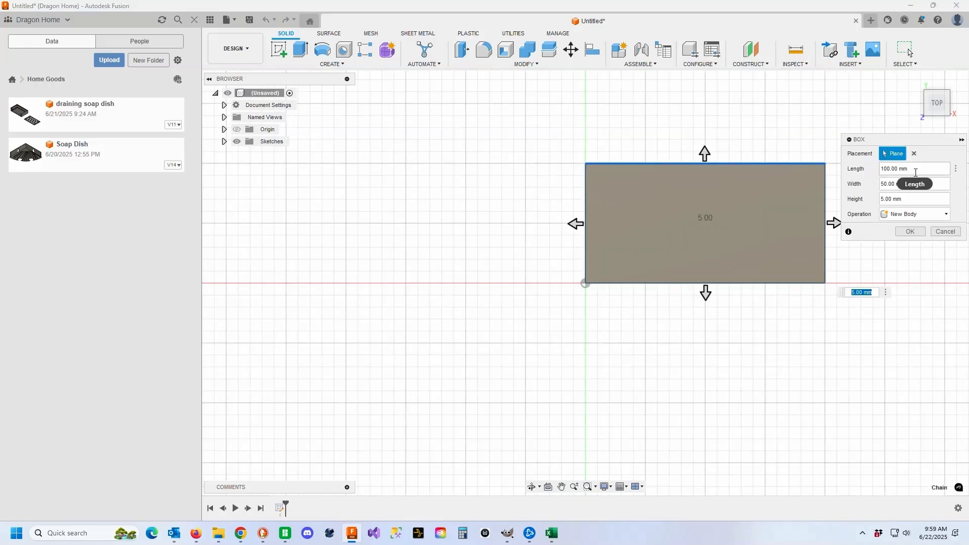
drag(915, 173, 850, 175)
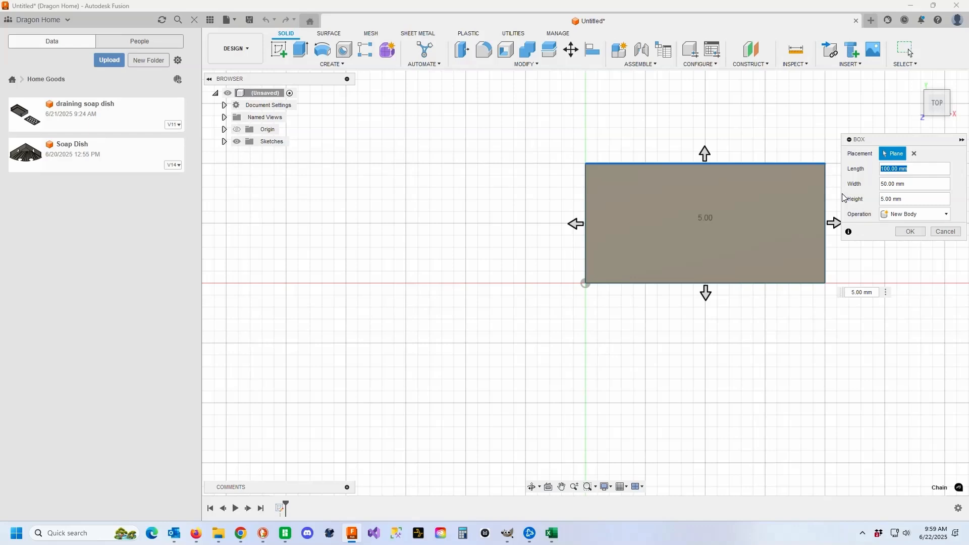
click(914, 183)
drag(907, 182, 869, 189)
text(75)
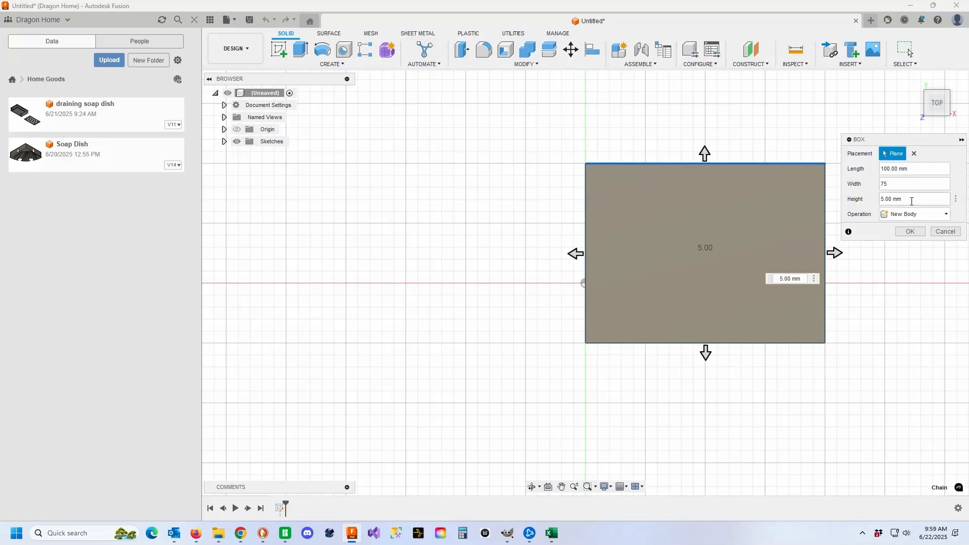
drag(912, 199, 864, 211)
text(20)
click(895, 189)
text(85)
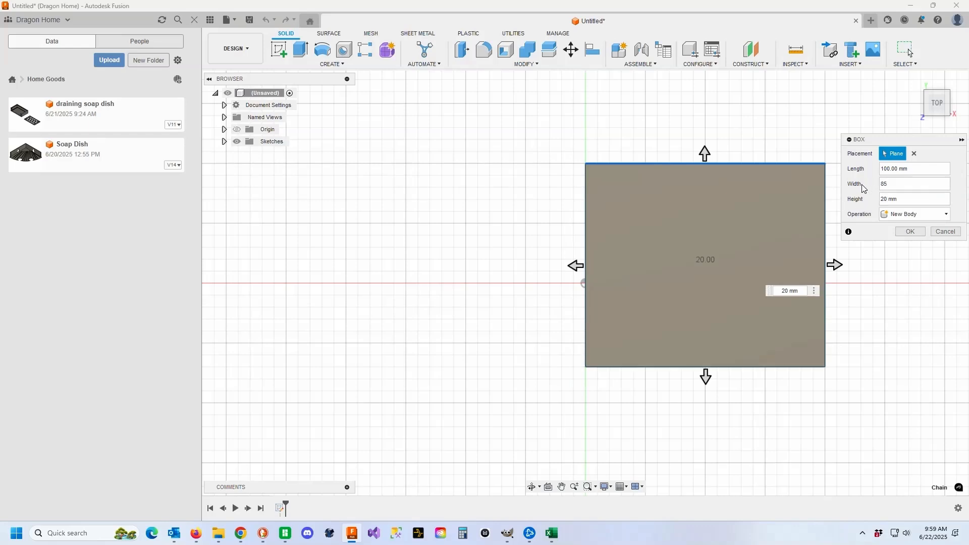
click(911, 234)
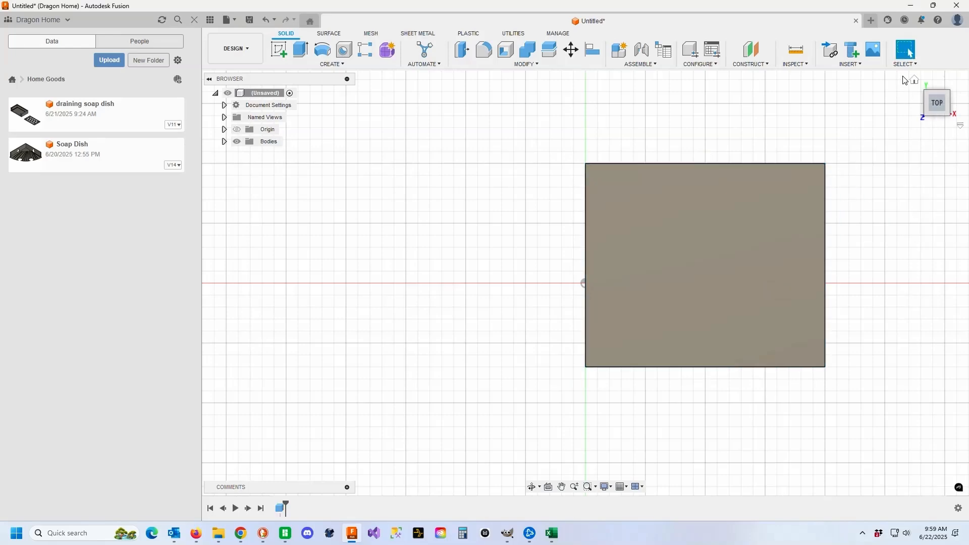
Shell the box from its top face with a 3 mm inside wall thickness to form an open tray.
click(915, 80)
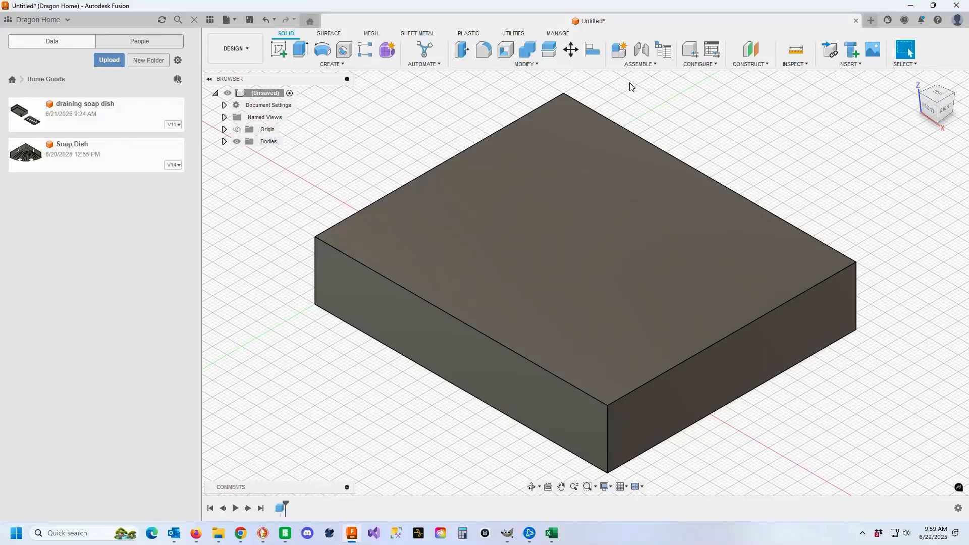
click(317, 65)
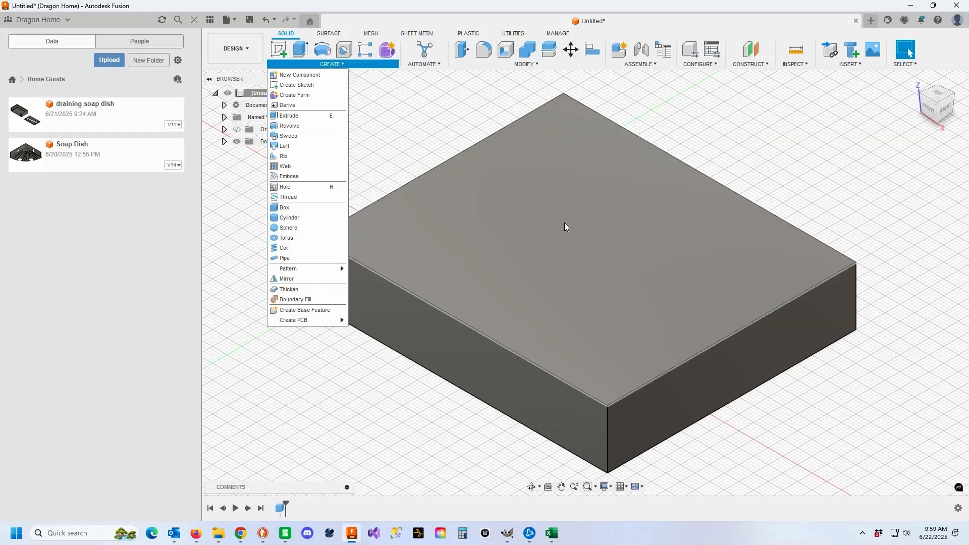
click(510, 64)
click(511, 64)
click(511, 55)
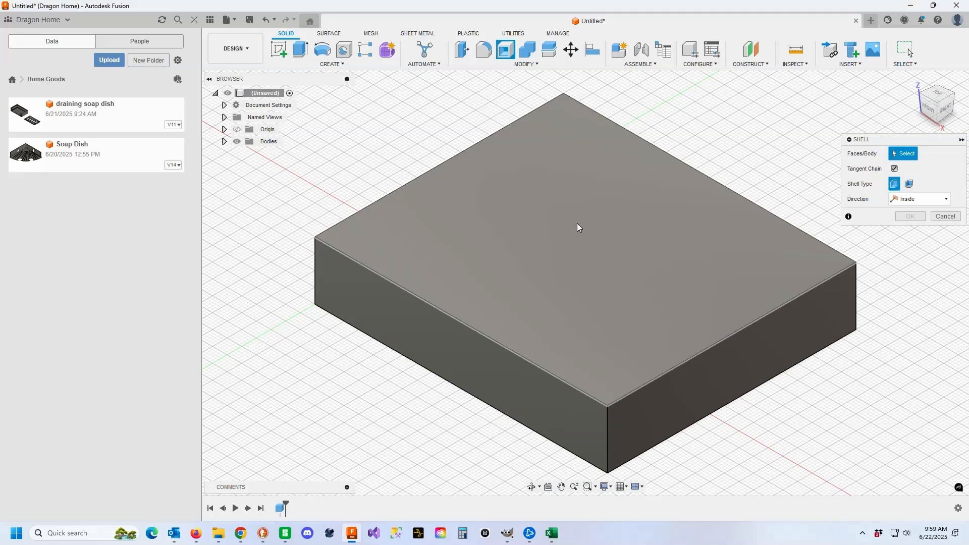
click(578, 224)
drag(913, 201, 862, 204)
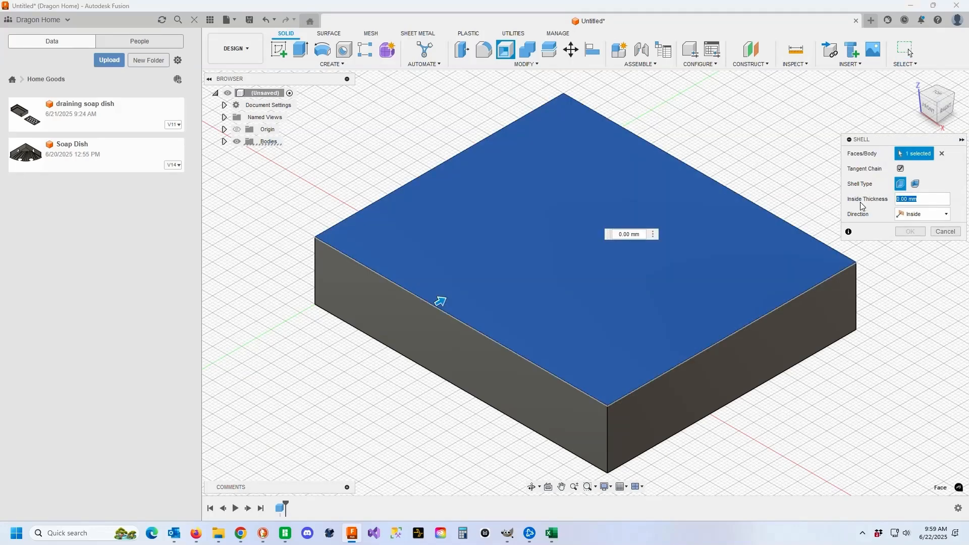
text(5)
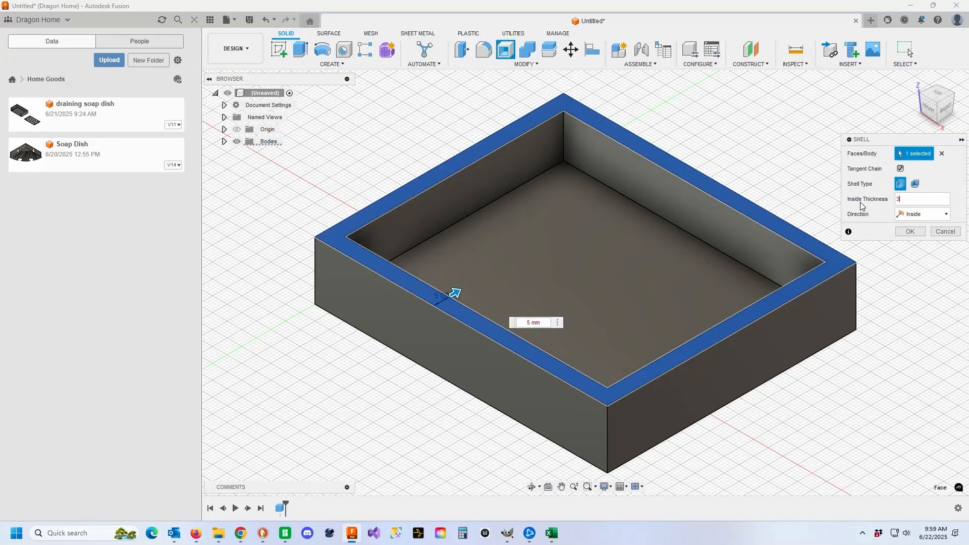
text(3)
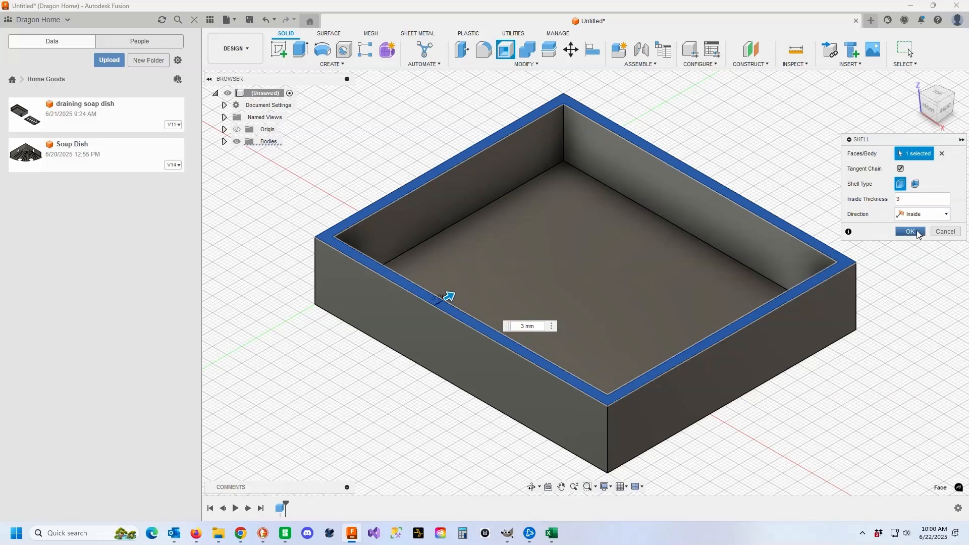
click(917, 185)
click(906, 236)
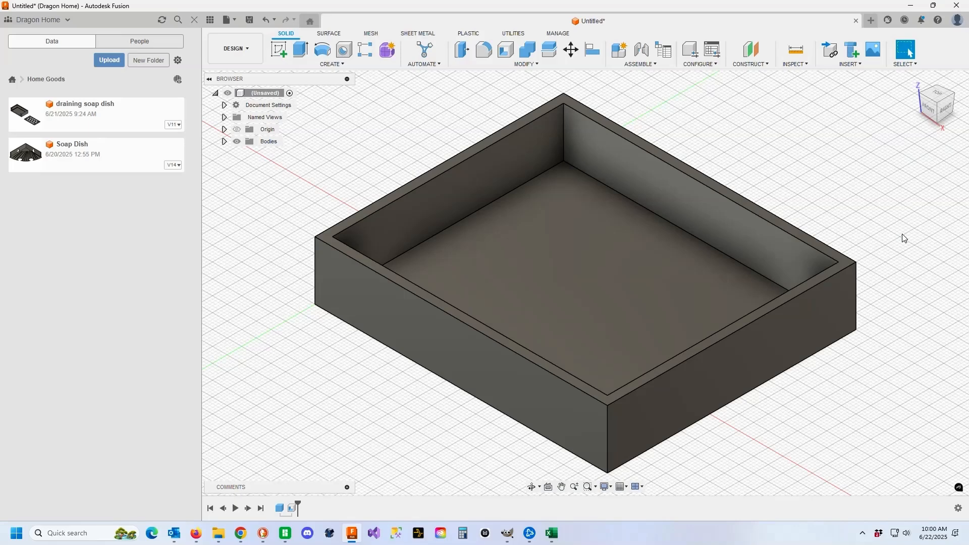
Start a second box on the ground plane beside the tray, with a base 20 mm long and about 46 mm wide.
mouse_move(930, 95)
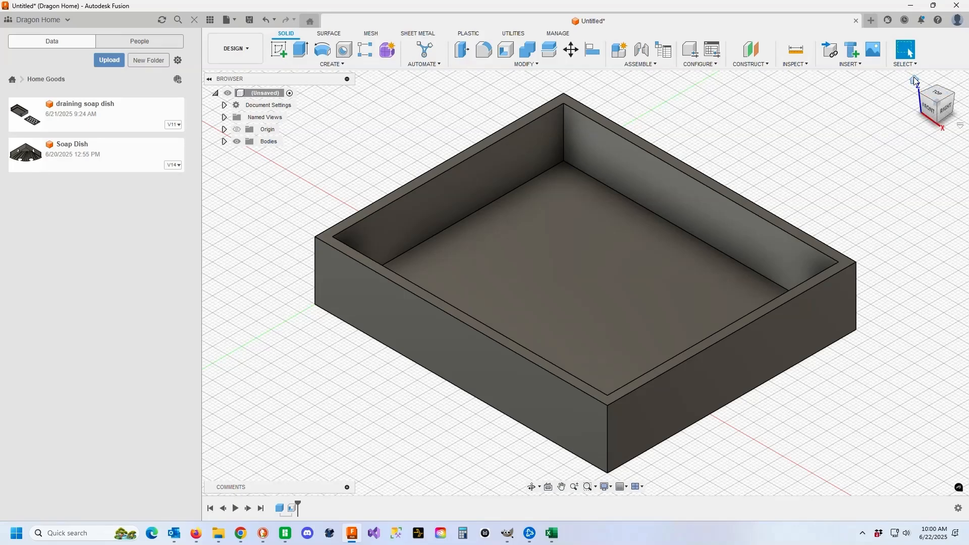
click(940, 96)
click(939, 97)
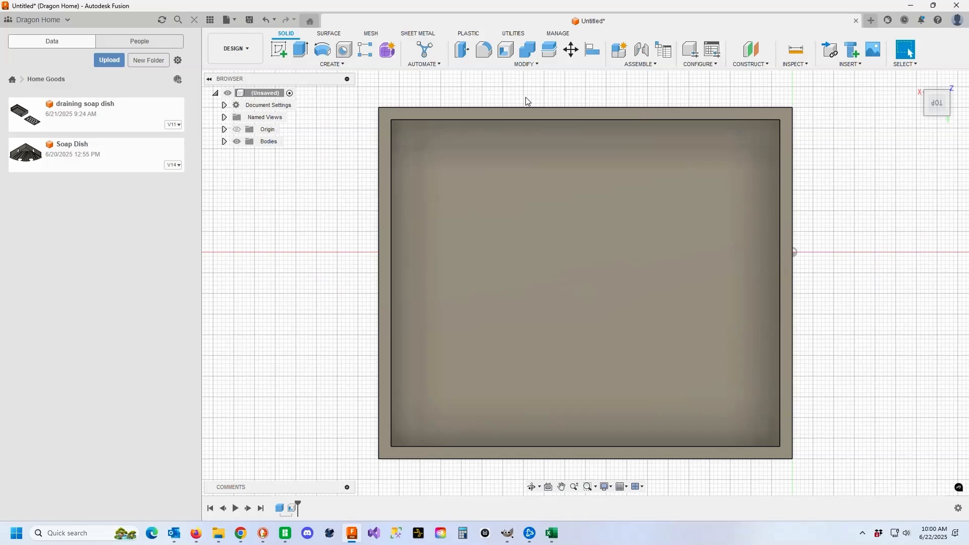
click(297, 65)
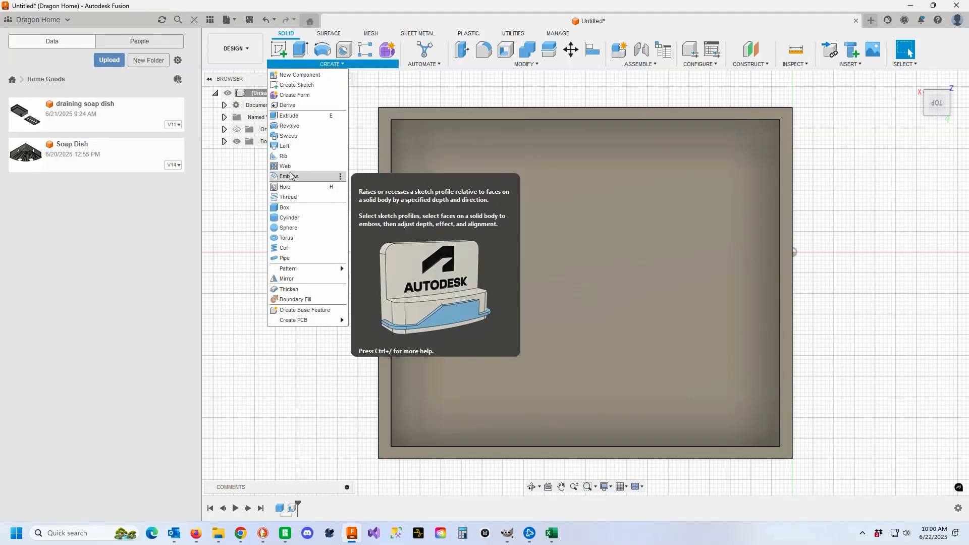
click(291, 207)
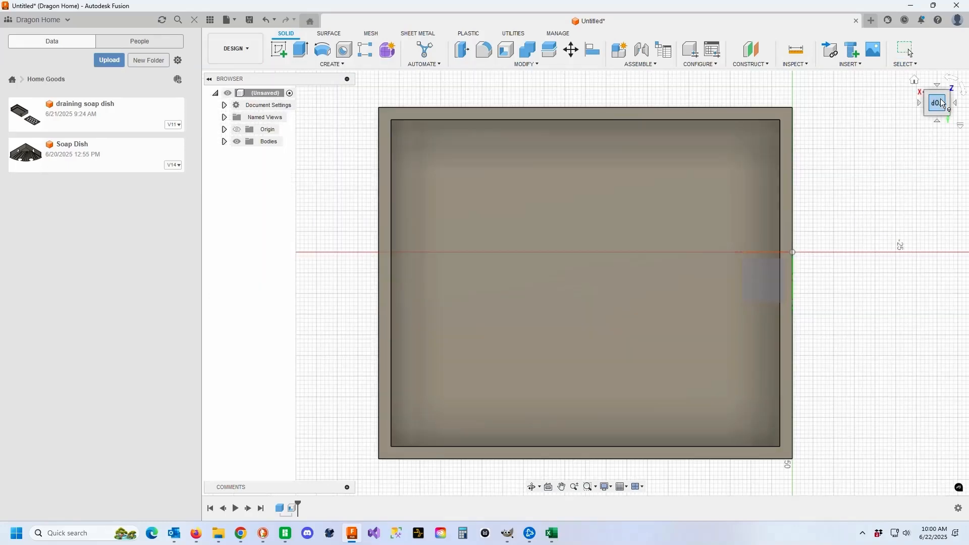
click(865, 242)
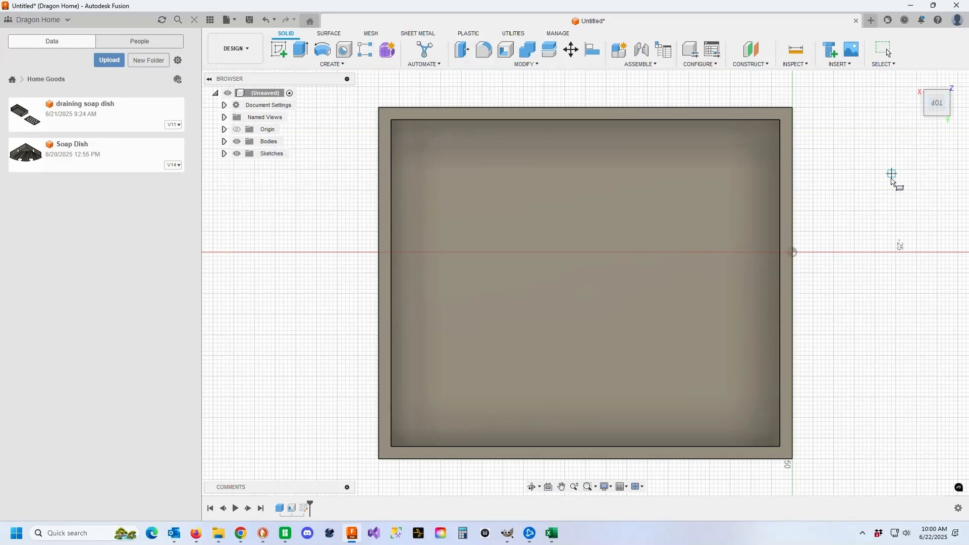
click(871, 186)
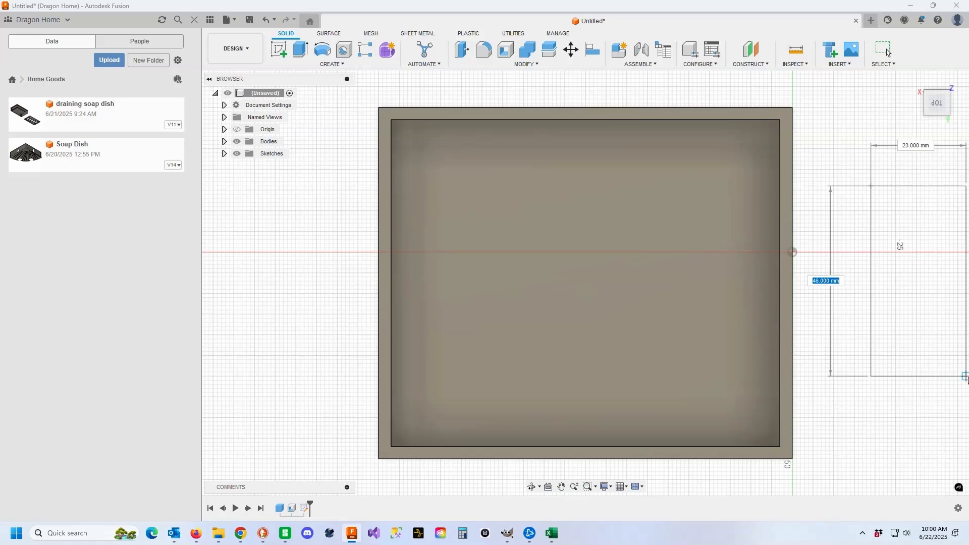
key(Tab)
text(20)
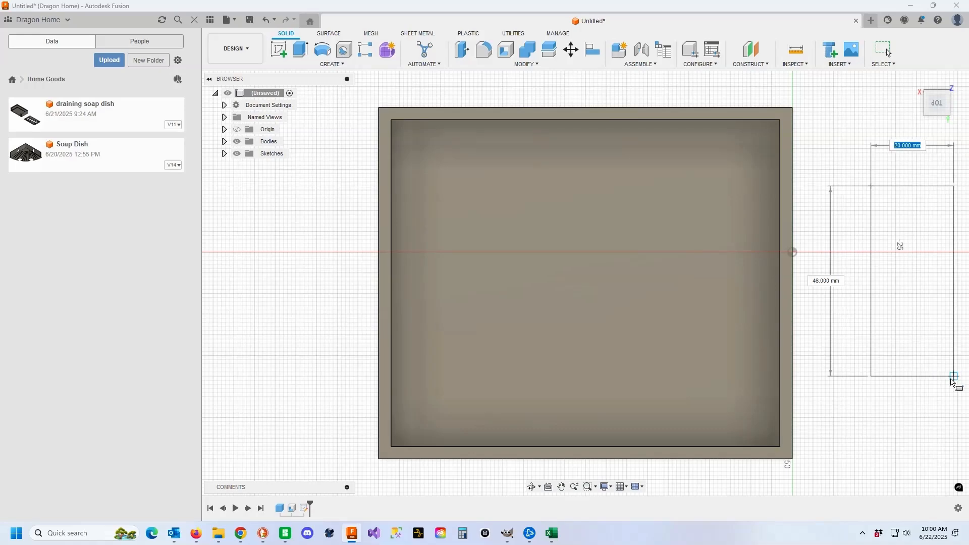
key(Return)
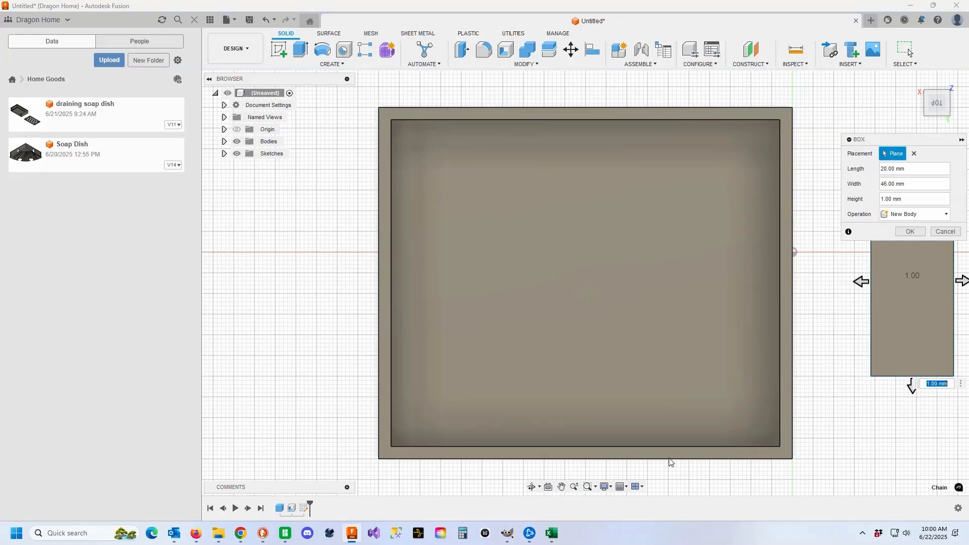
Set the second box's height to 17 mm, length to 100 mm and width to 85 mm, and create it as a new body.
drag(920, 84, 905, 112)
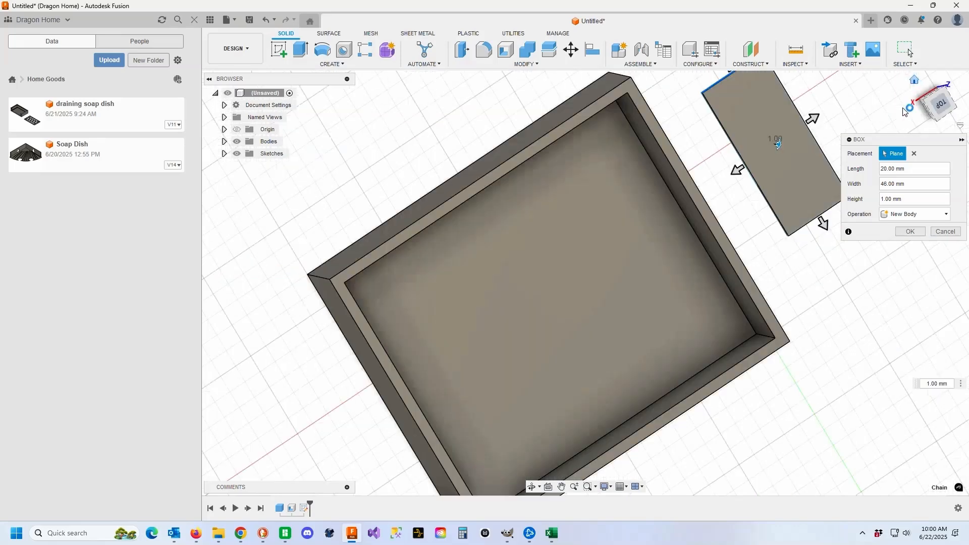
click(917, 198)
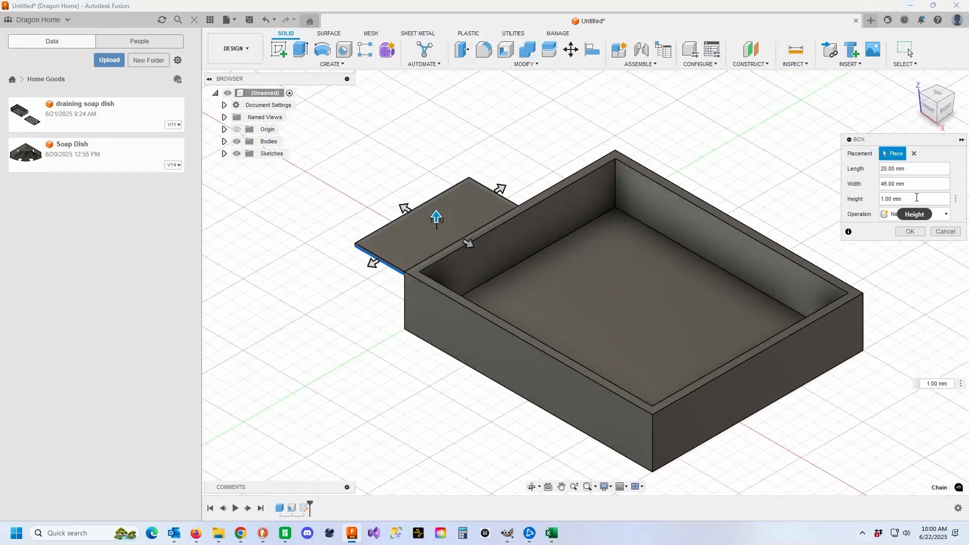
drag(917, 198, 854, 201)
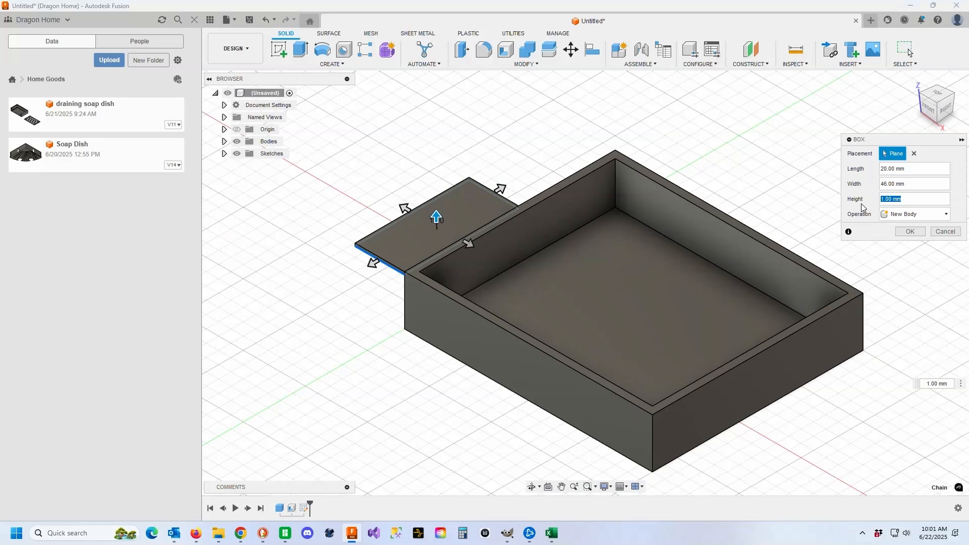
text(17)
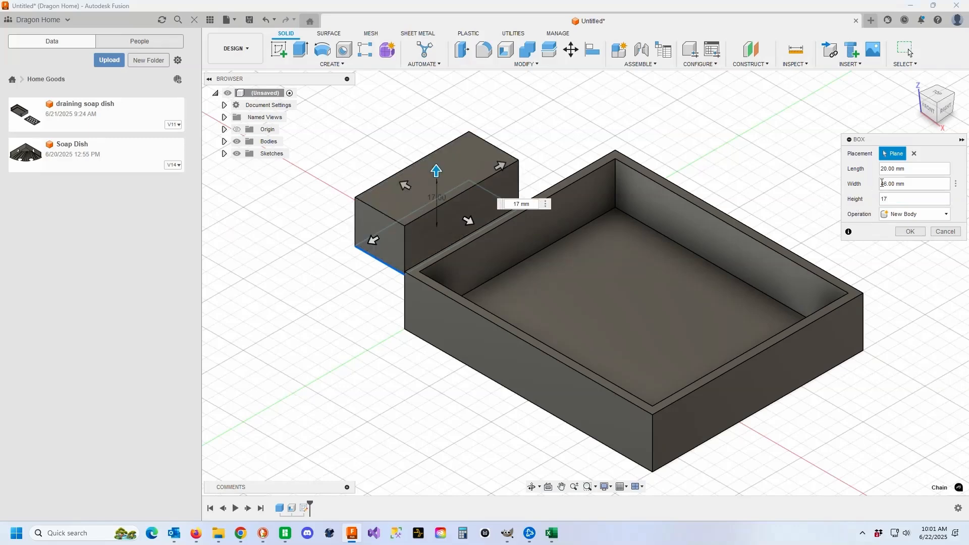
click(920, 170)
text(100)
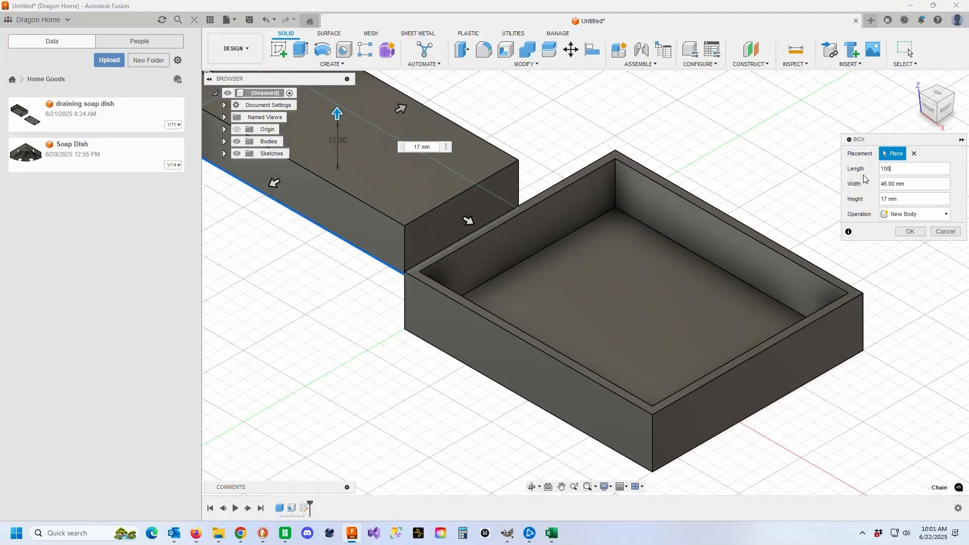
key(Tab)
text(85)
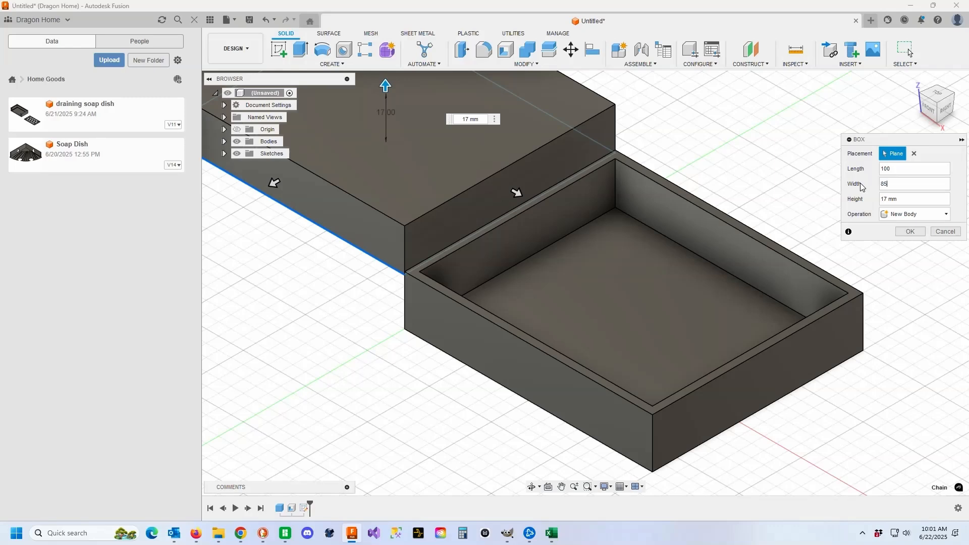
click(911, 232)
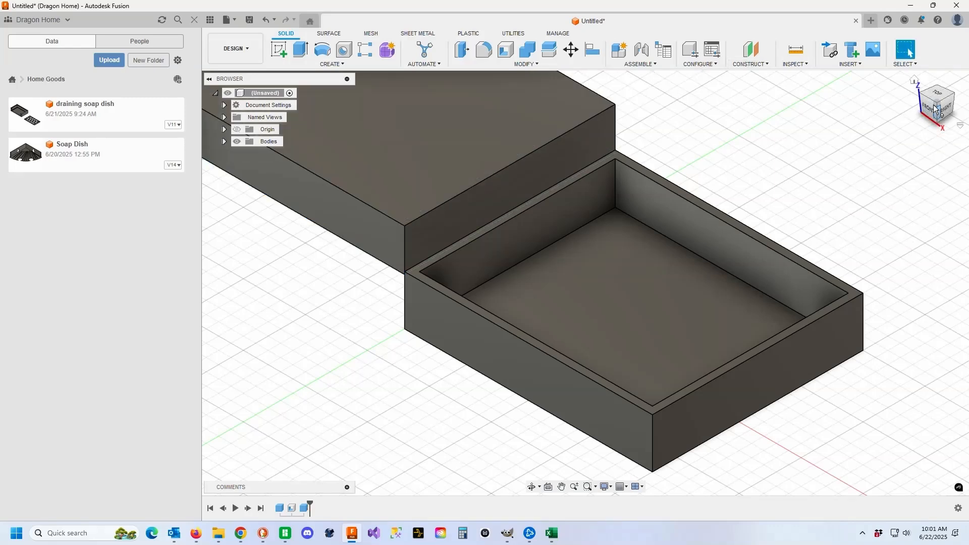
Align the tray with the solid box by matching the centres of their bottom faces.
drag(936, 105, 957, 50)
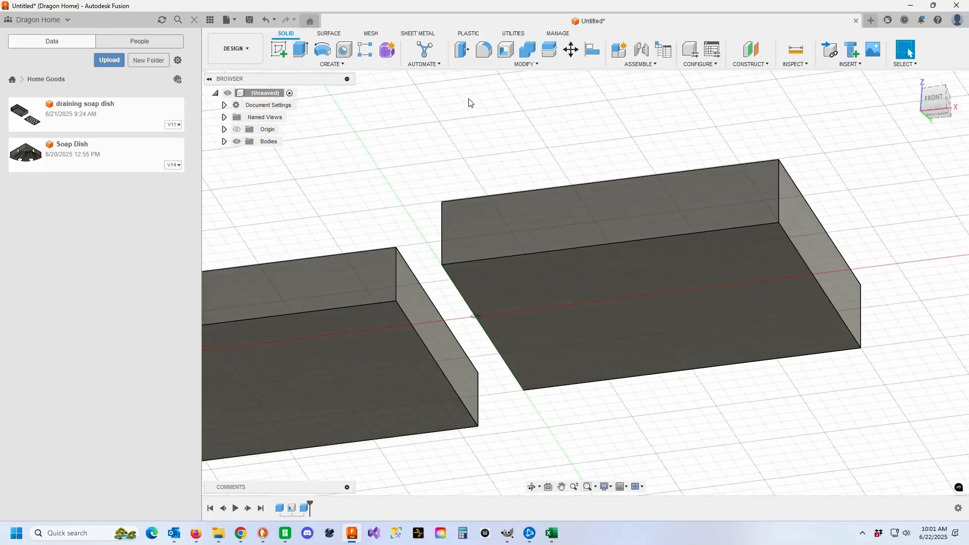
click(599, 56)
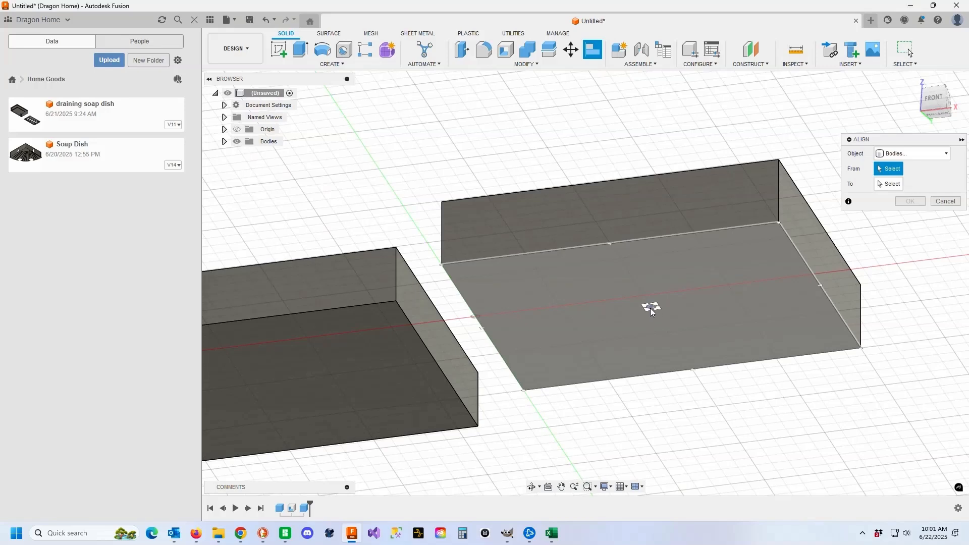
click(651, 308)
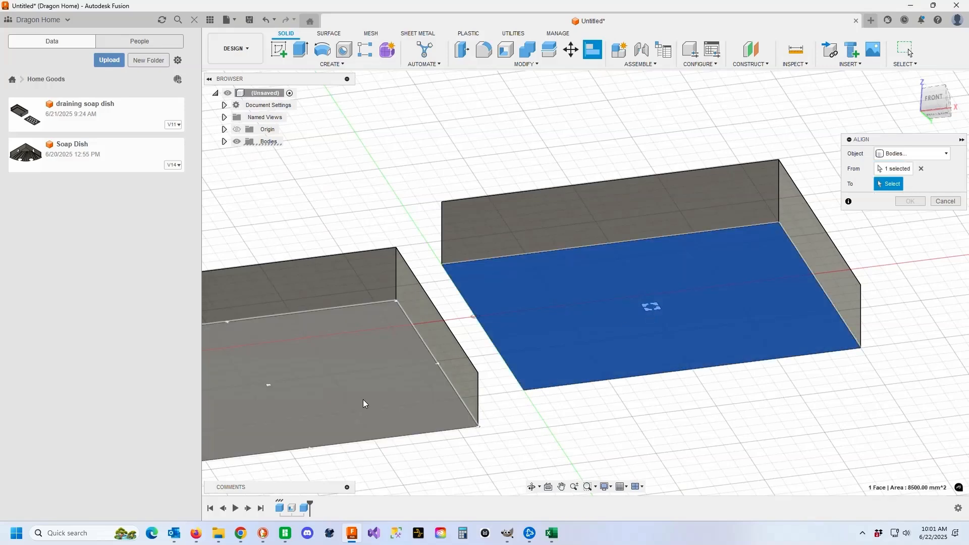
click(270, 387)
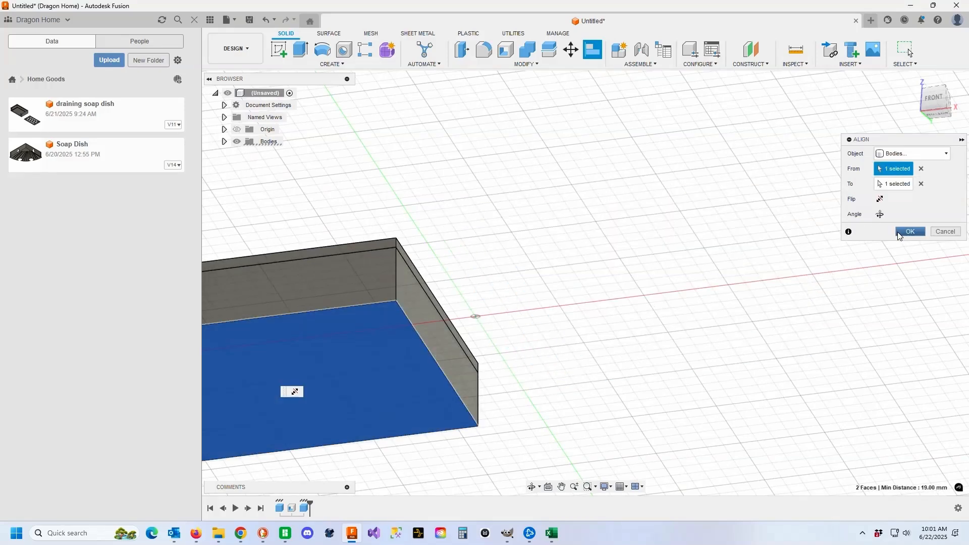
click(915, 81)
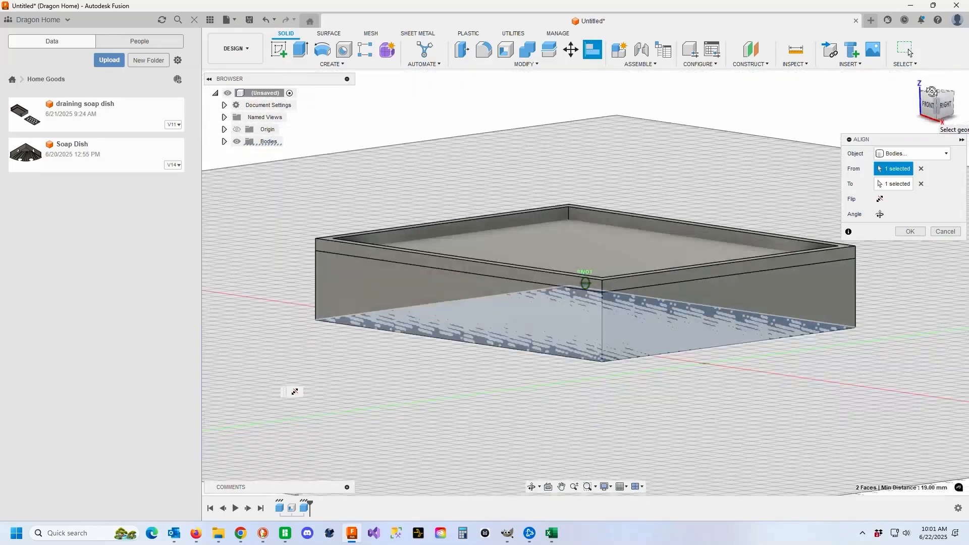
drag(932, 91, 932, 97)
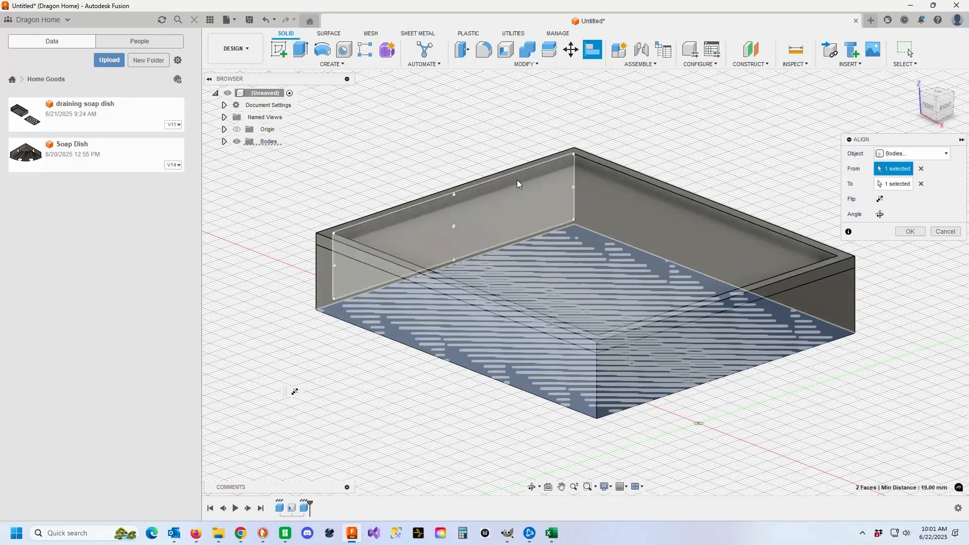
click(908, 232)
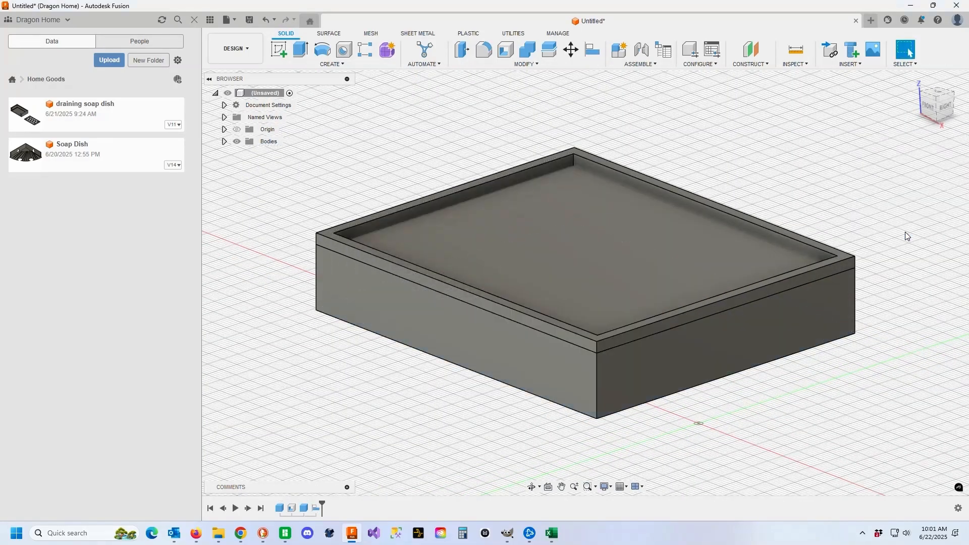
Shell the solid box under the tray from its top face with a 7 mm inside wall thickness.
click(505, 50)
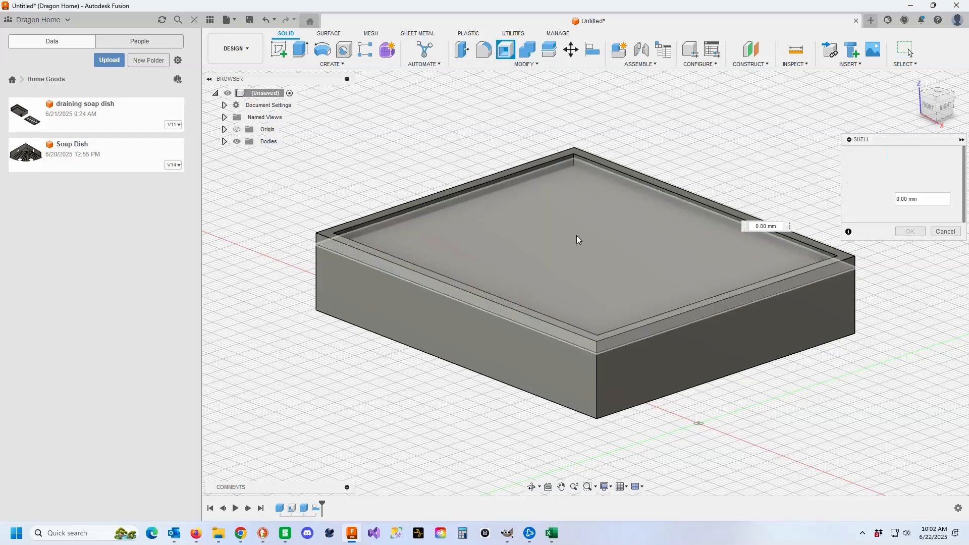
click(577, 237)
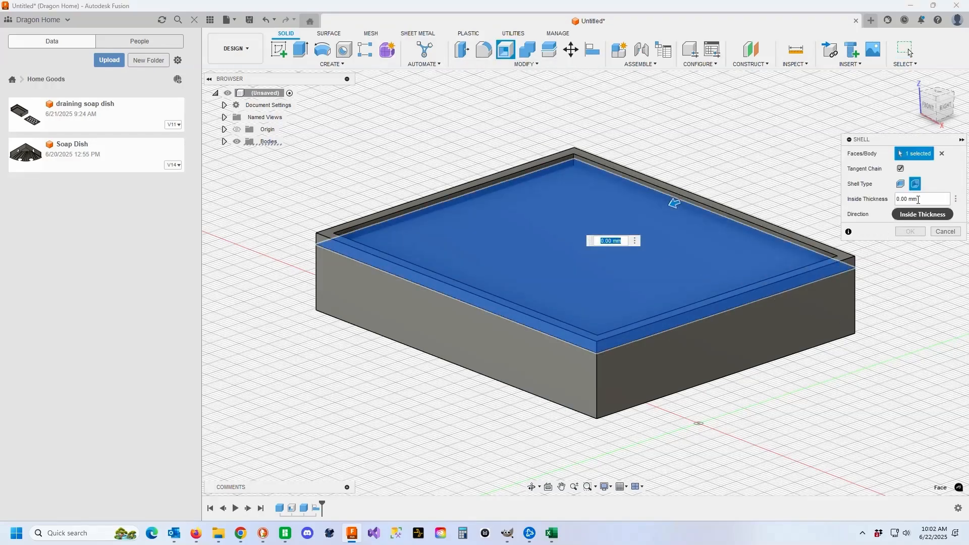
click(917, 199)
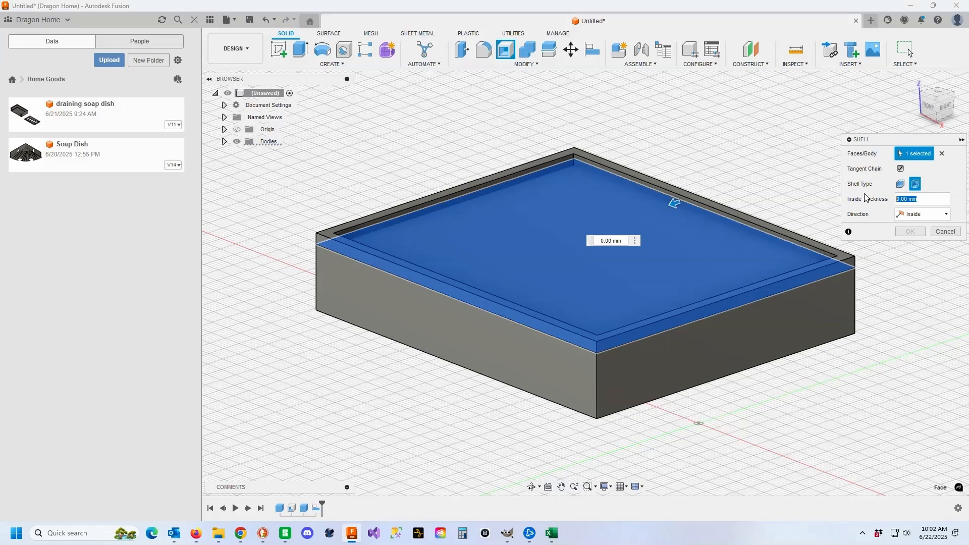
text(7)
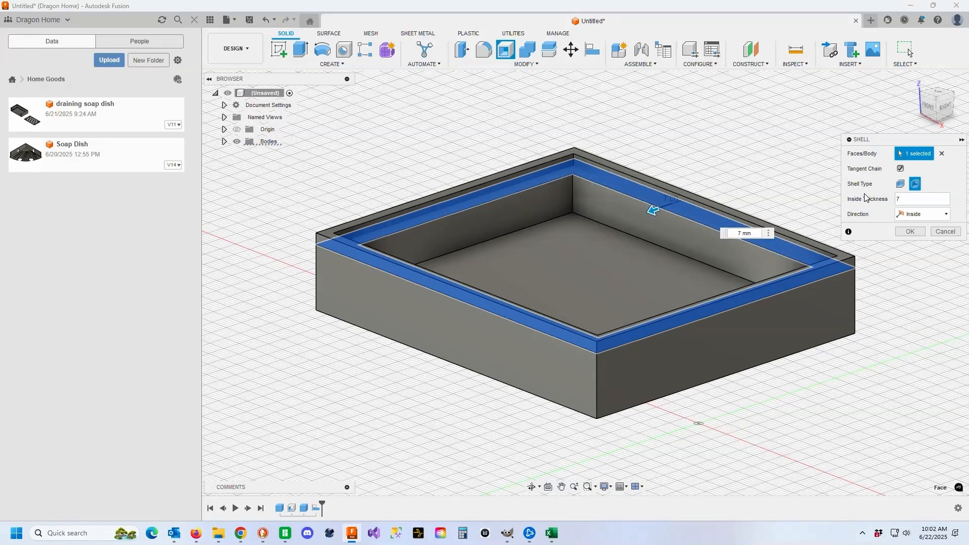
click(910, 232)
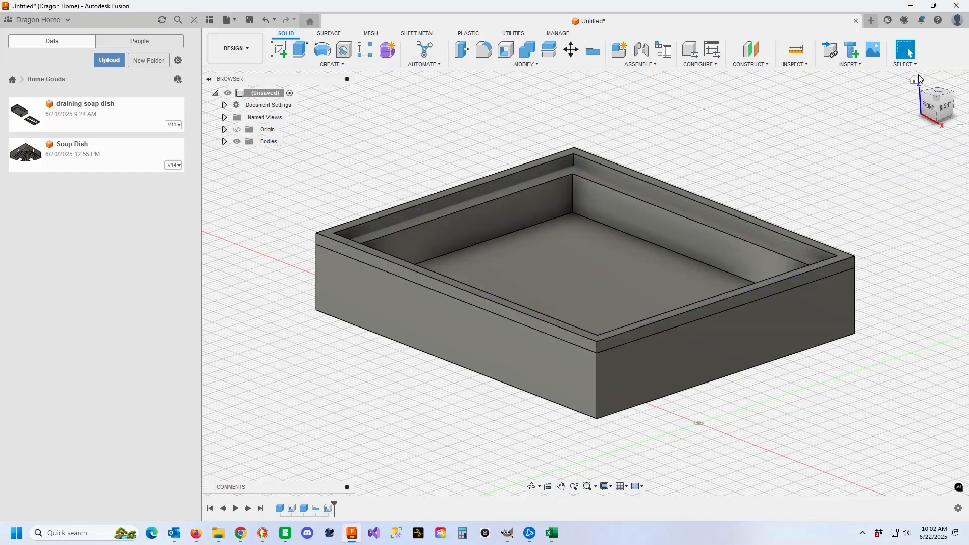
Save the design in the Home Goods folder under the name "Double Soap Dish".
click(931, 96)
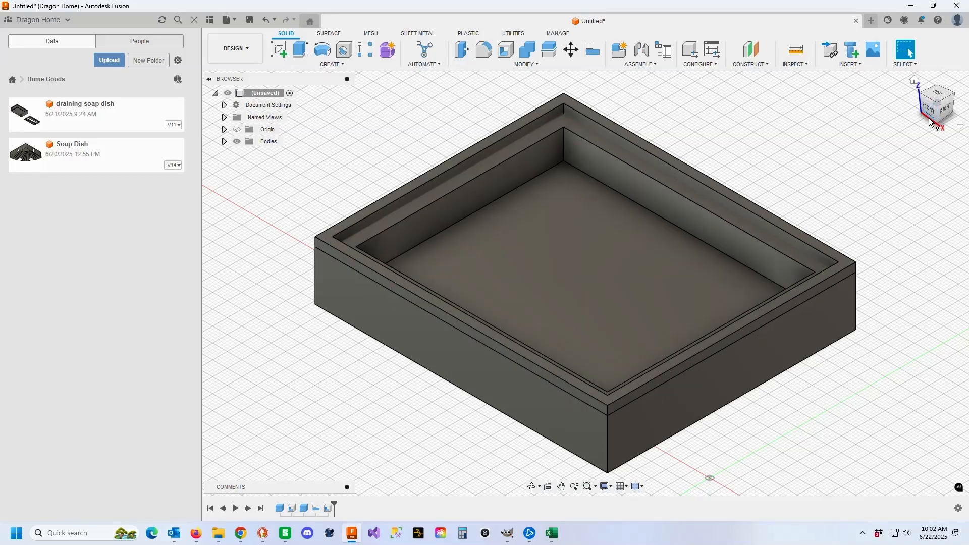
click(250, 20)
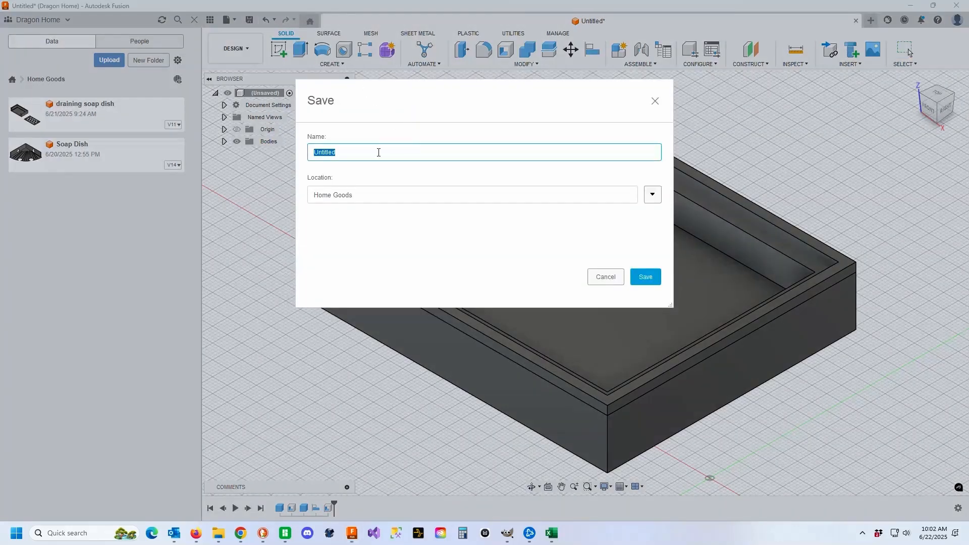
text(Double Soap Dish)
click(643, 276)
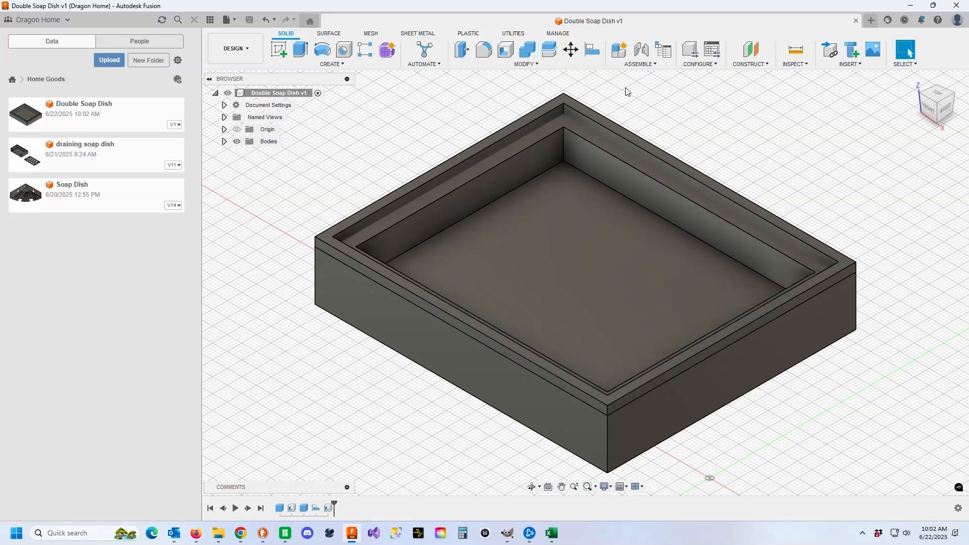
click(941, 96)
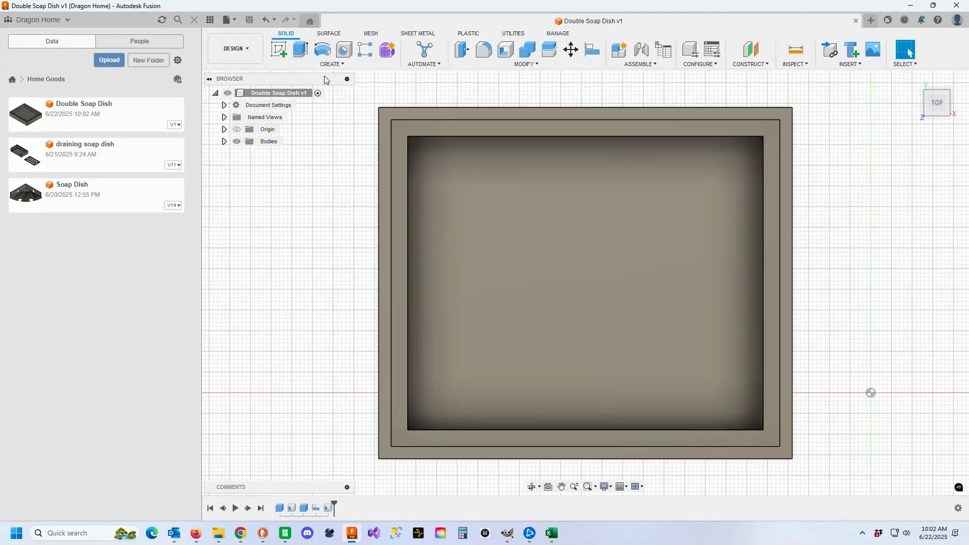
click(325, 64)
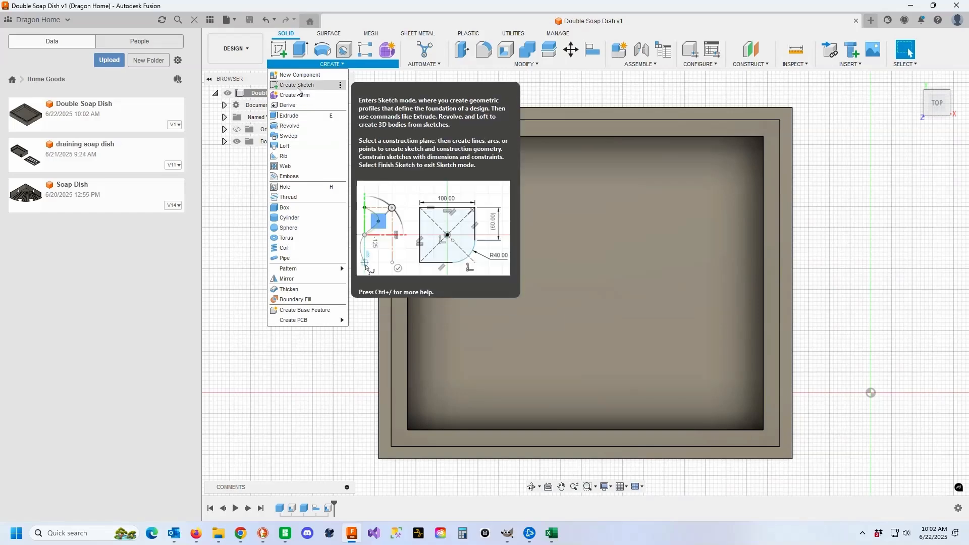
click(284, 208)
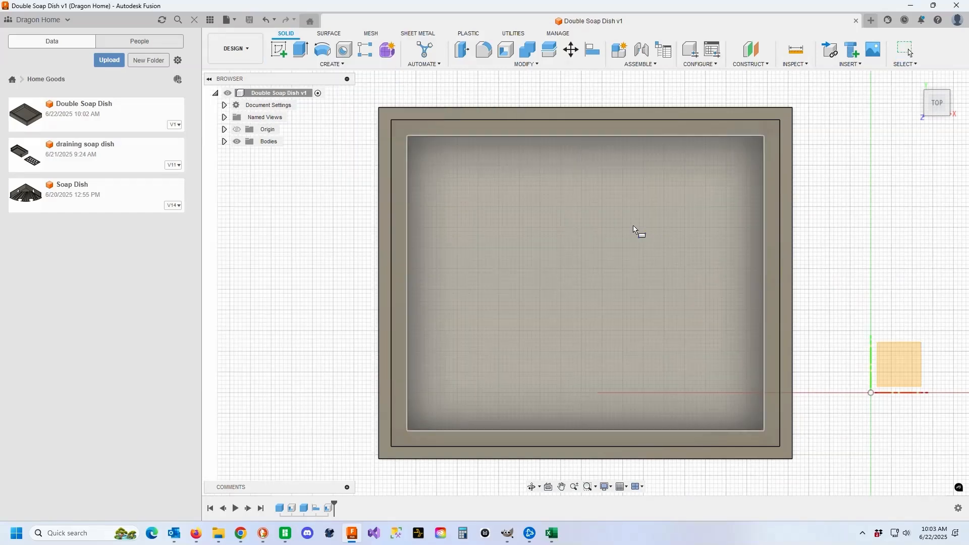
click(929, 363)
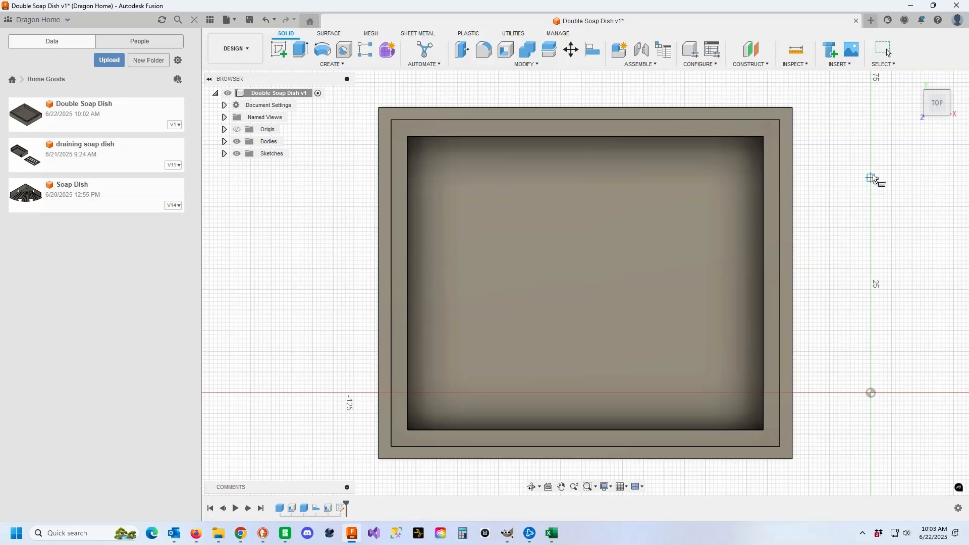
click(876, 148)
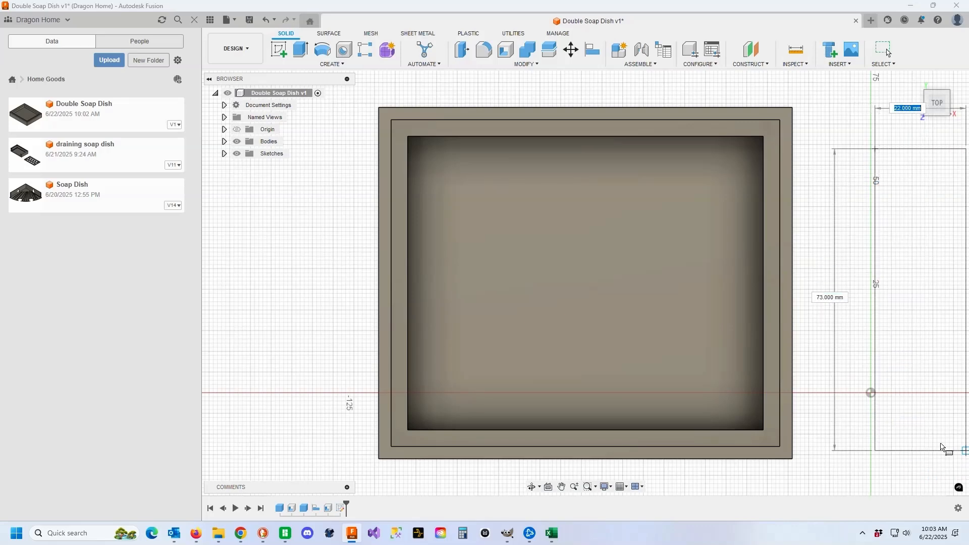
click(926, 442)
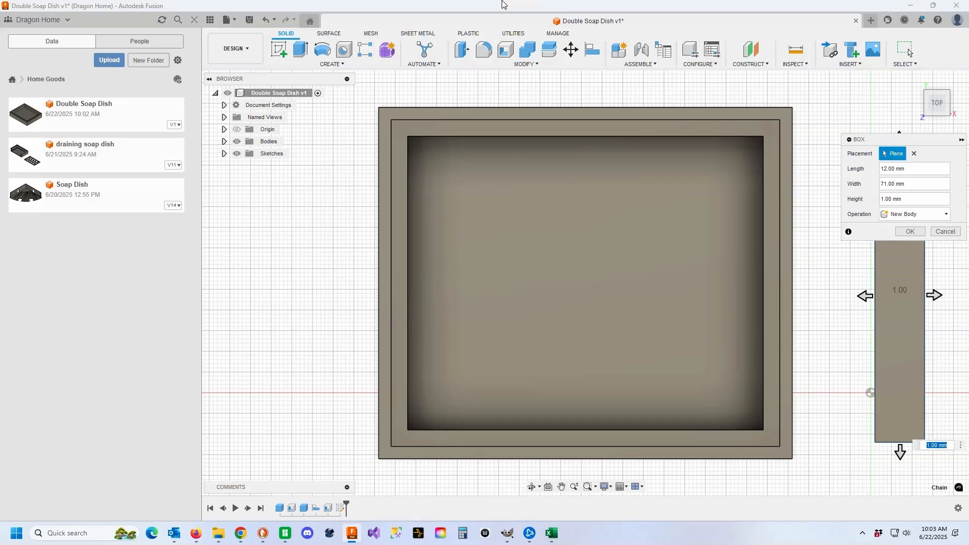
click(947, 232)
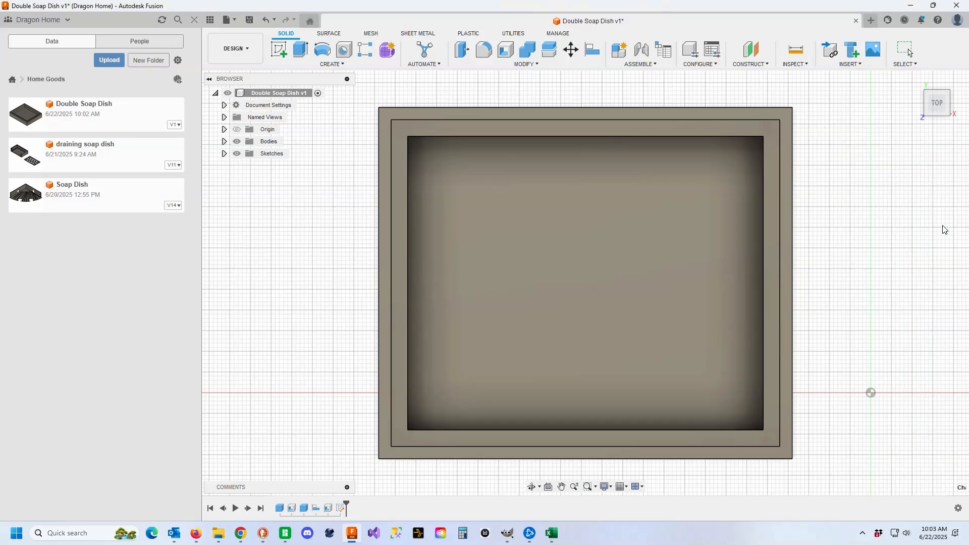
Measure the inner cavity's short edge and the distance to the opposite edge.
click(796, 49)
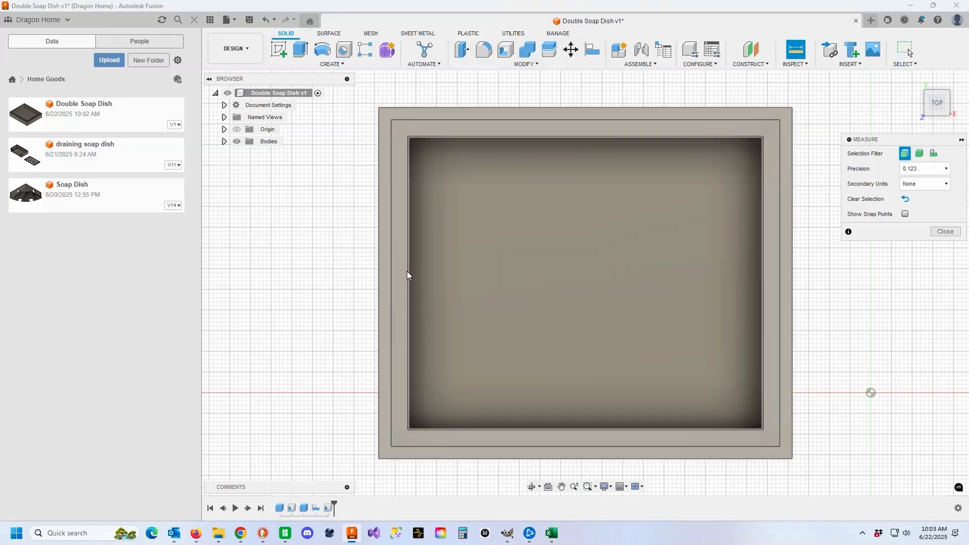
click(409, 279)
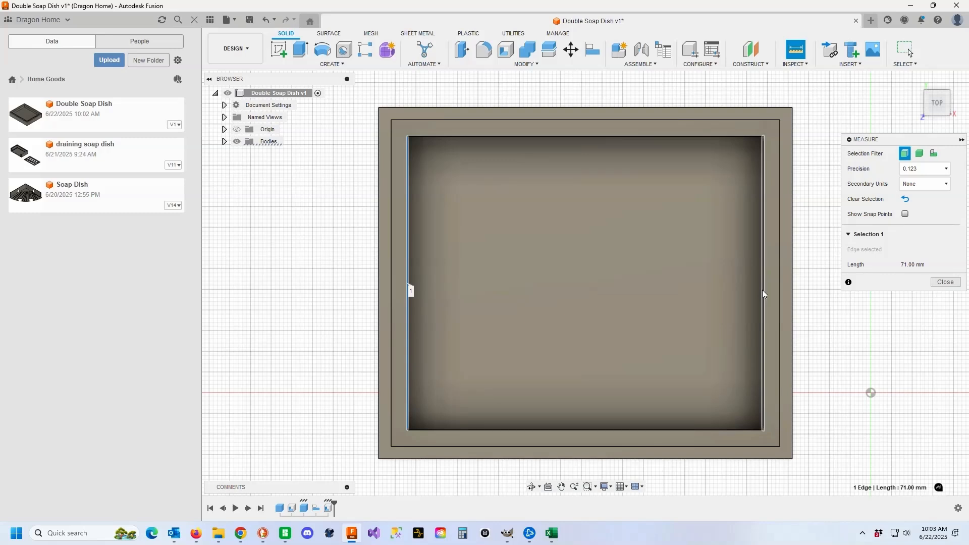
click(762, 290)
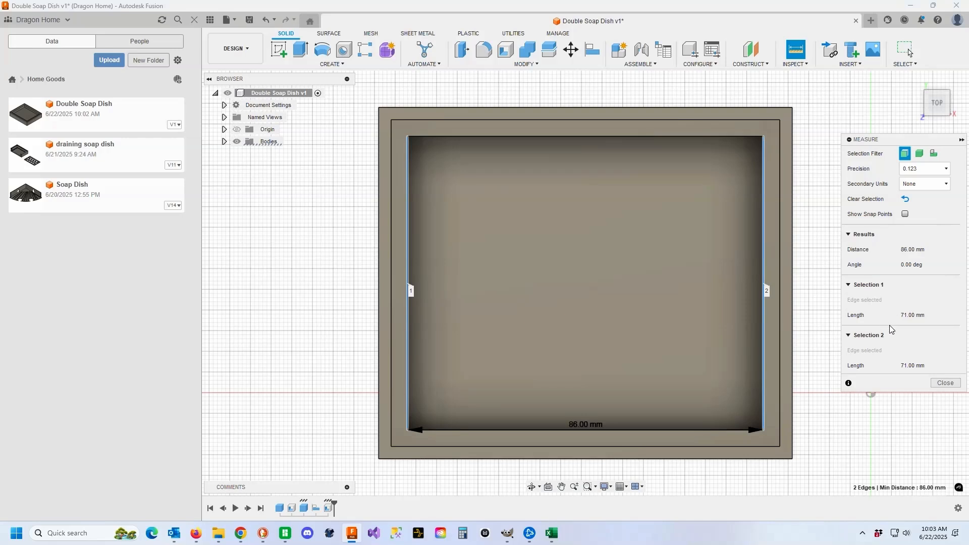
click(945, 383)
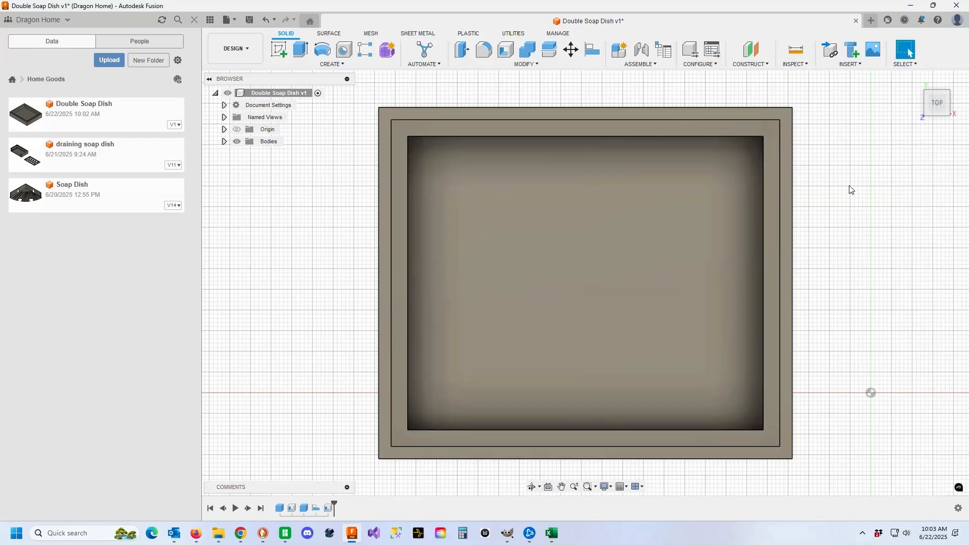
Start a third box on the ground plane beside the dish, with a base about 47 mm long and 92 mm wide.
scroll(693, 235, down, 2)
click(333, 64)
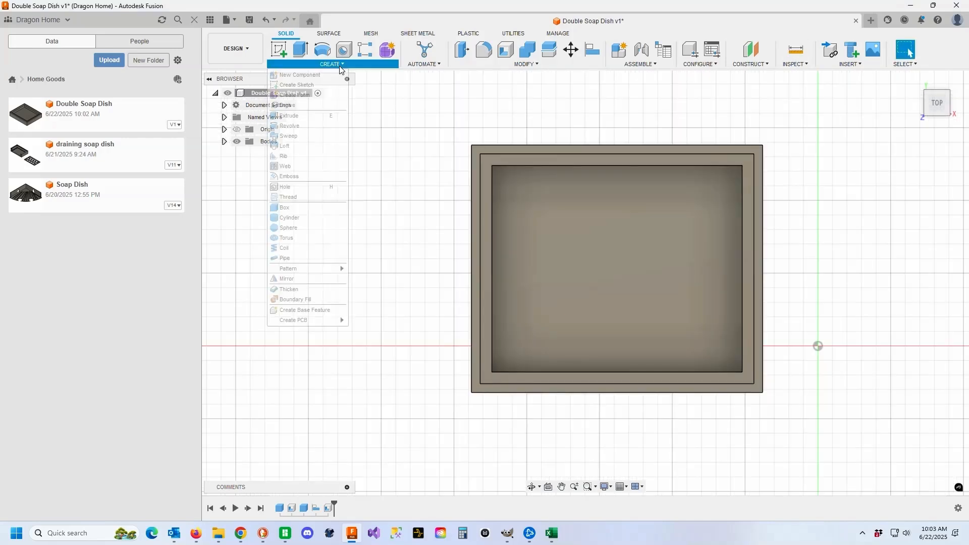
click(295, 207)
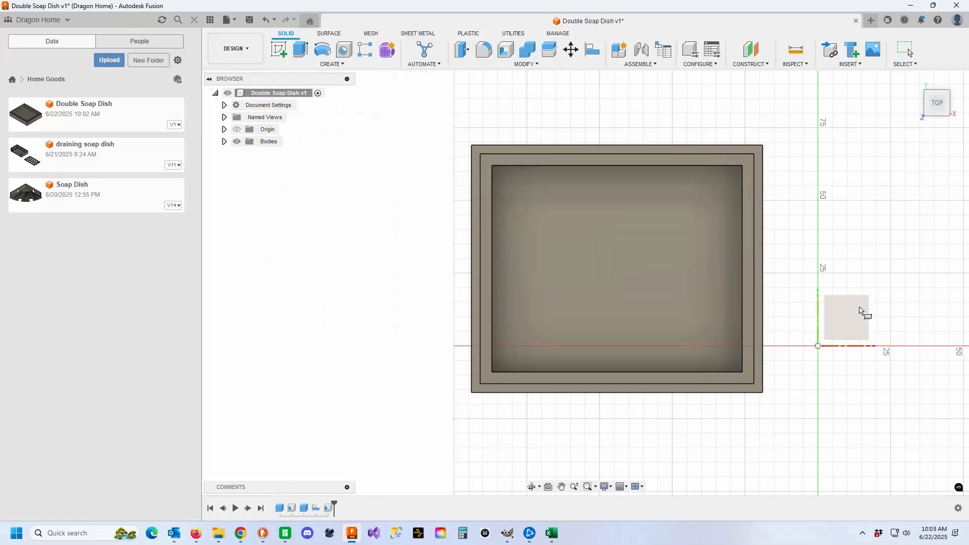
click(849, 319)
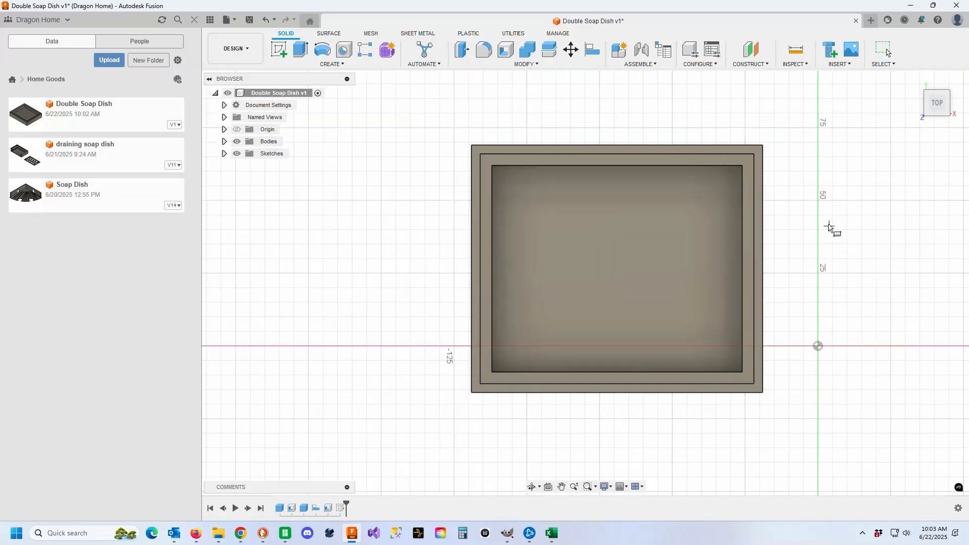
click(820, 206)
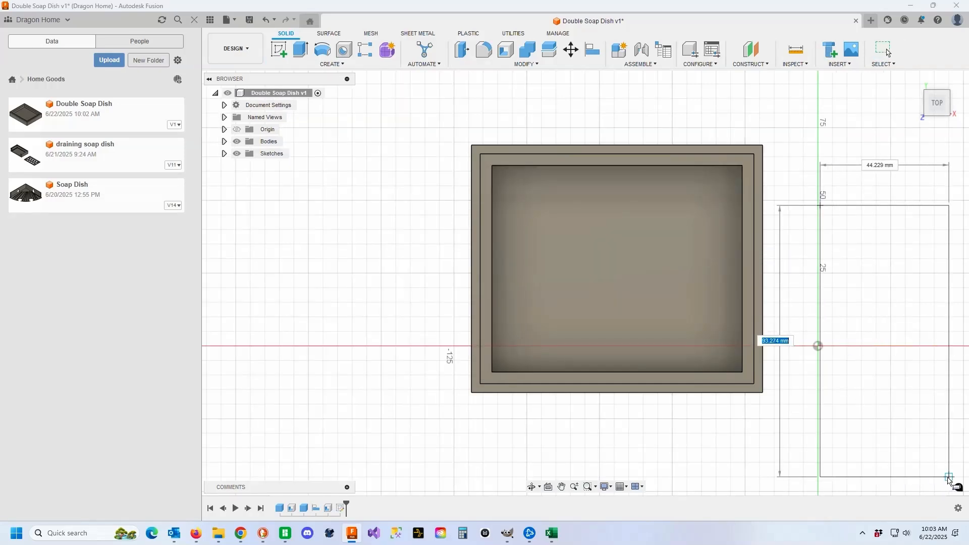
click(957, 472)
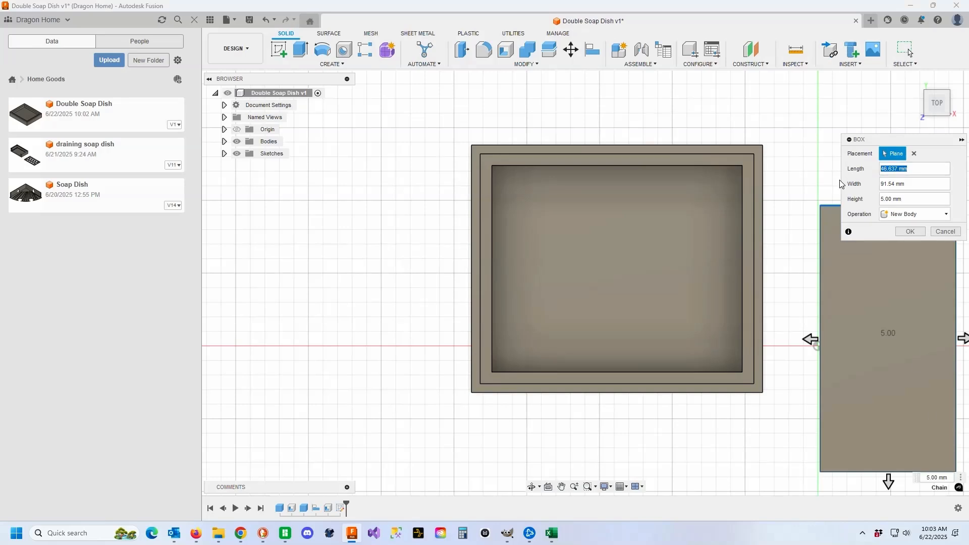
Set the third box's length to 71 mm and height to 20 mm, and create it as a new body.
text(71)
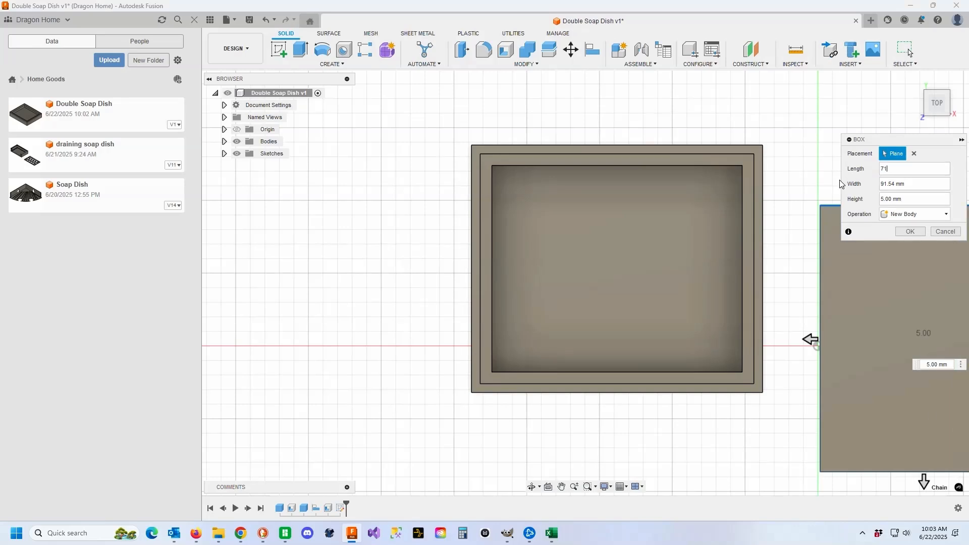
click(912, 201)
text(20)
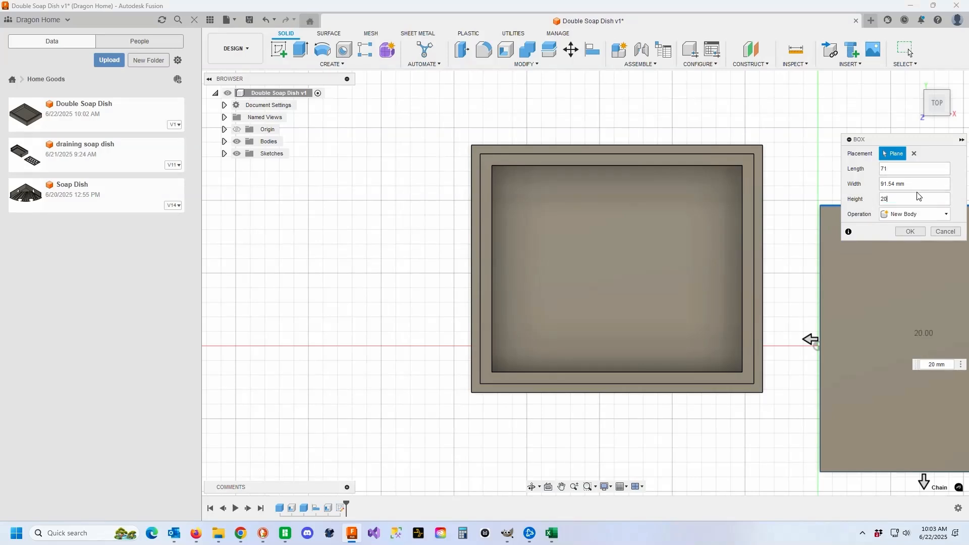
click(901, 231)
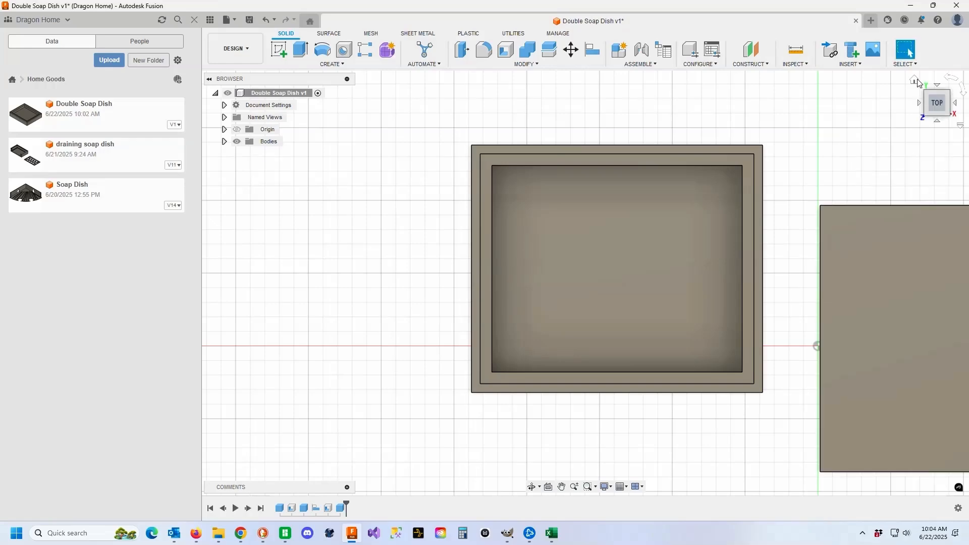
Try rotating the third box 5 degrees about the X axis, and undo the move.
click(916, 80)
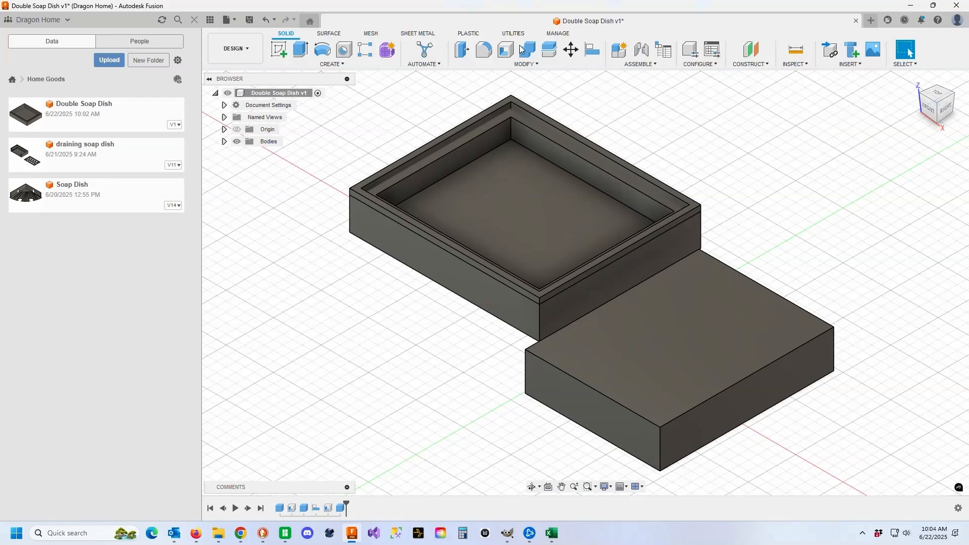
click(570, 50)
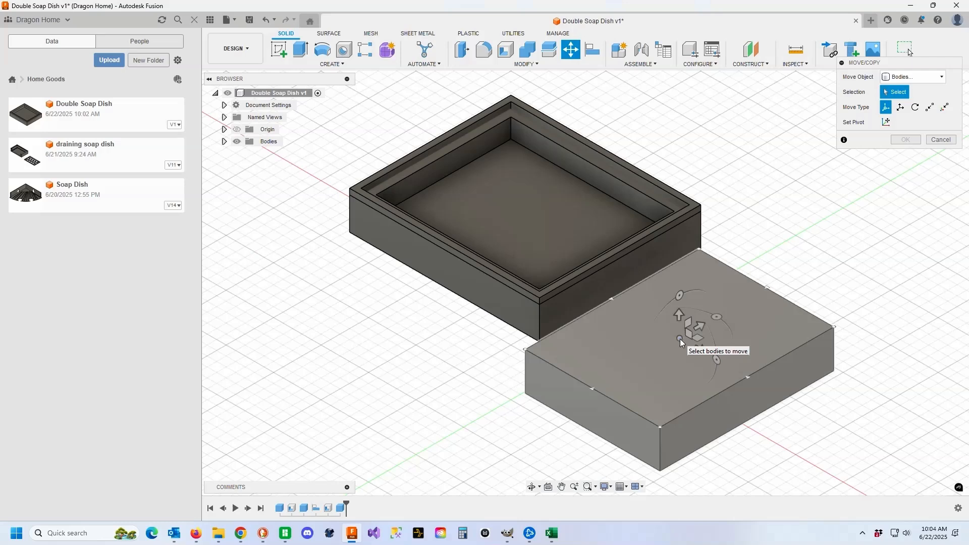
click(681, 339)
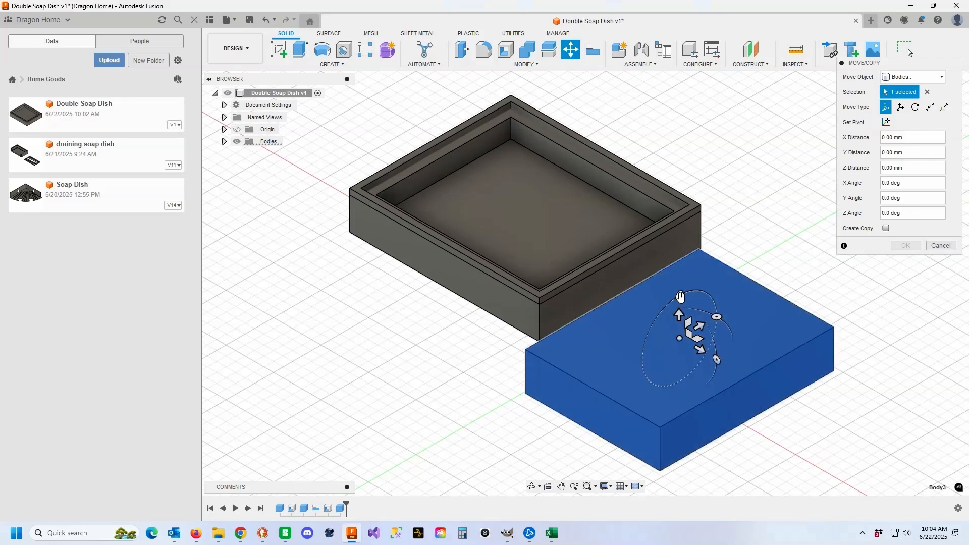
drag(682, 297, 681, 309)
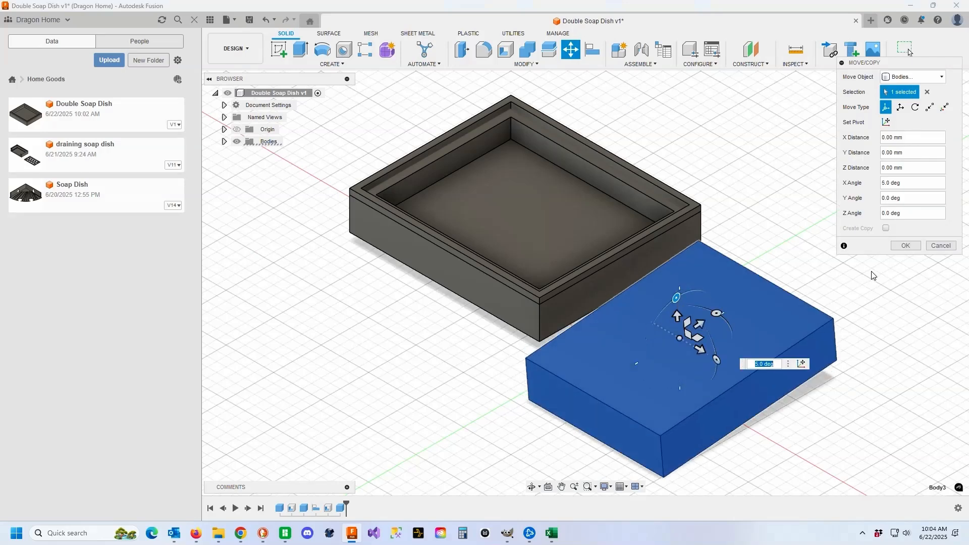
click(906, 245)
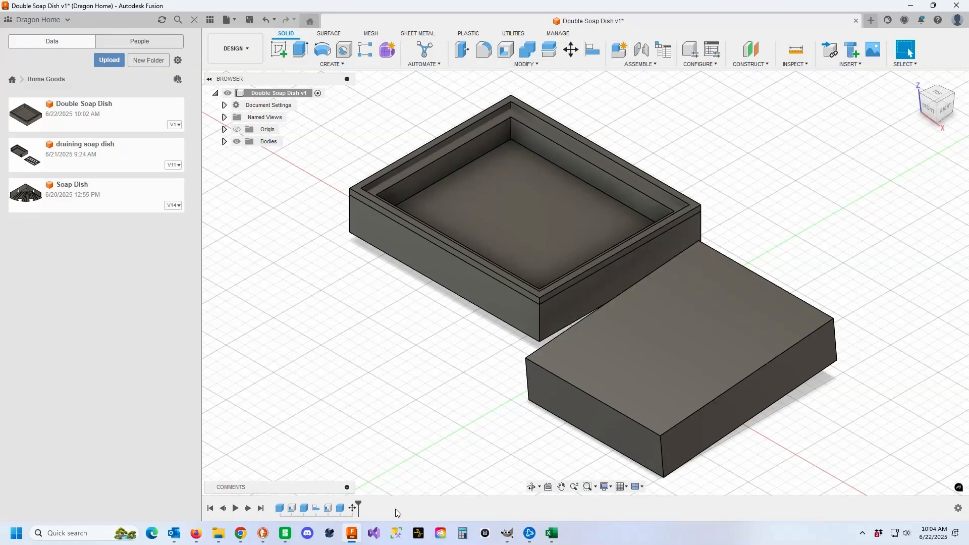
key(ctrl+z)
click(592, 49)
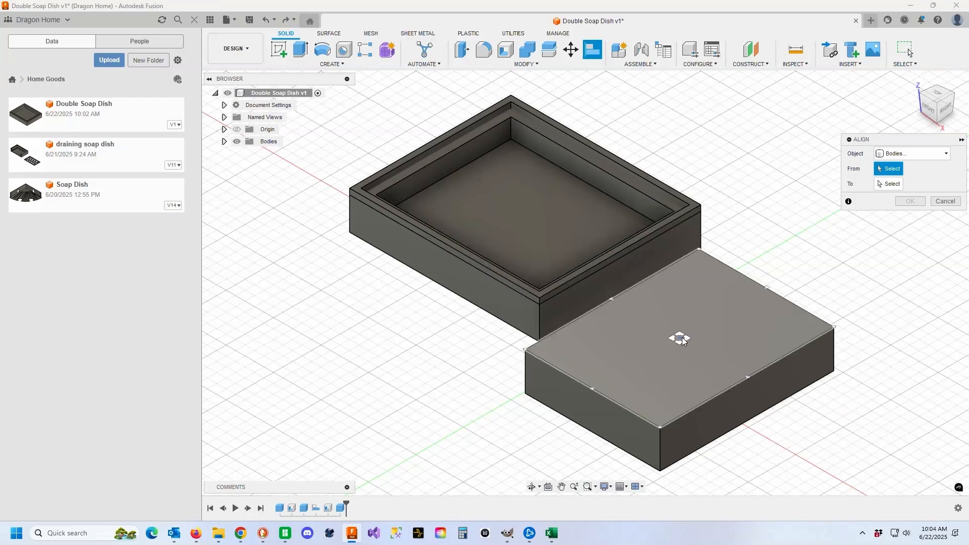
click(681, 341)
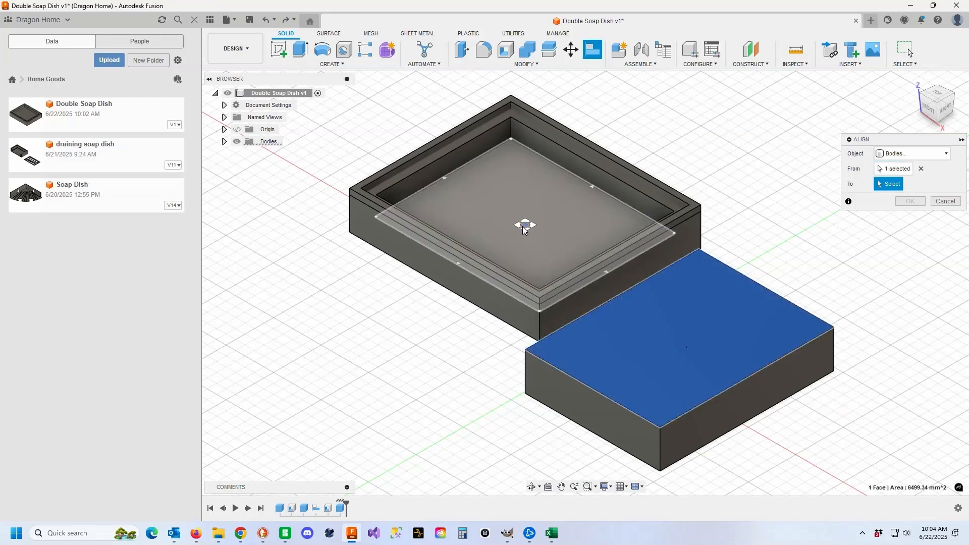
click(524, 229)
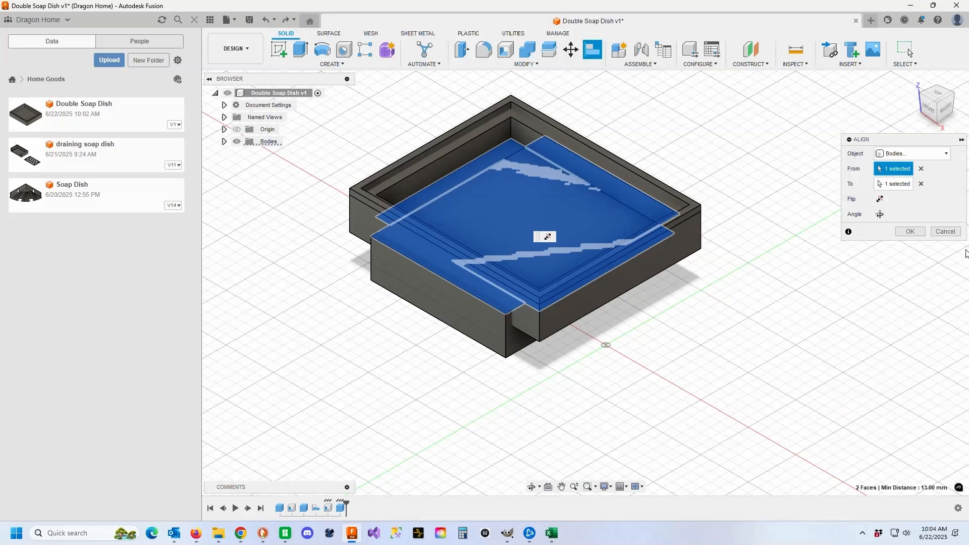
key(m)
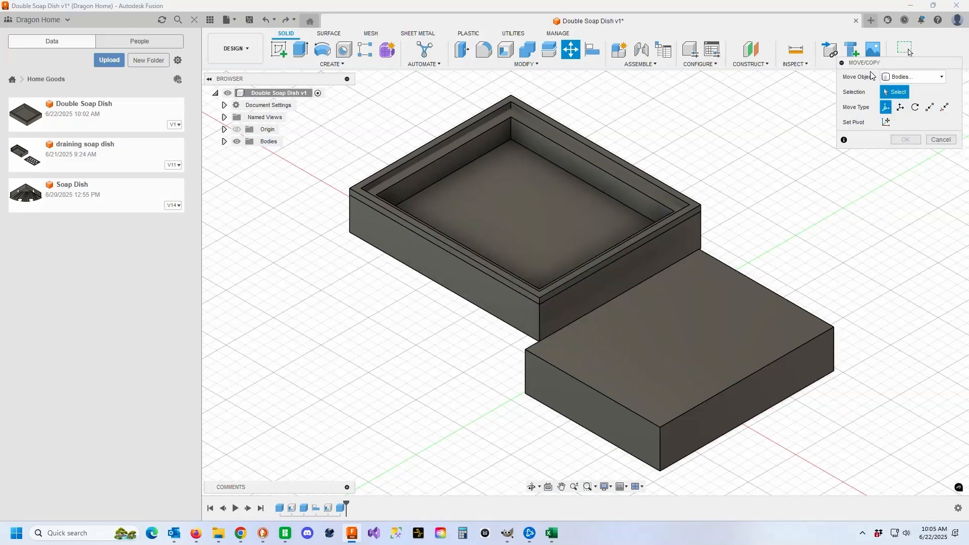
drag(893, 58, 825, 171)
click(873, 258)
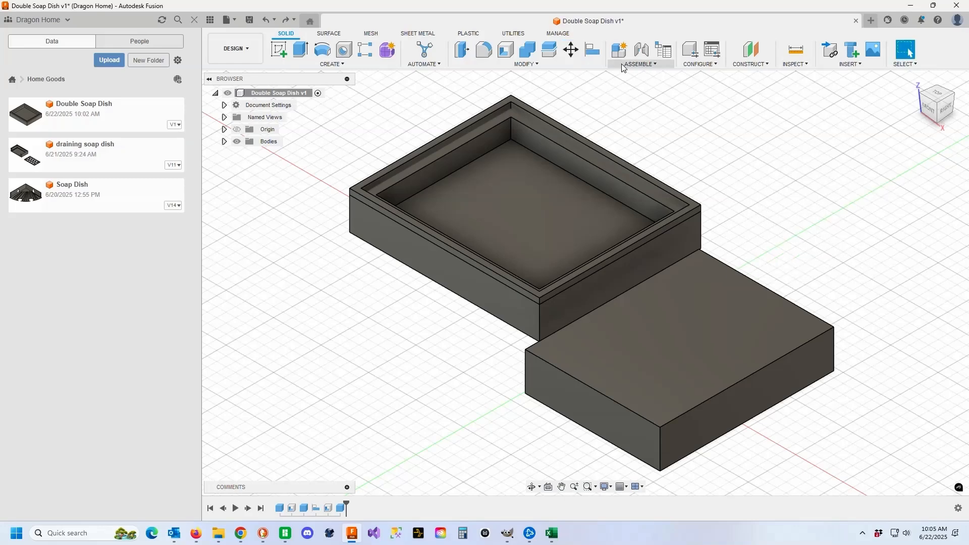
Align the centre of the third box's underside with the centre of the soap dish's underside.
click(594, 56)
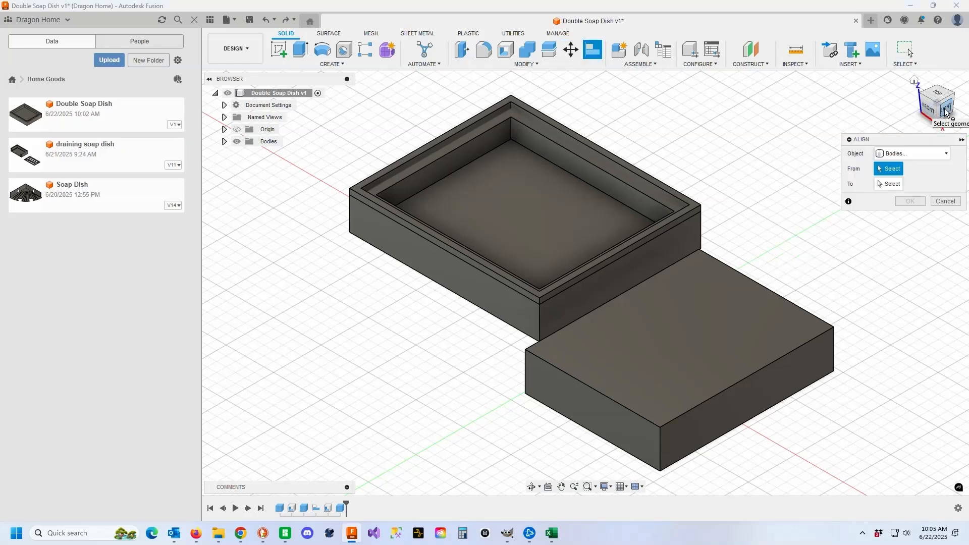
drag(945, 110, 934, 32)
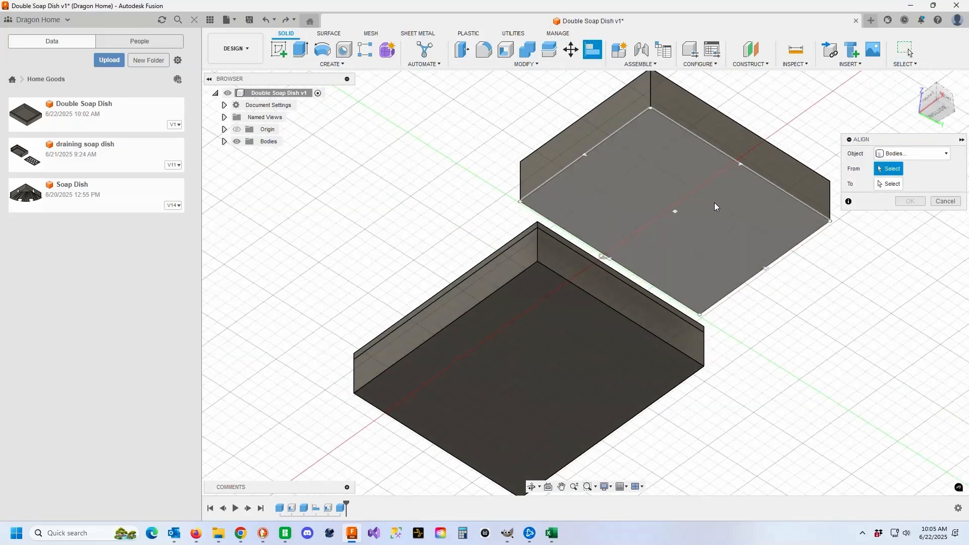
click(676, 213)
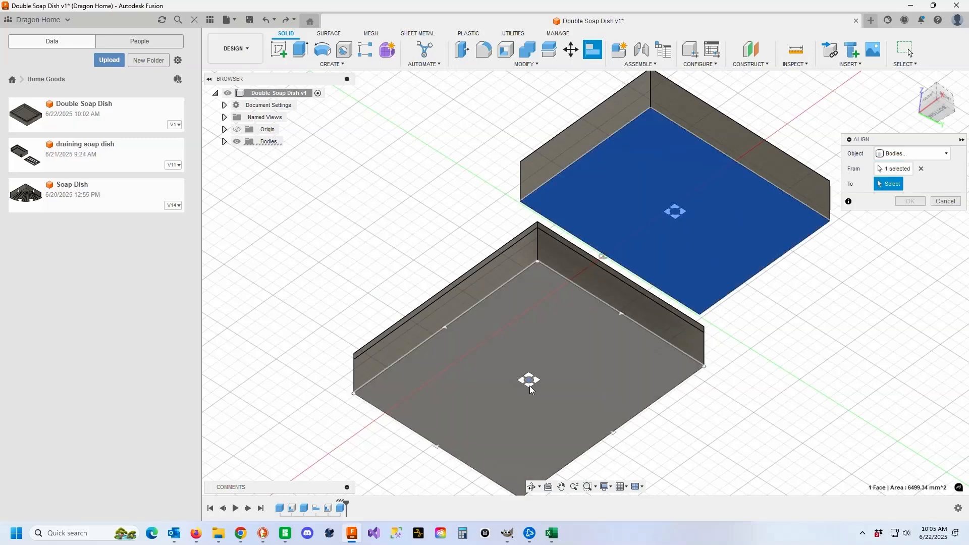
click(531, 386)
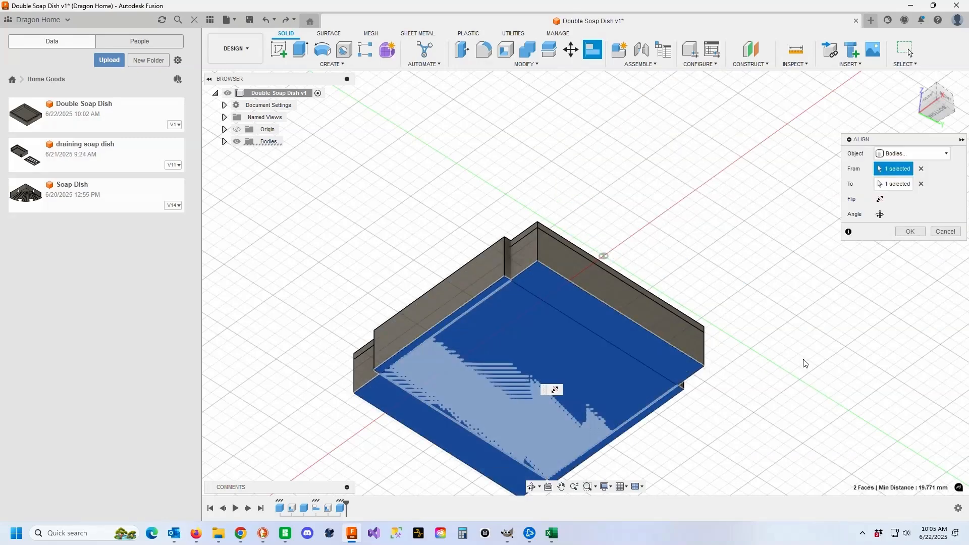
click(909, 232)
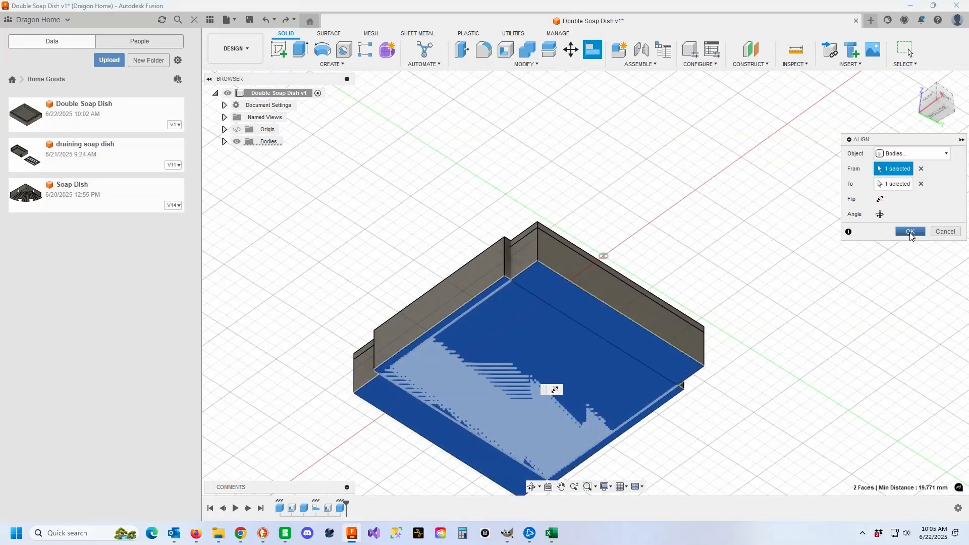
Rotate the third box 5 degrees about the X axis.
click(915, 80)
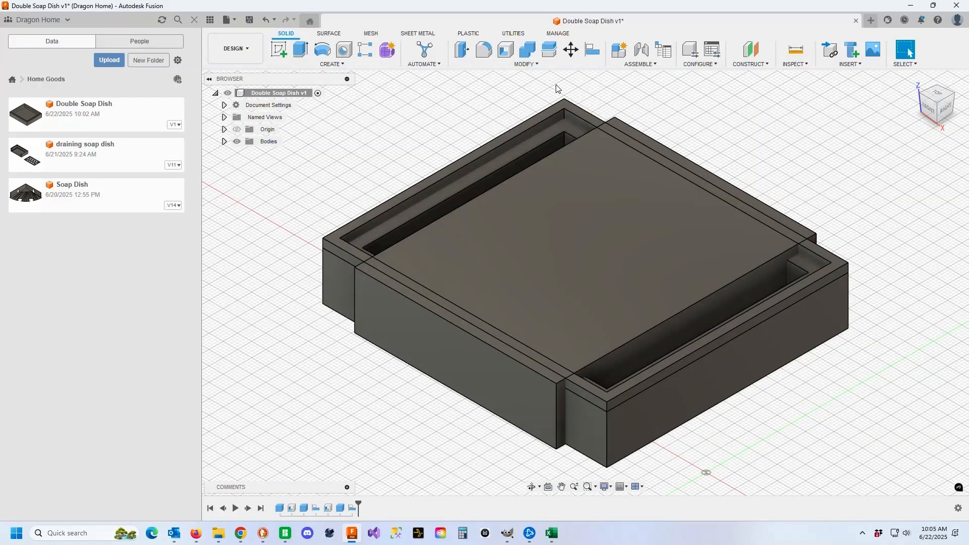
click(571, 50)
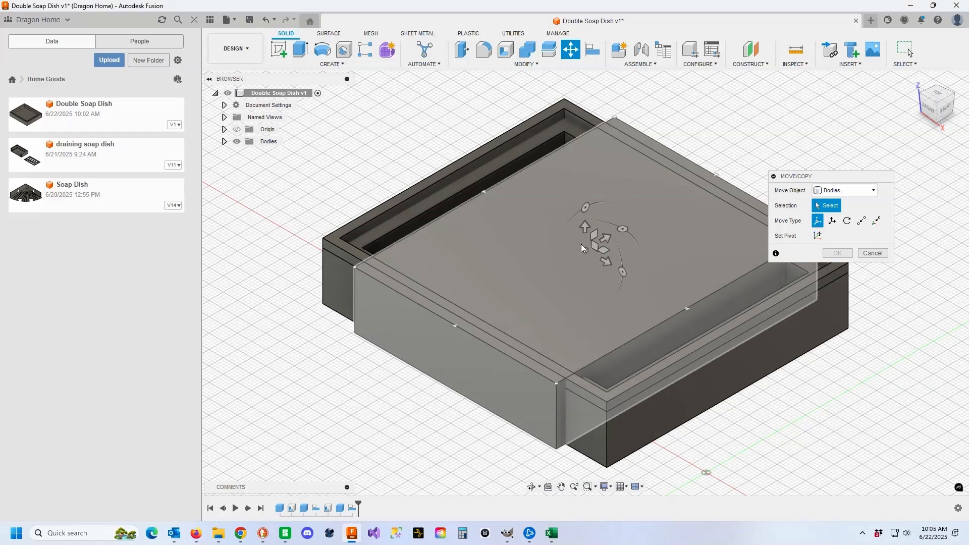
click(581, 244)
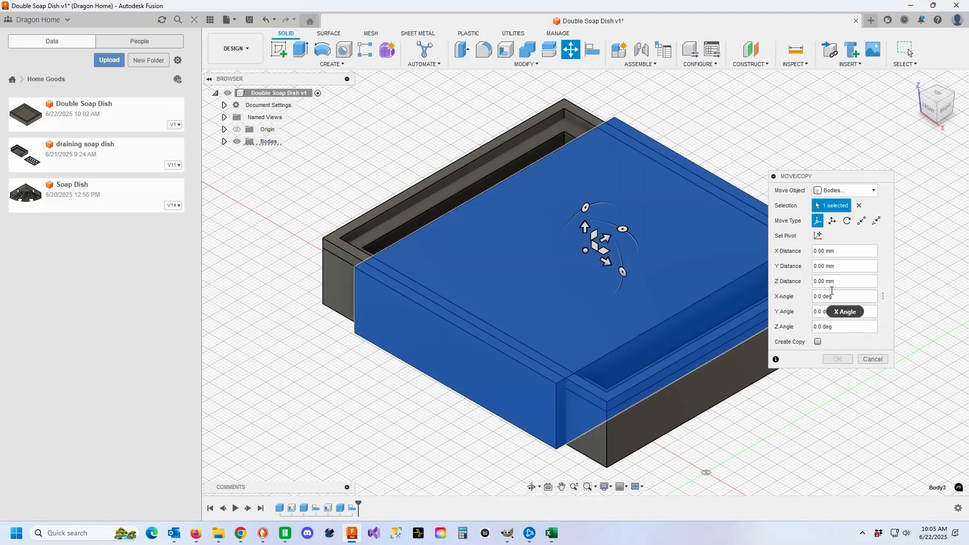
click(585, 208)
drag(584, 207, 603, 225)
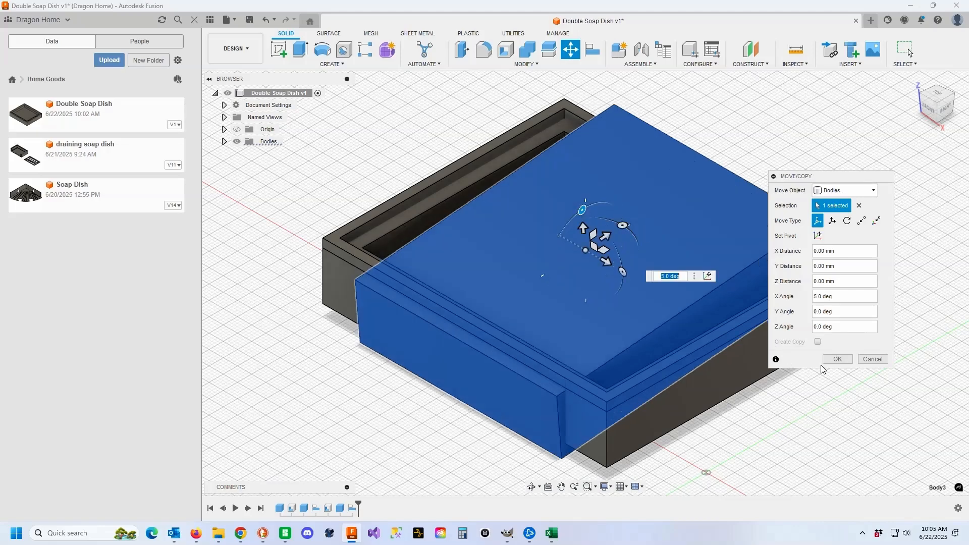
click(838, 360)
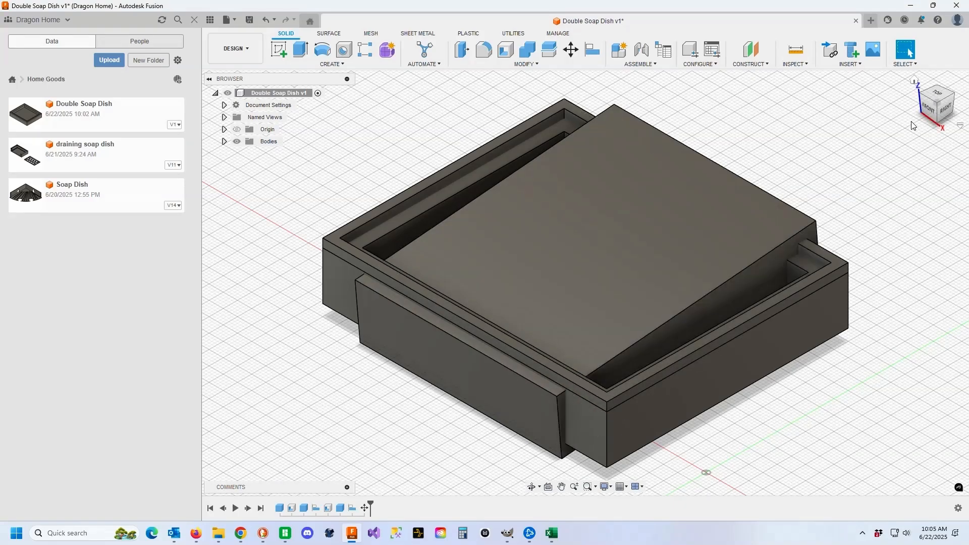
Measure the distance between the two short edges of the dish's inner cavity.
click(931, 115)
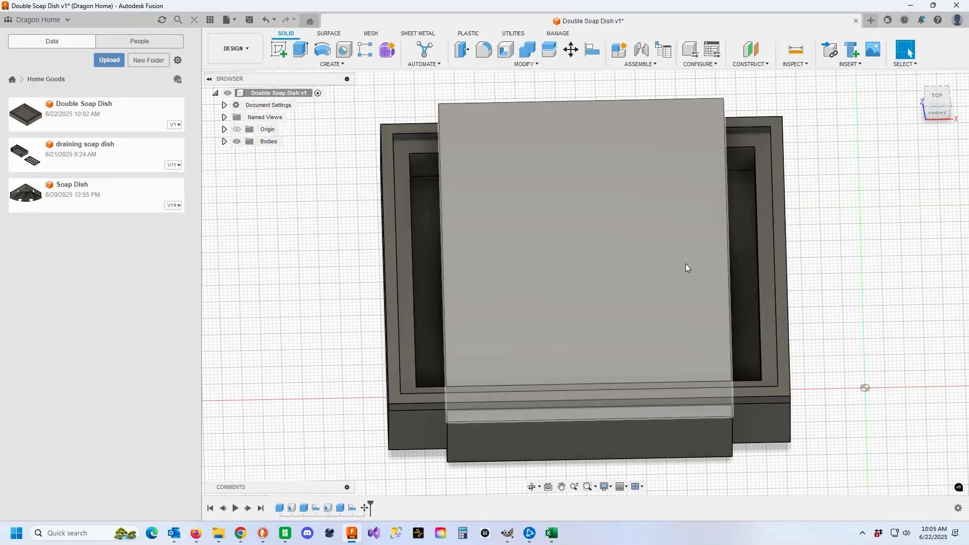
double_click(340, 510)
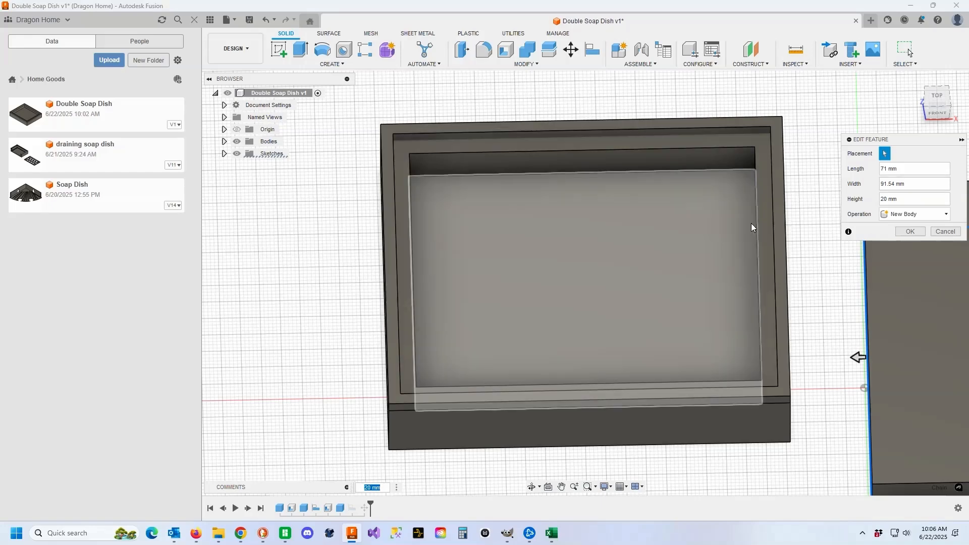
key(i)
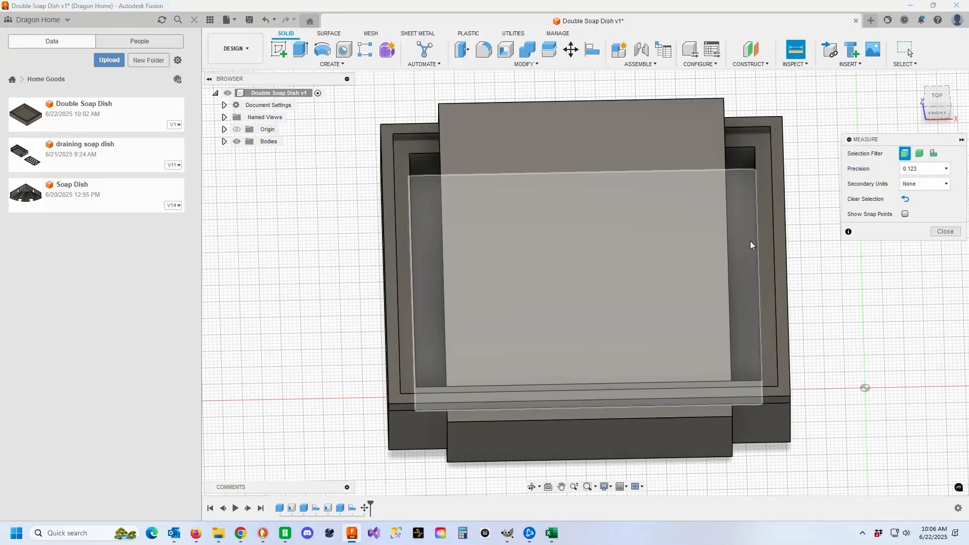
click(758, 245)
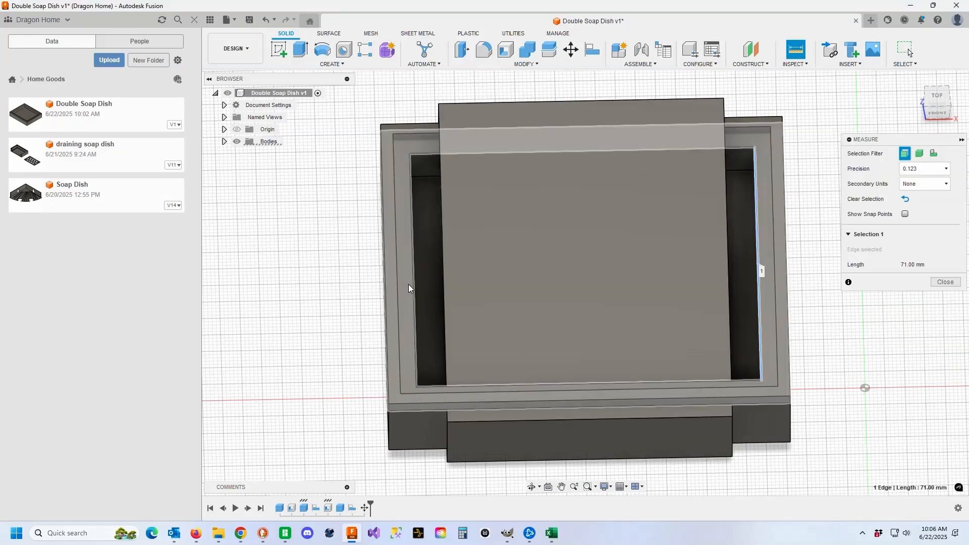
click(414, 284)
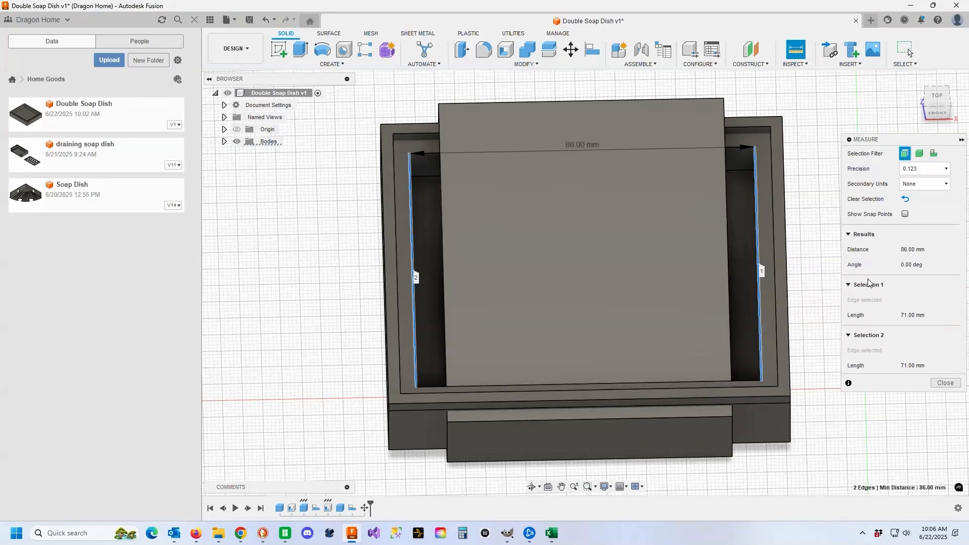
click(948, 384)
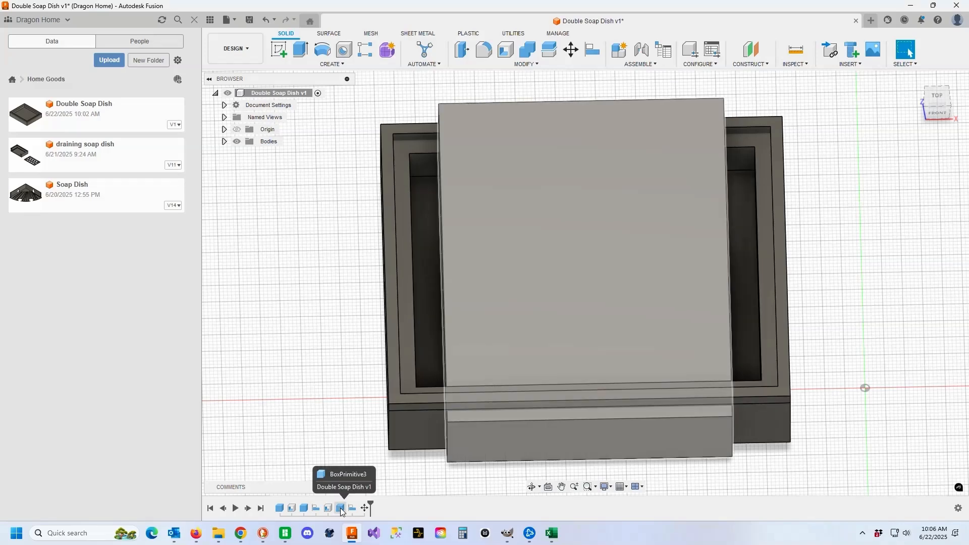
Edit the third box's feature and set its length to 86 mm.
double_click(341, 509)
click(903, 168)
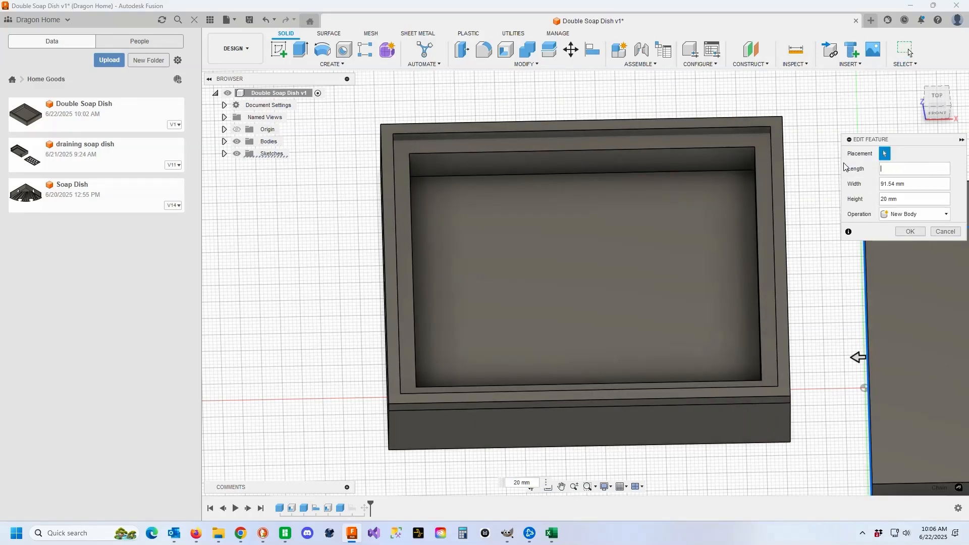
text(86)
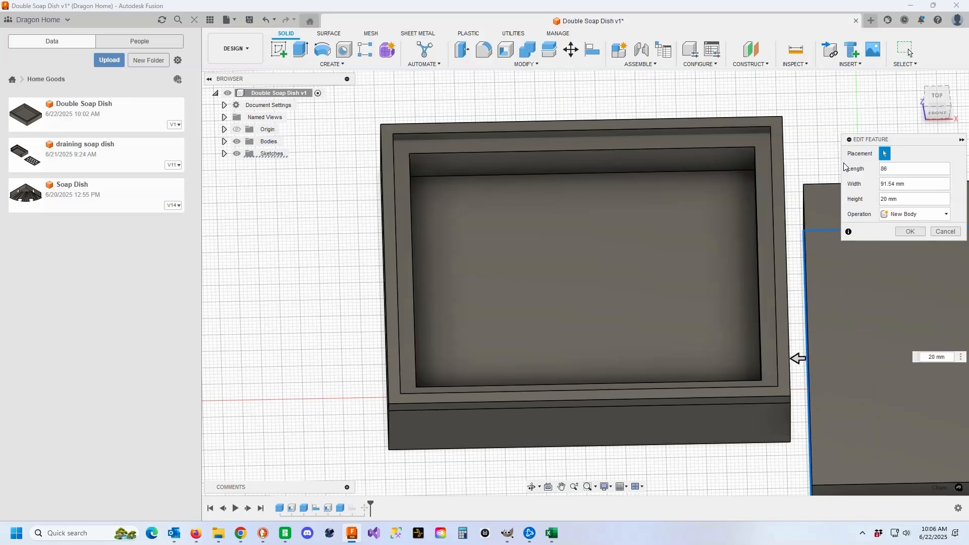
click(907, 232)
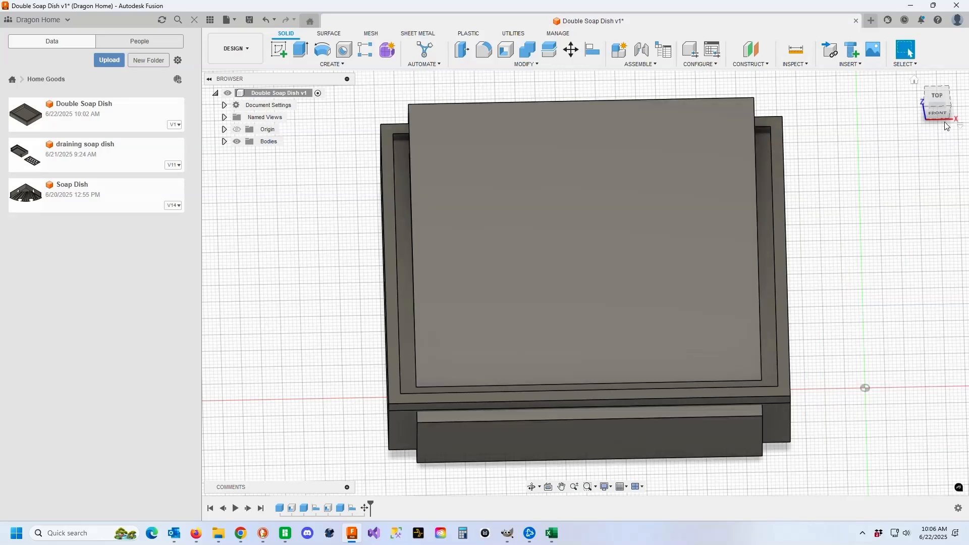
Move the tilted third box -15 mm along the Y axis.
mouse_move(948, 108)
mouse_down()
mouse_move(923, 98)
mouse_move(946, 102)
mouse_move(923, 107)
mouse_move(947, 101)
mouse_move(939, 106)
mouse_up()
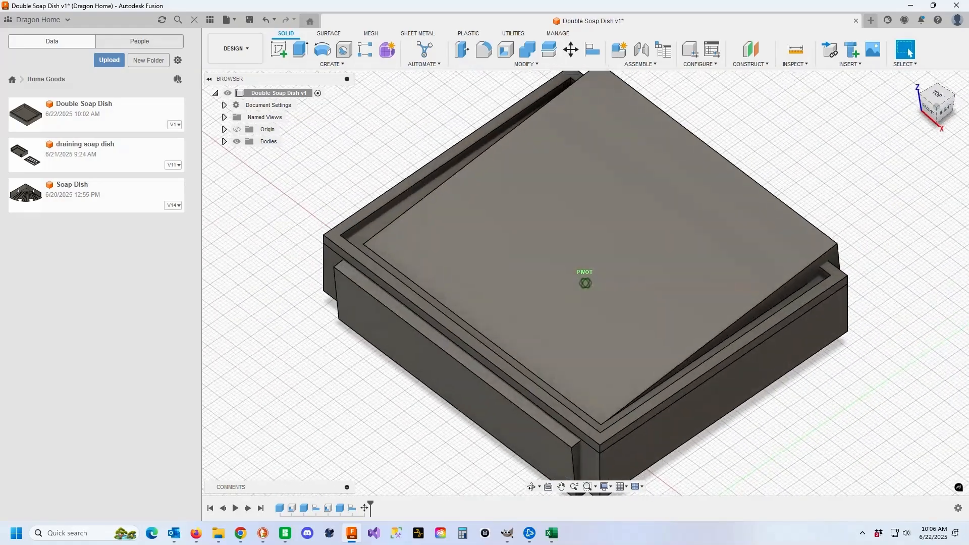
click(571, 49)
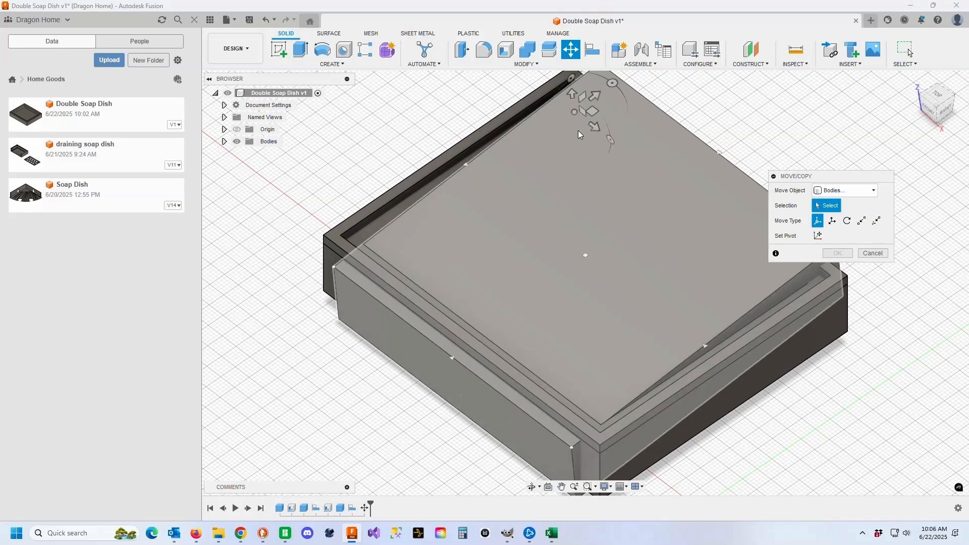
click(585, 259)
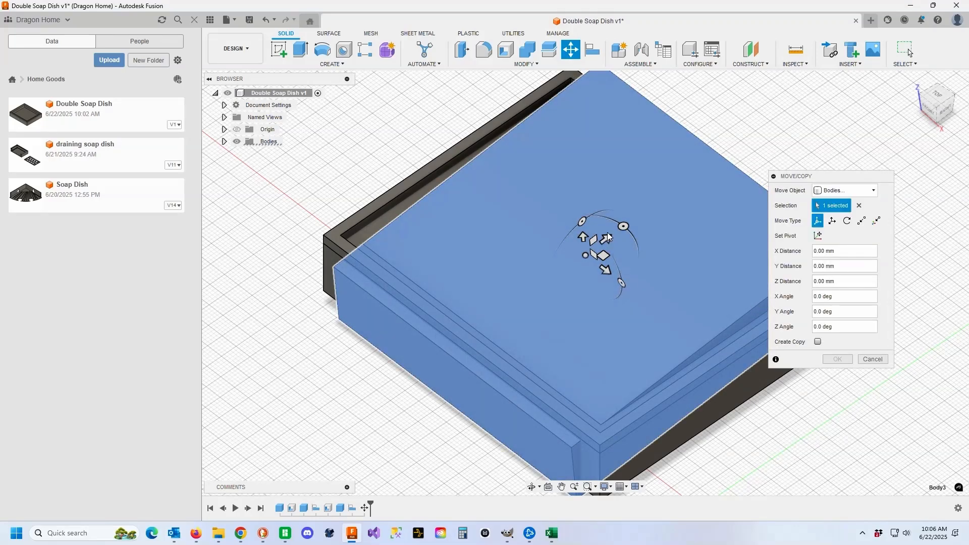
drag(606, 238, 575, 255)
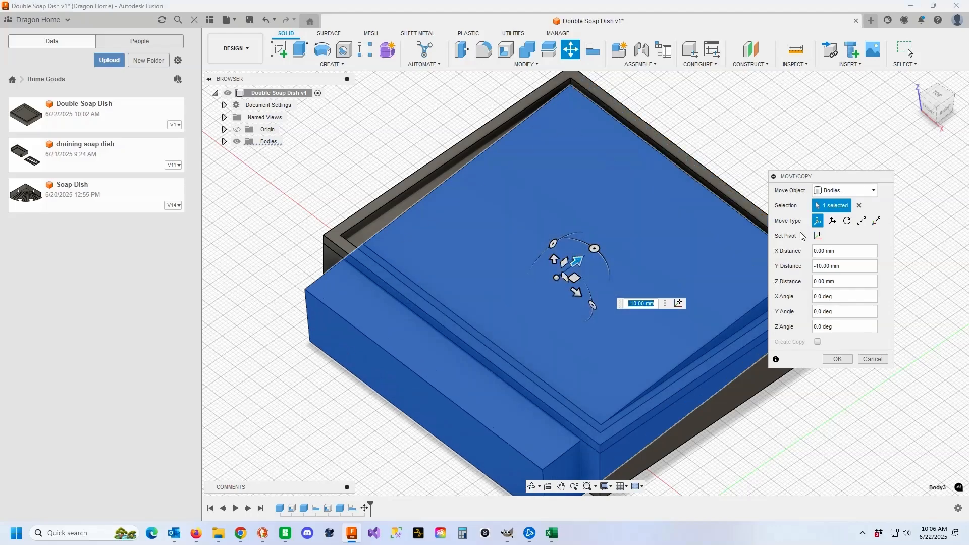
drag(932, 107, 880, 114)
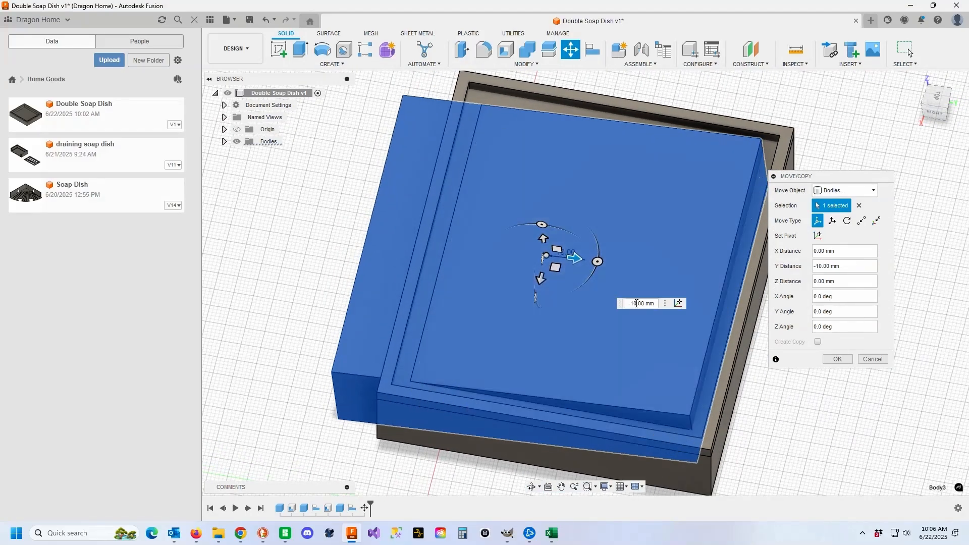
drag(575, 259, 556, 255)
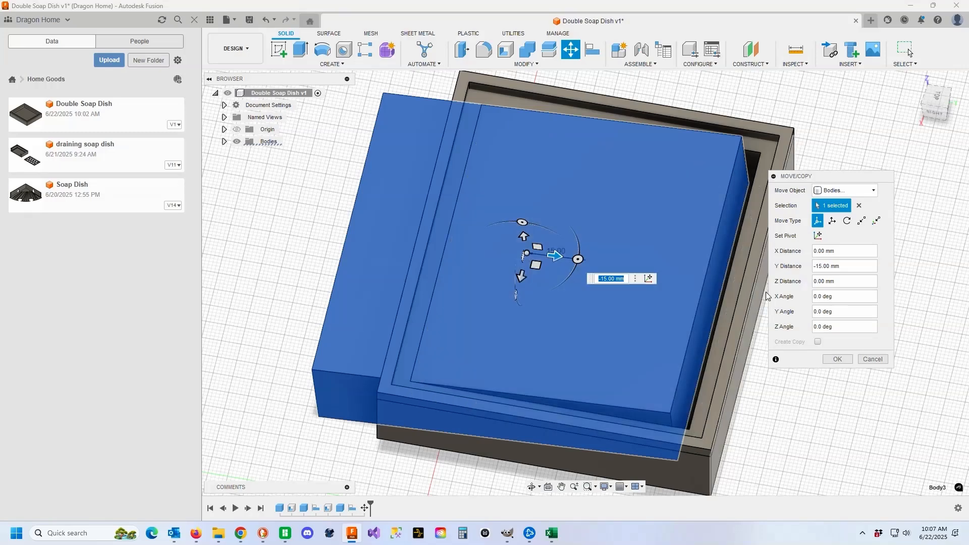
click(837, 360)
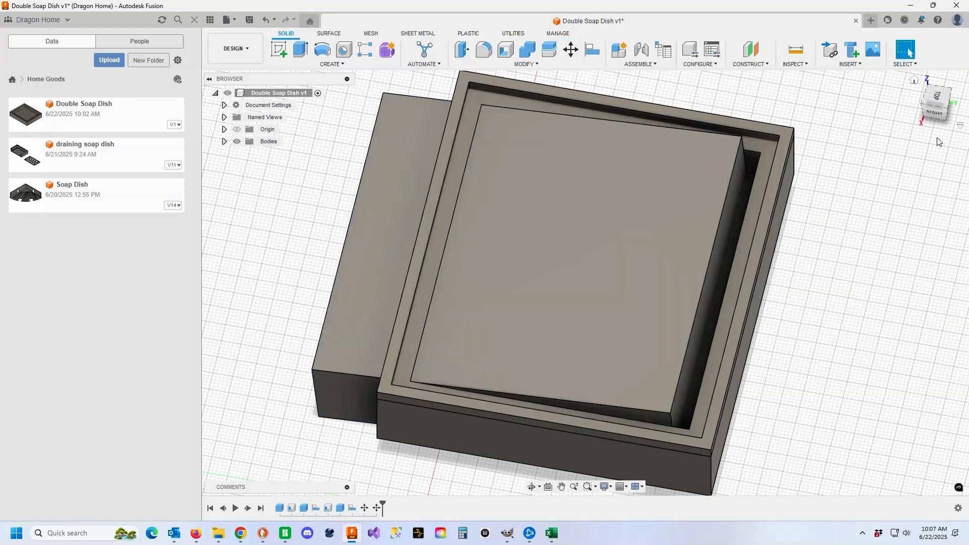
Move the tilted third box 8 mm upward along the Z axis.
click(915, 80)
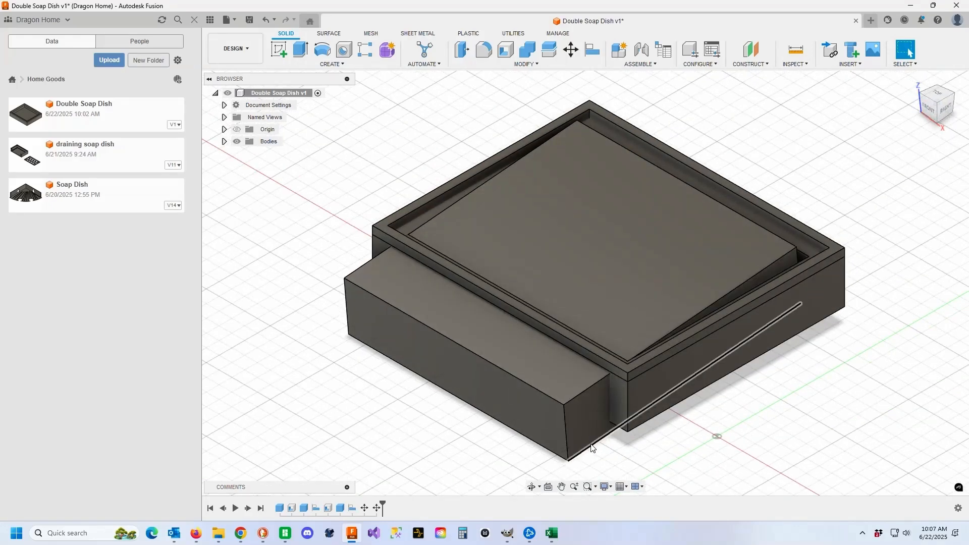
click(570, 50)
click(595, 241)
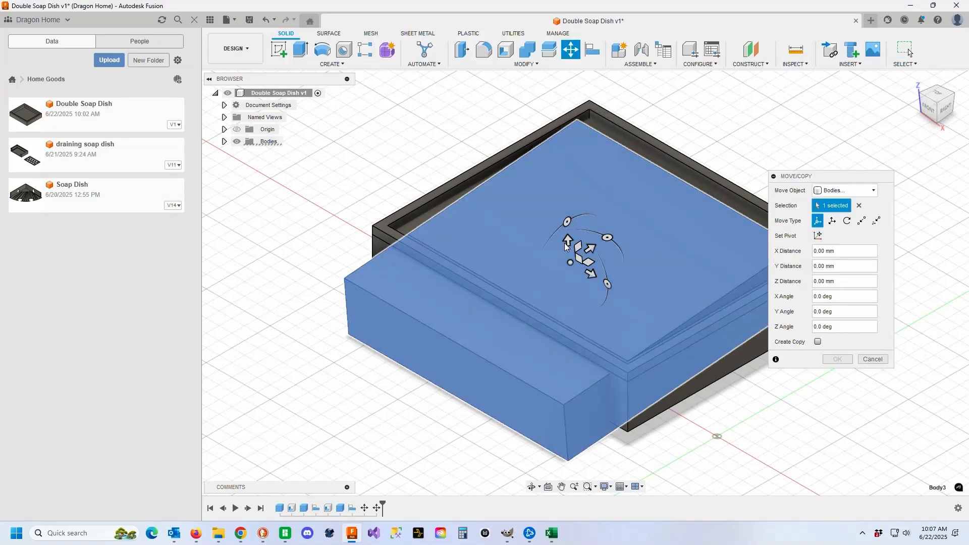
drag(567, 239, 566, 229)
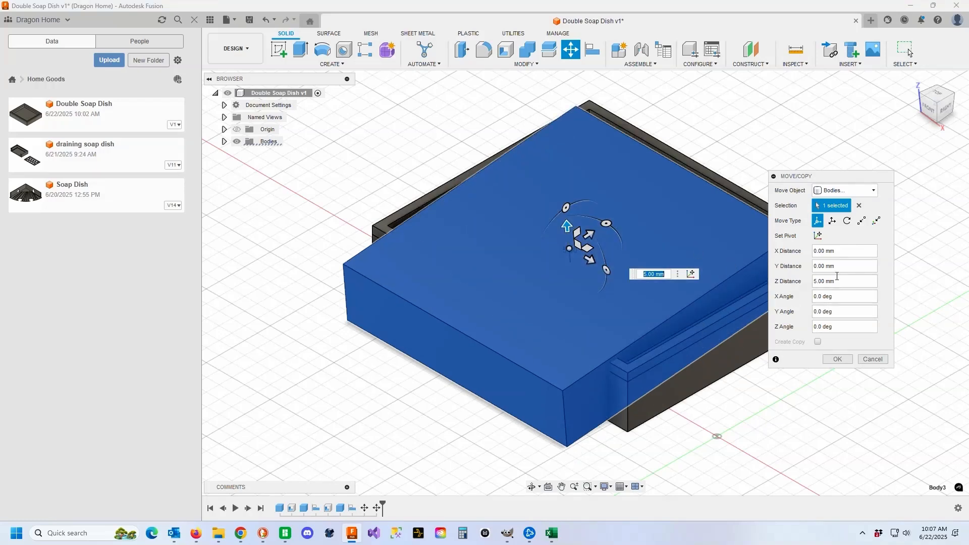
click(816, 281)
click(929, 111)
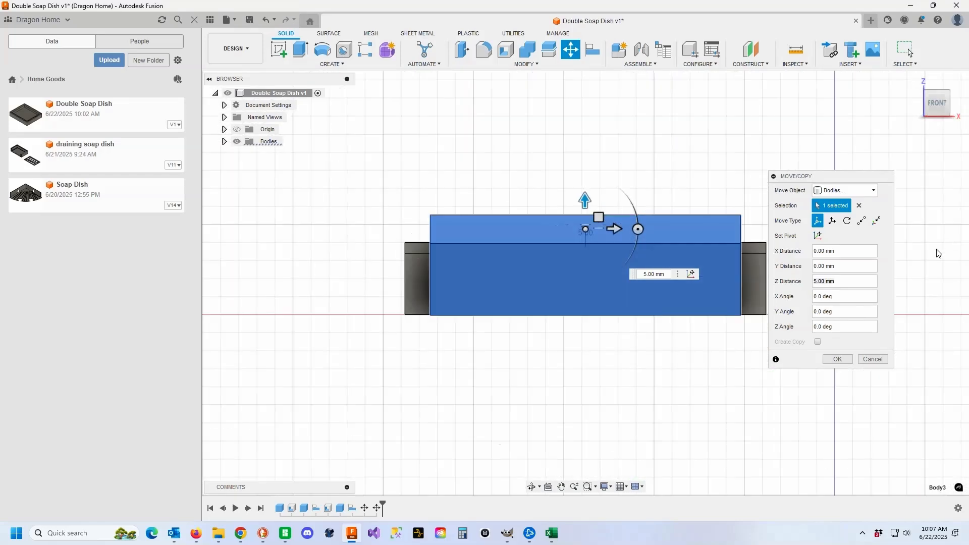
click(798, 282)
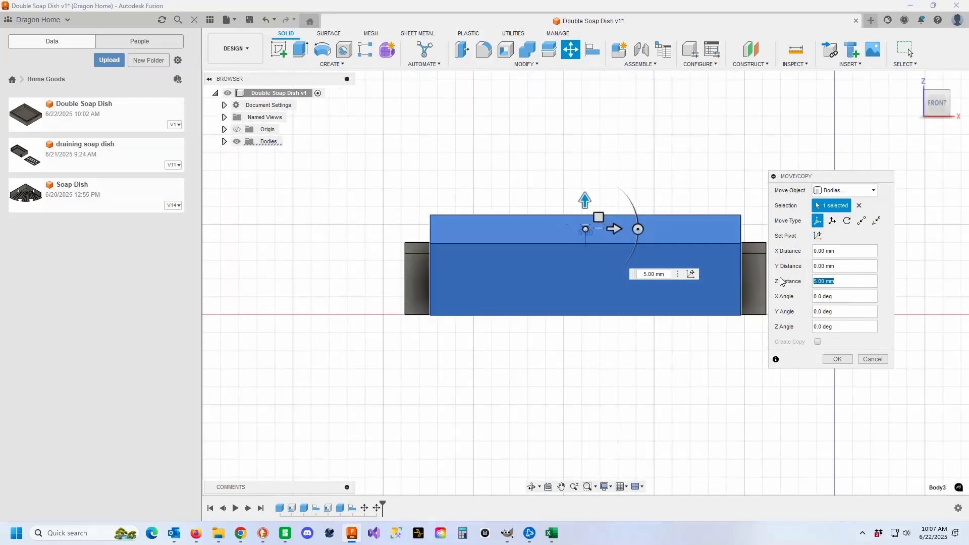
text(15)
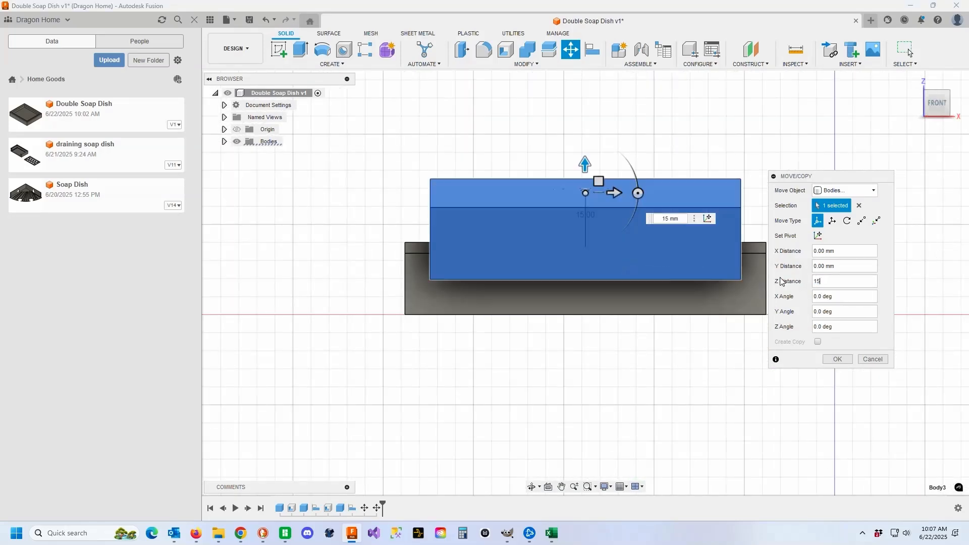
text(0)
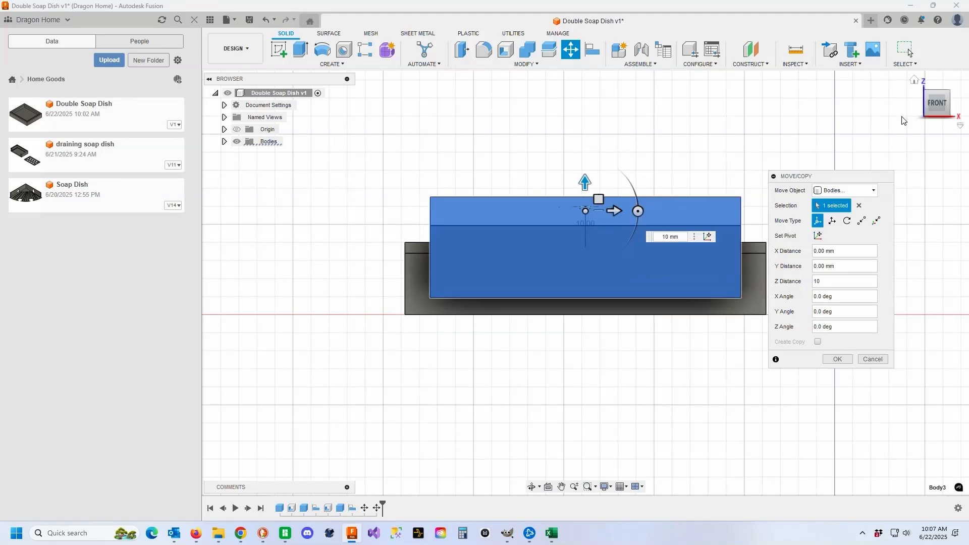
drag(939, 104, 905, 108)
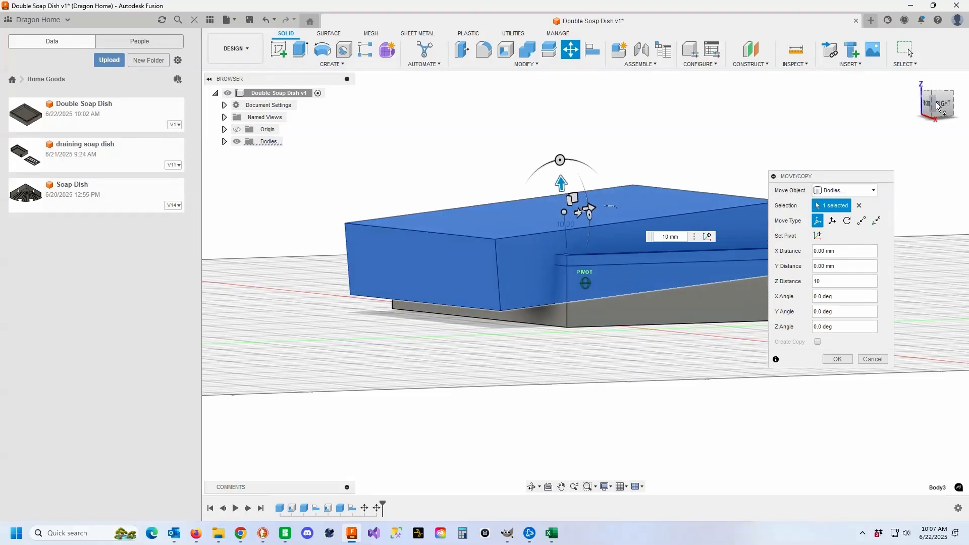
click(819, 281)
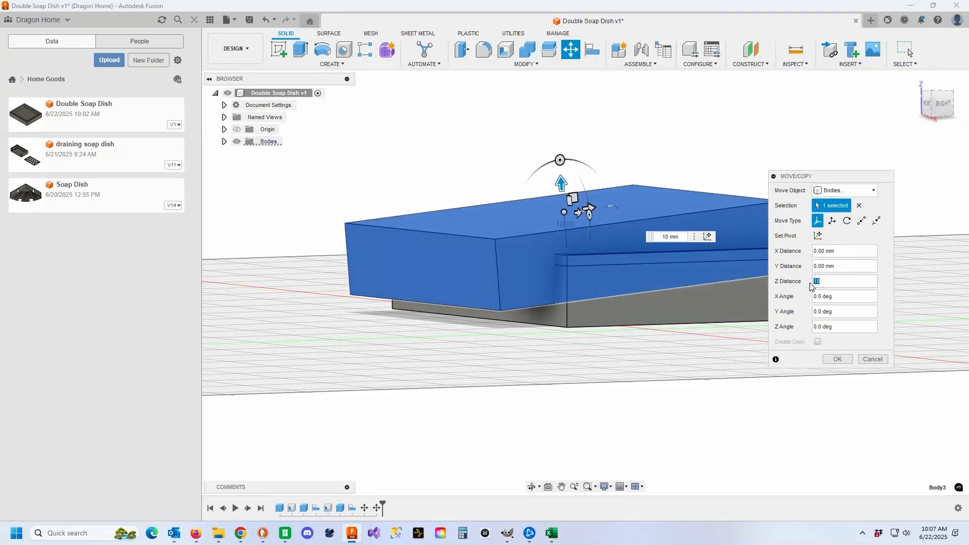
text(8)
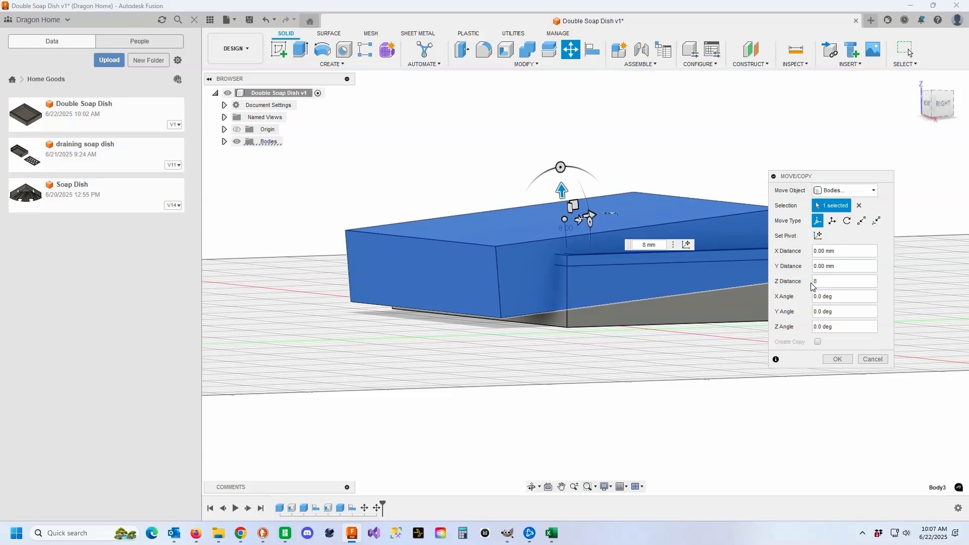
click(838, 360)
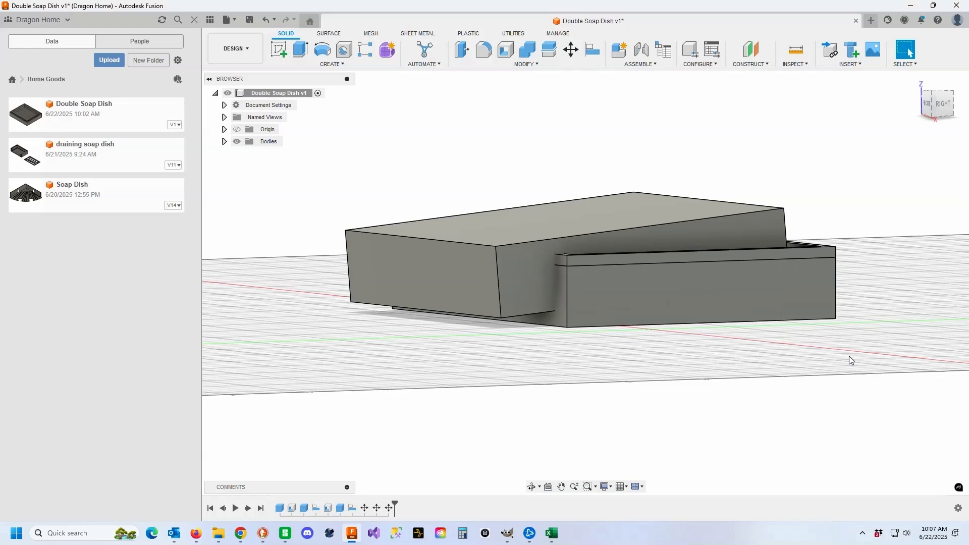
Try to cut the tilted third box out of the outer dish body with Combine, and undo the cut.
click(525, 64)
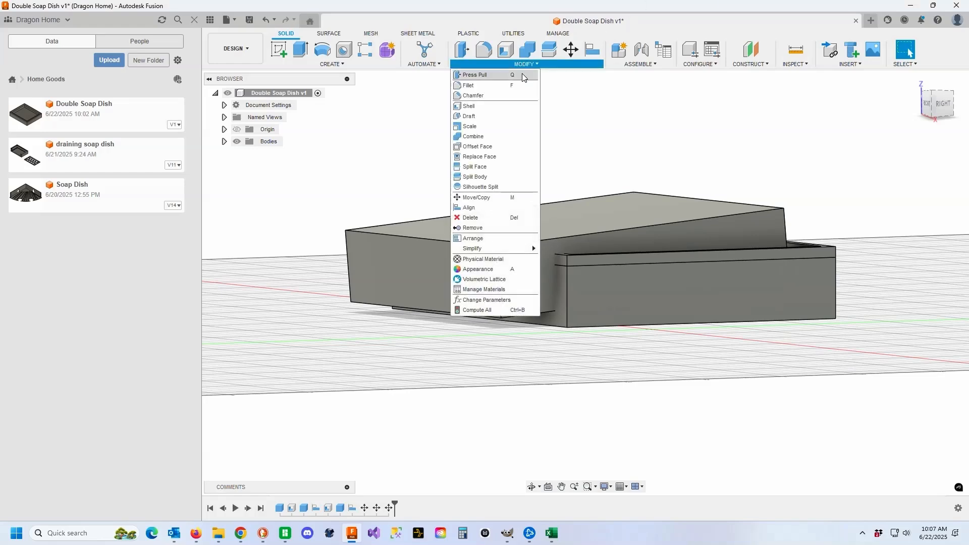
click(492, 135)
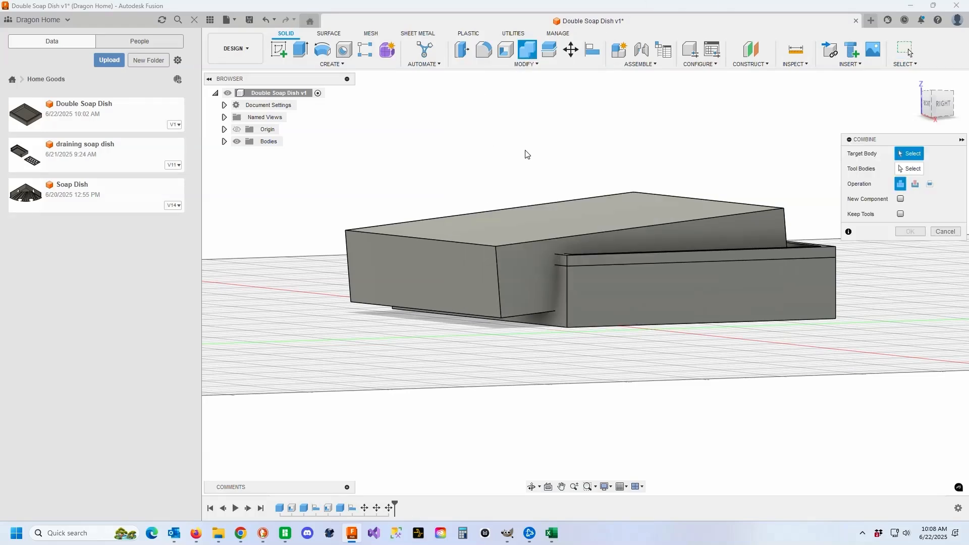
click(734, 291)
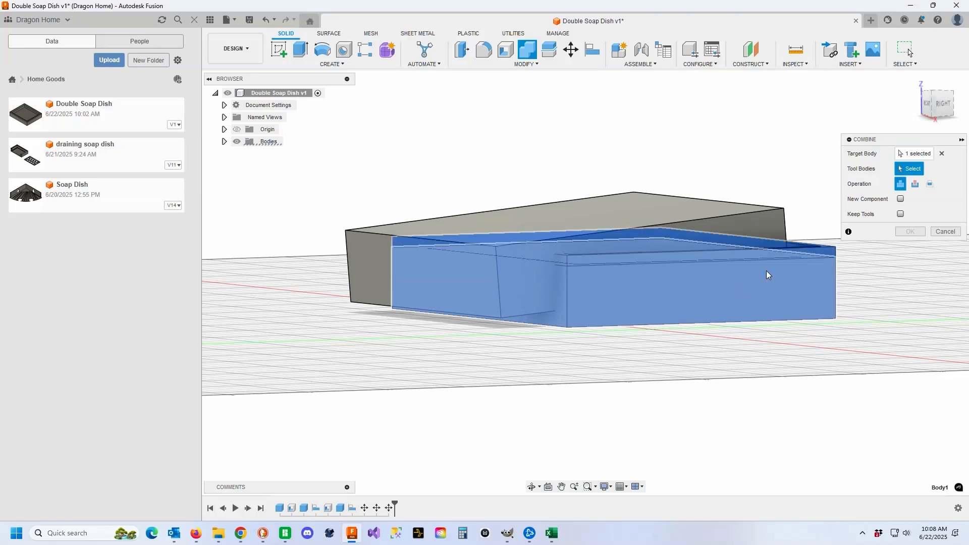
click(723, 212)
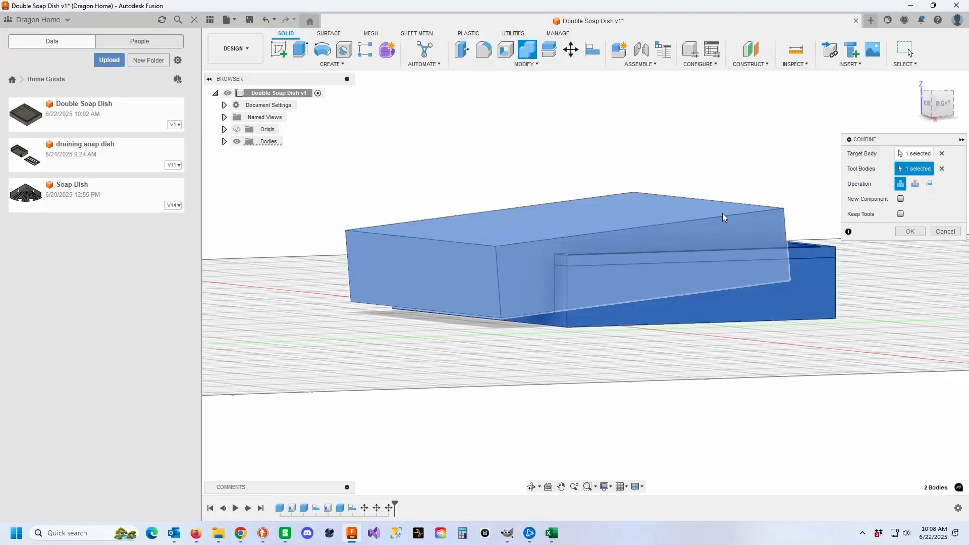
click(914, 184)
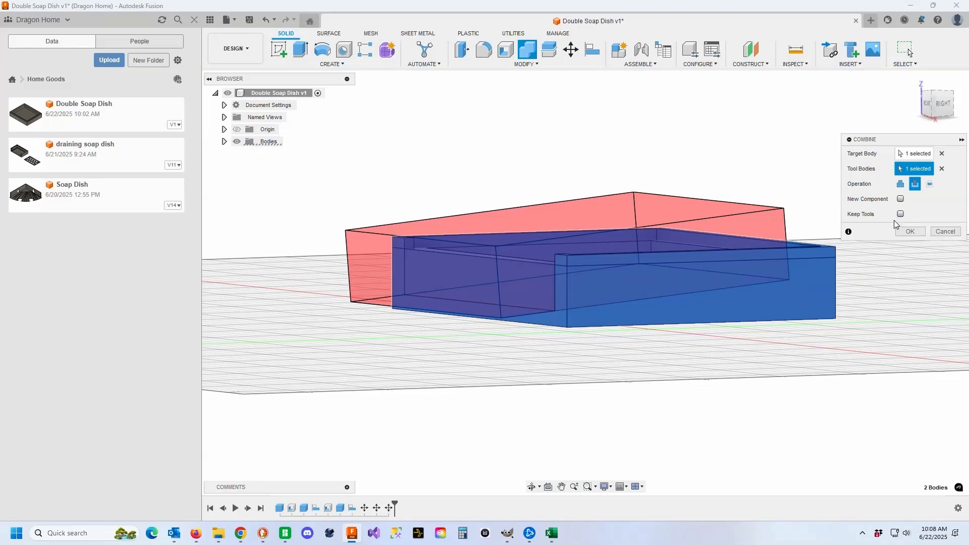
click(905, 234)
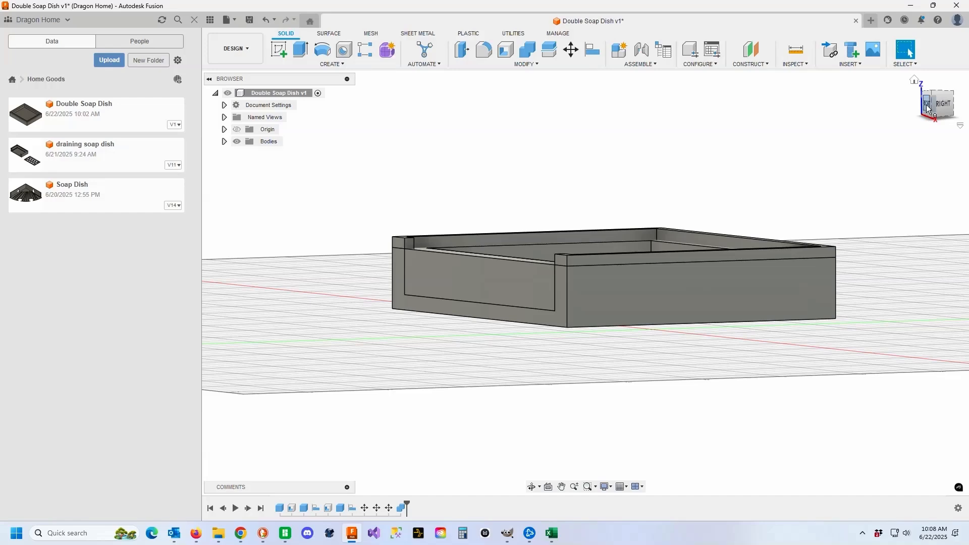
drag(929, 116, 932, 134)
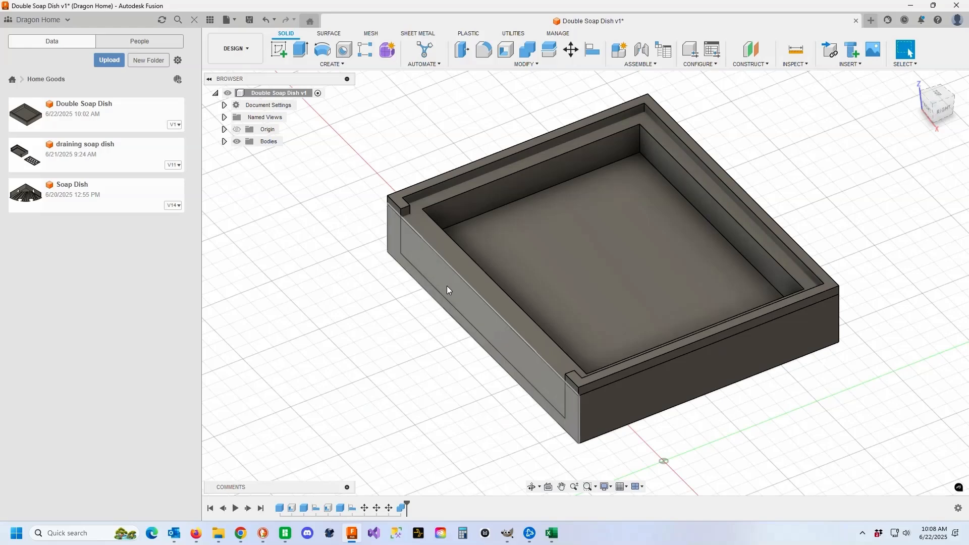
key(ctrl+z)
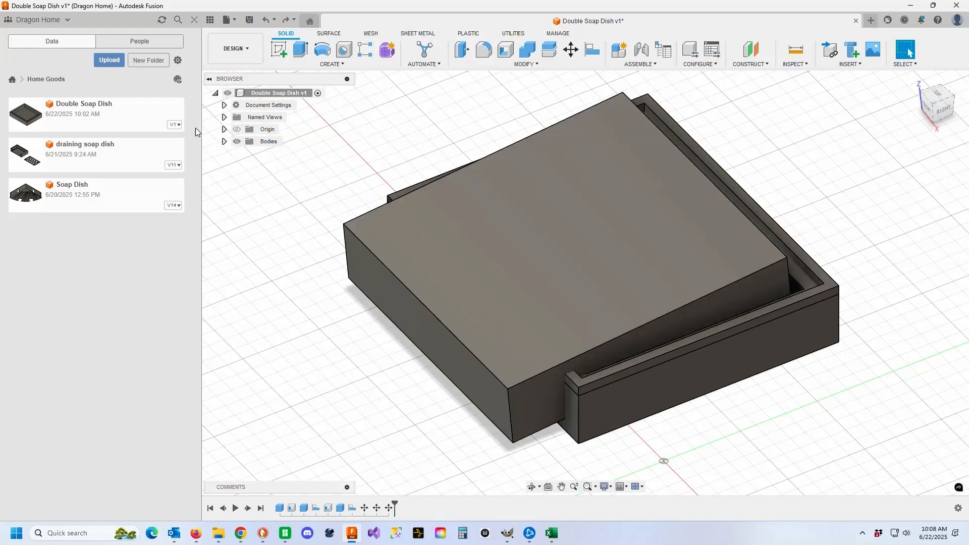
Join the two nested dish bodies, Body1 and Body2, into one body with Combine.
click(224, 142)
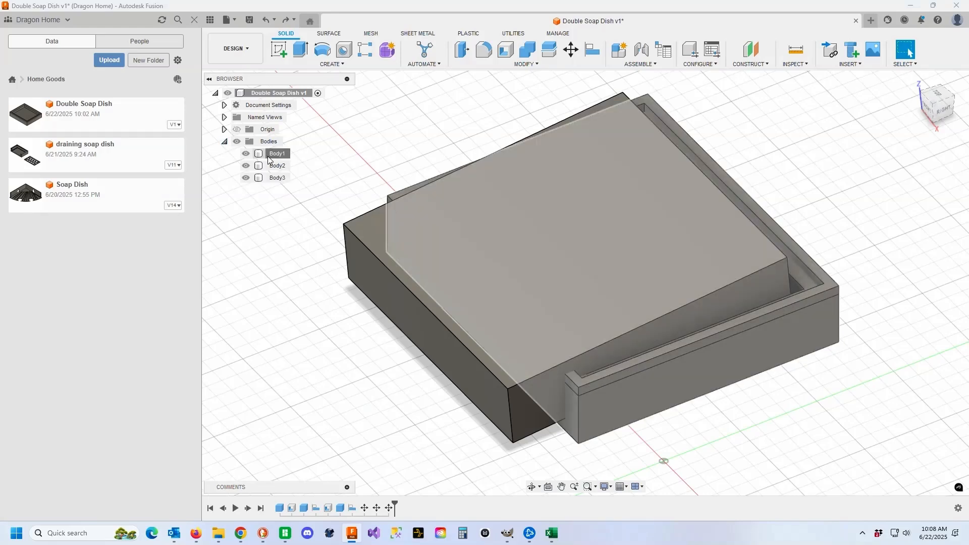
click(268, 156)
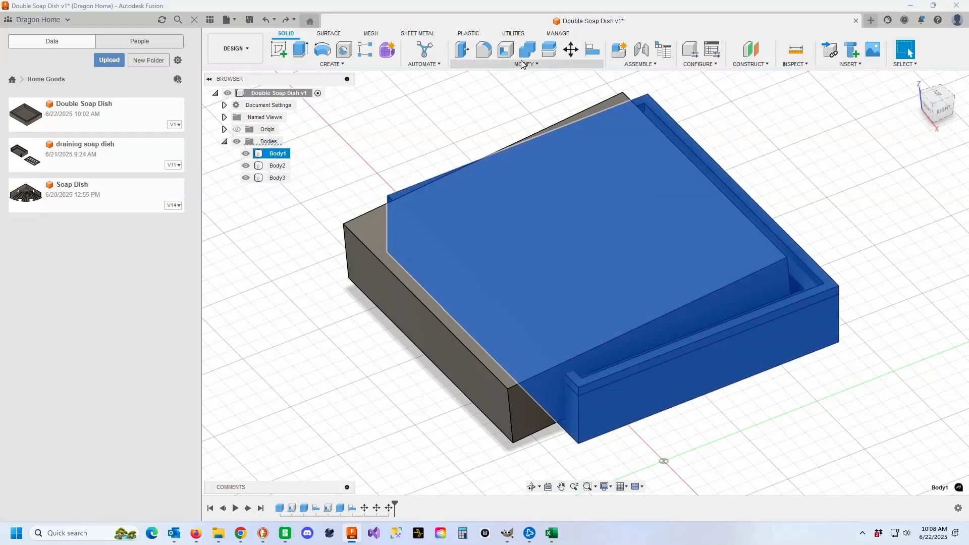
click(522, 64)
click(453, 116)
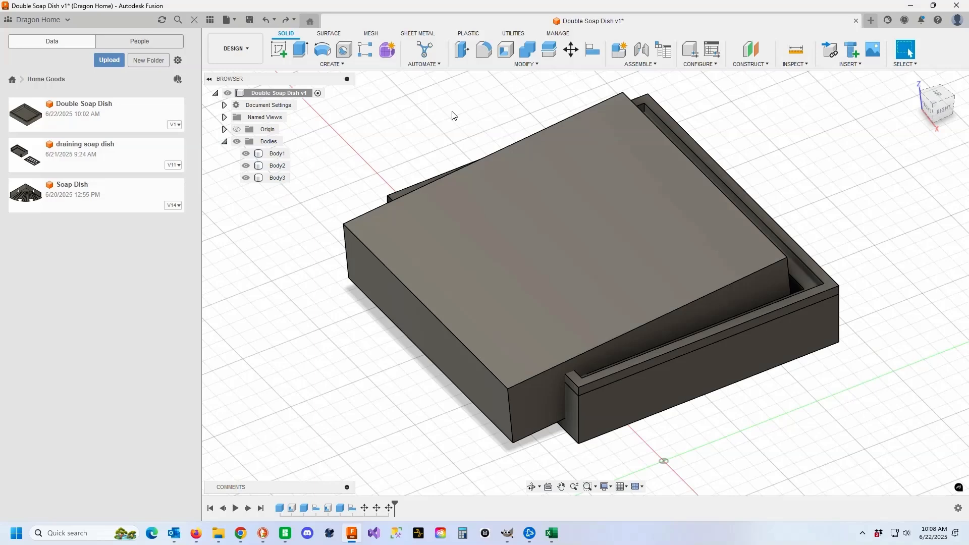
click(526, 64)
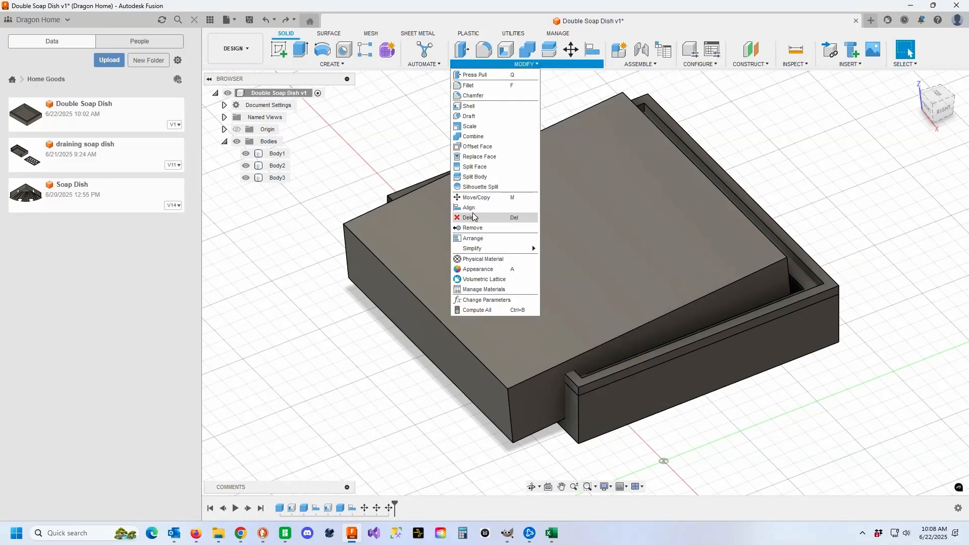
click(490, 135)
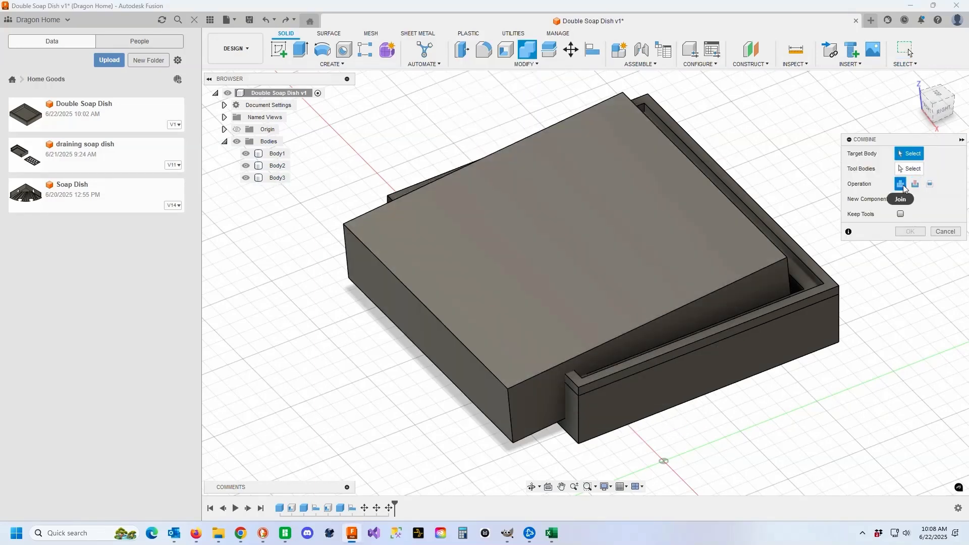
click(277, 153)
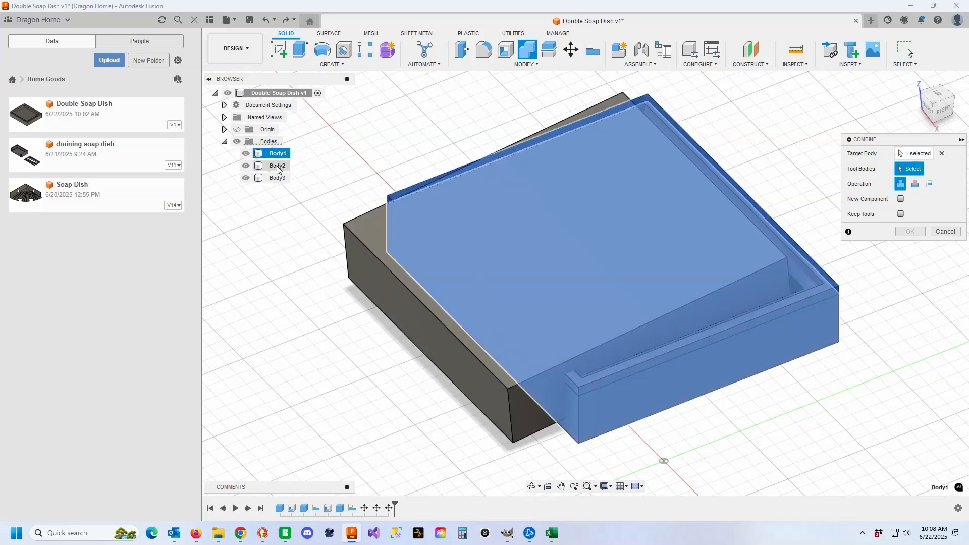
click(277, 167)
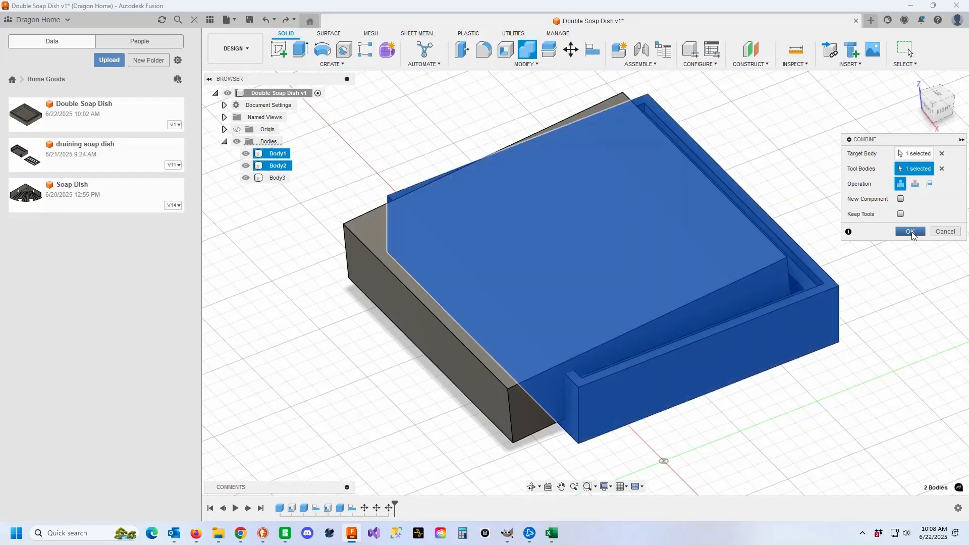
click(911, 232)
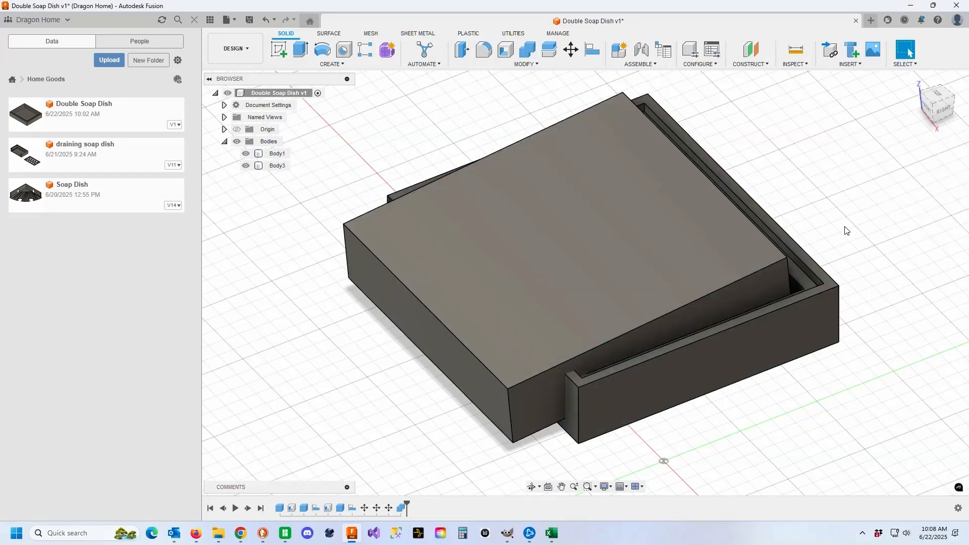
Rename the joined body Body1 as Dish.
click(275, 154)
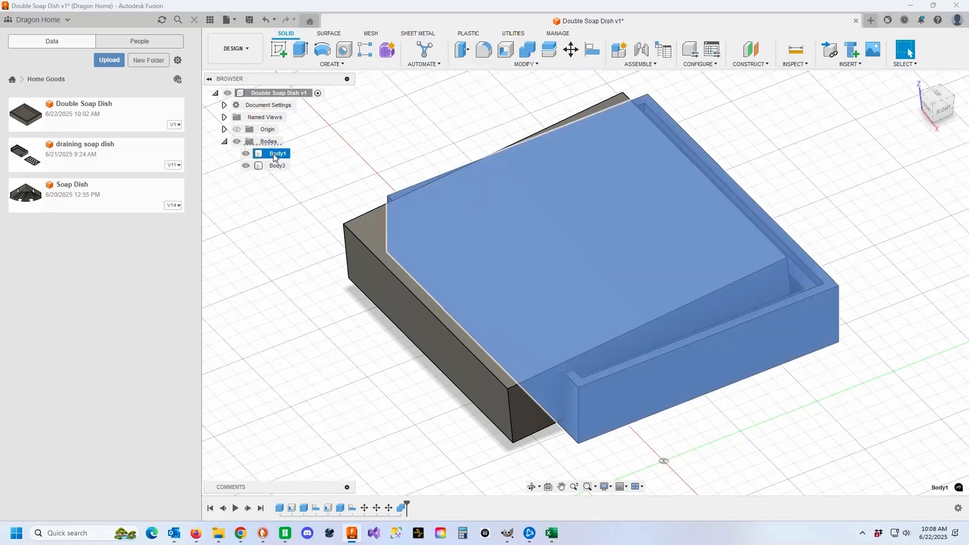
double_click(275, 155)
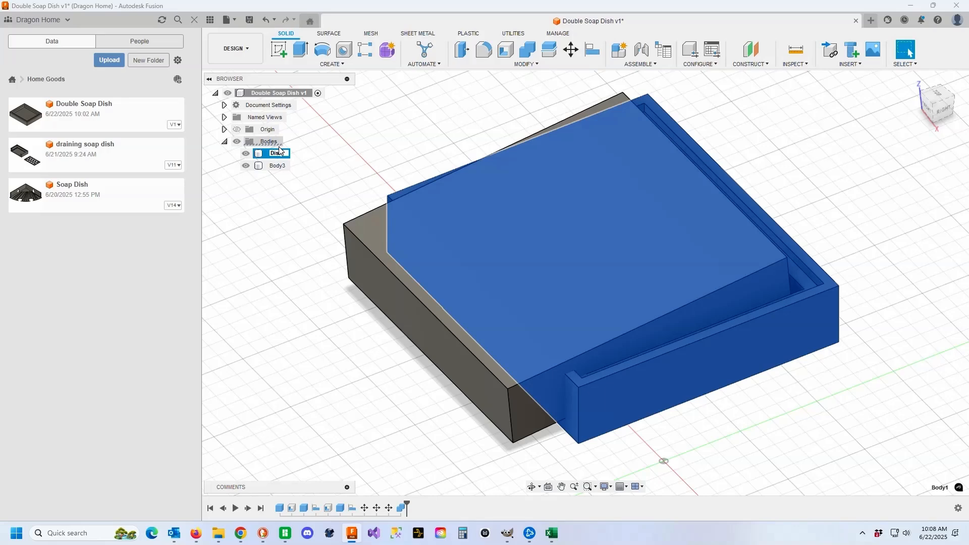
key(Return)
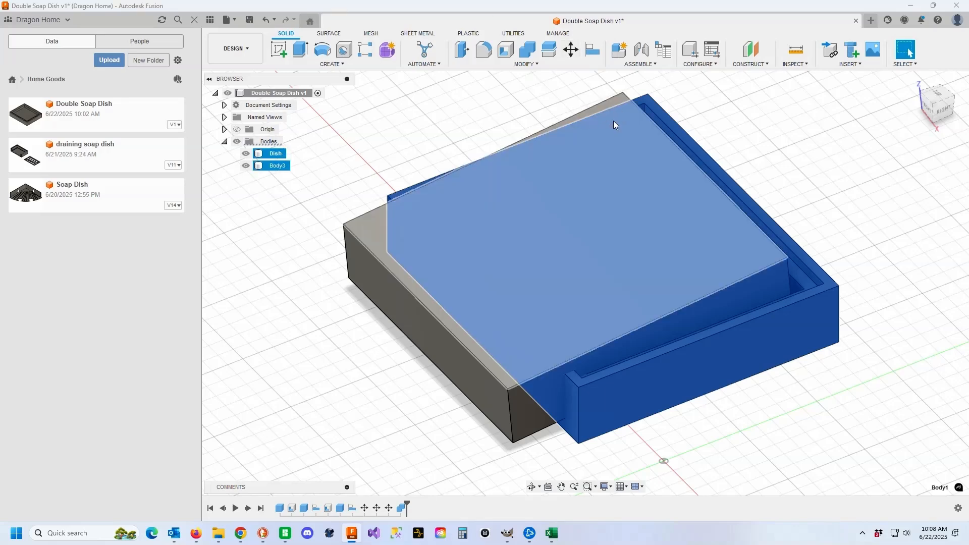
Cut the tilted box Body3 out of the Dish body with Combine, without keeping the tool body.
click(523, 65)
click(498, 136)
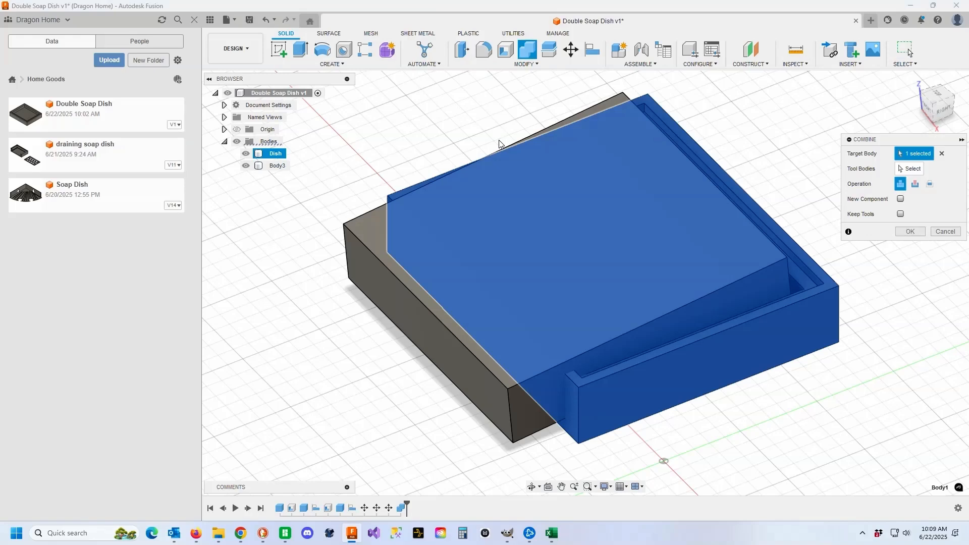
click(915, 184)
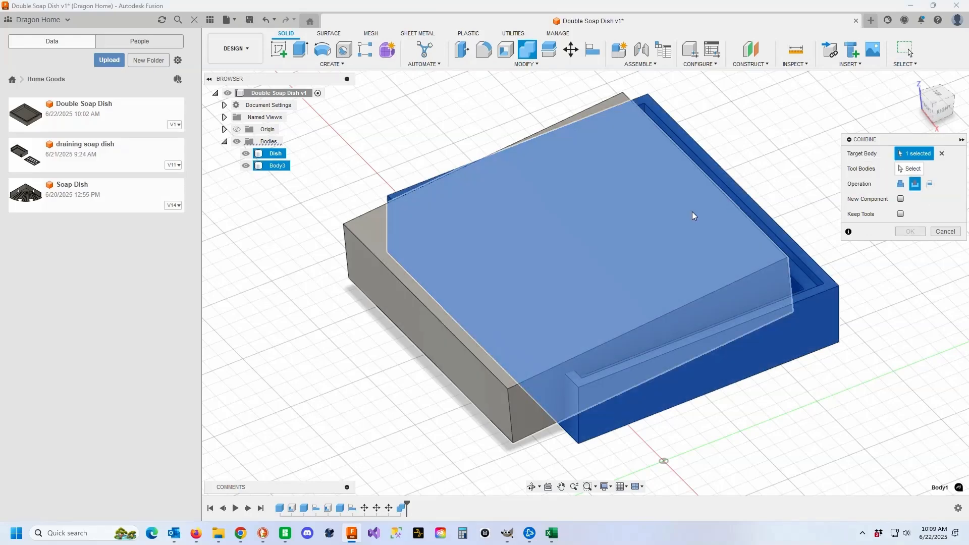
click(910, 169)
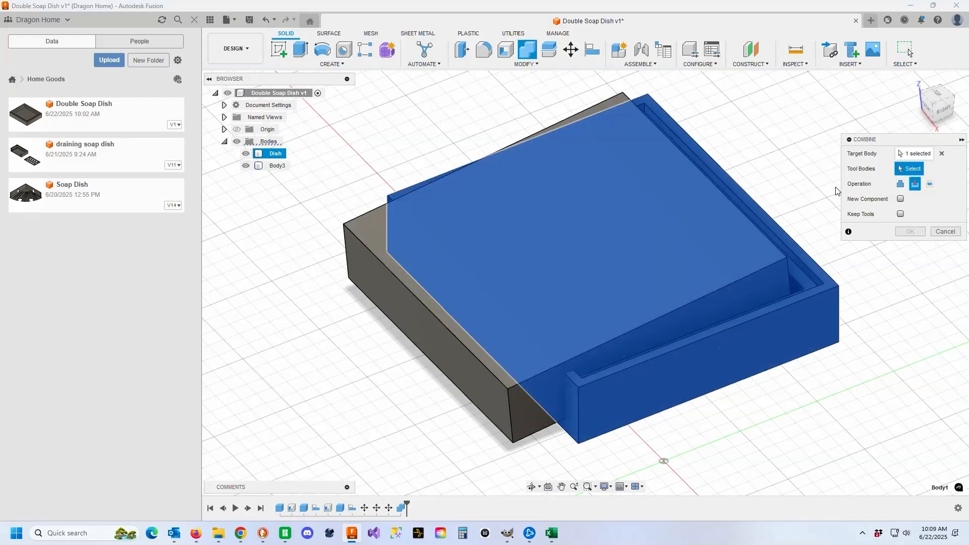
click(362, 235)
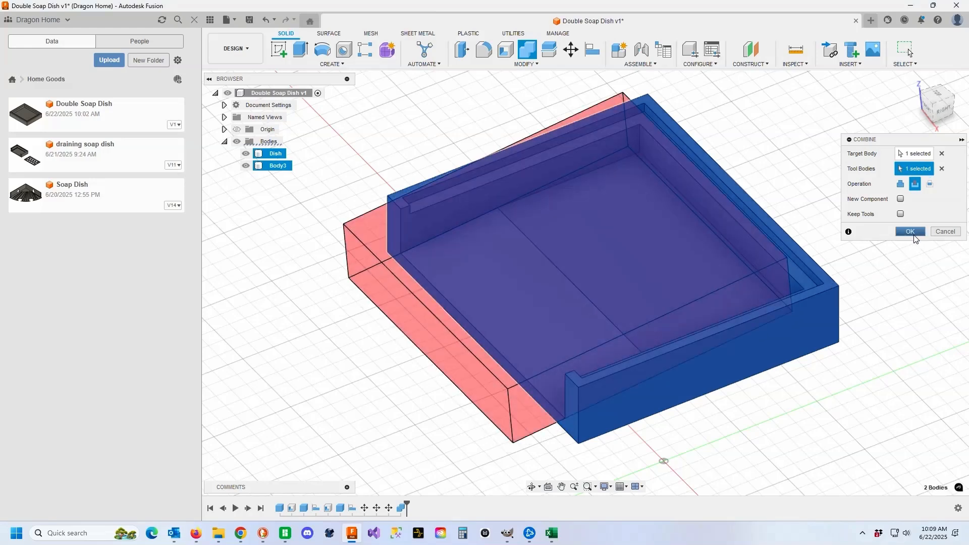
click(912, 233)
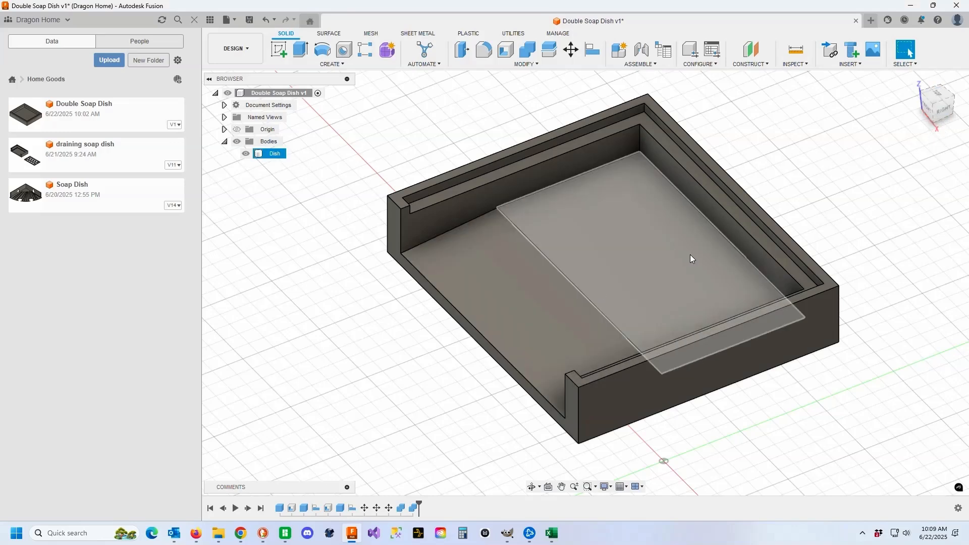
Undo the last Combine cut and rotate the tilted box Body3 by -3 degrees about X.
key(ctrl+z)
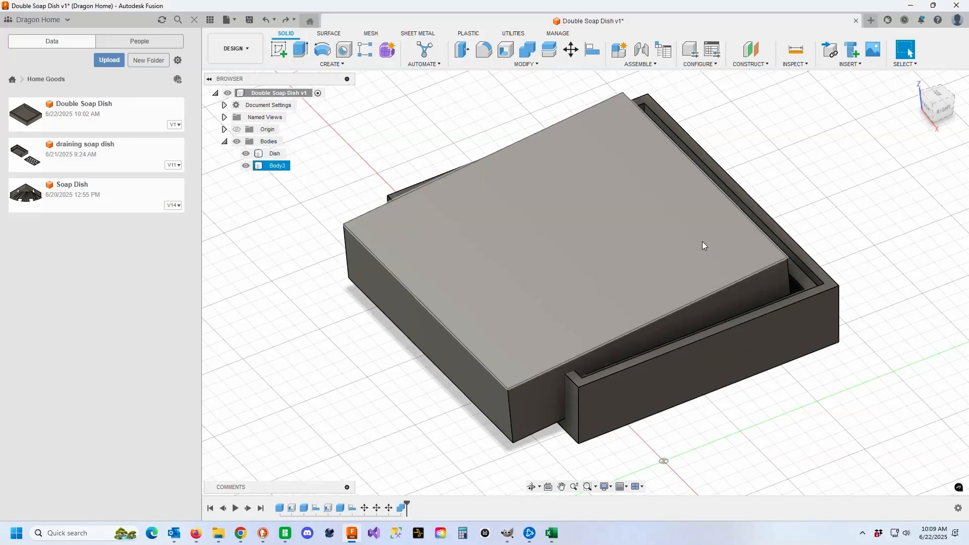
key(Escape)
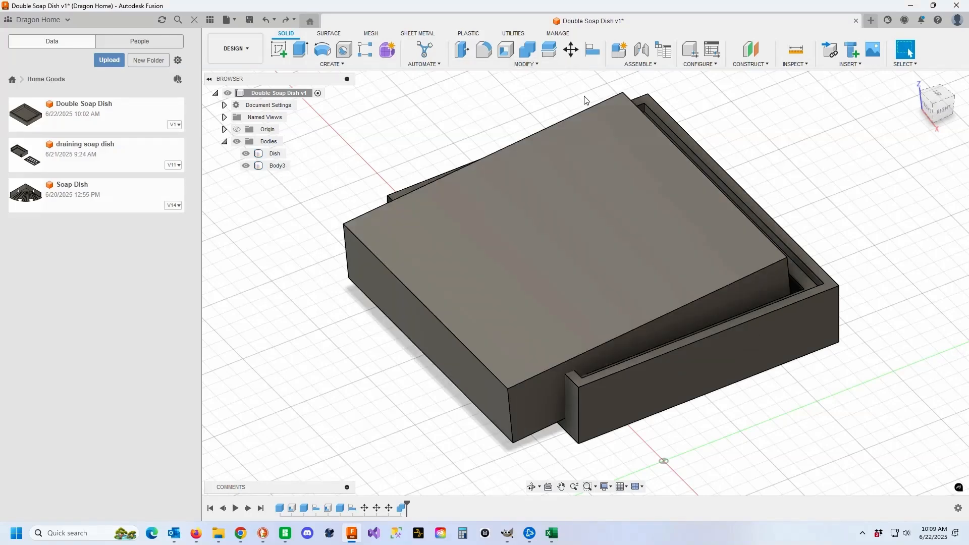
click(572, 50)
click(577, 159)
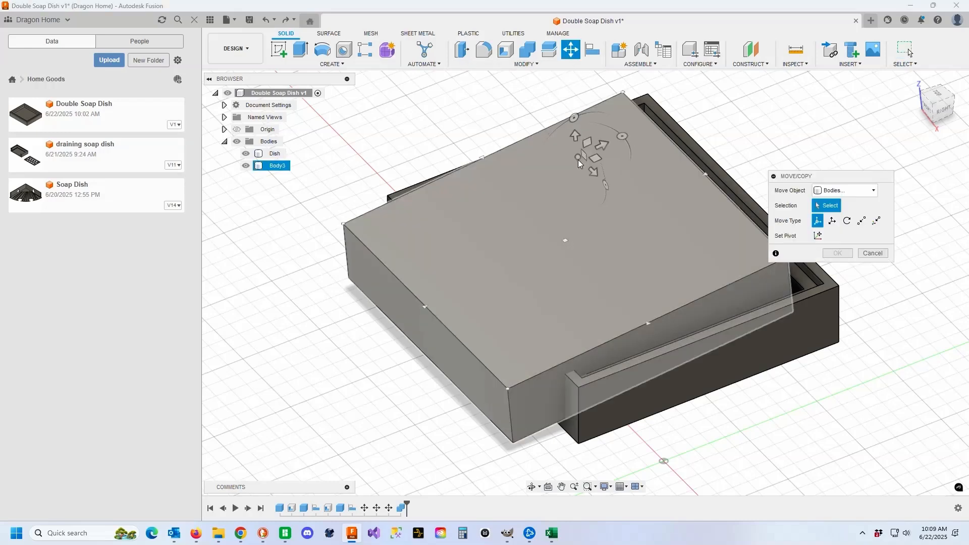
click(565, 245)
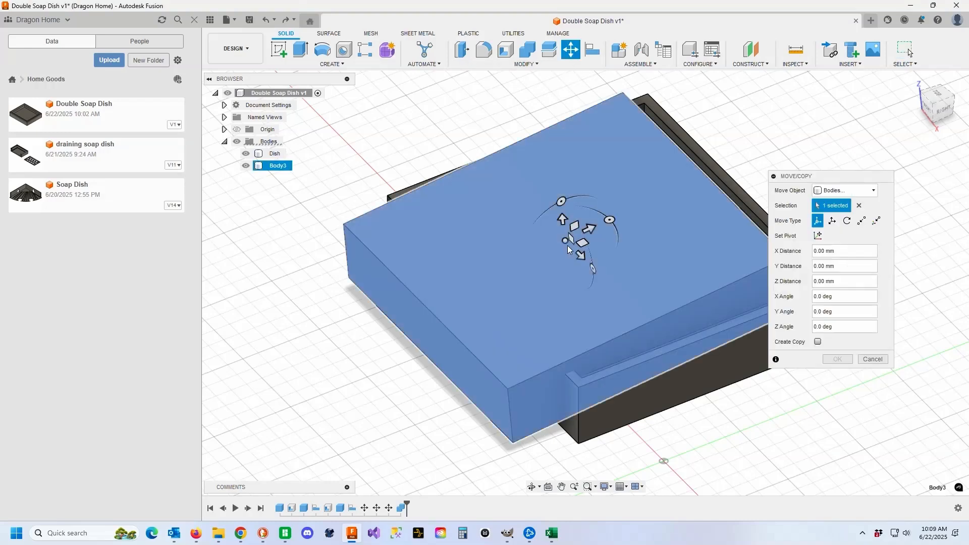
click(562, 201)
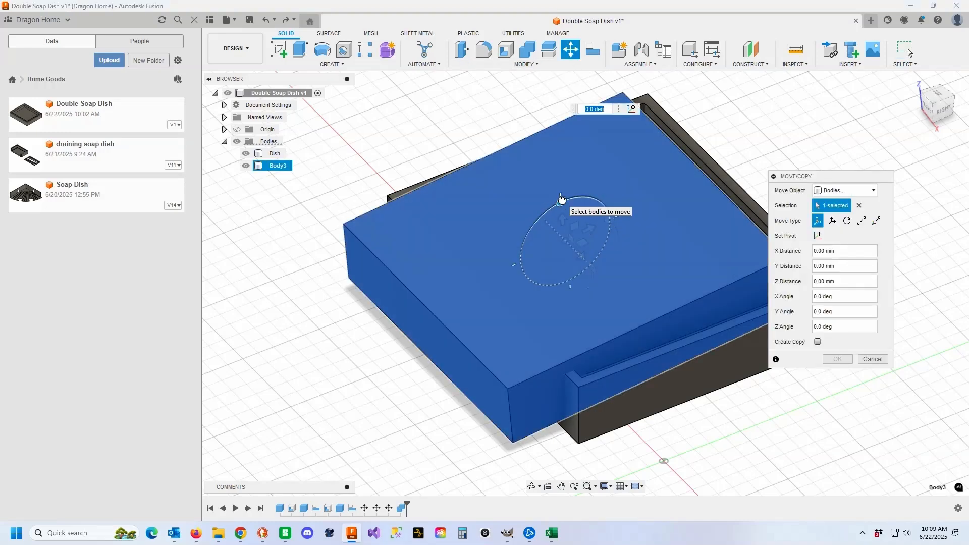
drag(561, 201, 566, 197)
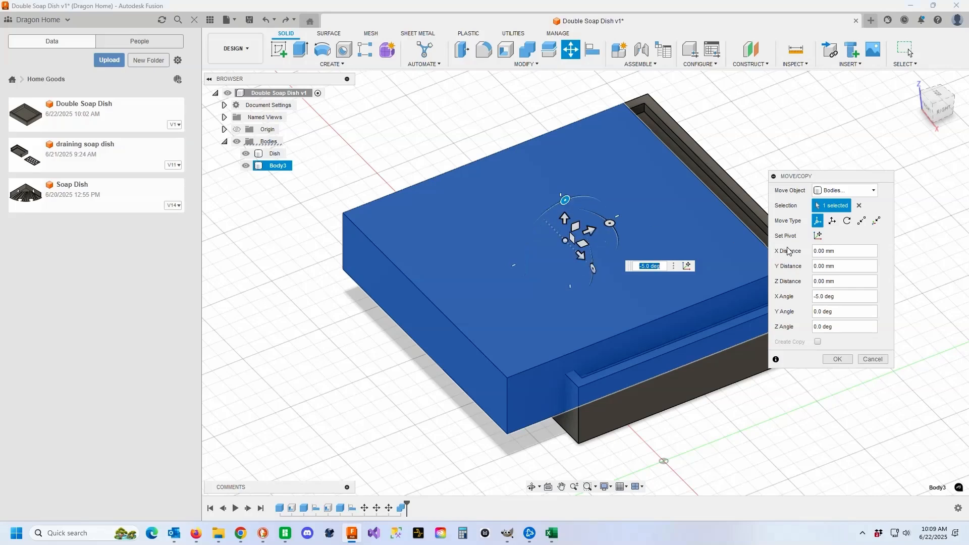
click(823, 301)
key(BackSpace)
key(BackSpace)
text(3.)
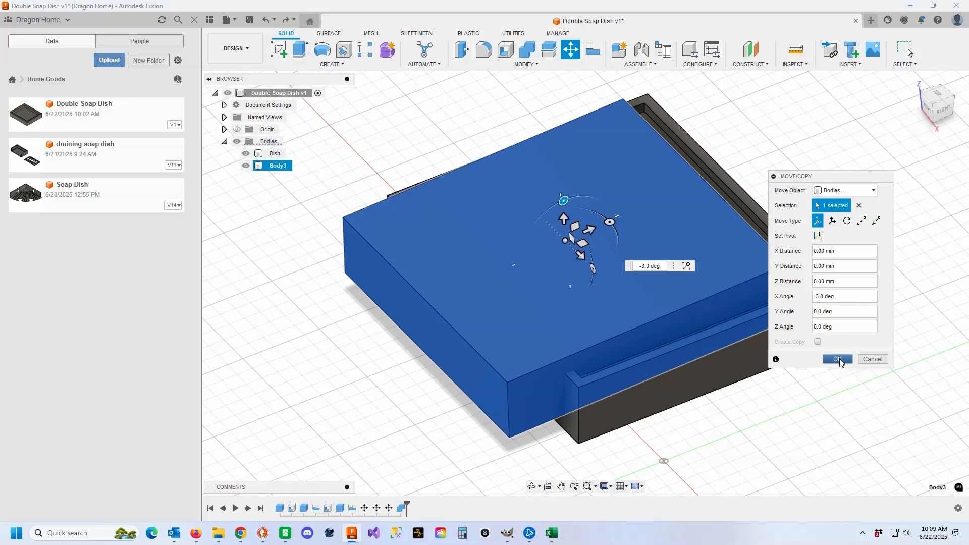
click(838, 360)
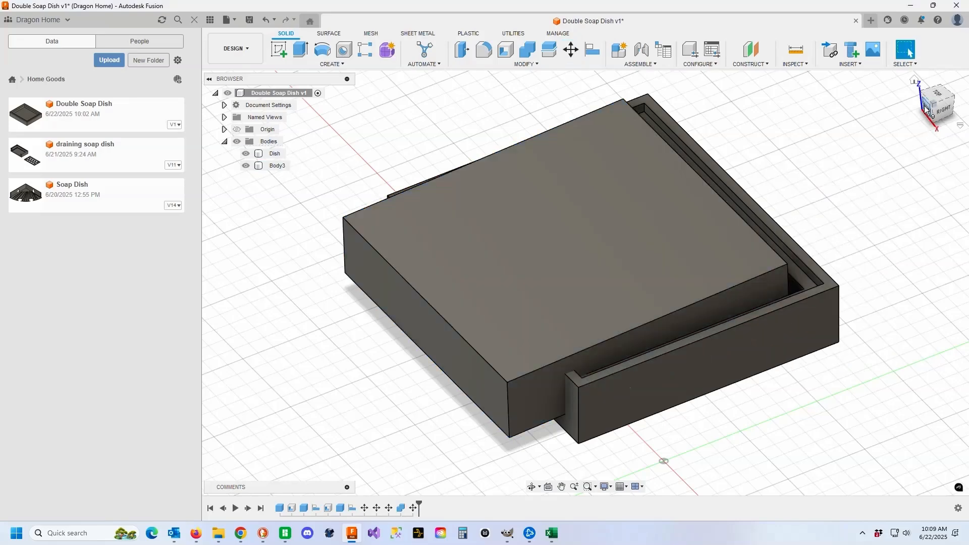
Lower Body3 into the dish by moving it -3 mm along Y with Move/Copy.
click(928, 111)
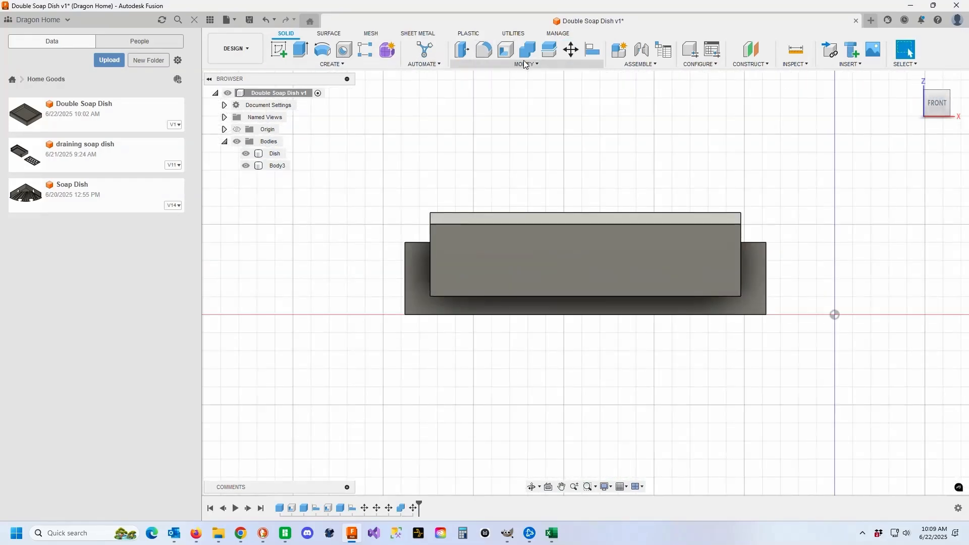
click(571, 50)
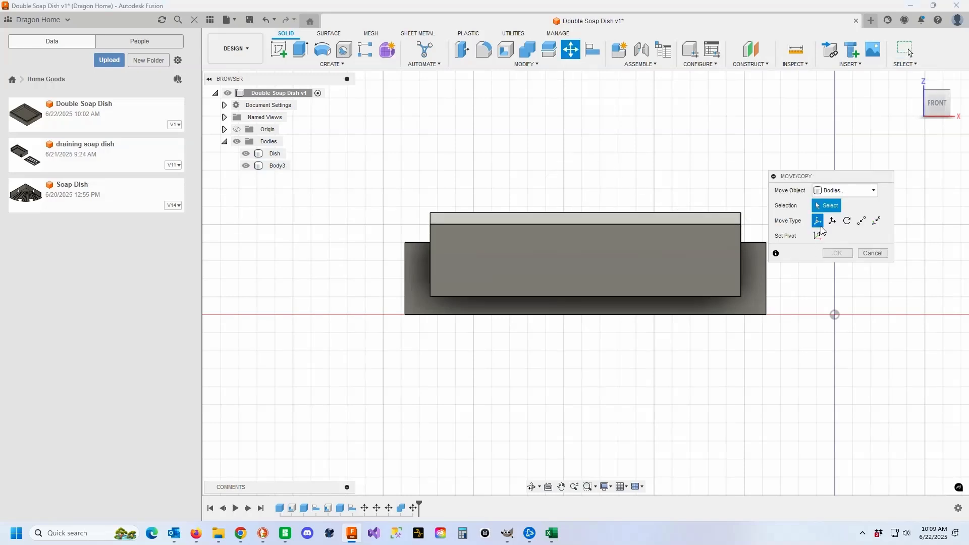
click(614, 267)
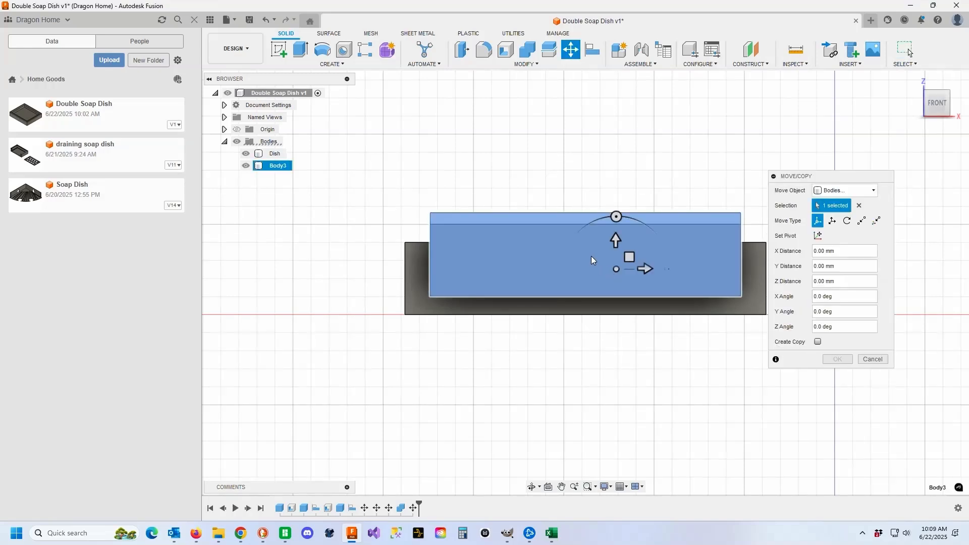
click(616, 240)
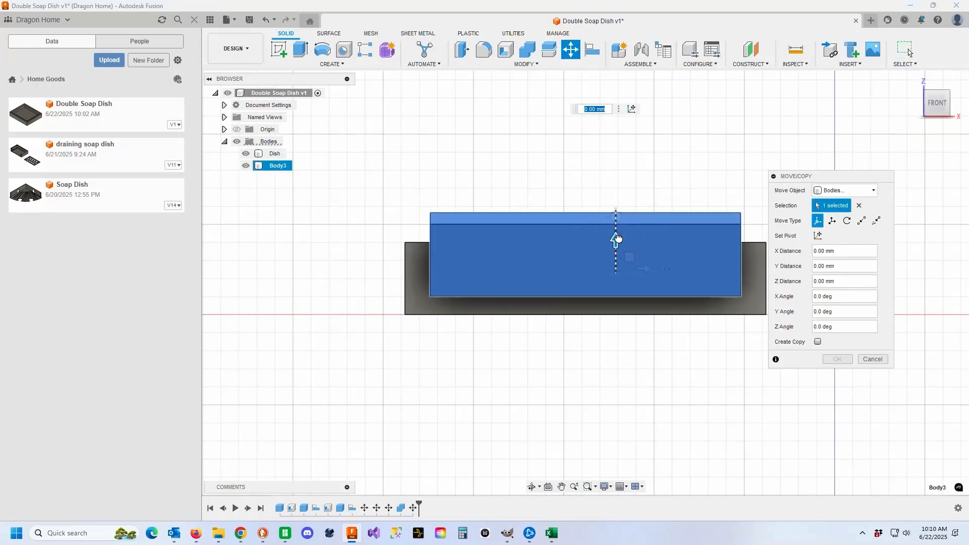
drag(616, 241, 616, 252)
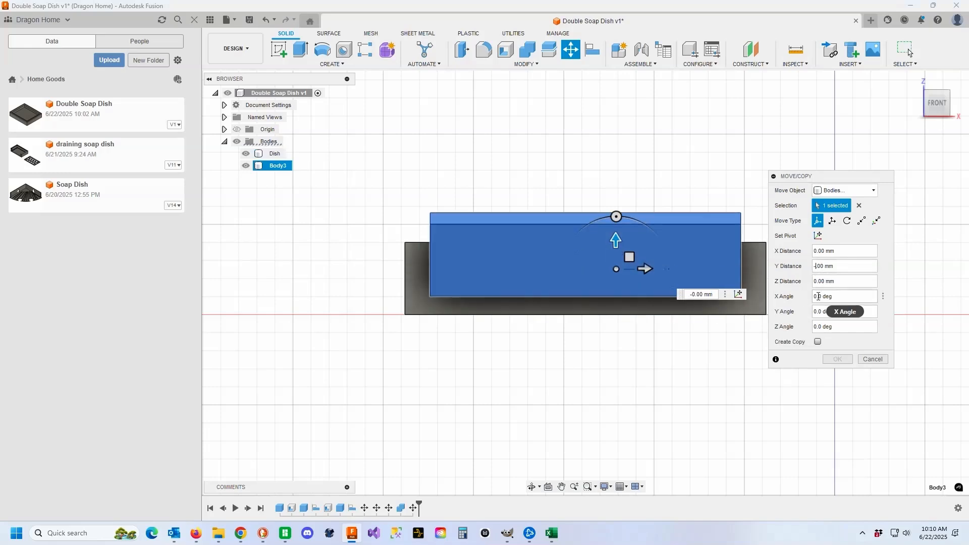
text(3)
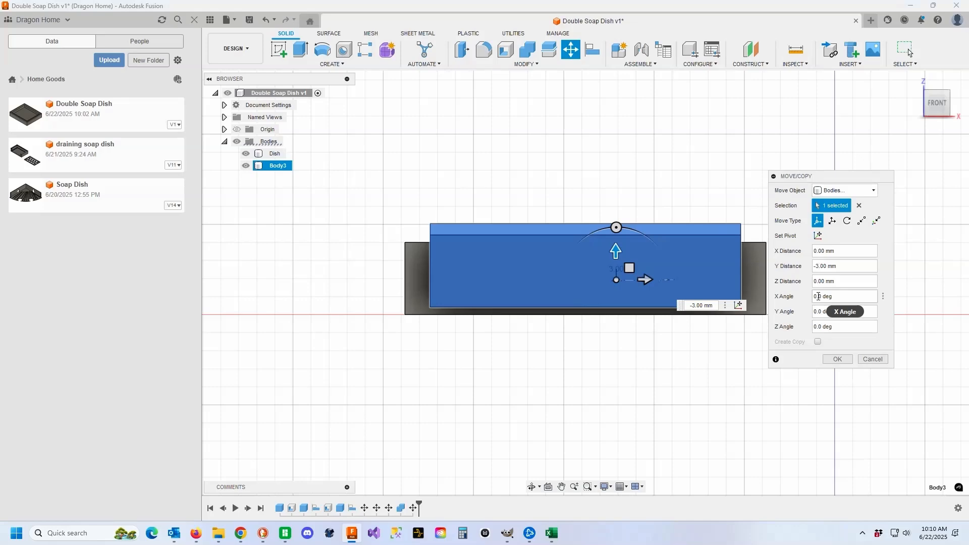
click(838, 359)
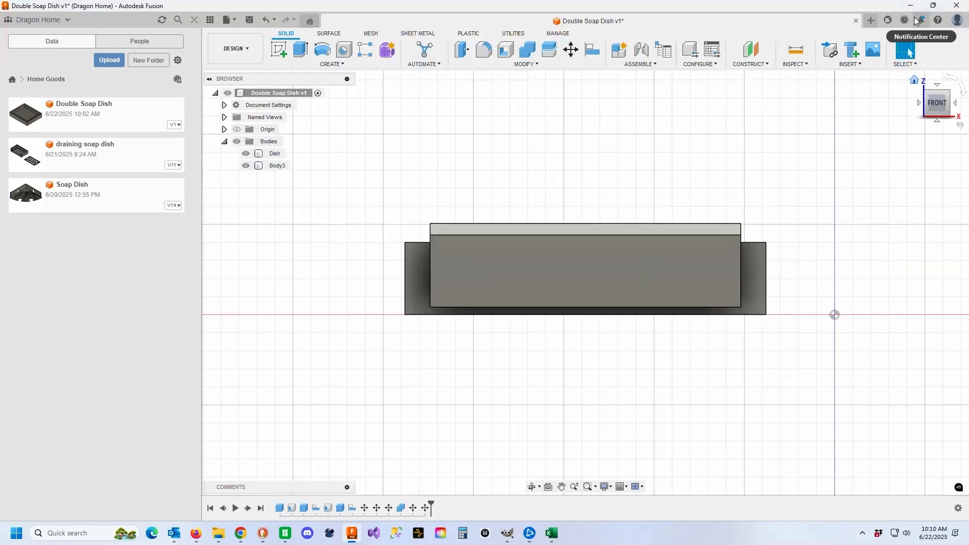
Cut Body3 out of the Dish body with Combine, without keeping the tool body.
click(914, 79)
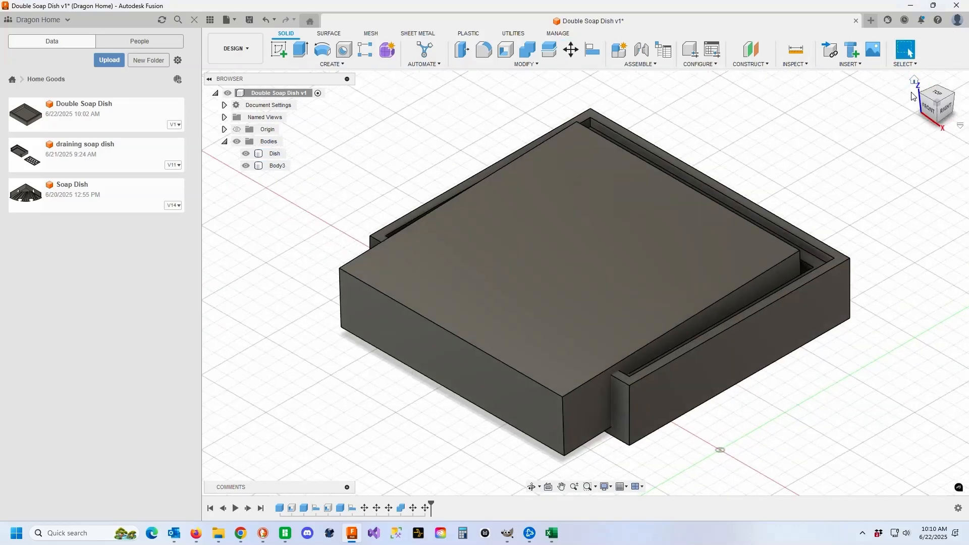
click(510, 64)
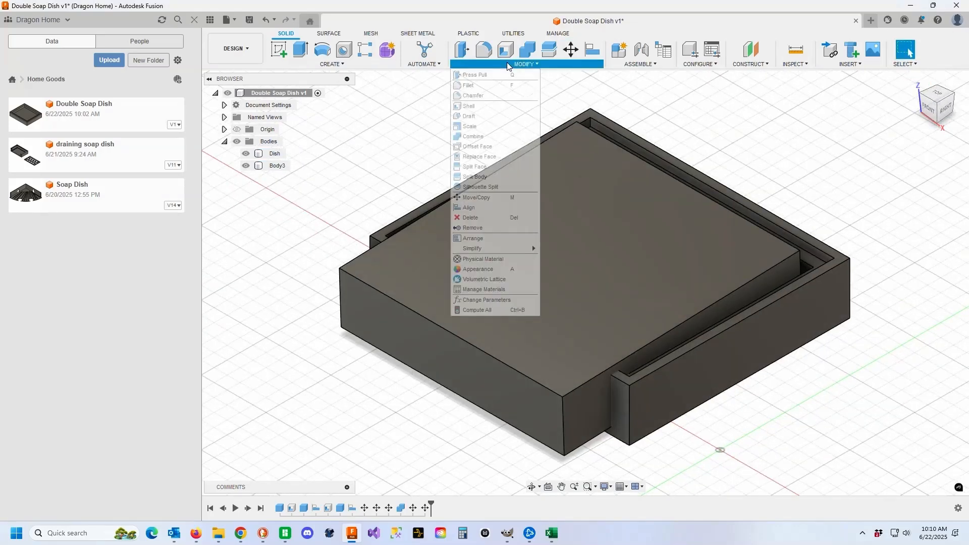
click(474, 137)
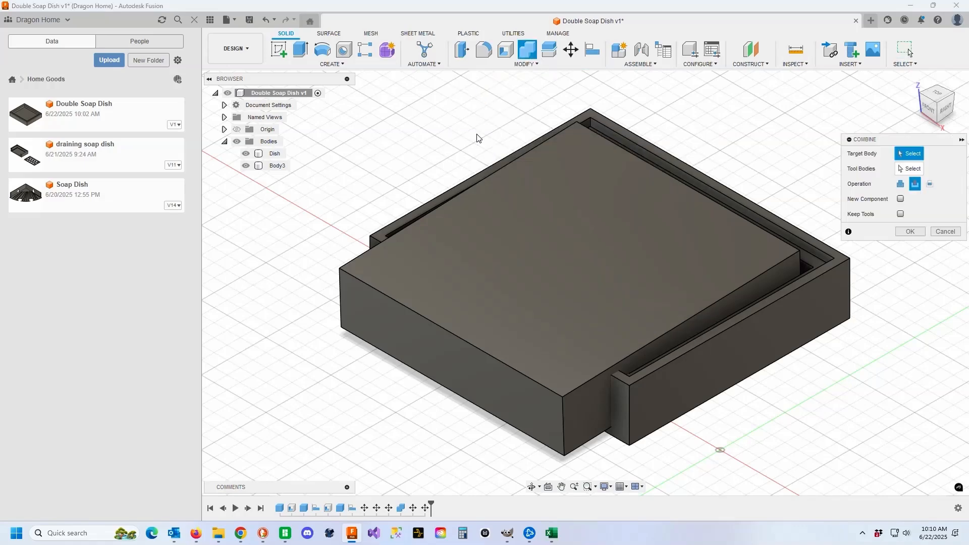
click(832, 305)
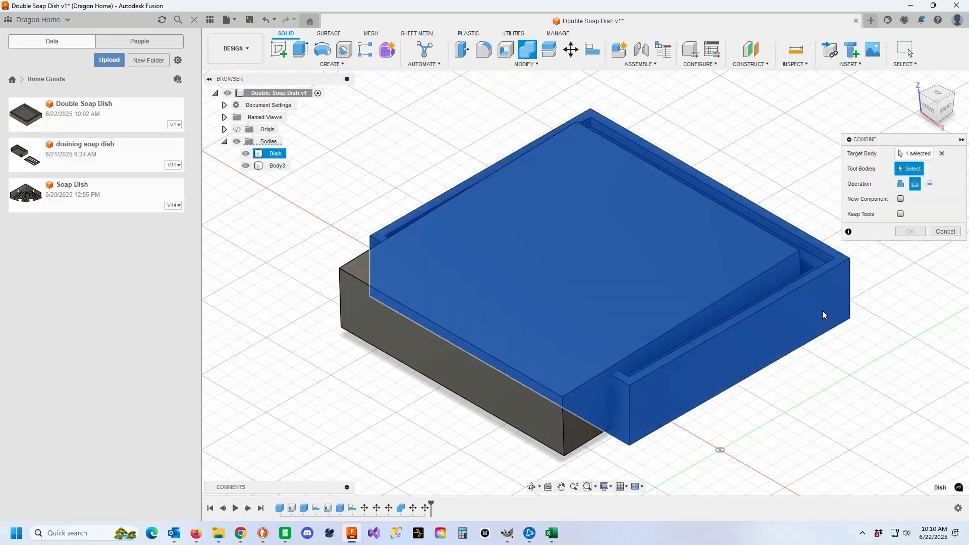
click(488, 257)
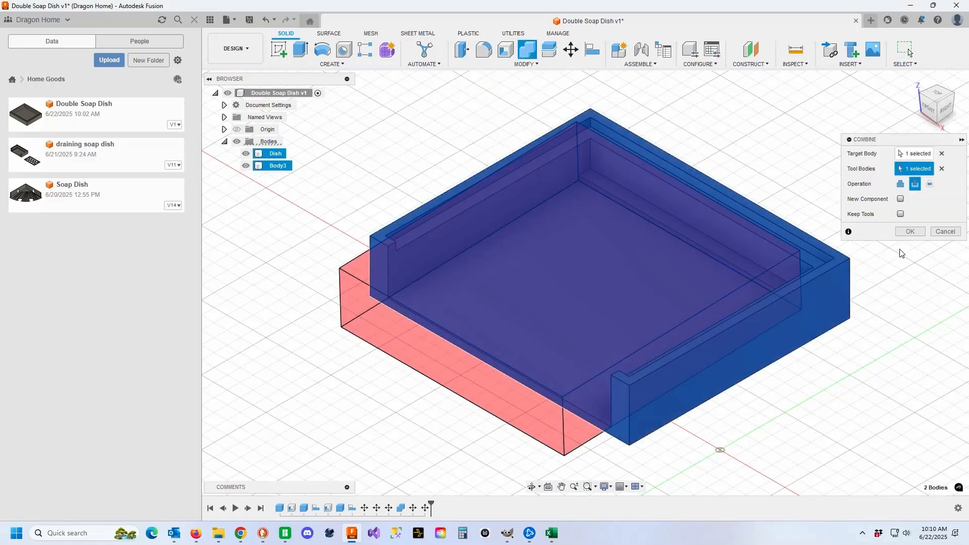
click(910, 231)
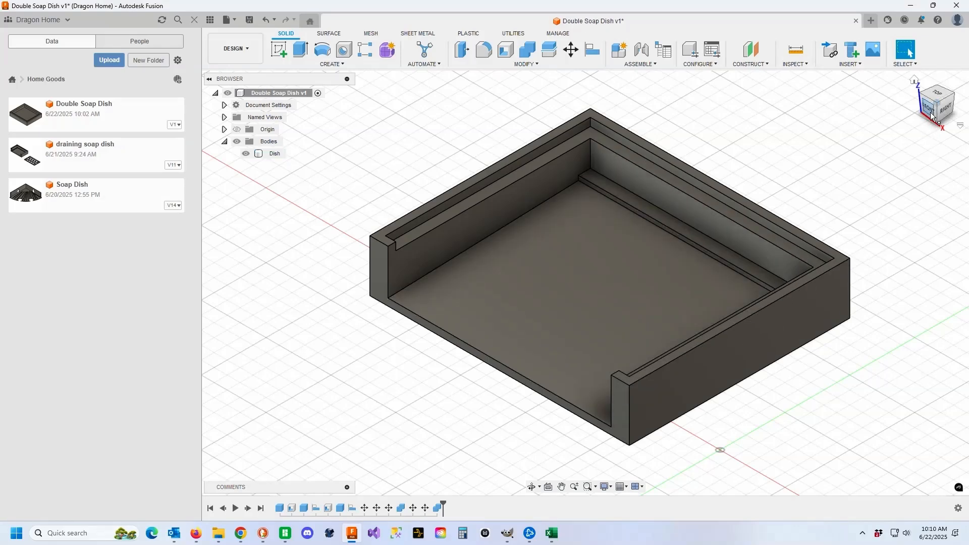
Save the design as a milestone version with the description "Base Cutout".
mouse_move(932, 115)
mouse_down()
mouse_move(964, 118)
mouse_move(938, 118)
mouse_up()
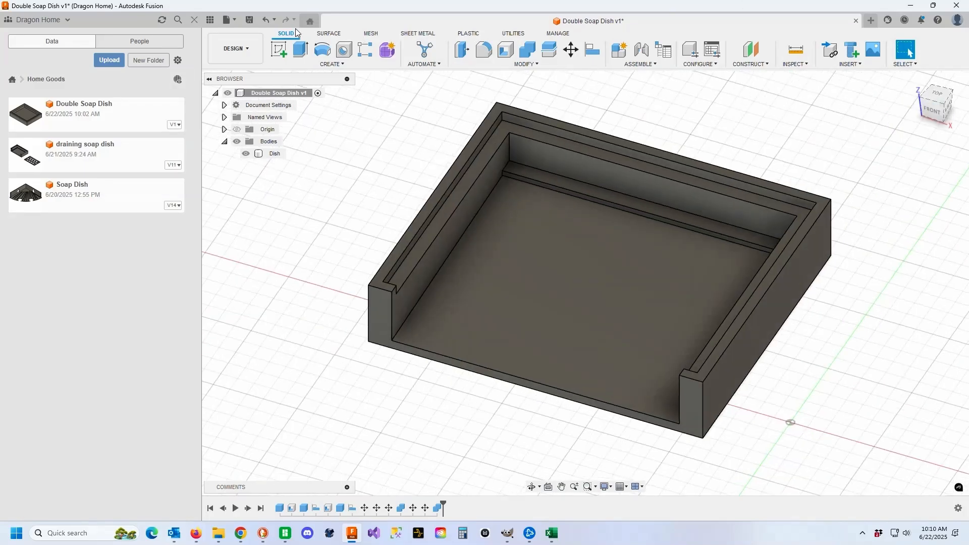
click(250, 21)
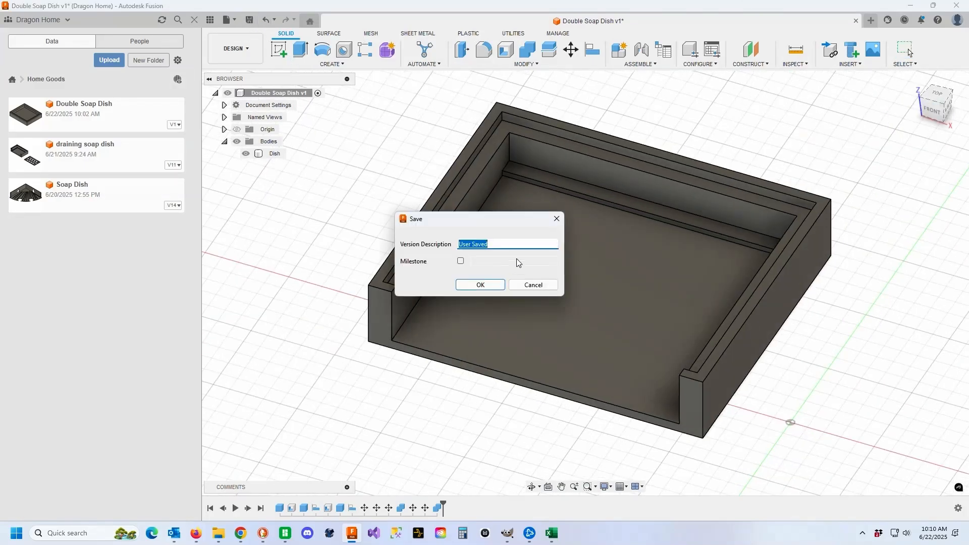
text(Base Cutout)
click(461, 261)
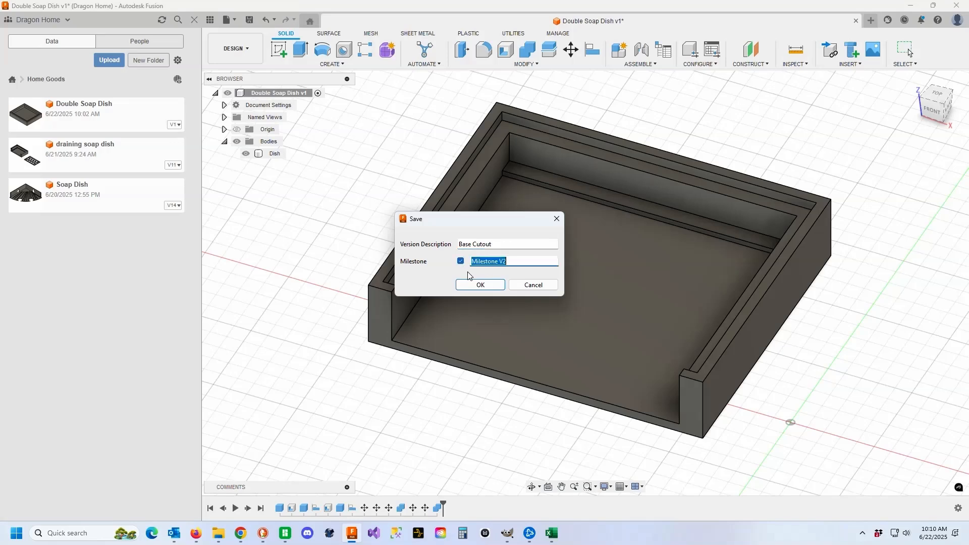
click(477, 286)
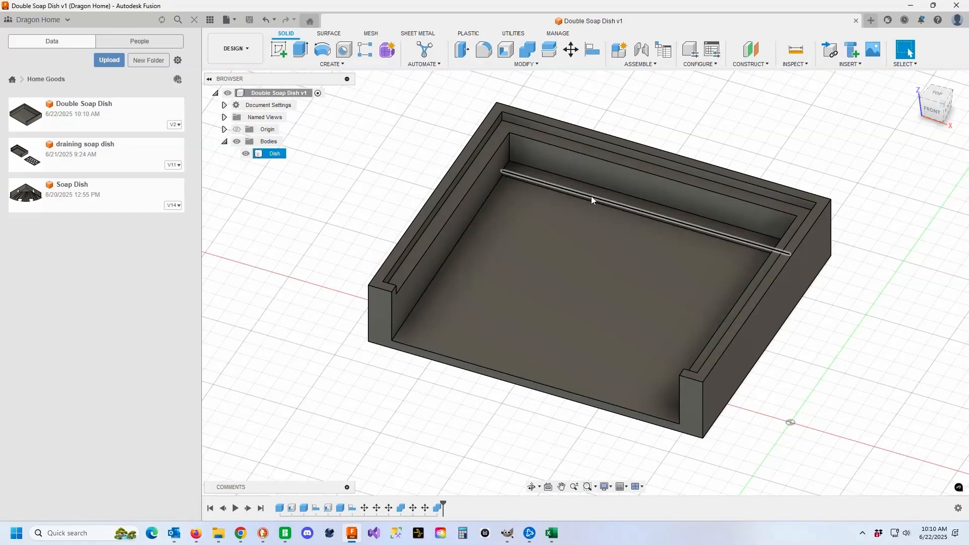
Fillet the long edge at the closed back end of the dish's sloped floor with a 5 mm radius.
click(595, 199)
click(484, 49)
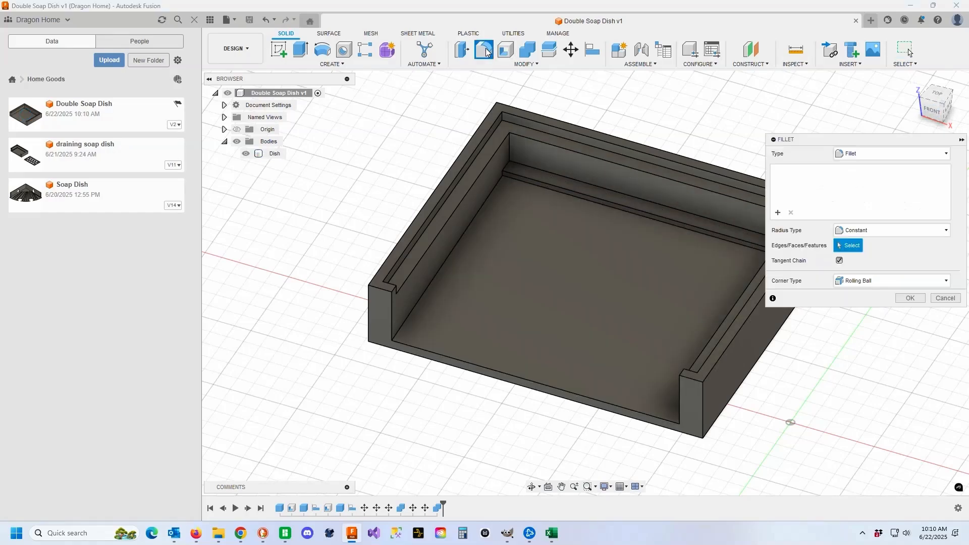
click(875, 172)
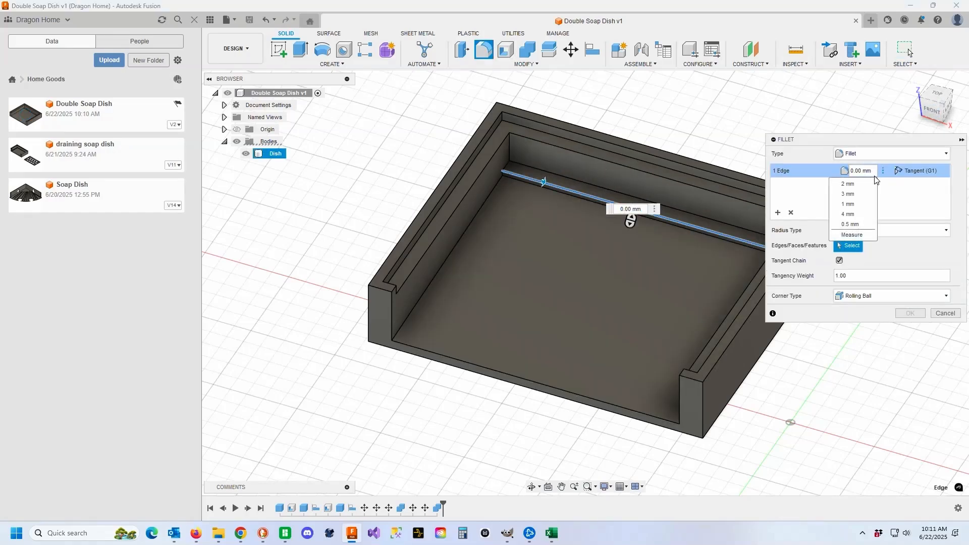
click(874, 173)
text(5)
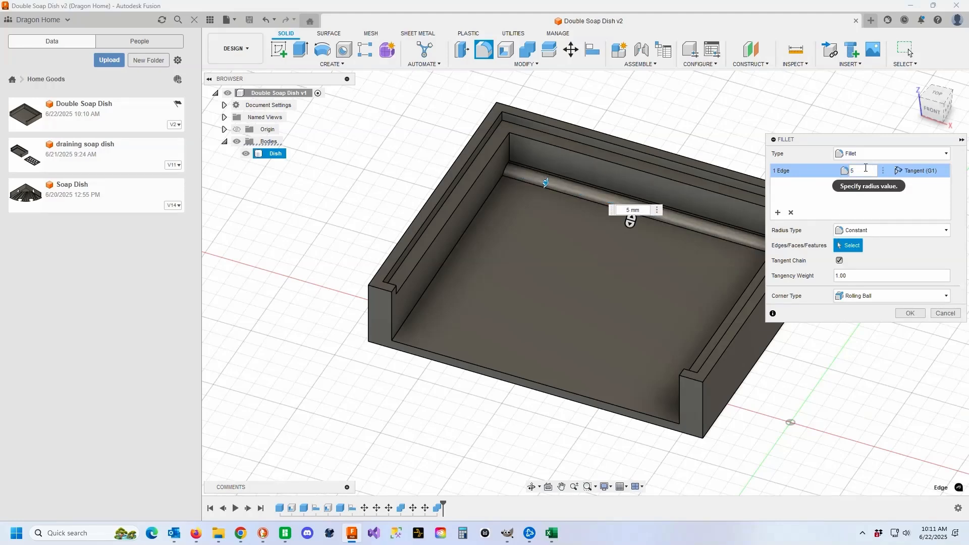
click(912, 313)
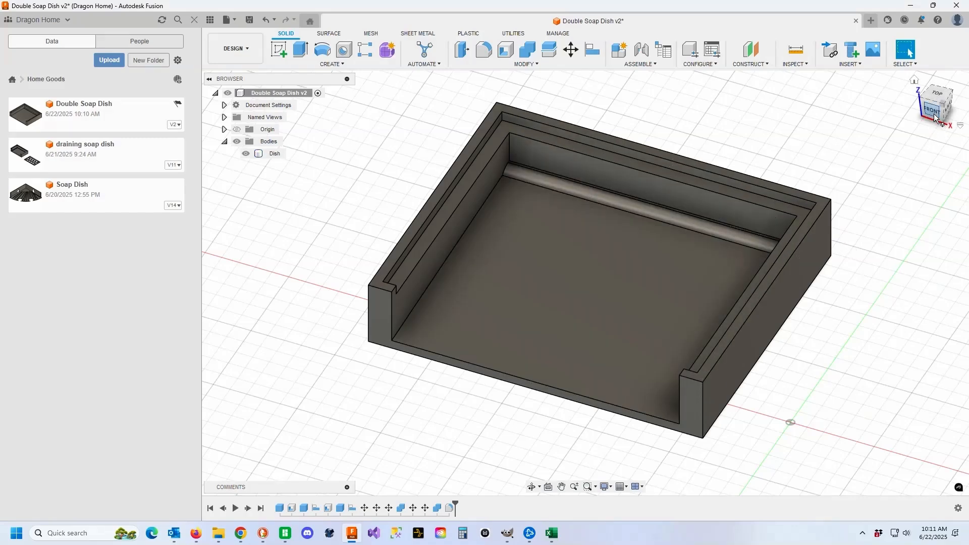
Fillet the floor's edge at the open front end of the dish with a 3 mm radius.
mouse_move(935, 118)
shift+middle_down()
mouse_move(777, 93)
mouse_move(808, 106)
mouse_move(747, 102)
mouse_move(727, 163)
mouse_move(707, 176)
mouse_move(934, 115)
shift+middle_up()
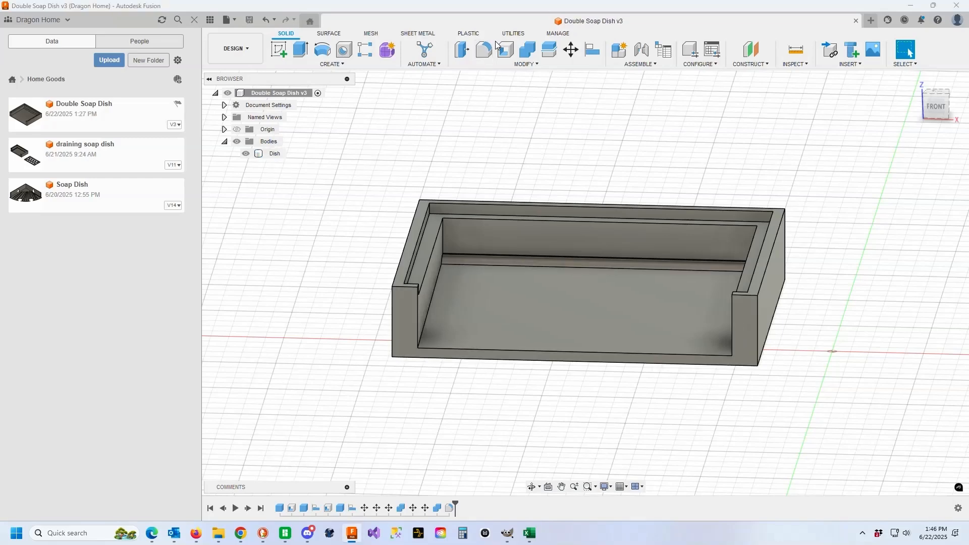
key(f)
click(572, 353)
text(2)
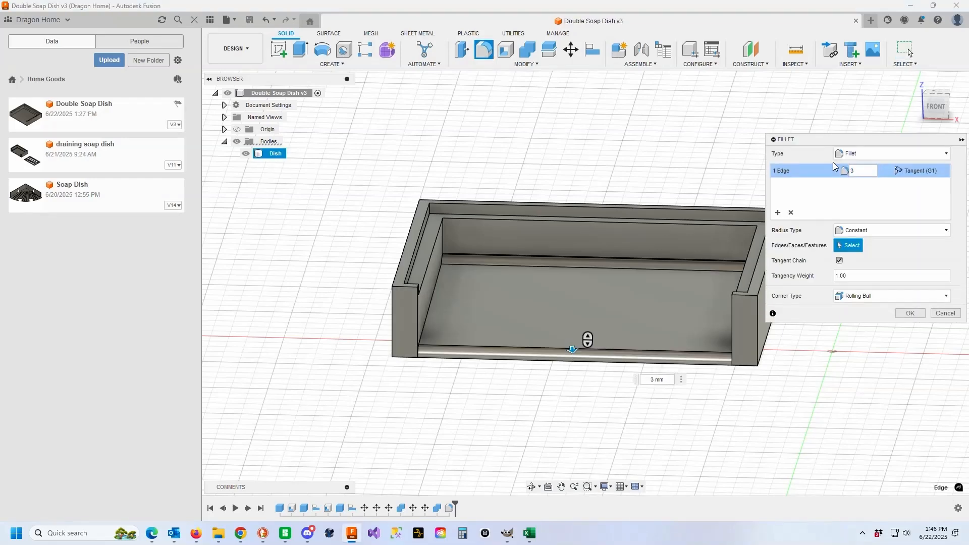
click(911, 314)
Save the filleted dish as a new version of the design.
mouse_move(932, 103)
mouse_down()
mouse_move(918, 108)
mouse_move(926, 113)
mouse_up()
key(ctrl+s)
click(480, 284)
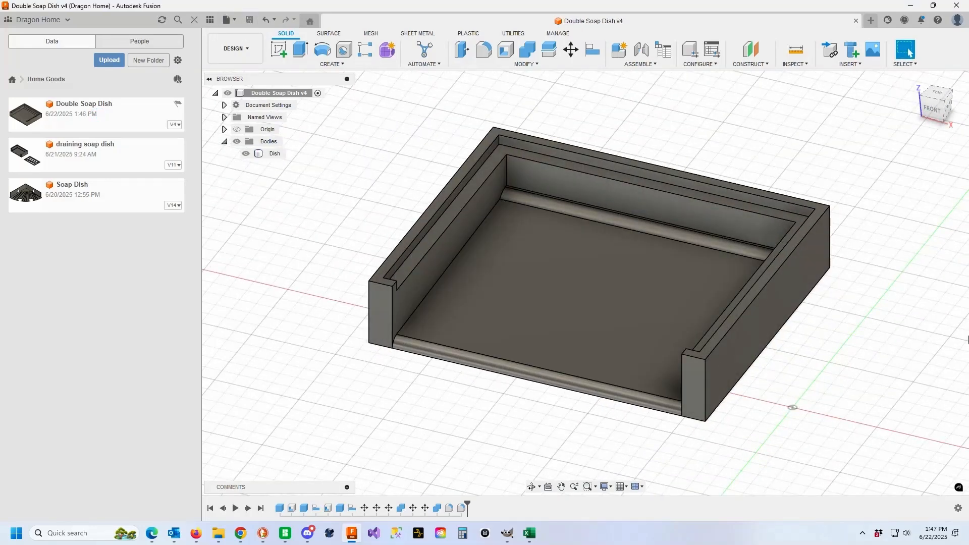
Create a separate box body beside the dish, about 37 mm long, 87 mm wide and 10 mm high.
click(938, 94)
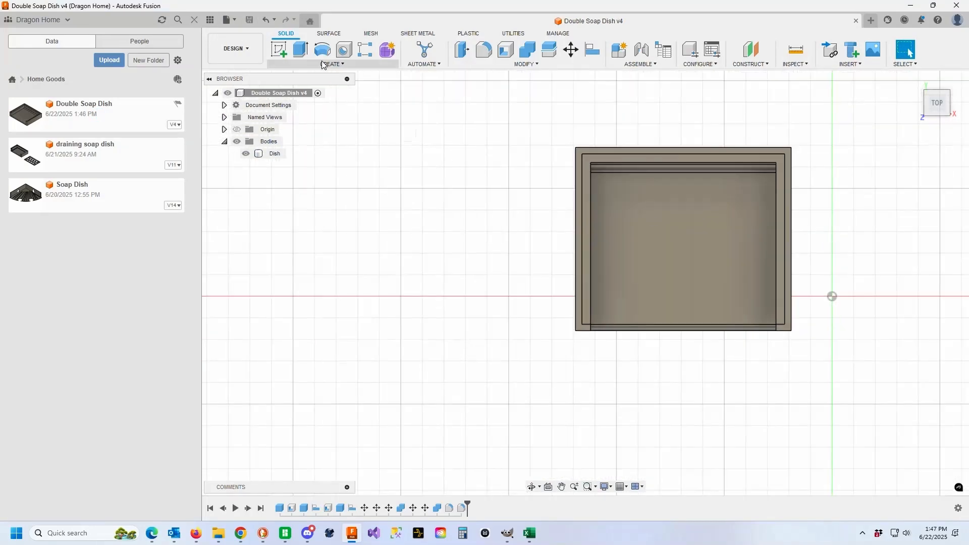
click(862, 268)
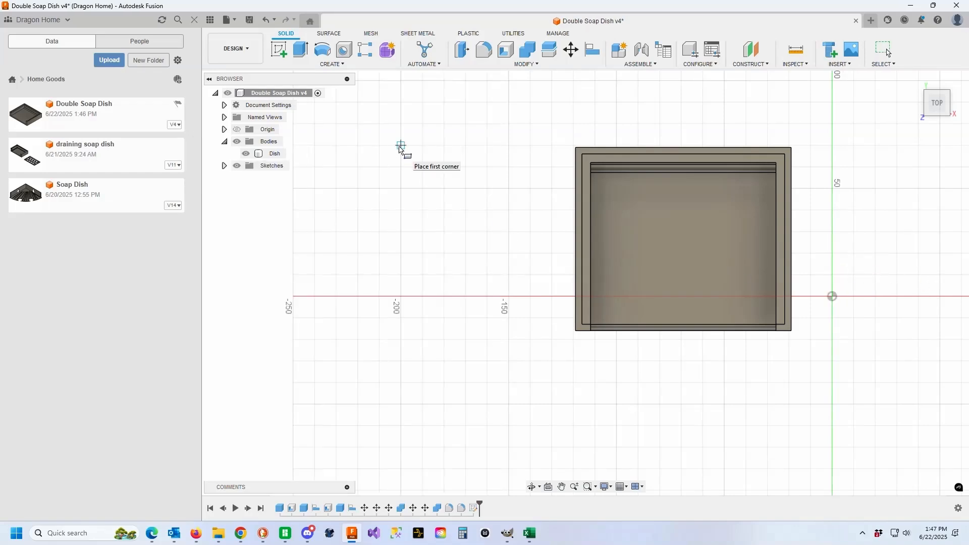
click(509, 146)
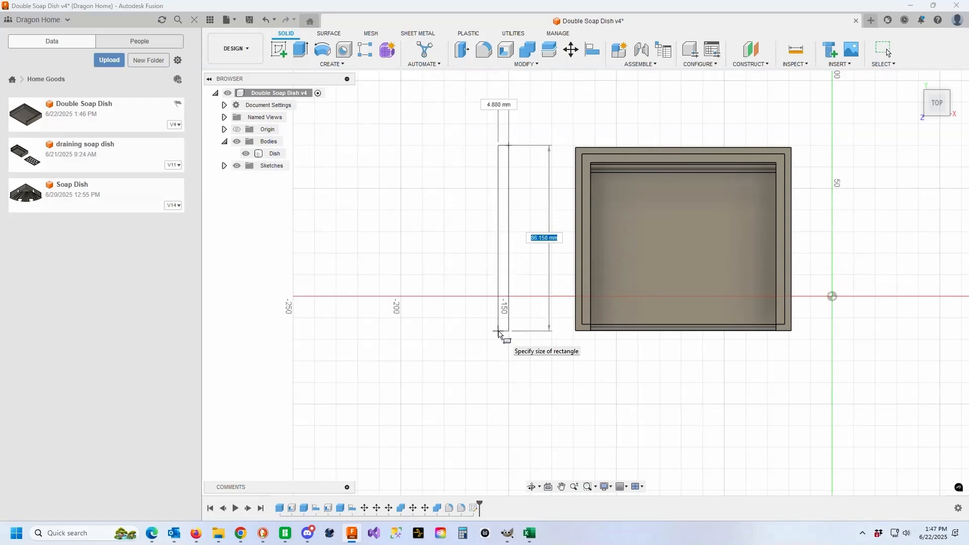
click(429, 334)
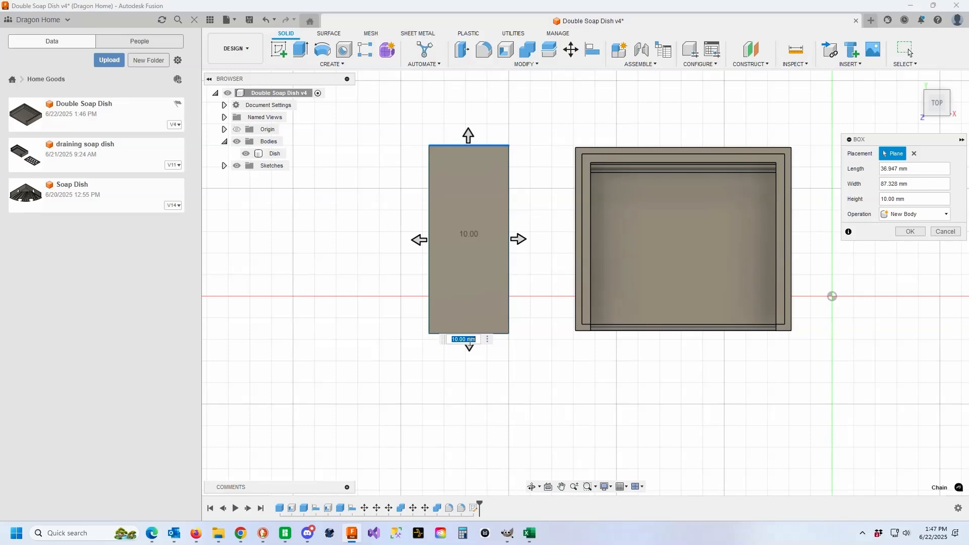
click(911, 231)
click(915, 79)
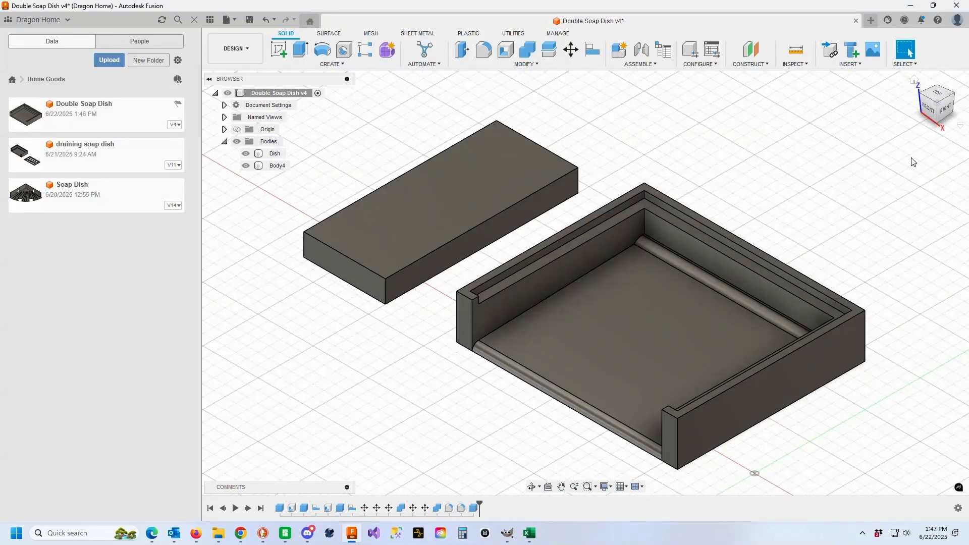
Set the height of the separate box to 3 mm.
double_click(475, 508)
drag(913, 199, 842, 196)
text(3)
key(Return)
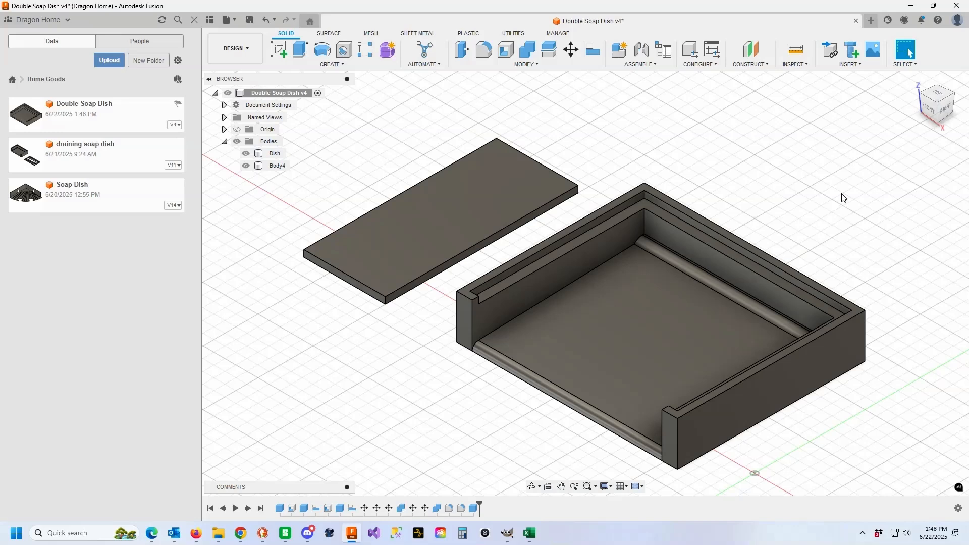
Measure the dish's outer depth from its open front end to its back edge.
click(796, 49)
click(463, 293)
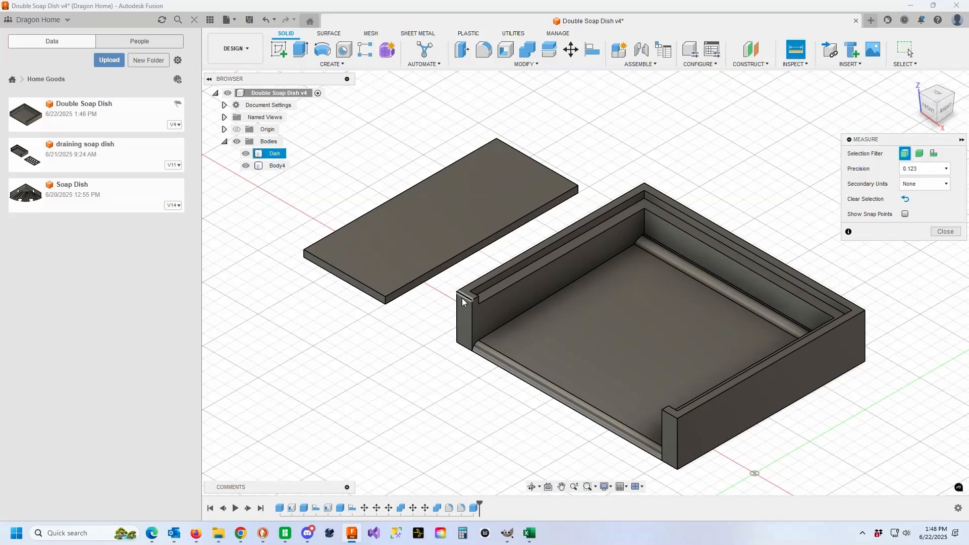
click(653, 194)
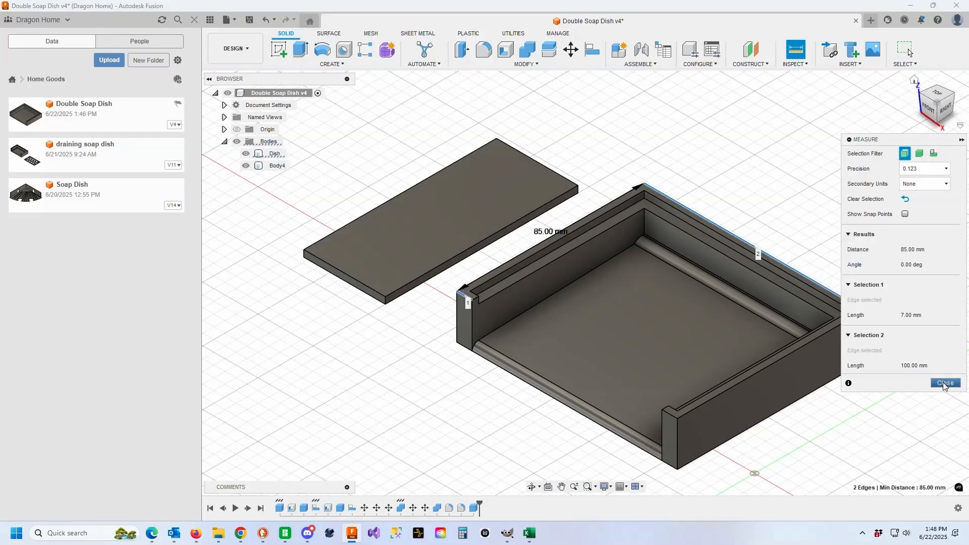
key(Escape)
Set the flat plate's width to 70 mm and its length to 50 mm, and save the design as a new version.
double_click(464, 227)
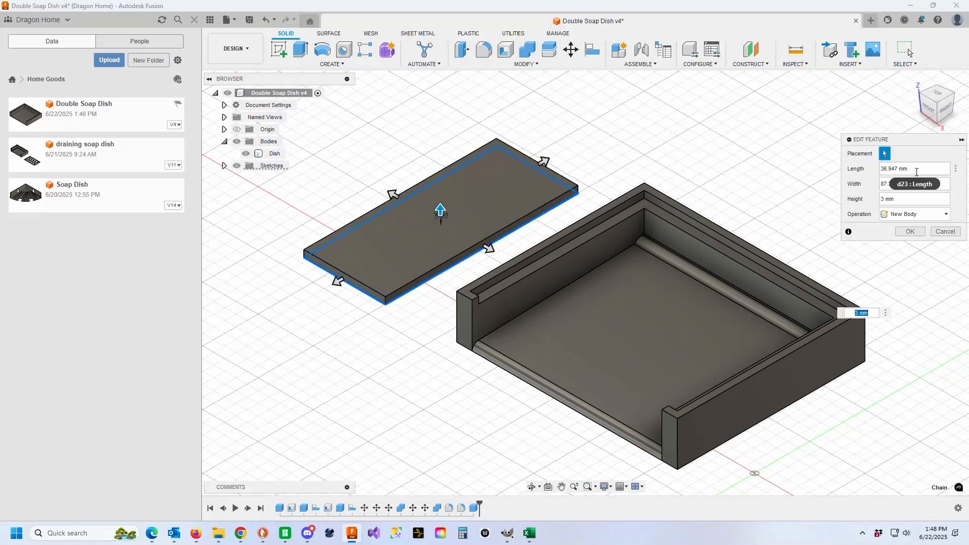
click(915, 184)
text(80)
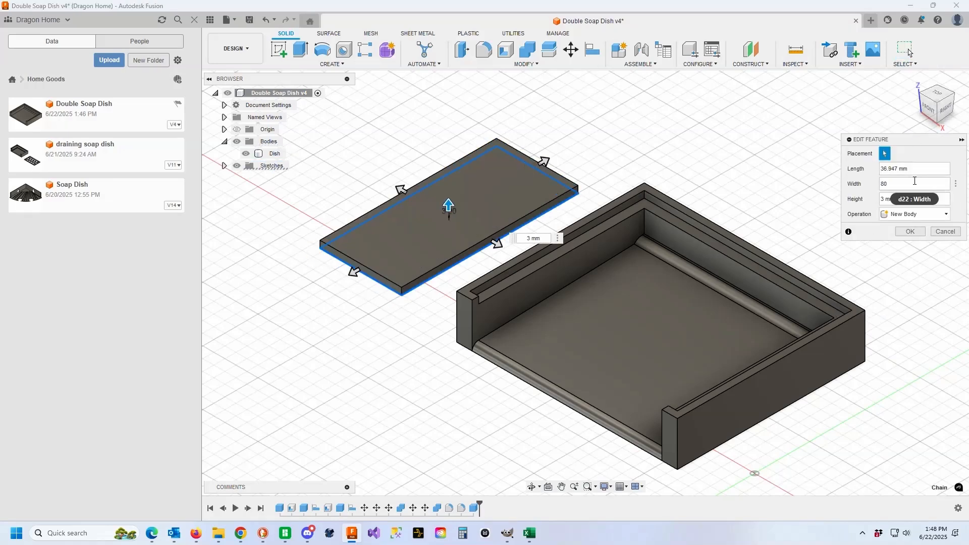
drag(915, 181, 842, 178)
text(70)
drag(913, 168, 852, 165)
text(50)
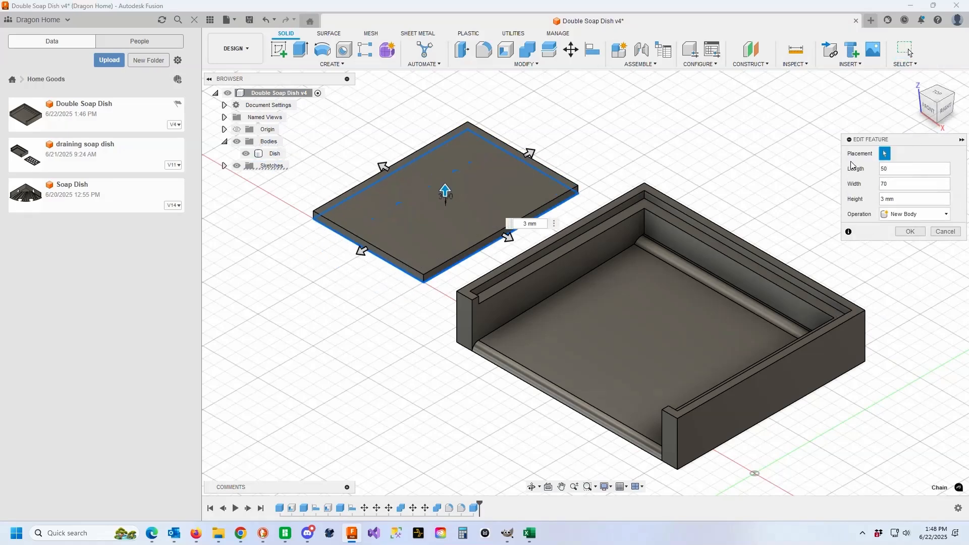
key(Return)
click(250, 20)
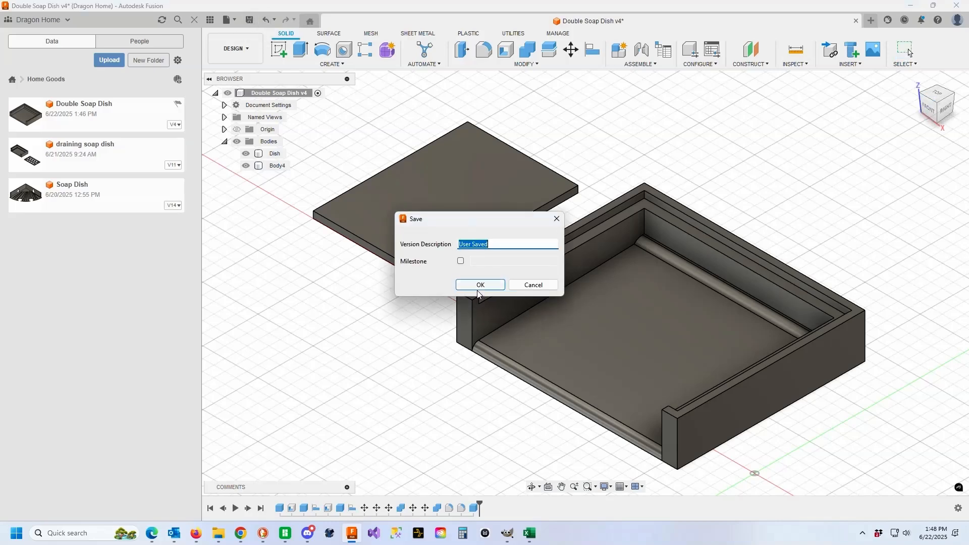
click(479, 287)
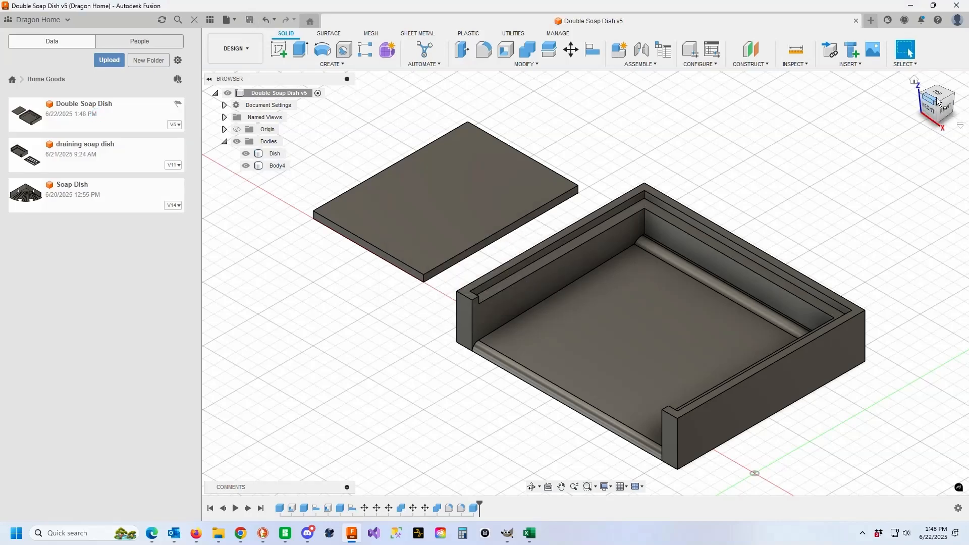
Rotate the flat plate about its Y axis so that it stands upright beside the dish.
click(938, 101)
click(571, 49)
click(484, 190)
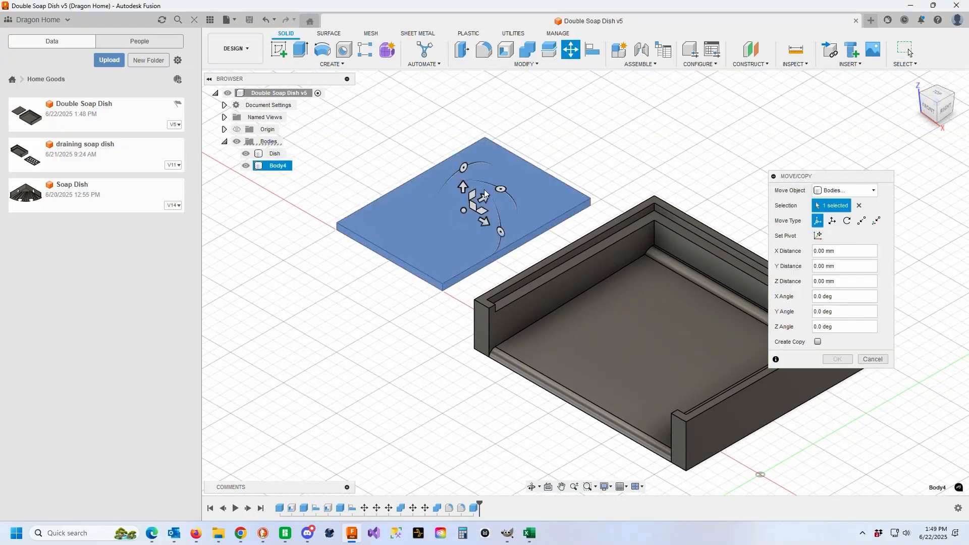
drag(499, 228, 470, 272)
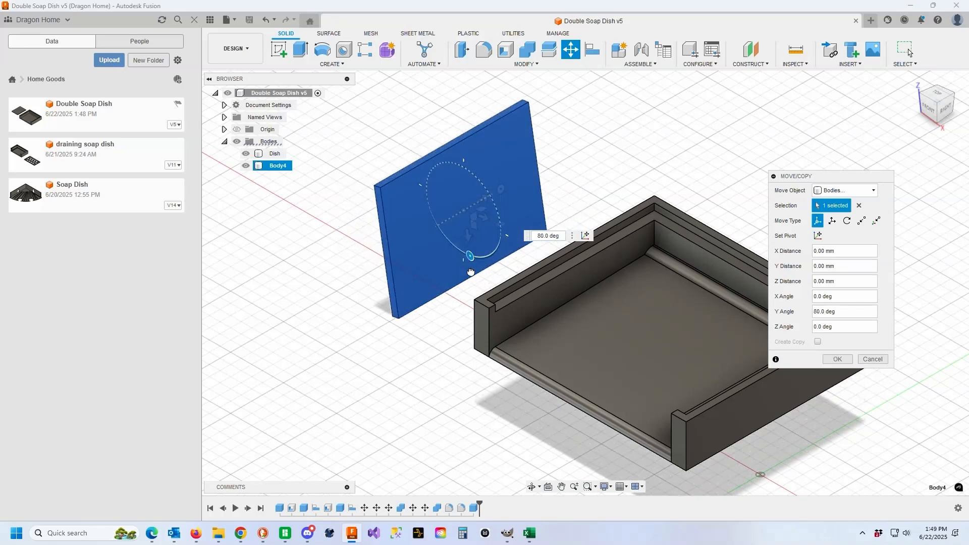
click(826, 359)
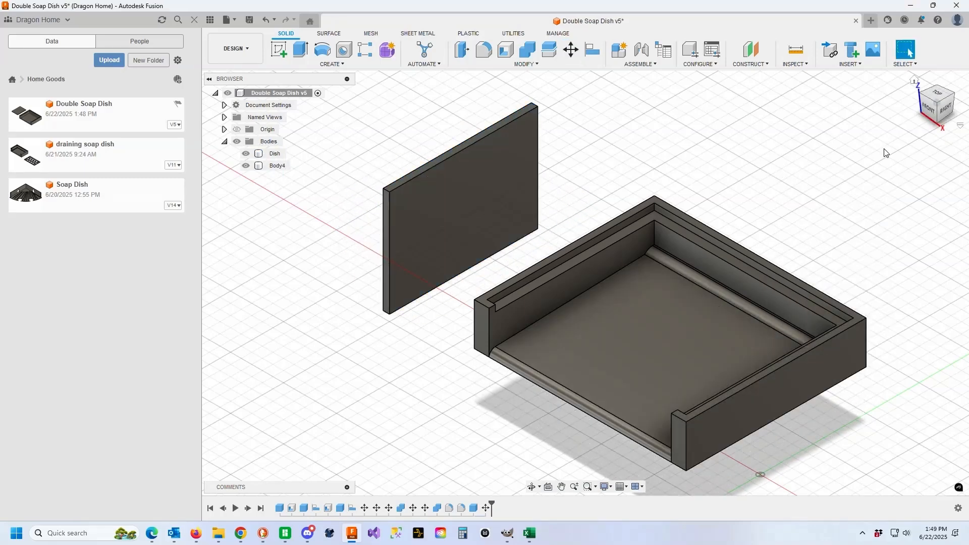
Align the upright plate's bottom long edge with the bottom edge of the dish's adjacent side wall.
shift+middle_drag(886, 153, 611, 82)
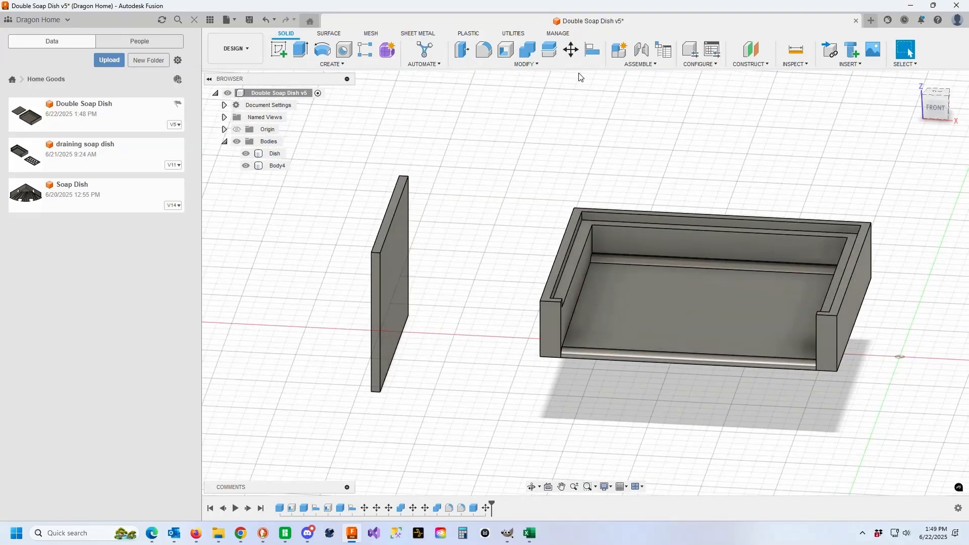
click(592, 49)
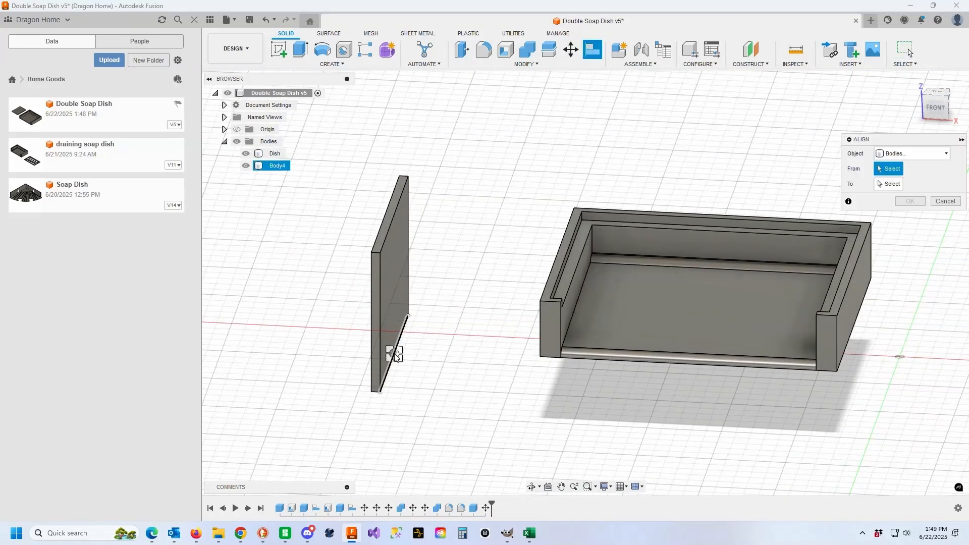
click(935, 120)
click(525, 386)
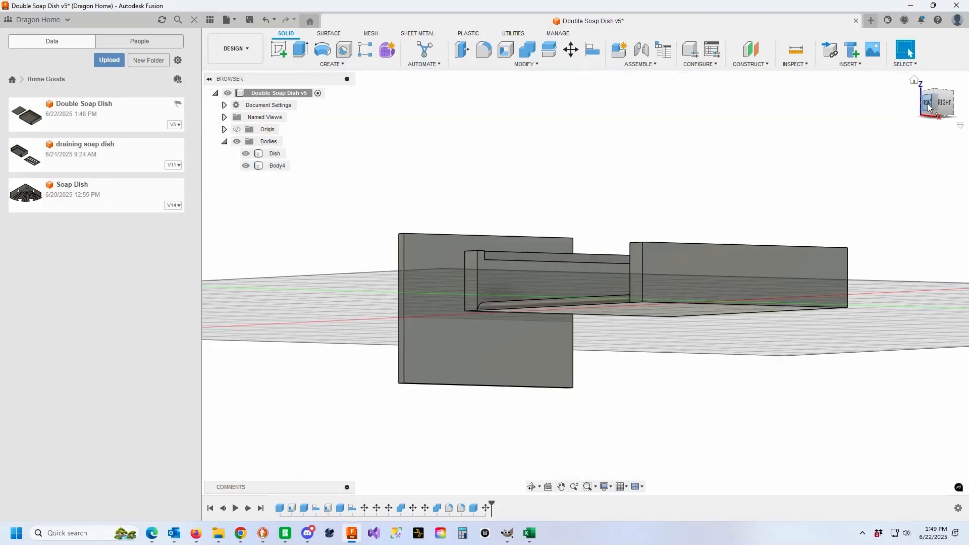
click(592, 49)
drag(926, 110, 967, 104)
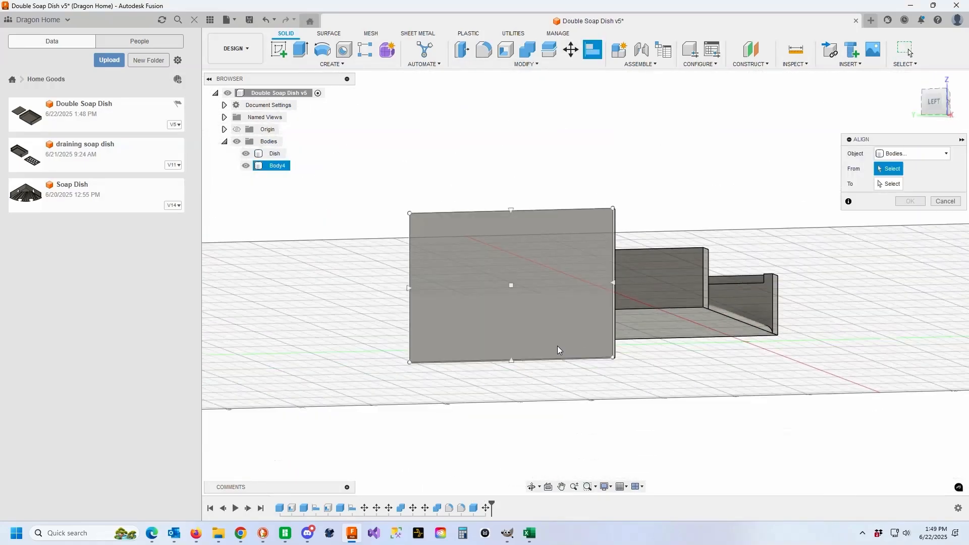
click(539, 359)
click(669, 309)
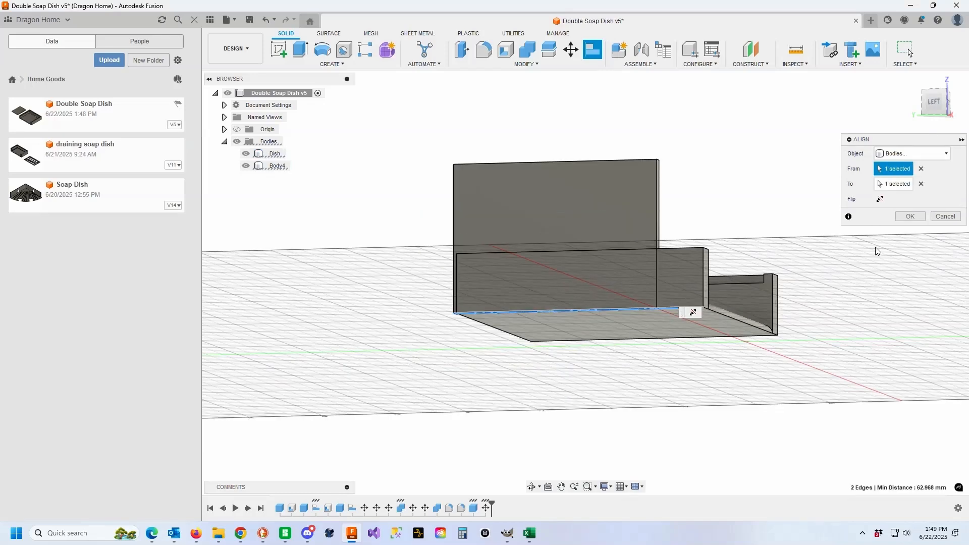
click(918, 219)
Align the upright plate's vertical back edge with the vertical back corner edge of the dish.
click(592, 50)
click(454, 230)
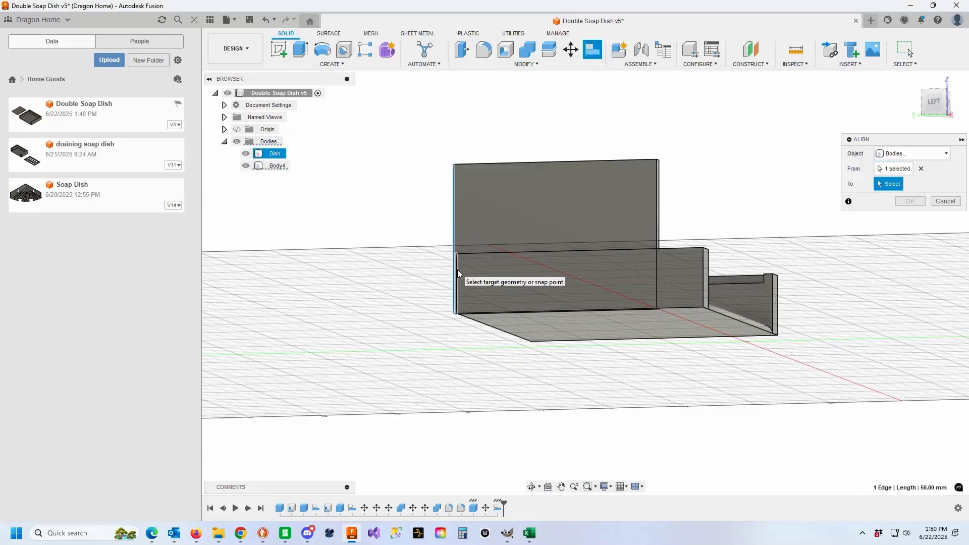
click(457, 272)
click(917, 220)
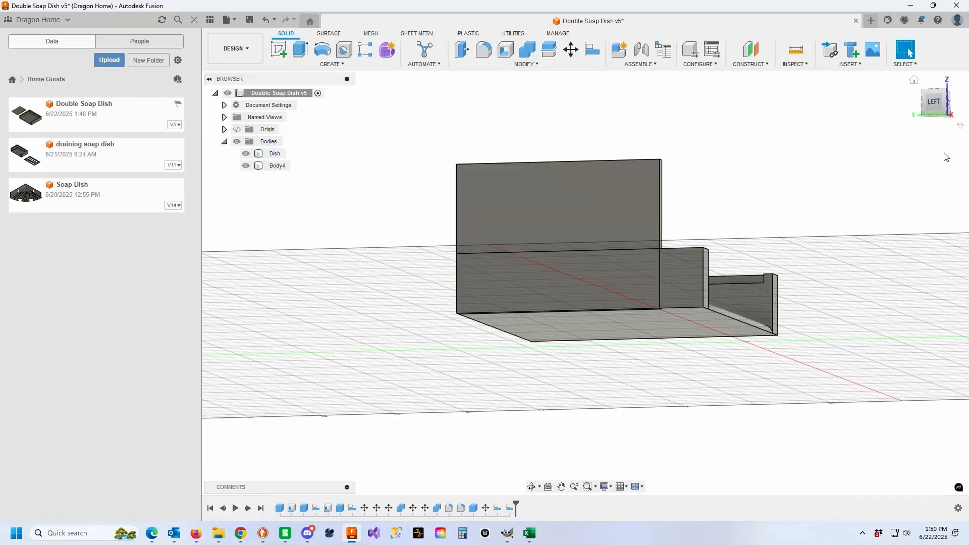
click(915, 80)
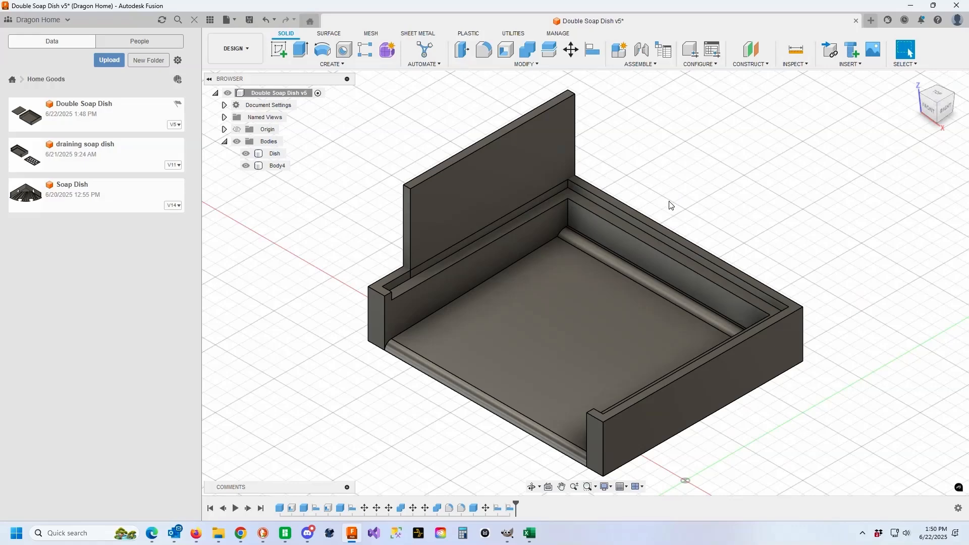
Undo both alignments and the rotation of the plate.
key(ctrl+z)
key(ctrl+z)
key(ctrl+z)
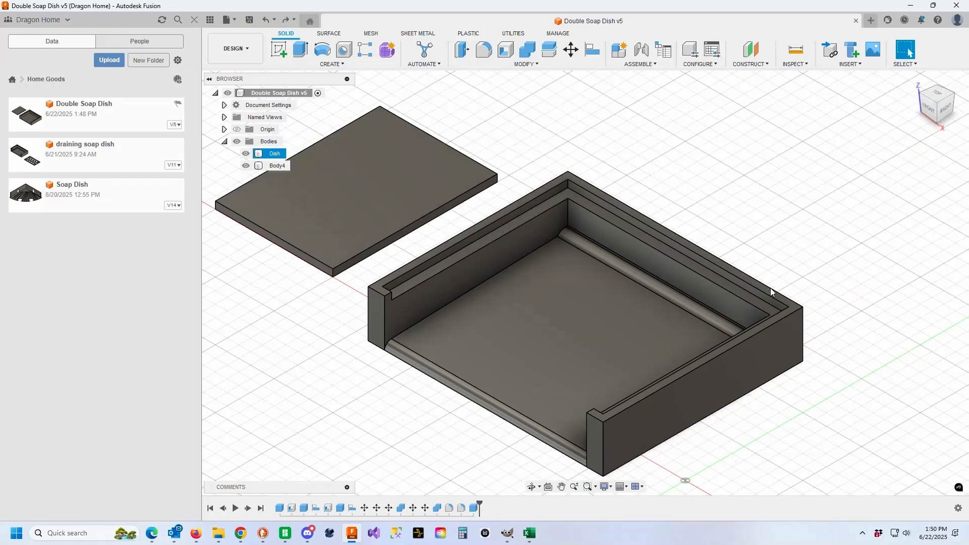
Cut a single 30 mm diameter hole through the flat plate, centred on the midpoint of its front short edge.
drag(937, 116, 928, 126)
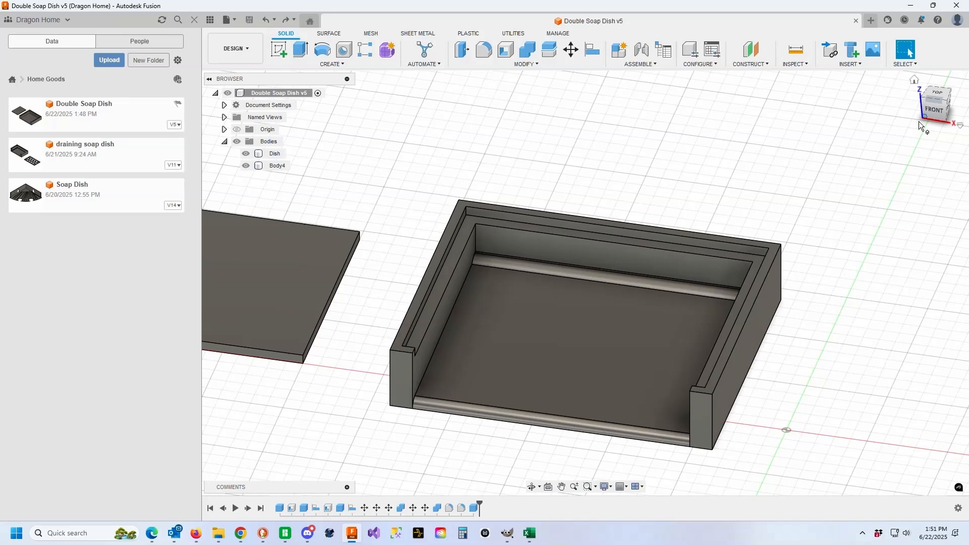
click(915, 79)
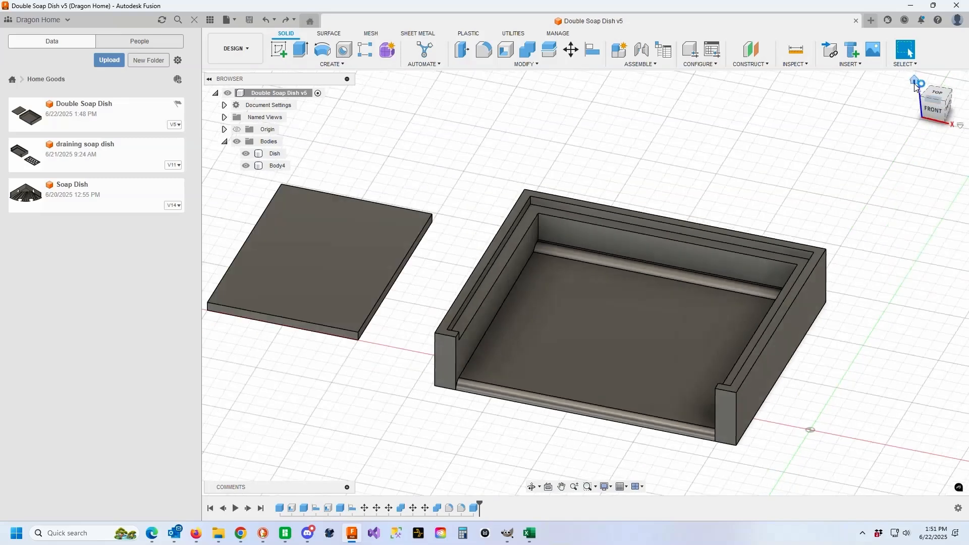
click(344, 50)
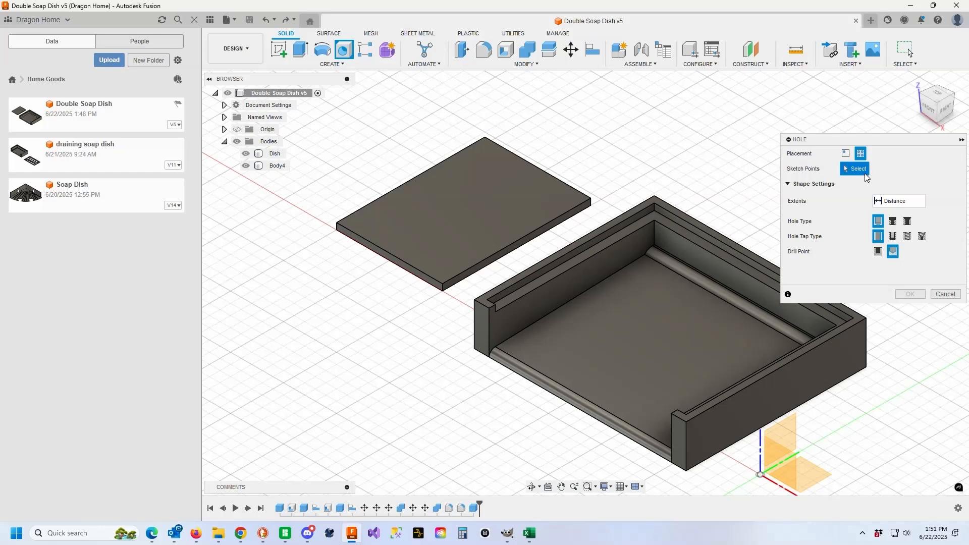
drag(949, 100, 919, 116)
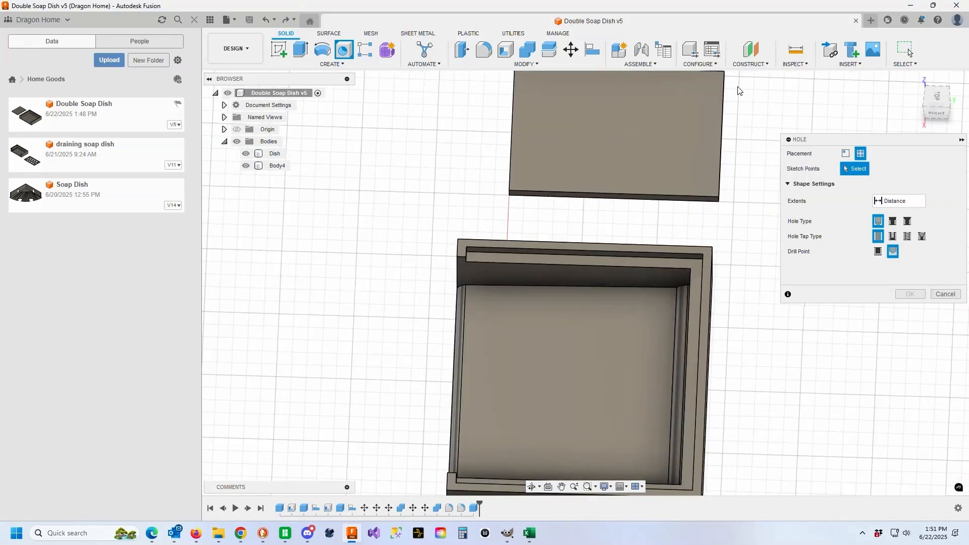
scroll(727, 141, down, 3)
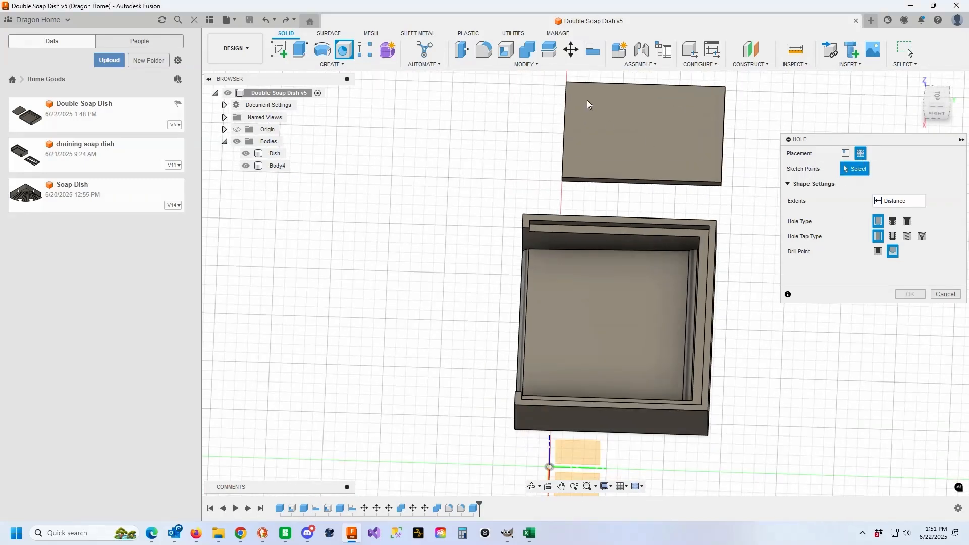
click(845, 154)
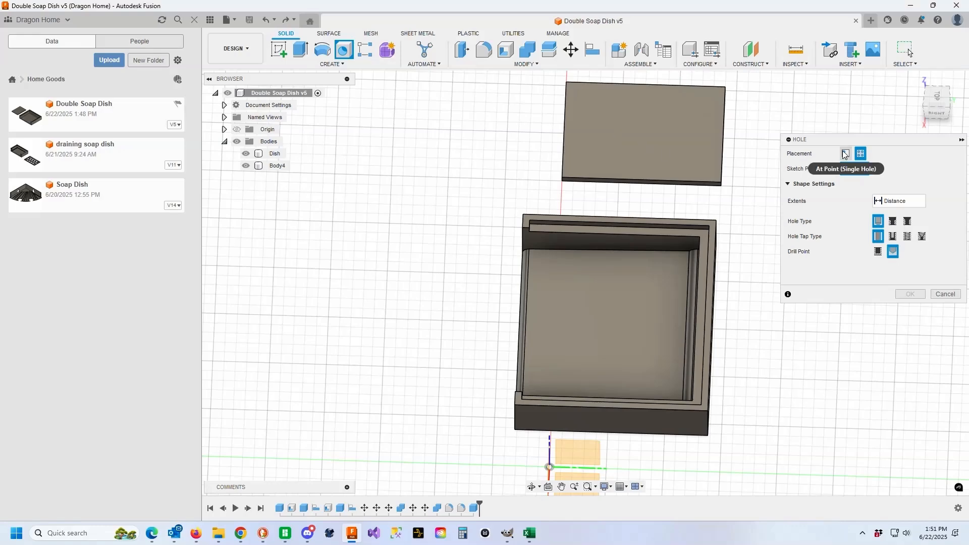
click(581, 100)
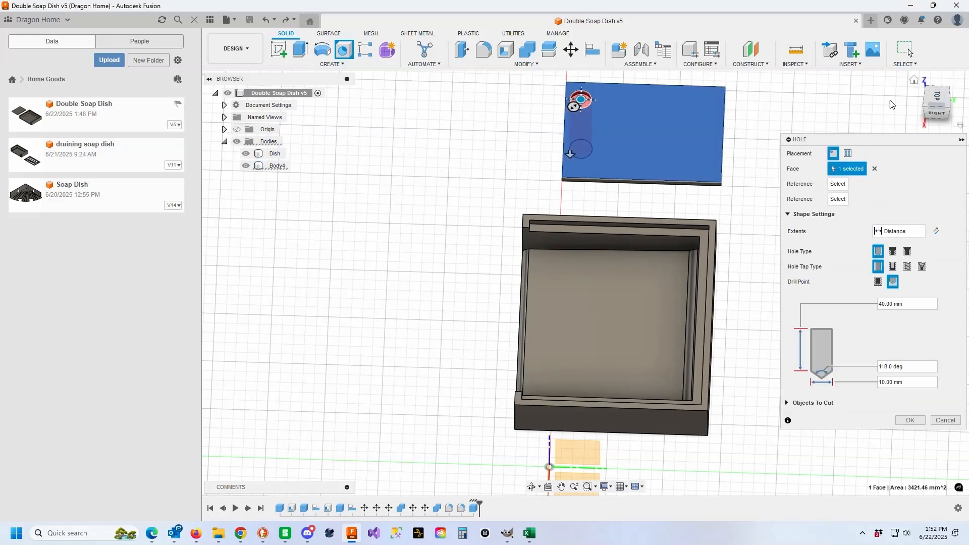
scroll(836, 124, up, 4)
click(561, 487)
middle_drag(624, 333, 671, 404)
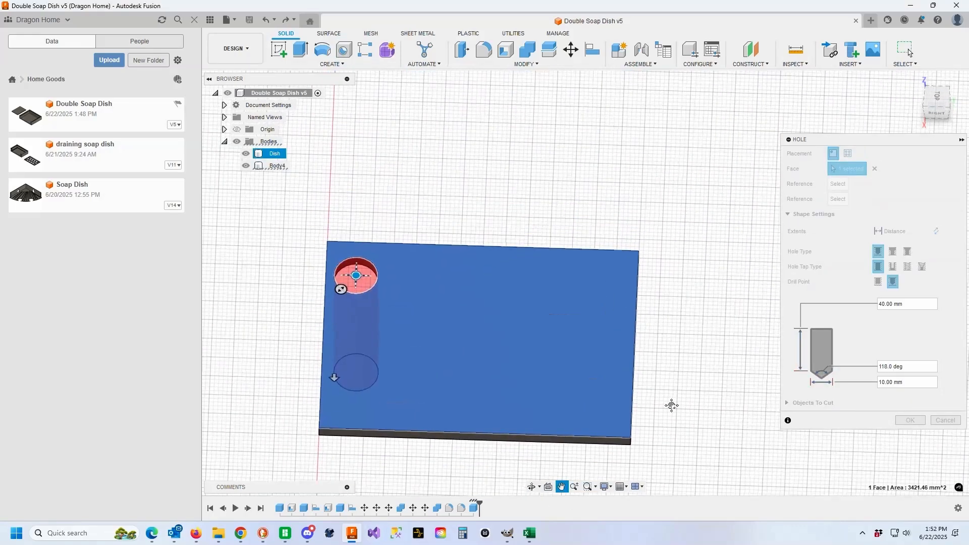
click(937, 98)
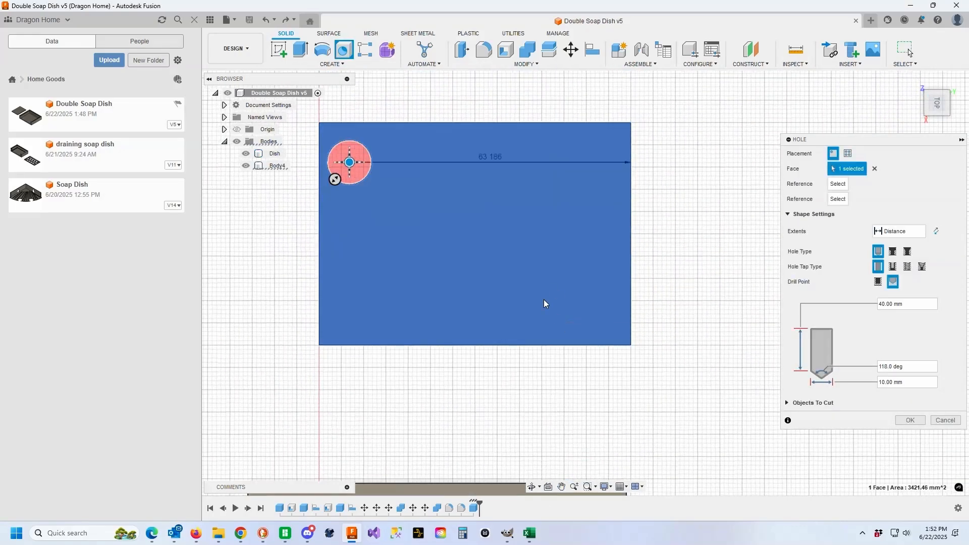
click(875, 169)
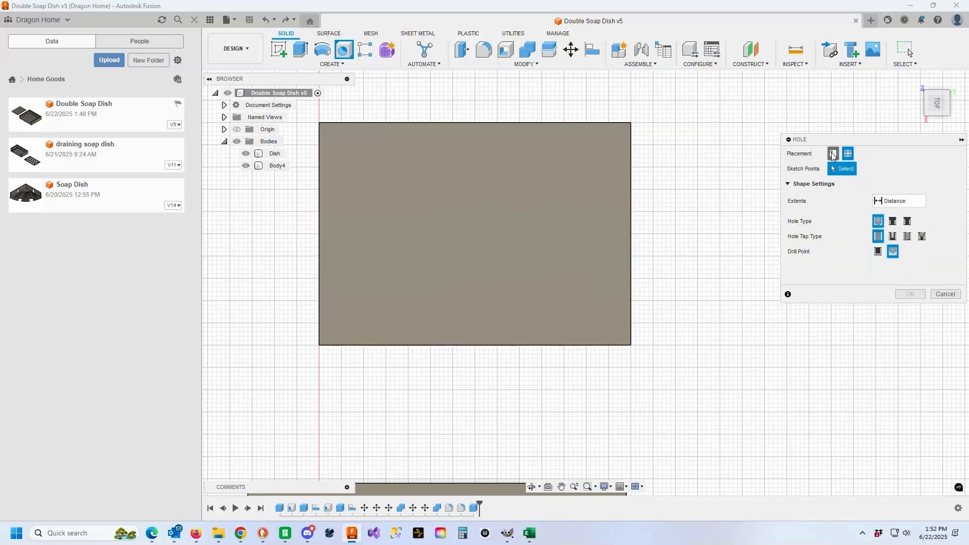
click(345, 147)
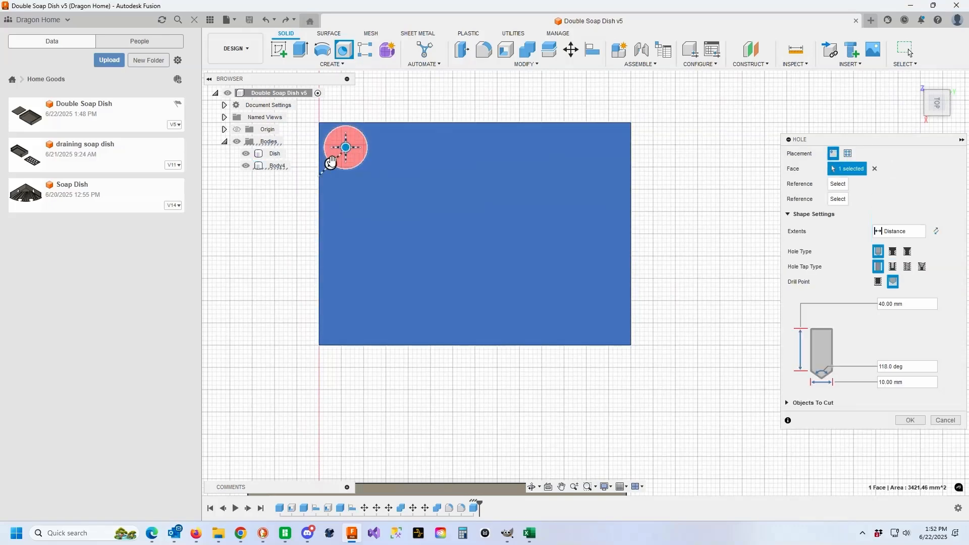
drag(332, 161, 338, 157)
text(0)
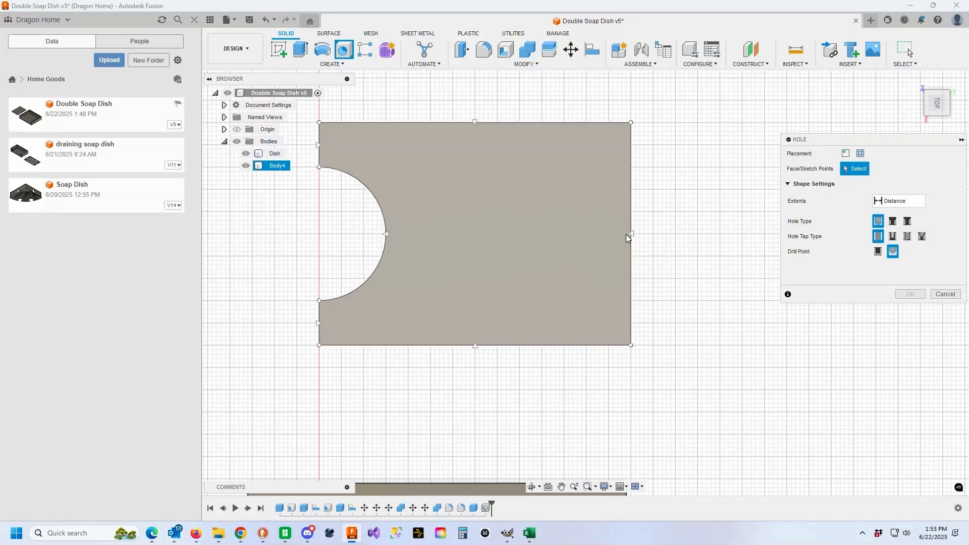
drag(912, 385, 802, 385)
text(60)
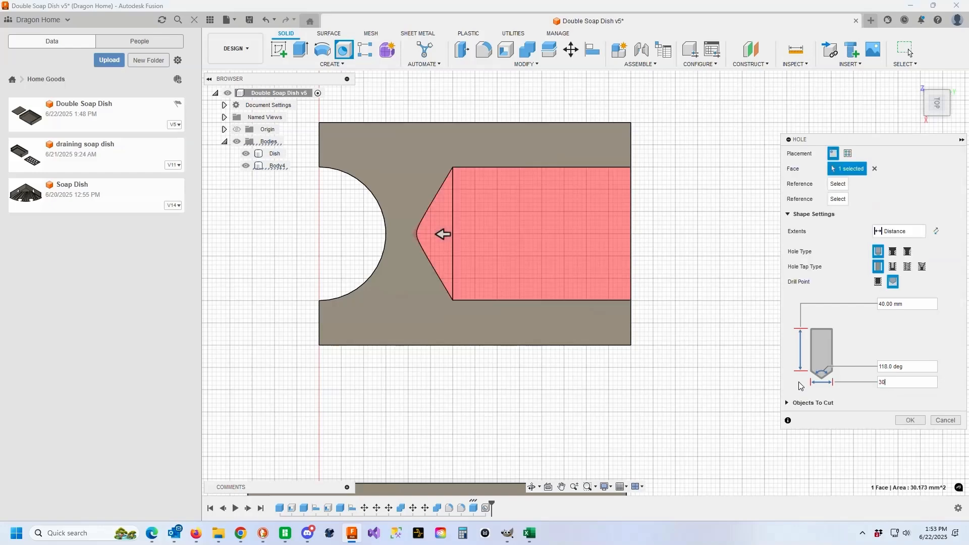
click(946, 421)
Place a 30 mm diameter hole on the plate's top face, centred on the midpoint of the back short edge.
click(345, 50)
click(630, 234)
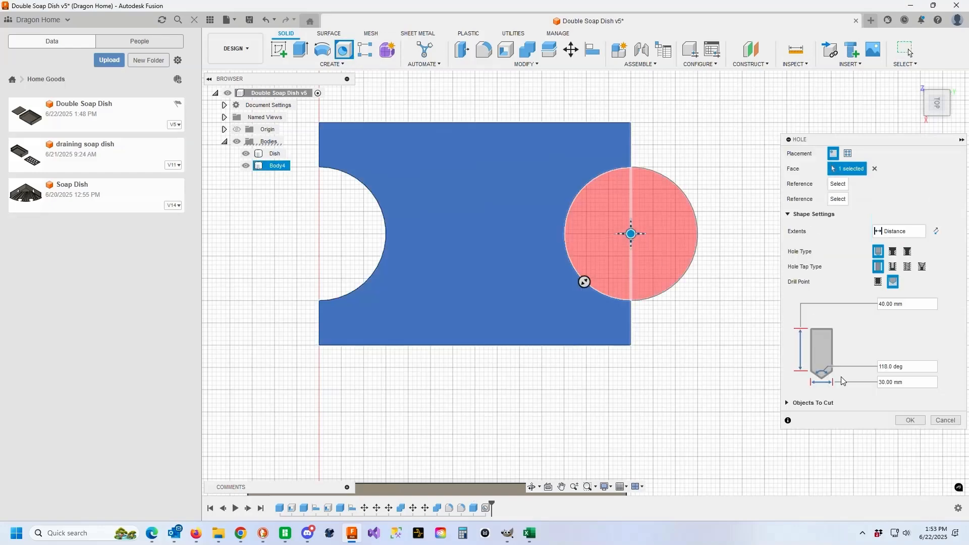
click(906, 421)
key(ctrl+z)
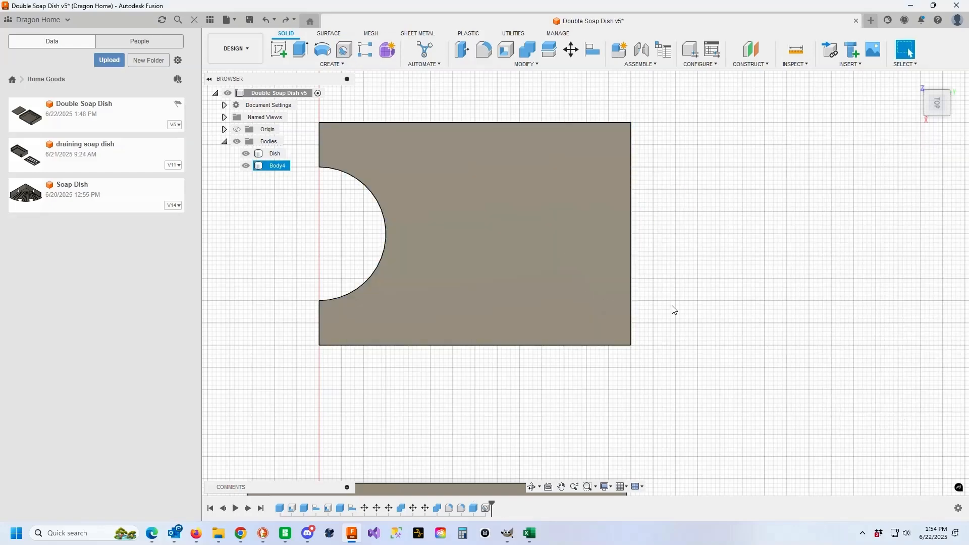
key(h)
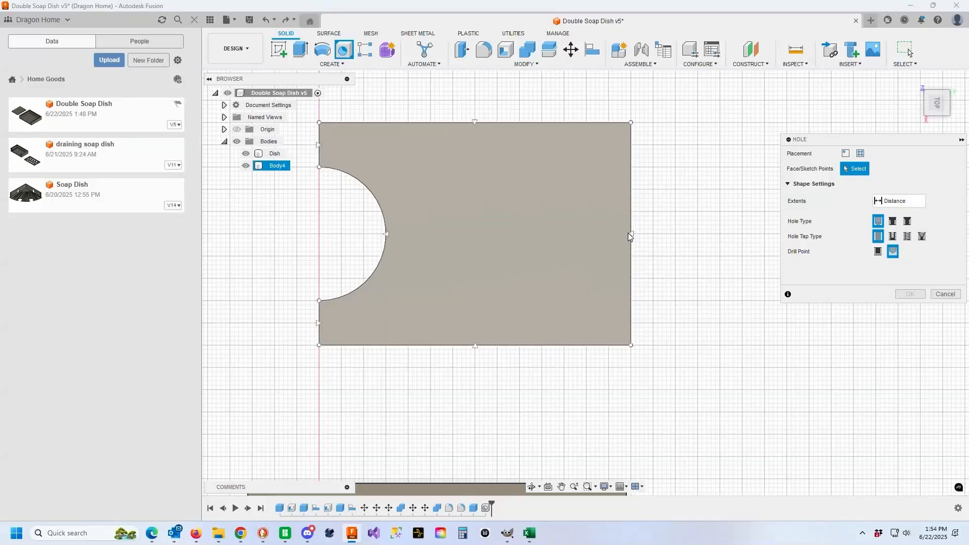
click(630, 234)
click(901, 422)
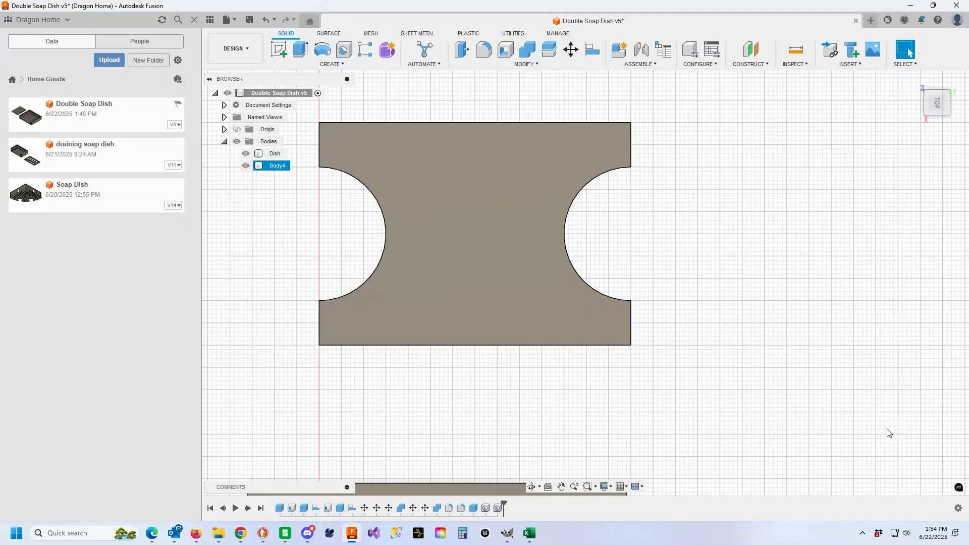
key(ctrl+z)
Cut a 30 mm diameter, 40 mm deep hole centred on the midpoint of the plate's uncut short edge and save the design.
key(h)
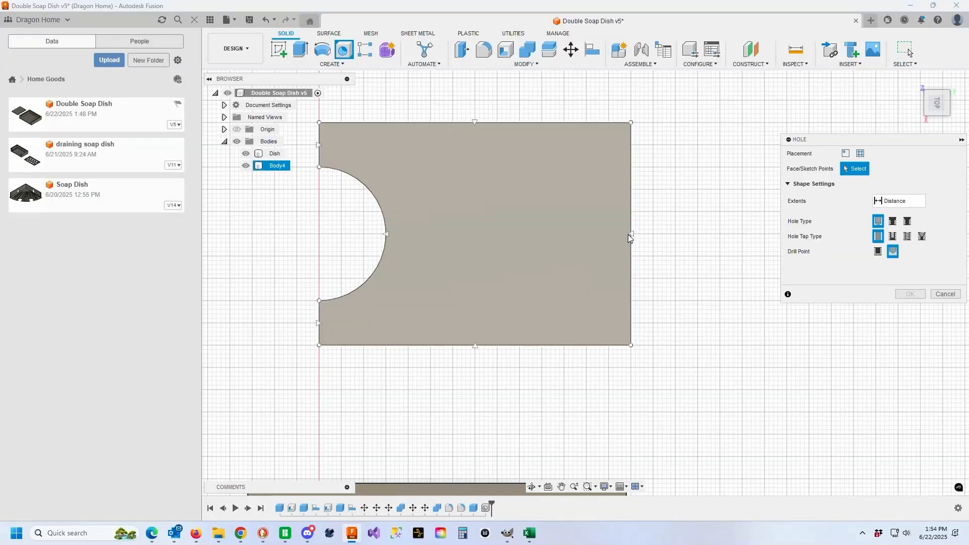
click(631, 235)
click(913, 423)
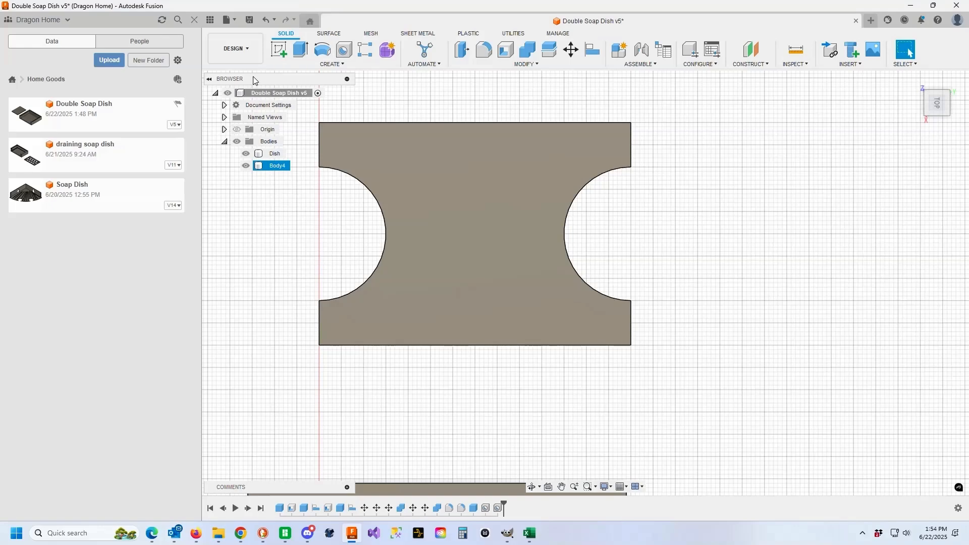
click(249, 20)
click(476, 302)
Create a copy of the notched plate and move it about 200 mm along X, past the far side of the dish.
right_click(260, 166)
click(295, 176)
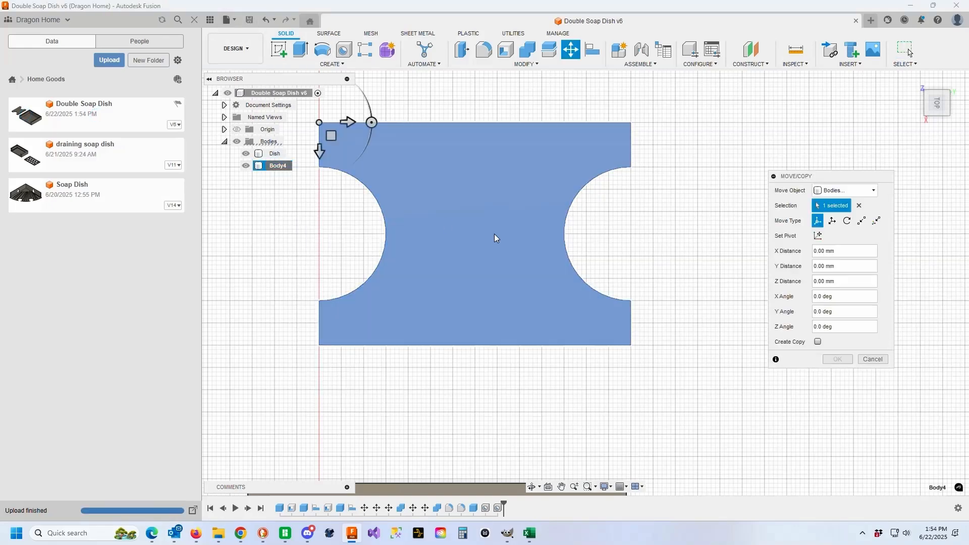
click(818, 342)
drag(320, 151, 320, 482)
scroll(383, 437, down, 3)
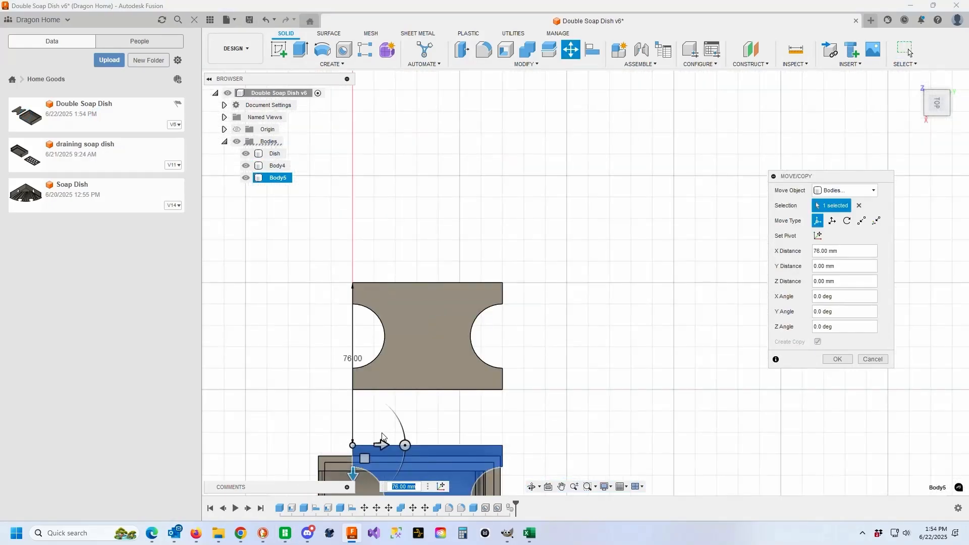
scroll(382, 404, down, 5)
drag(374, 435, 373, 492)
click(837, 359)
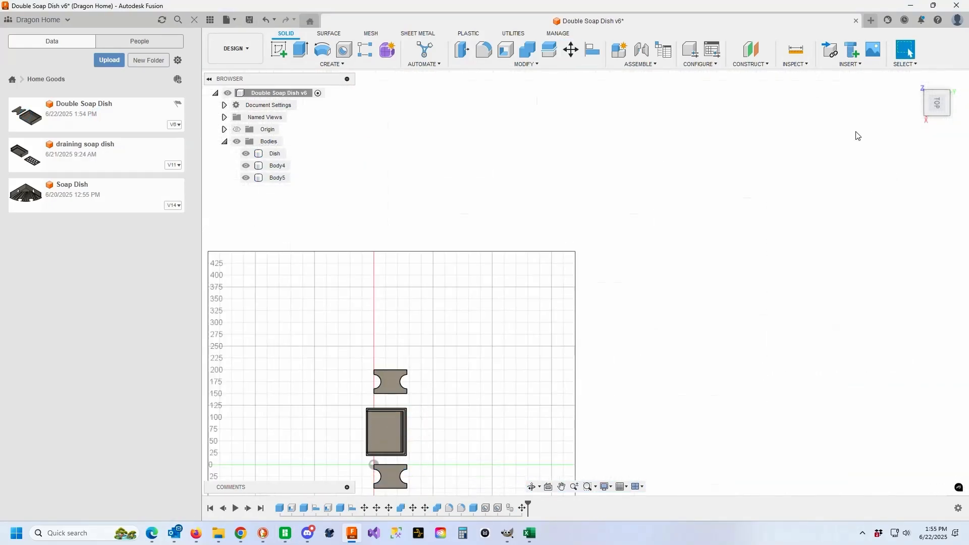
click(913, 86)
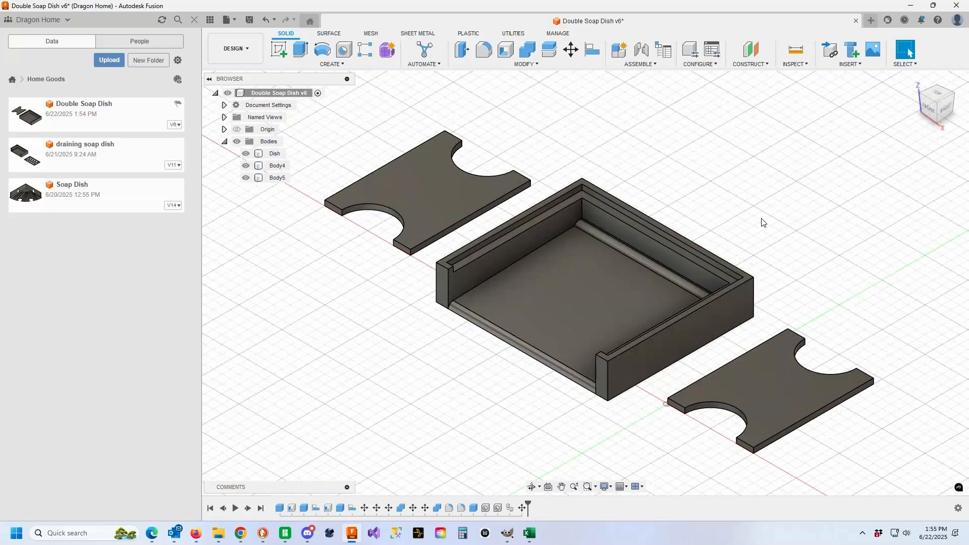
click(594, 60)
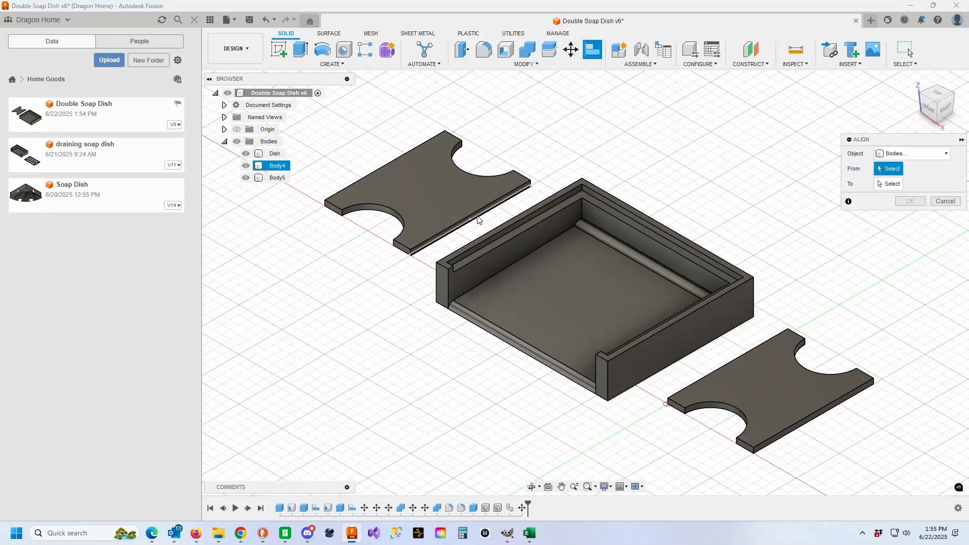
click(478, 218)
drag(929, 115, 957, 93)
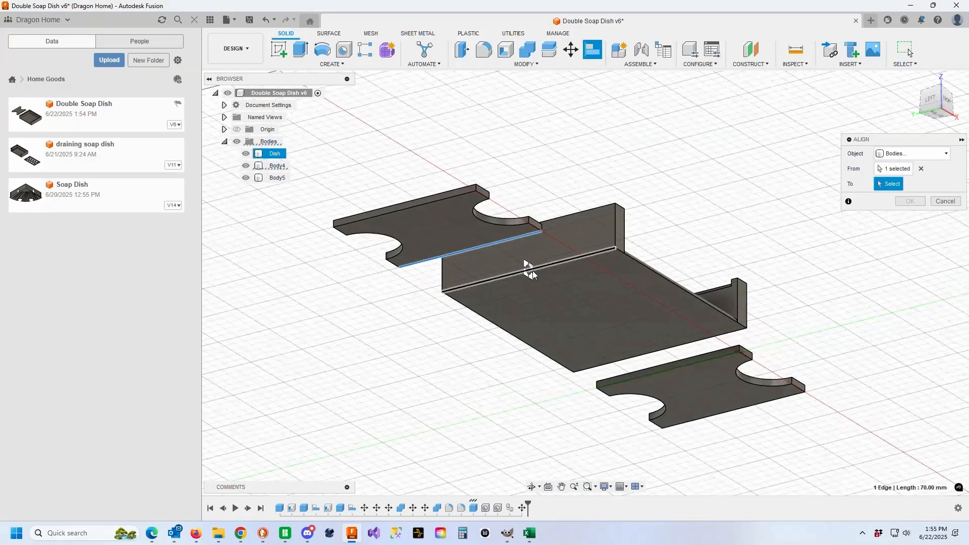
click(546, 265)
key(Return)
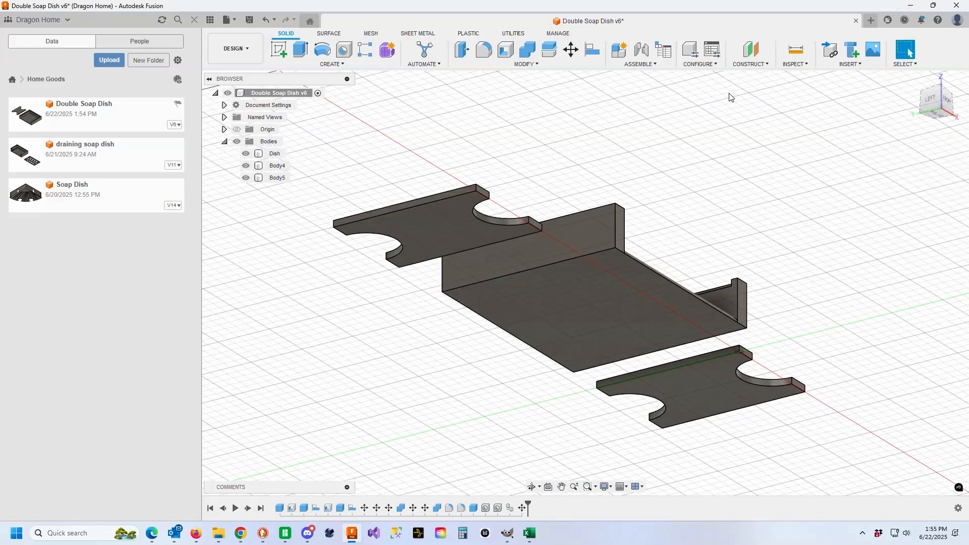
key(m)
click(872, 253)
Align the dish's bottom side edge to the adjacent lower long edge of the first notched plate.
click(593, 50)
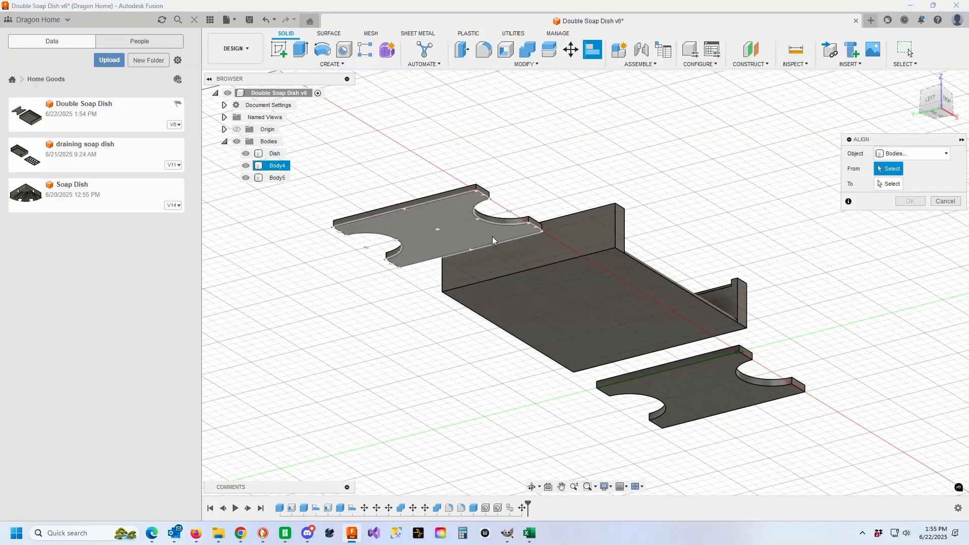
scroll(477, 246, up, 5)
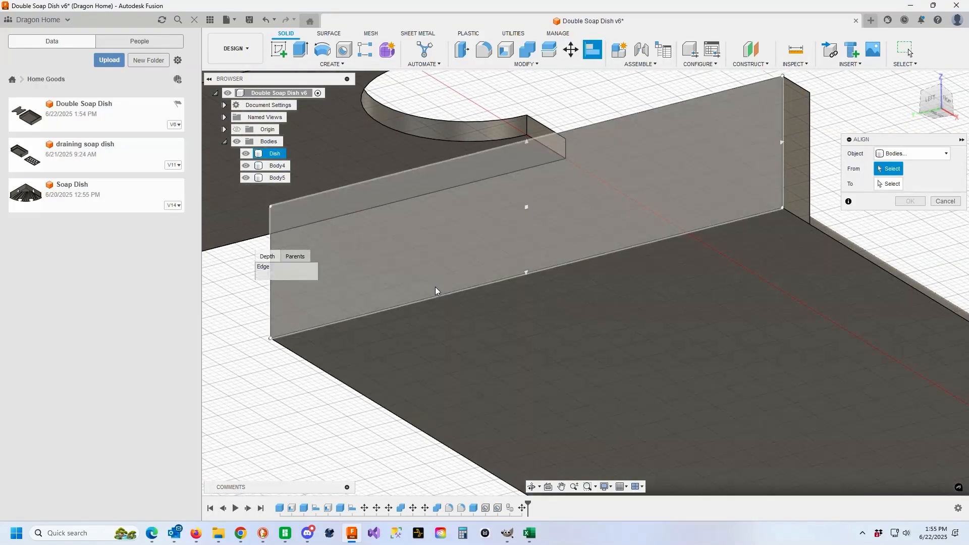
click(441, 295)
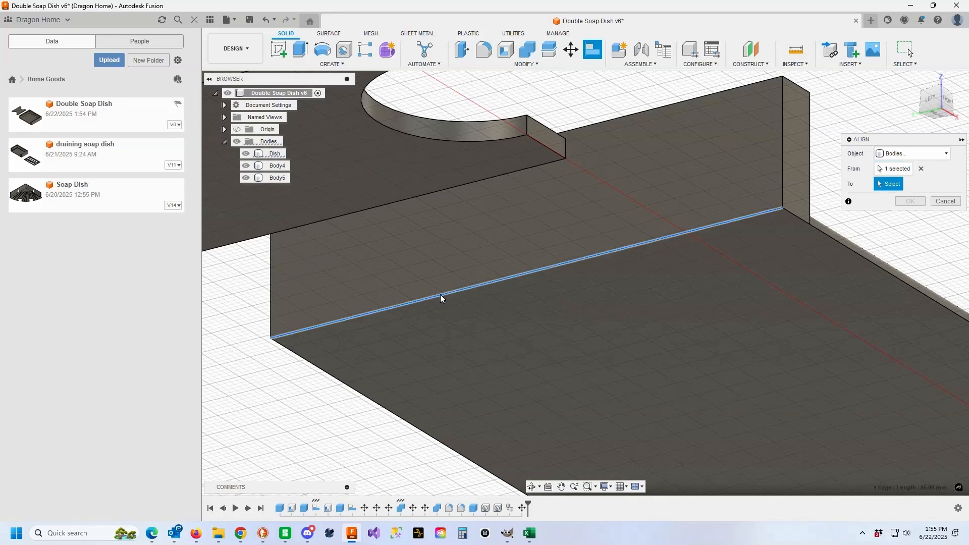
click(329, 219)
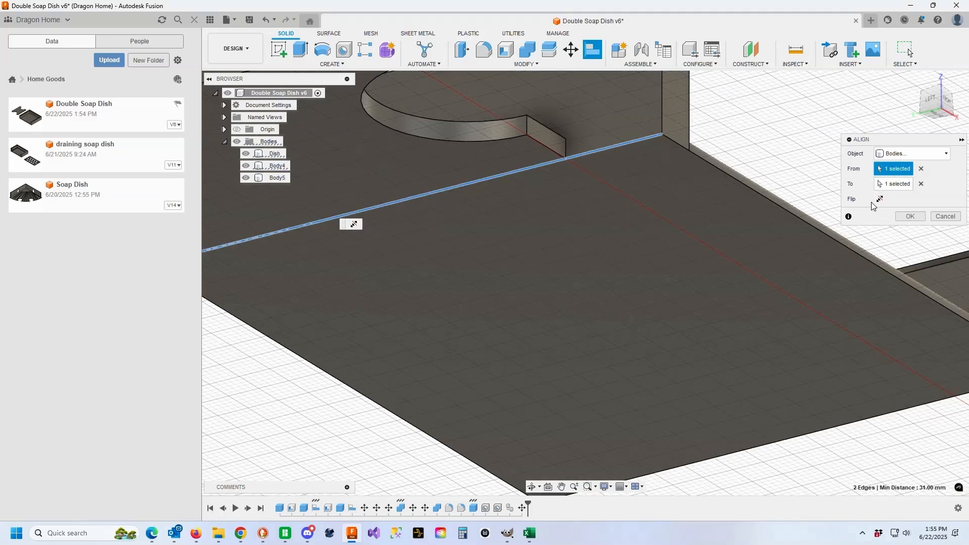
click(914, 217)
Rotate the first notched plate so it stands upright beside the dish, parallel to the dish's side wall.
click(919, 82)
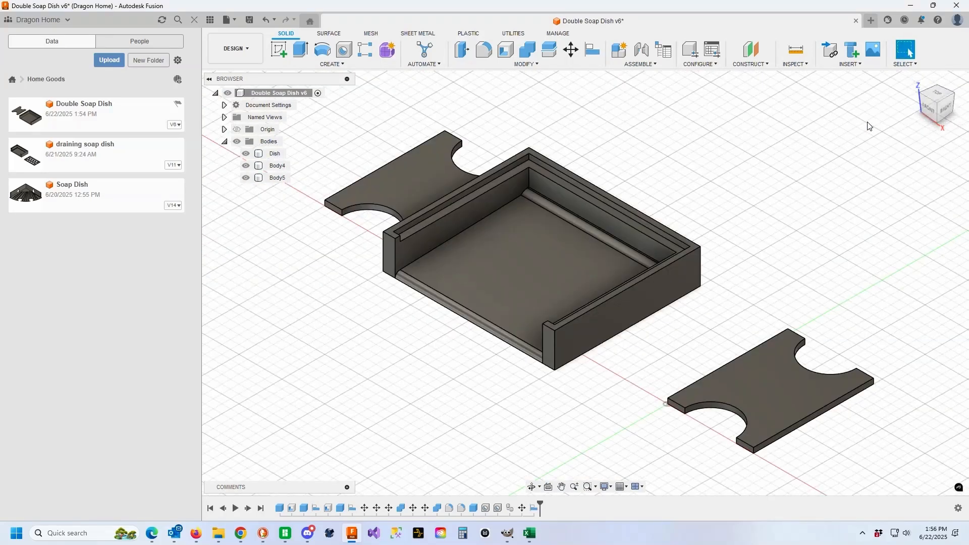
click(571, 49)
drag(449, 204, 408, 248)
click(847, 359)
Align the upright first plate's bottom edge to the bottom outer edge of the dish's nearest side wall.
shift+middle_drag(585, 283, 689, 247)
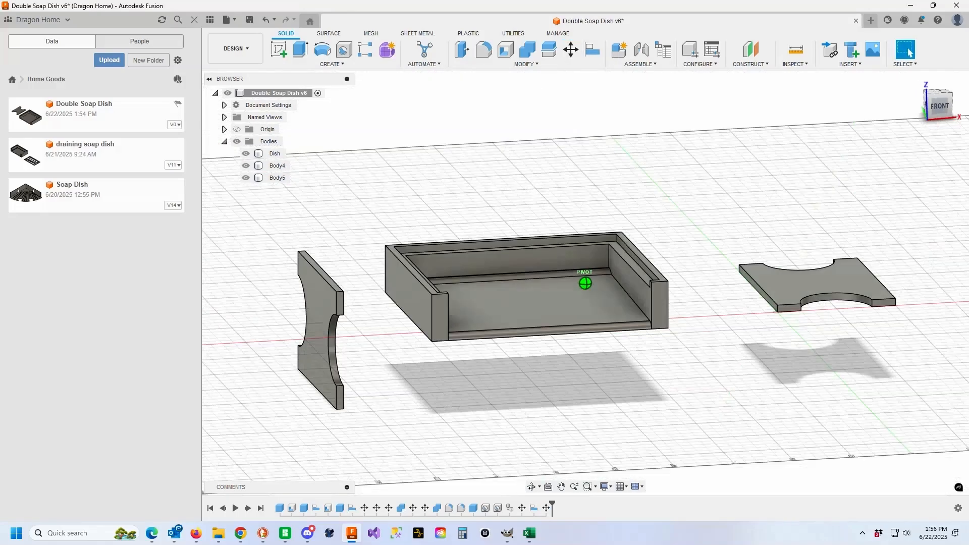
click(593, 56)
click(318, 389)
click(409, 316)
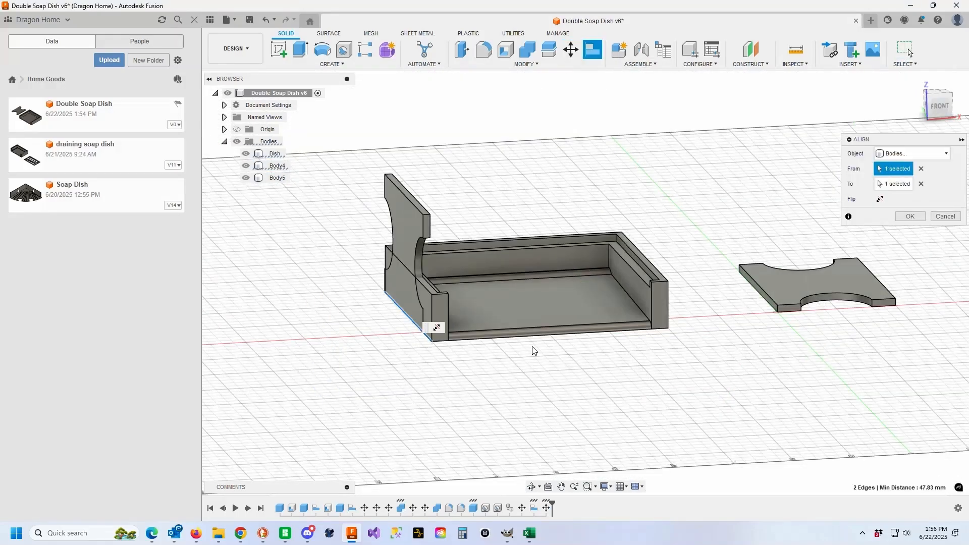
click(911, 216)
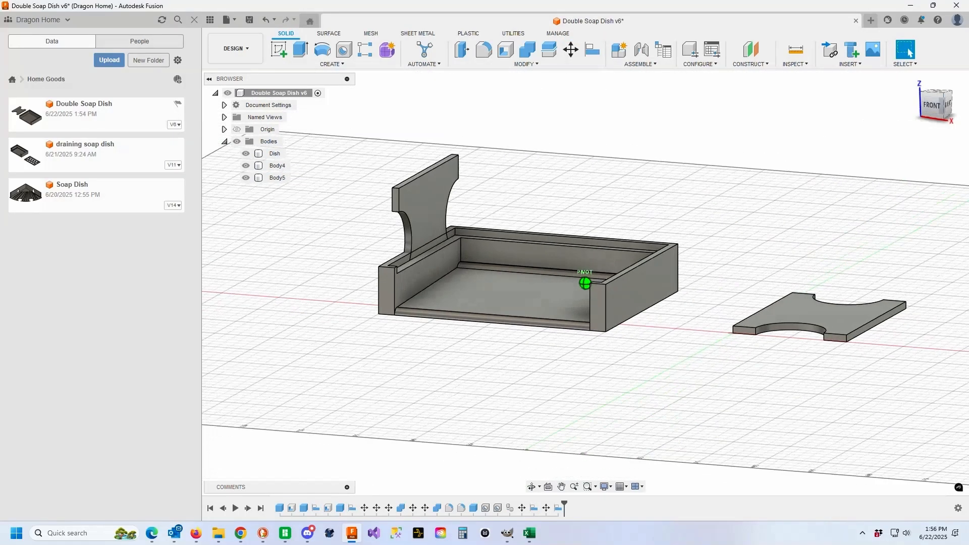
Rotate the copied plate so it stands upright, parallel to the dish's opposite side wall.
shift+middle_drag(584, 282, 785, 289)
click(571, 50)
click(707, 373)
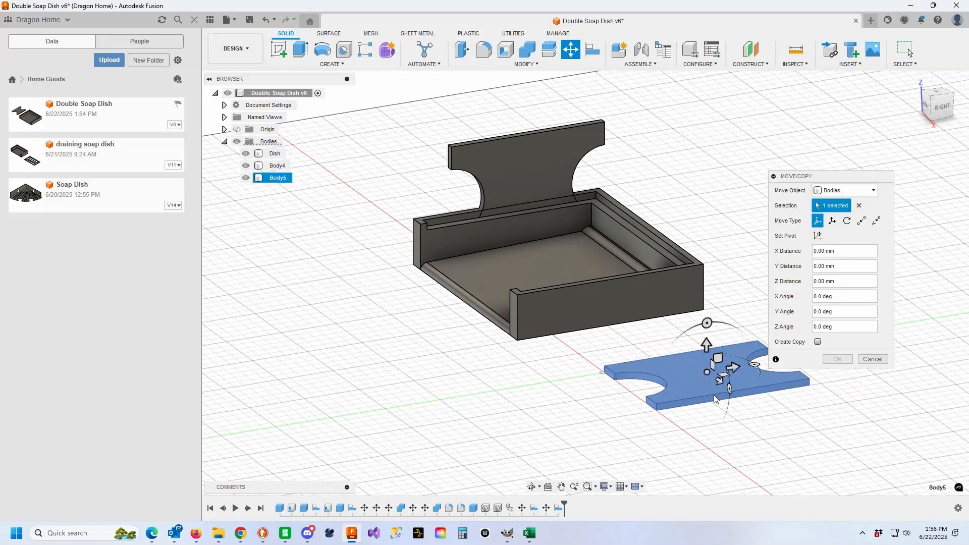
drag(713, 394, 707, 322)
key(Return)
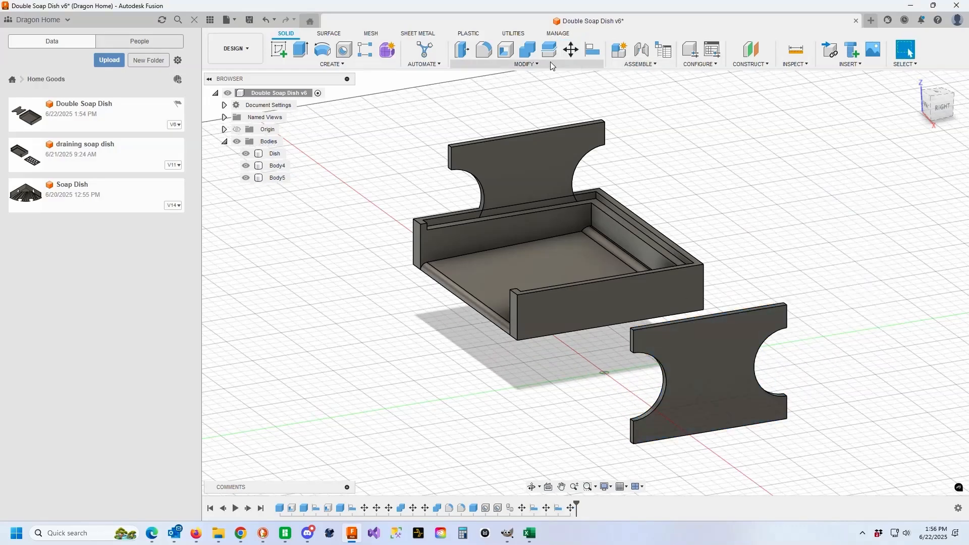
Align the copied plate's bottom edge to the bottom outer edge of the dish's opposite side wall.
click(593, 49)
click(707, 431)
click(584, 332)
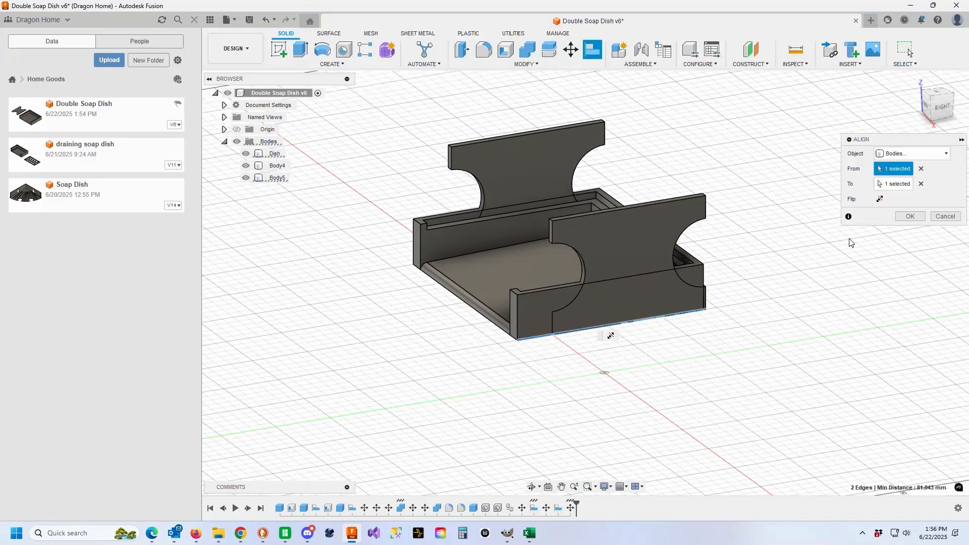
click(923, 217)
Align the copied plate's short lower vertical edge to the vertical edge at the dish's adjacent back corner.
click(592, 50)
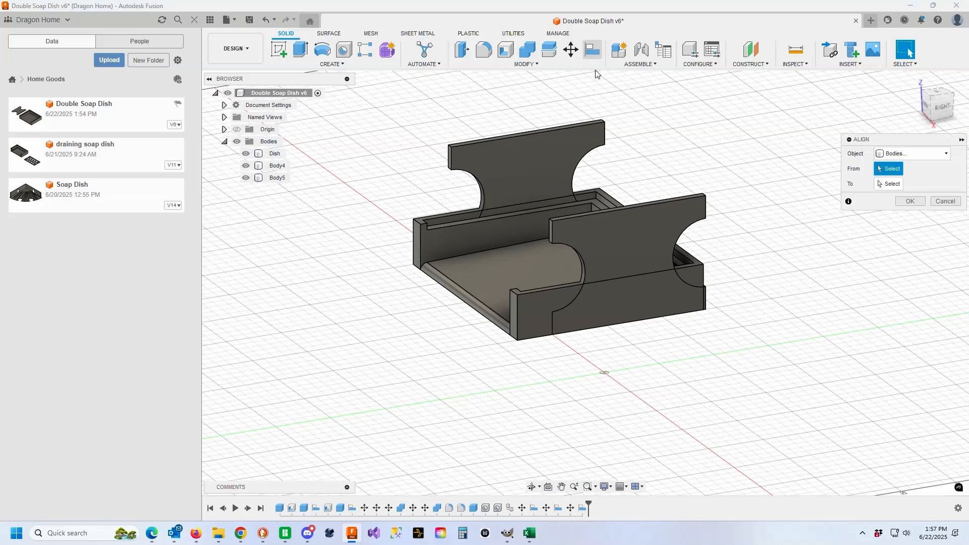
click(706, 298)
shift+middle_drag(703, 296, 584, 288)
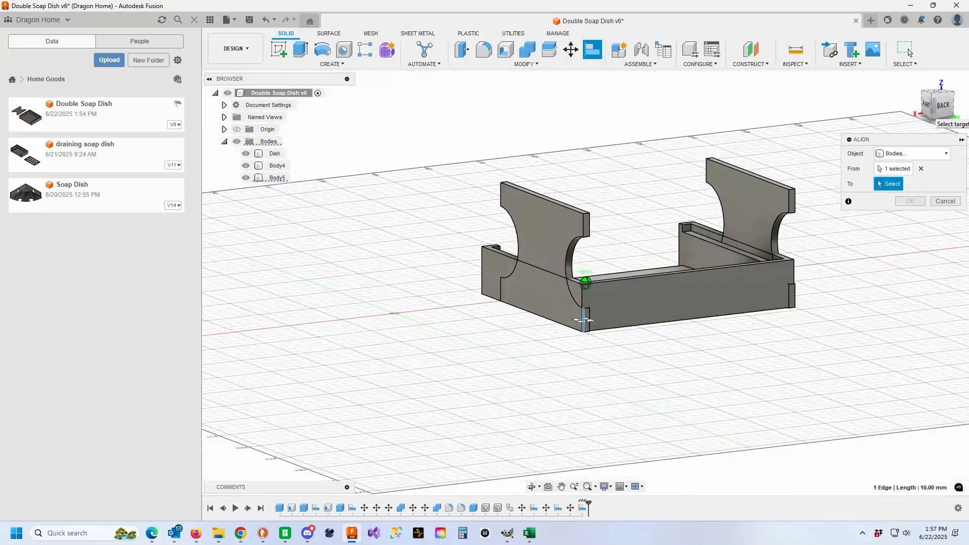
click(581, 297)
click(910, 216)
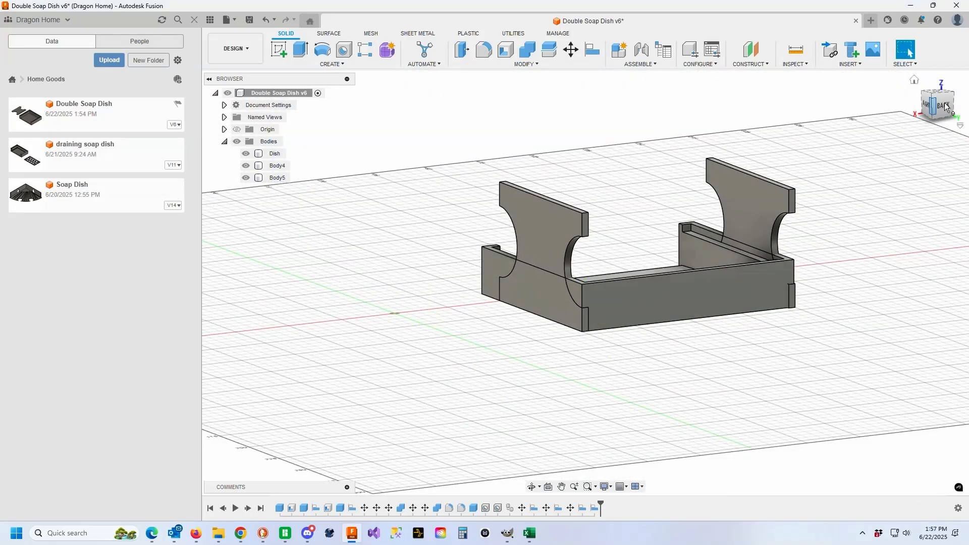
Align the first plate's short lower vertical edge to the vertical edge at the dish's other back corner.
click(933, 95)
key(Return)
click(675, 349)
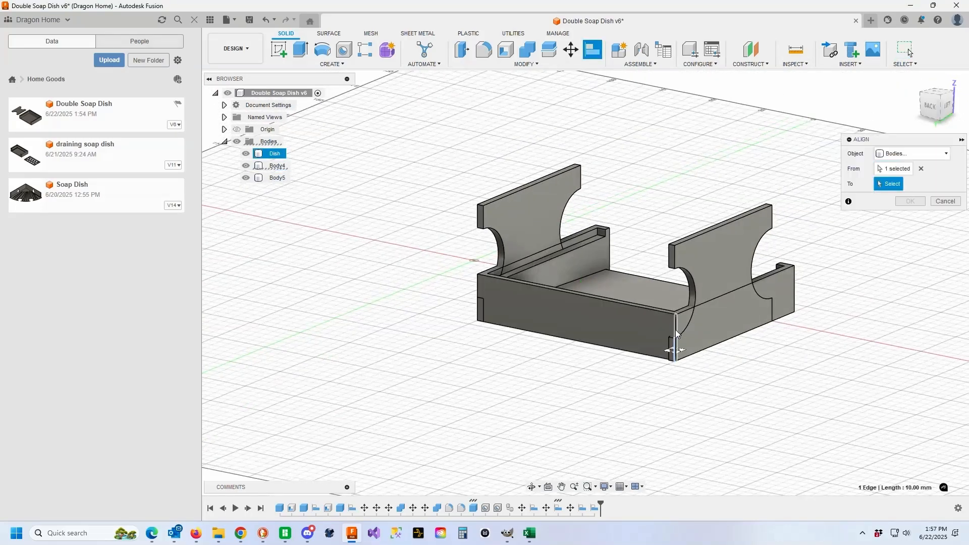
click(675, 329)
key(Return)
Combine the dish with both upright plates using Join, with the dish as target body.
mouse_move(585, 283)
shift+middle_down()
mouse_move(454, 285)
mouse_move(937, 141)
shift+middle_up()
click(527, 64)
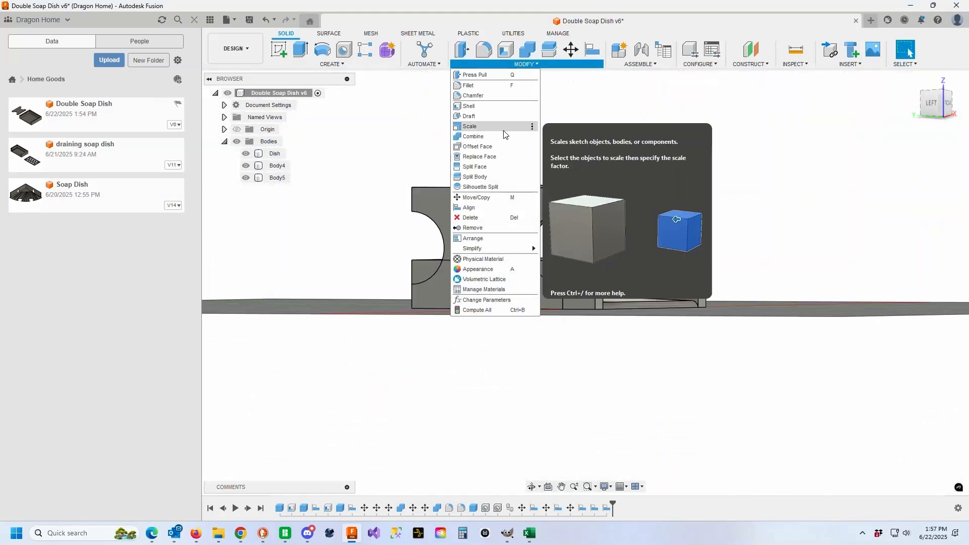
click(500, 141)
click(272, 153)
click(277, 166)
click(277, 178)
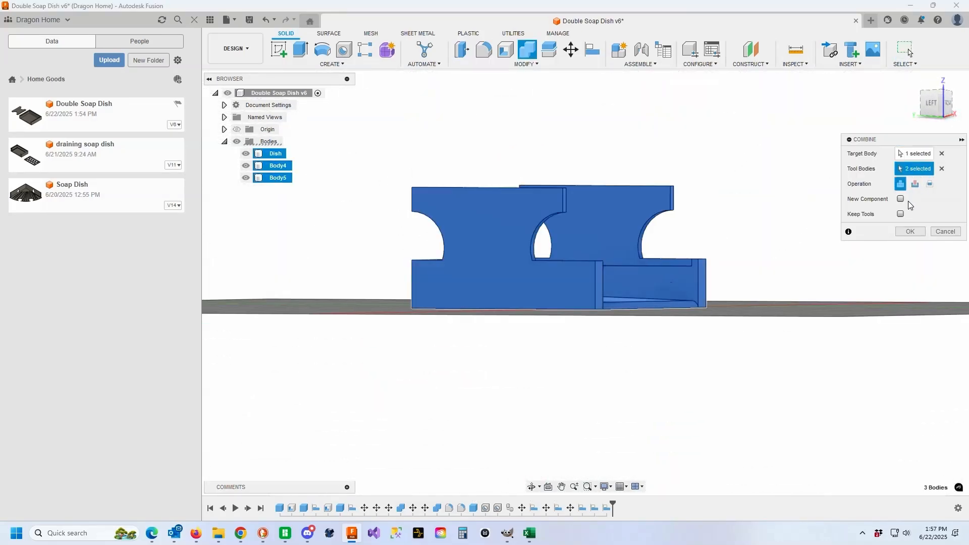
click(911, 231)
mouse_move(936, 105)
mouse_down()
mouse_move(843, 144)
mouse_move(861, 154)
mouse_move(813, 114)
mouse_move(681, 111)
mouse_move(812, 149)
mouse_up()
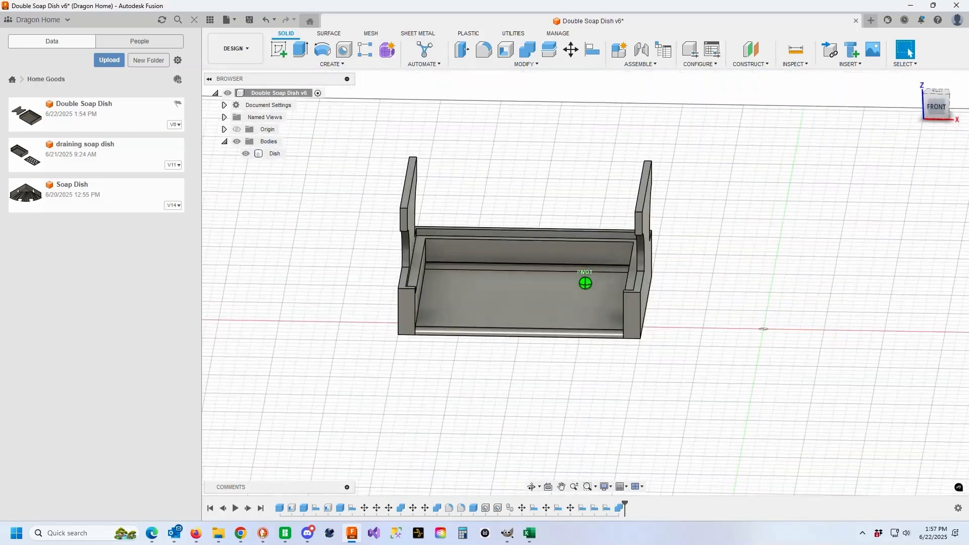
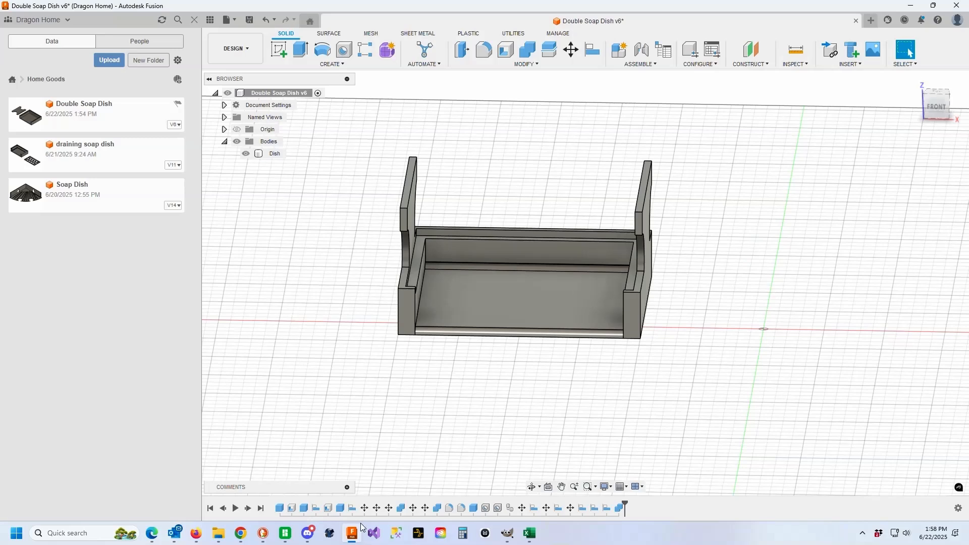
Check the length, width and height of the first box feature in the design history.
click(281, 510)
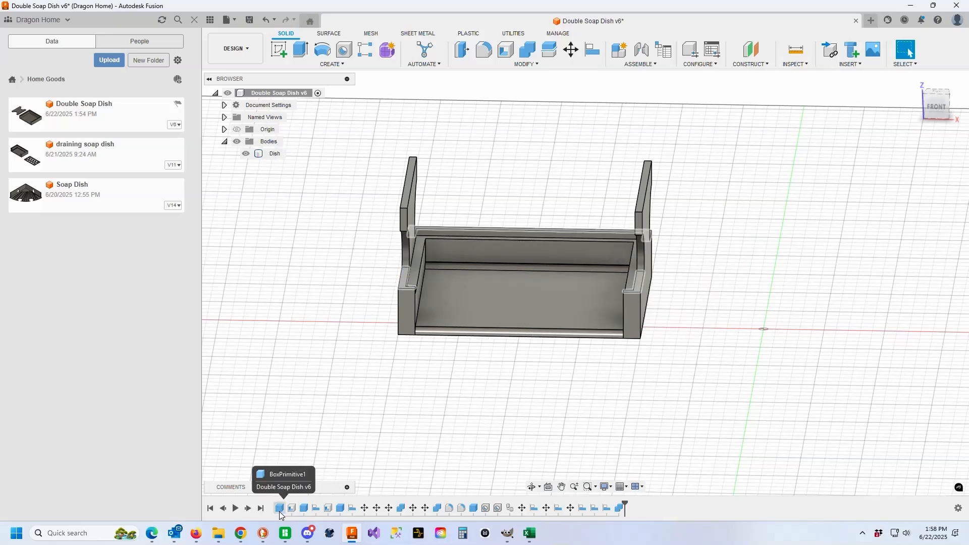
double_click(279, 509)
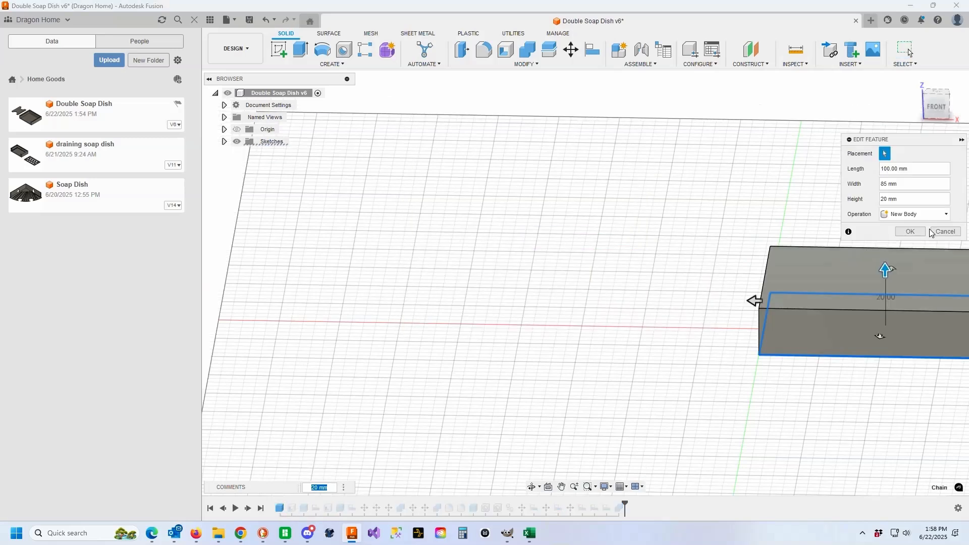
click(917, 231)
Create a new-body box beside the dish with length 100 mm, width 85 mm and height 20 mm.
click(332, 64)
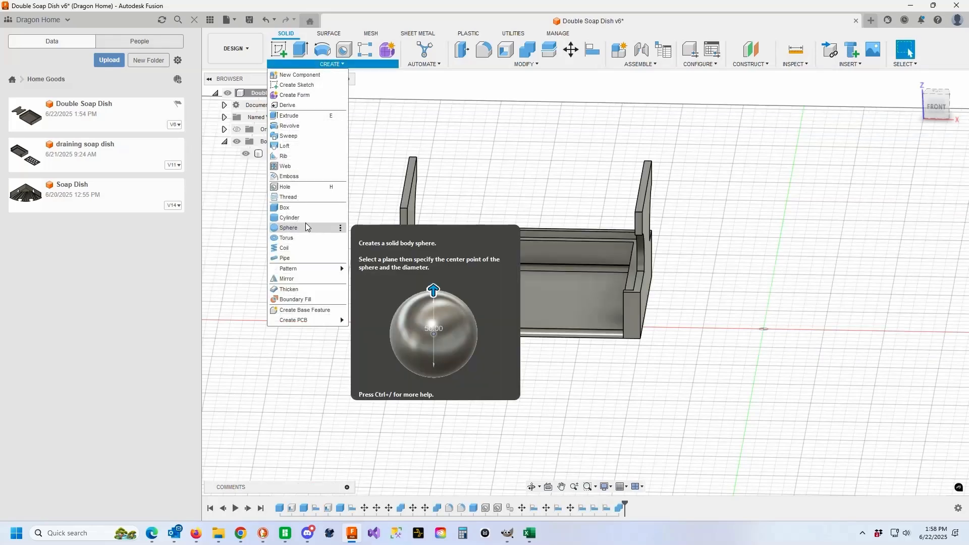
click(285, 208)
click(790, 310)
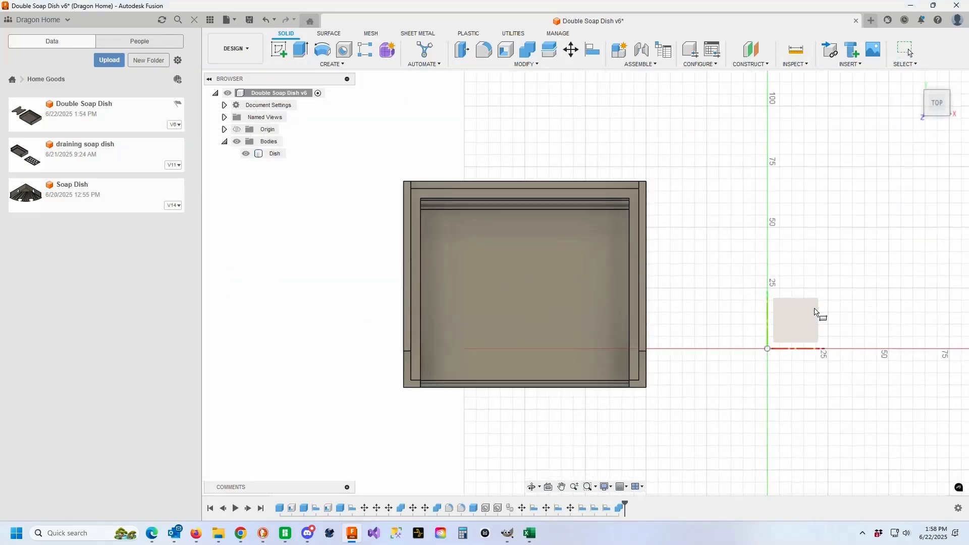
click(766, 187)
text(100)
click(914, 372)
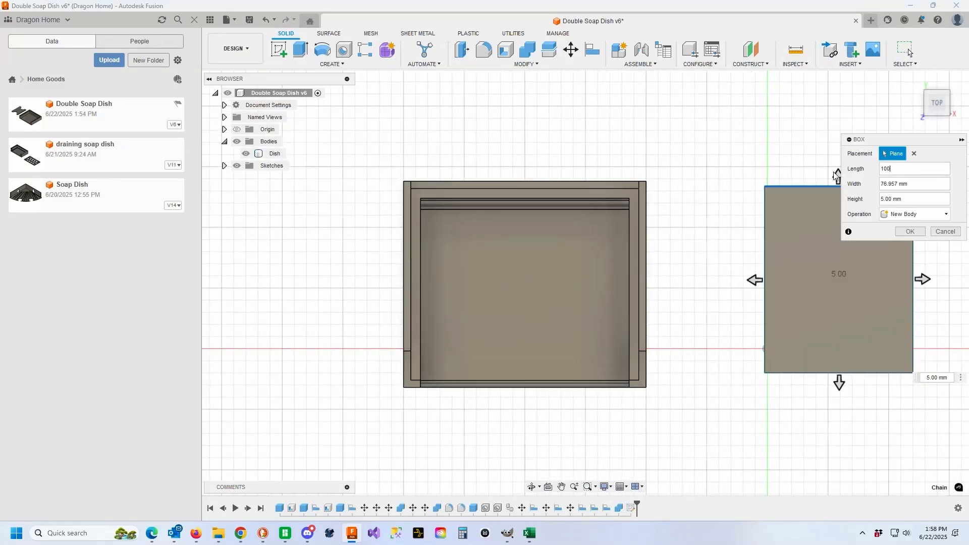
text(85)
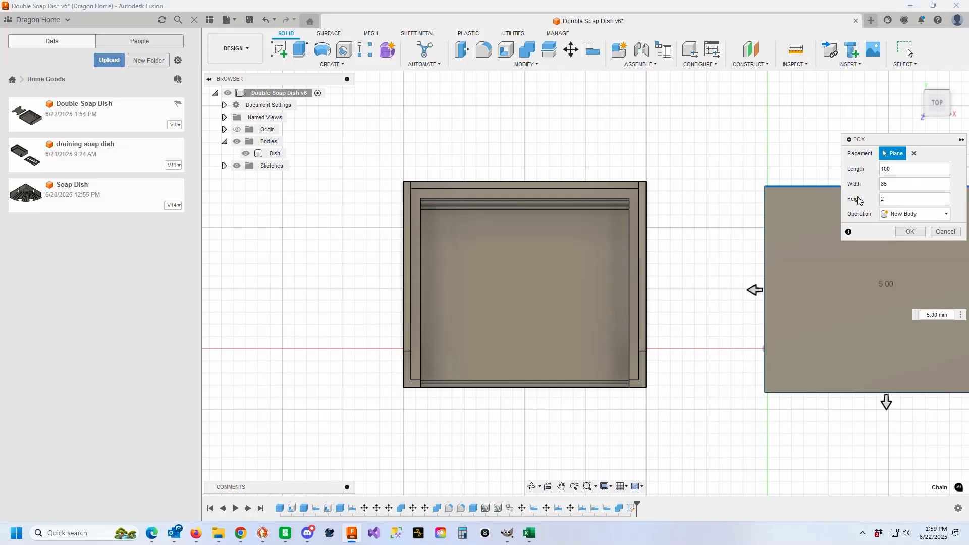
click(906, 231)
Create a second box as a new body with length 100 mm, width 85 mm and height 18 mm.
click(332, 64)
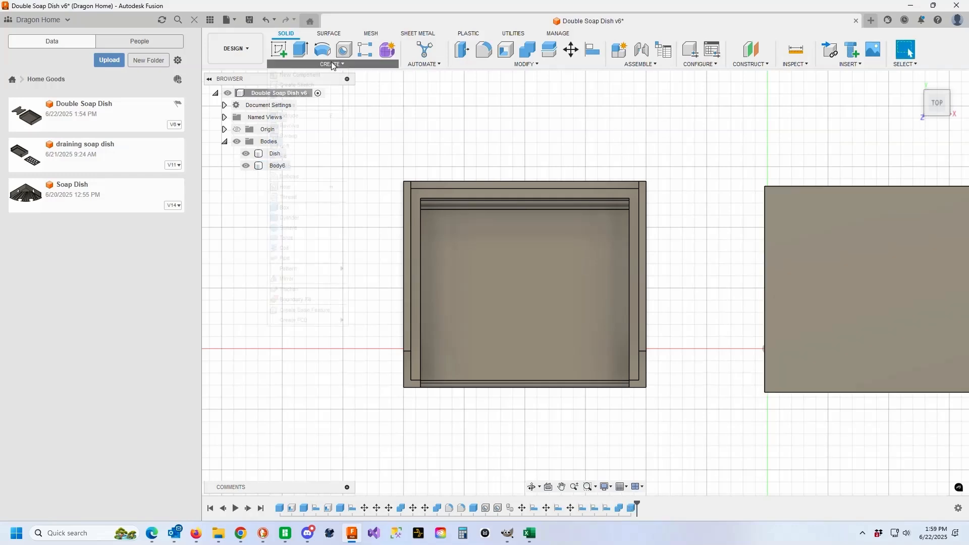
click(284, 208)
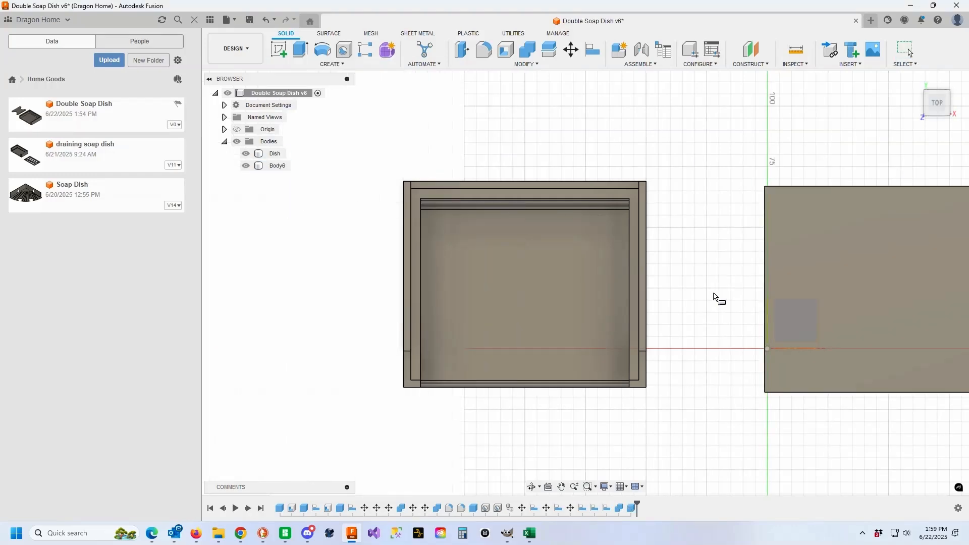
click(714, 298)
click(543, 80)
click(730, 160)
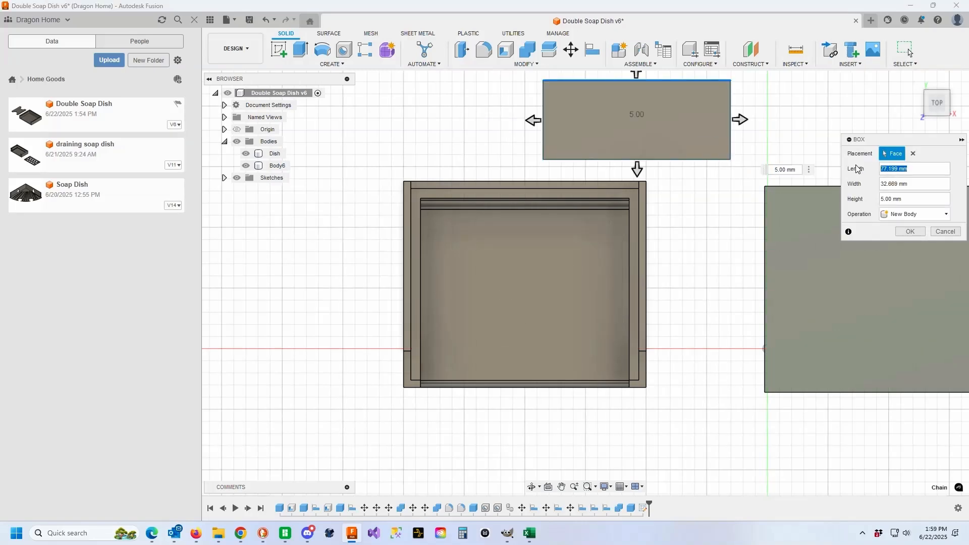
text(100)
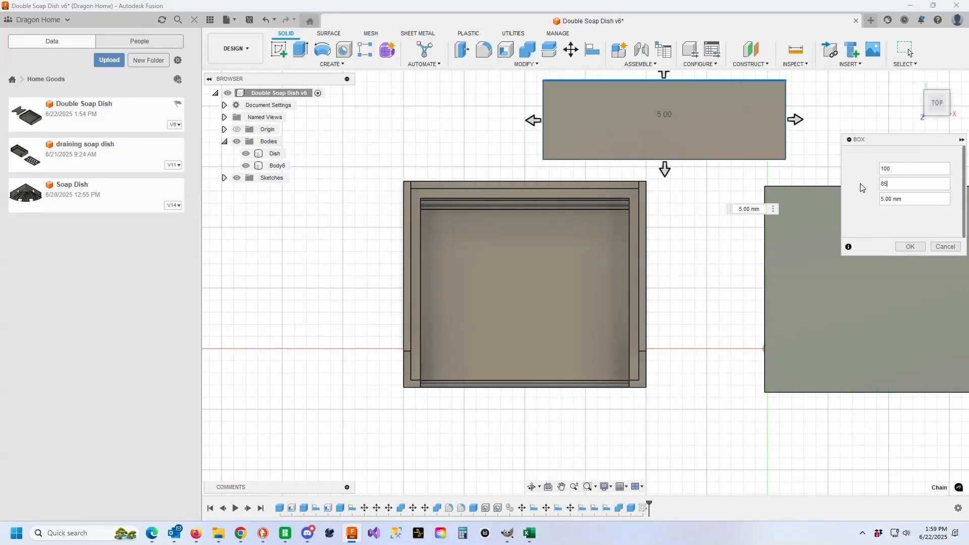
text(85)
click(914, 215)
click(912, 199)
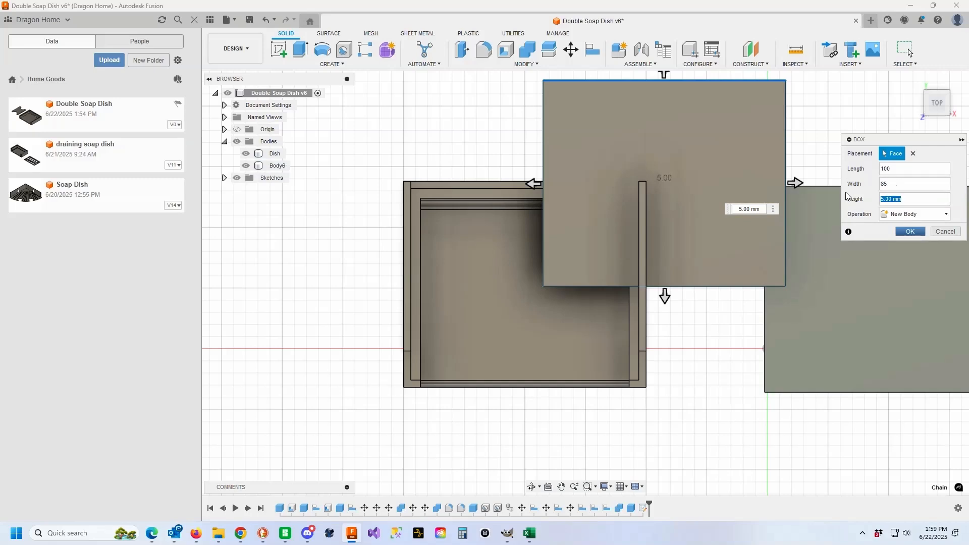
text(18)
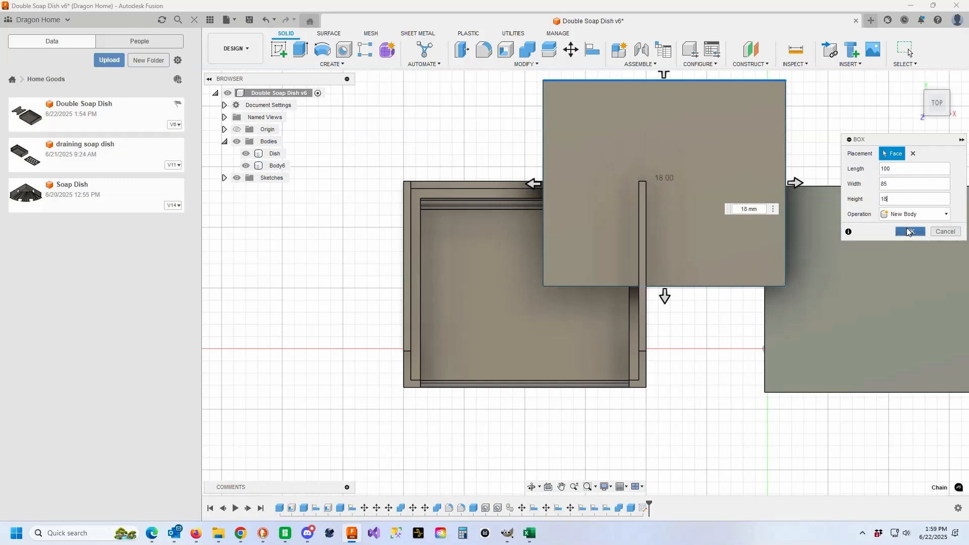
click(908, 231)
Move the 18 mm high box to the free area in front of the dish.
click(571, 49)
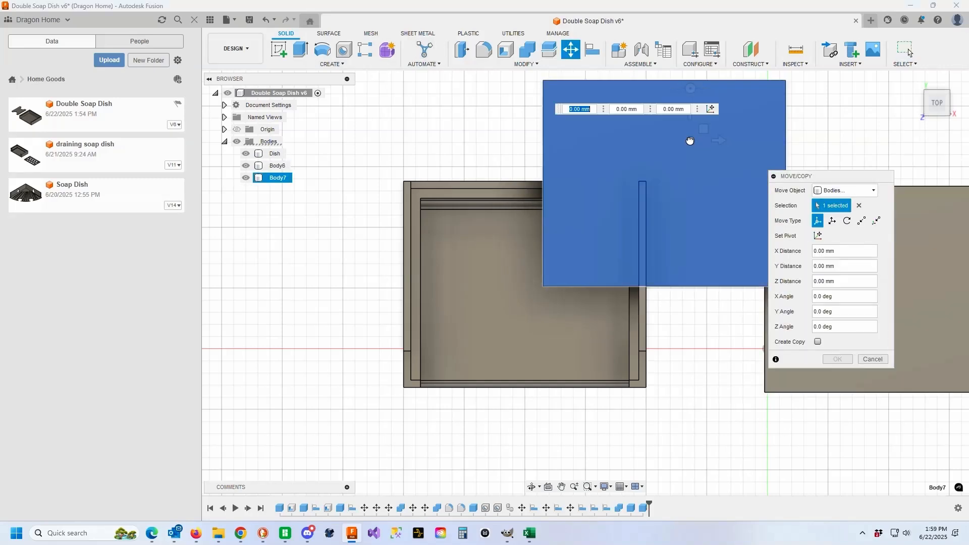
drag(691, 141, 626, 482)
click(839, 360)
Shell the 20 mm high box open at its top face with an inside thickness of 3 mm.
click(870, 294)
click(506, 52)
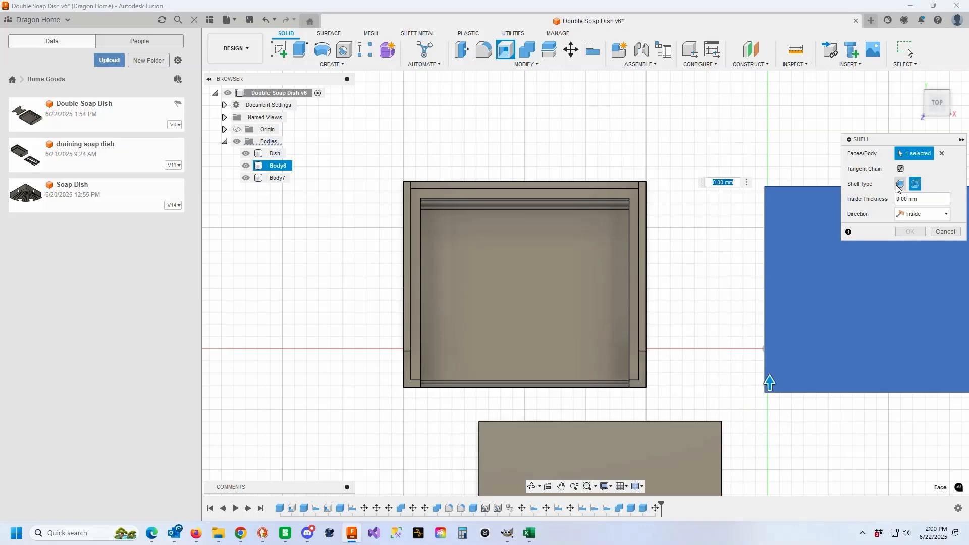
drag(921, 200, 871, 191)
text(4)
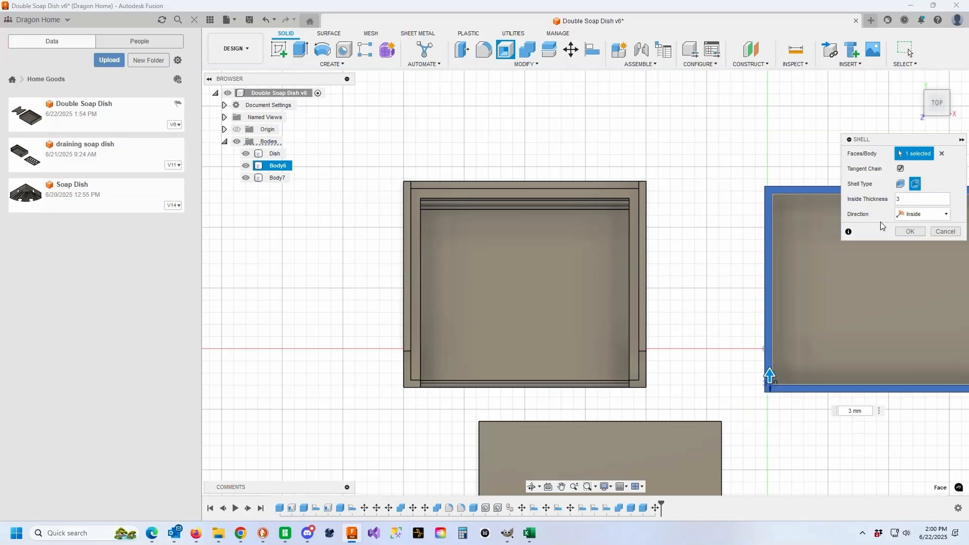
click(910, 231)
Align the bottom face of the 18 mm high box to the bottom face of the shelled box.
drag(938, 105, 931, 48)
click(593, 49)
click(582, 128)
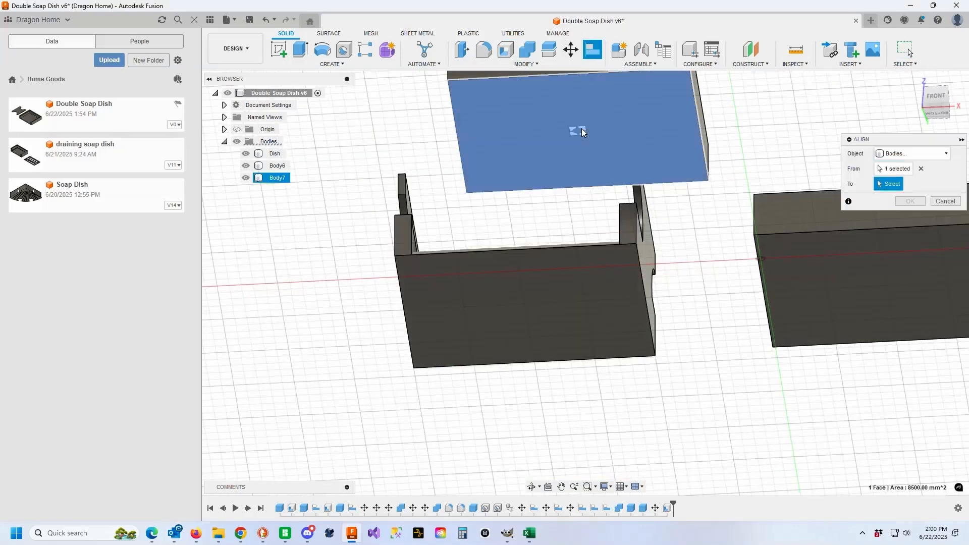
click(892, 277)
click(910, 231)
Shell the inner 18 mm high box from its top face with 5 mm inside thickness and save the design.
click(919, 82)
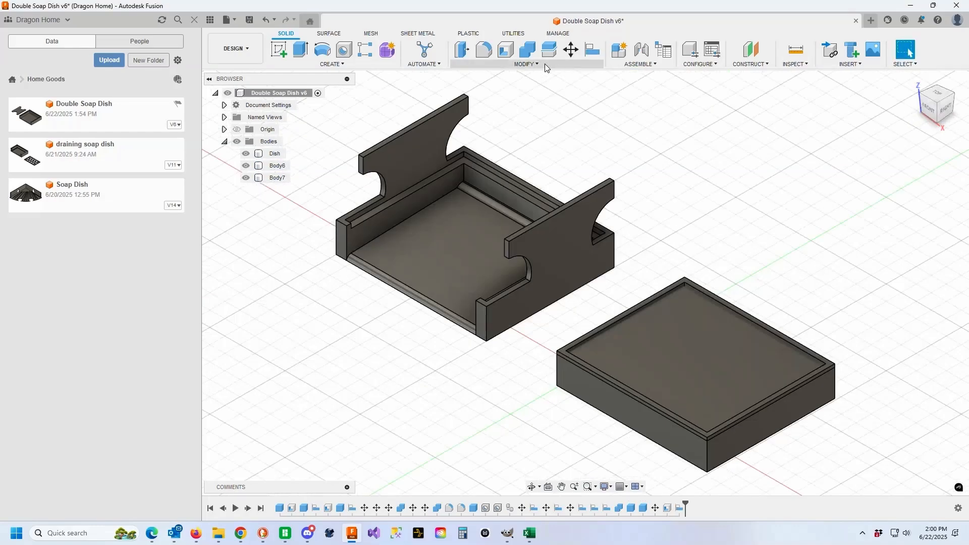
click(505, 49)
click(674, 344)
double_click(916, 199)
text(5)
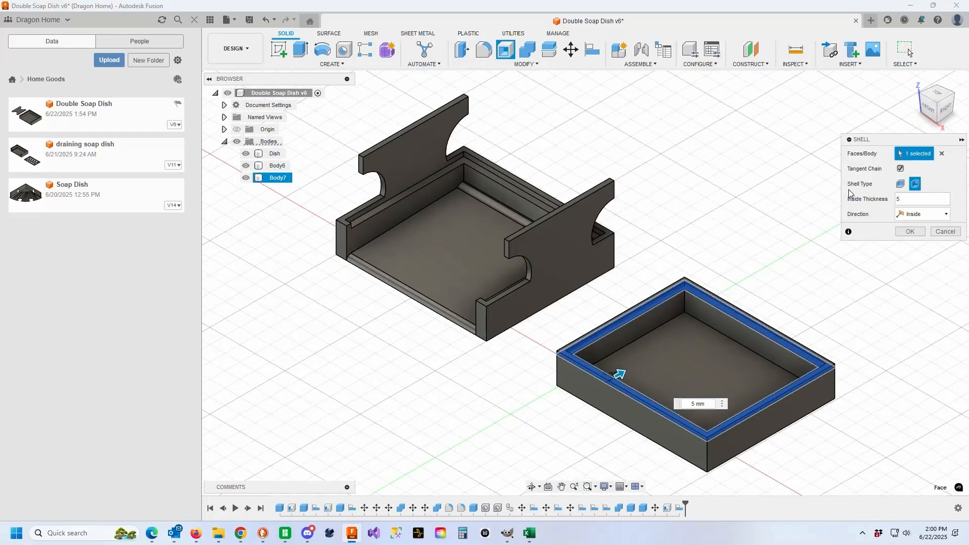
click(911, 232)
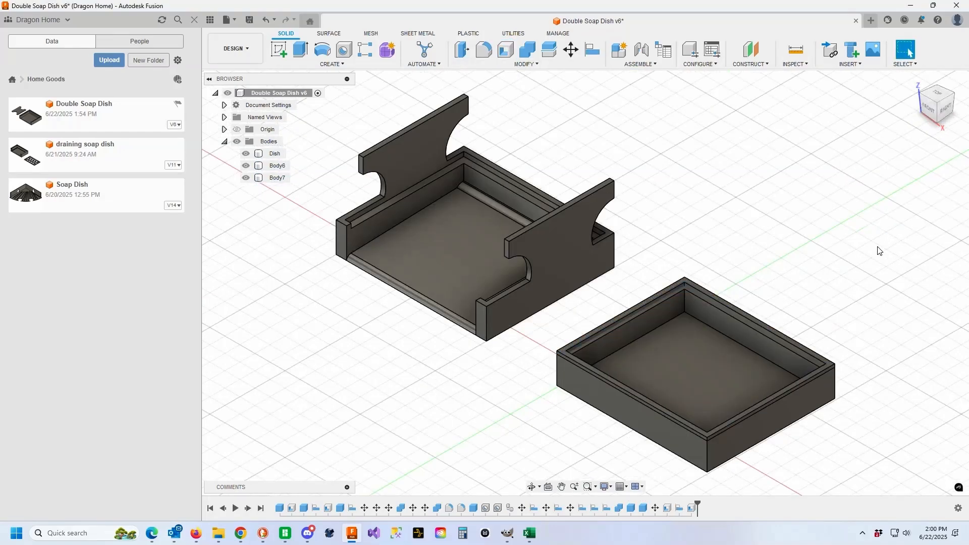
key(ctrl+s)
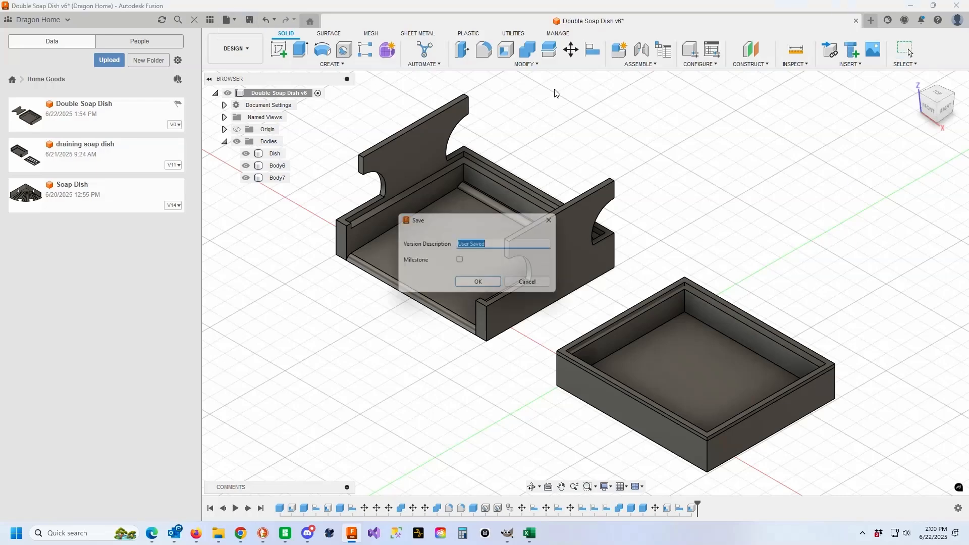
key(Return)
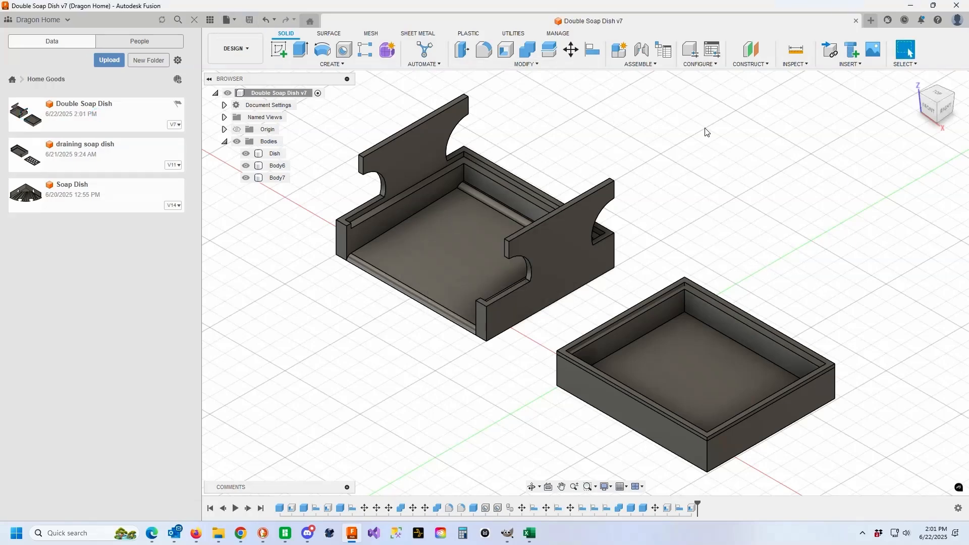
click(332, 64)
click(308, 208)
click(631, 373)
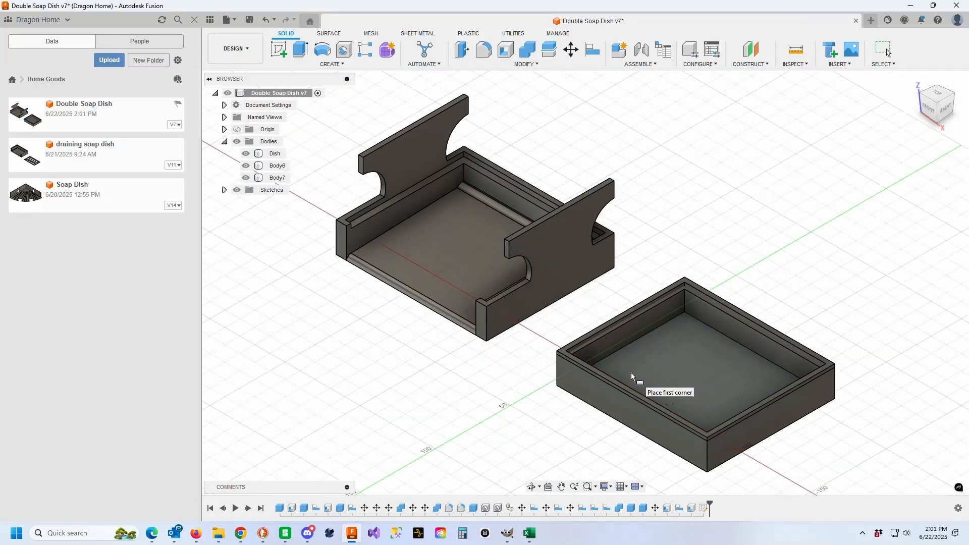
click(937, 94)
click(677, 84)
click(857, 162)
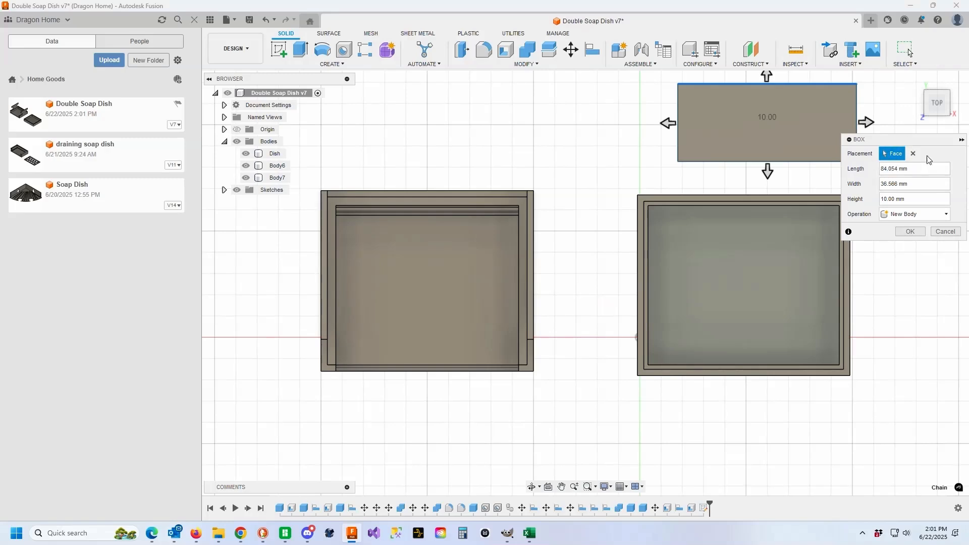
click(944, 232)
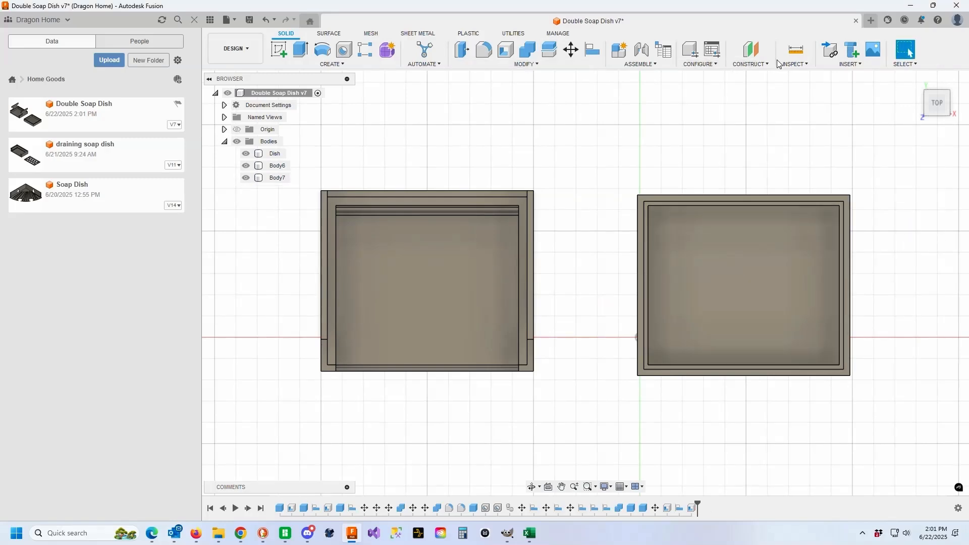
Measure the distance between the opposite inner side edges of the new tray from the top view.
click(795, 51)
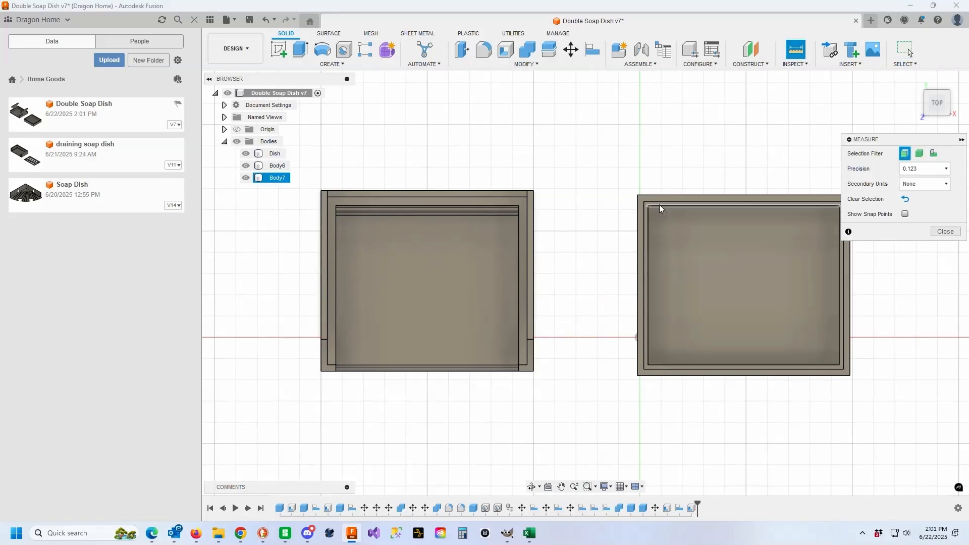
click(648, 302)
click(841, 320)
click(956, 416)
drag(896, 140, 529, 48)
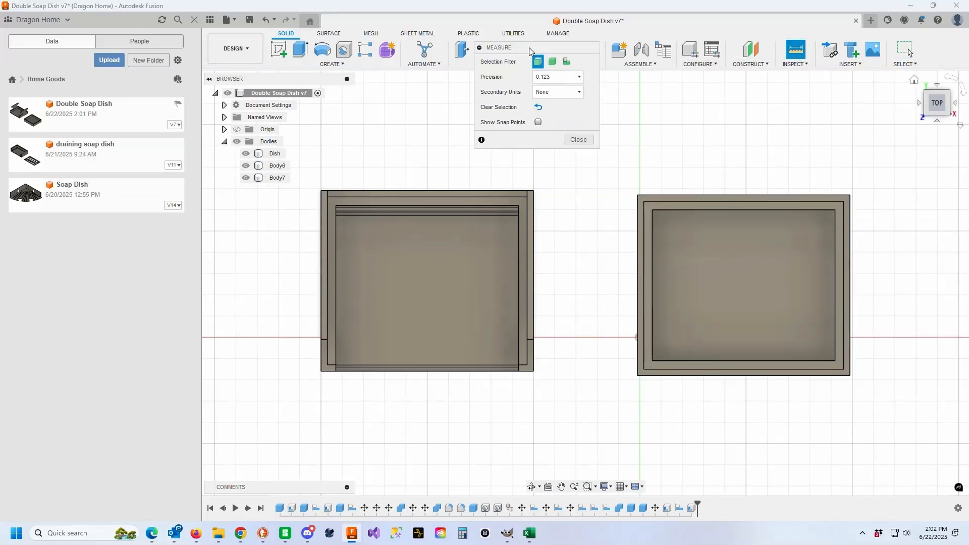
click(646, 287)
click(842, 285)
click(575, 291)
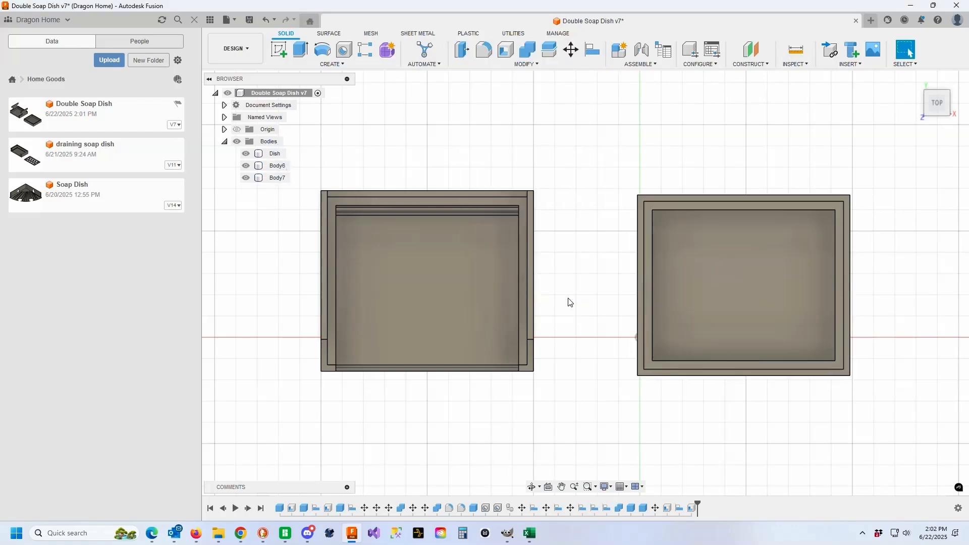
Save the design and measure between the two short edges of the new tray's cavity floor.
click(253, 23)
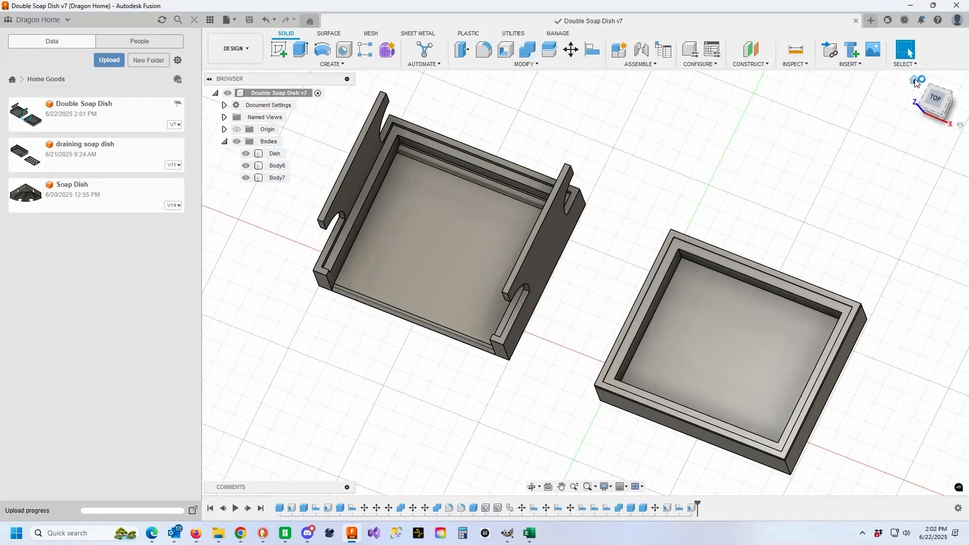
click(921, 86)
click(937, 94)
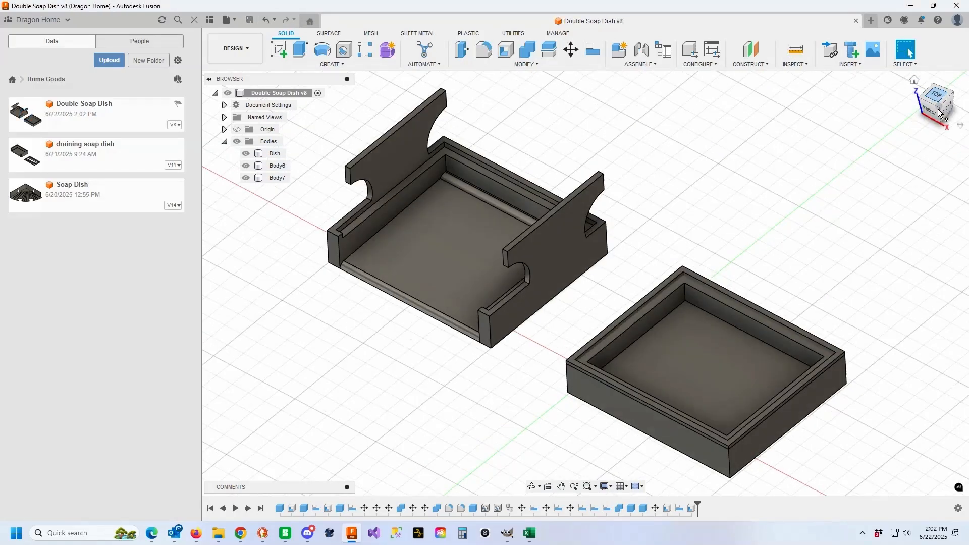
click(796, 49)
click(653, 267)
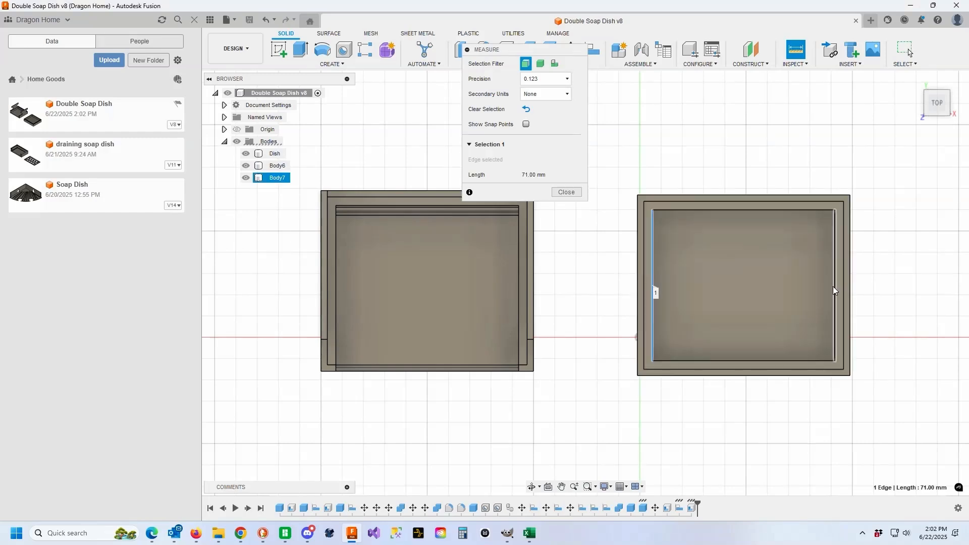
click(835, 286)
click(576, 291)
Create a new-body box 86 mm long and 100 mm wide in front of the tray, level with its floor, and set its height to 25 mm.
click(331, 64)
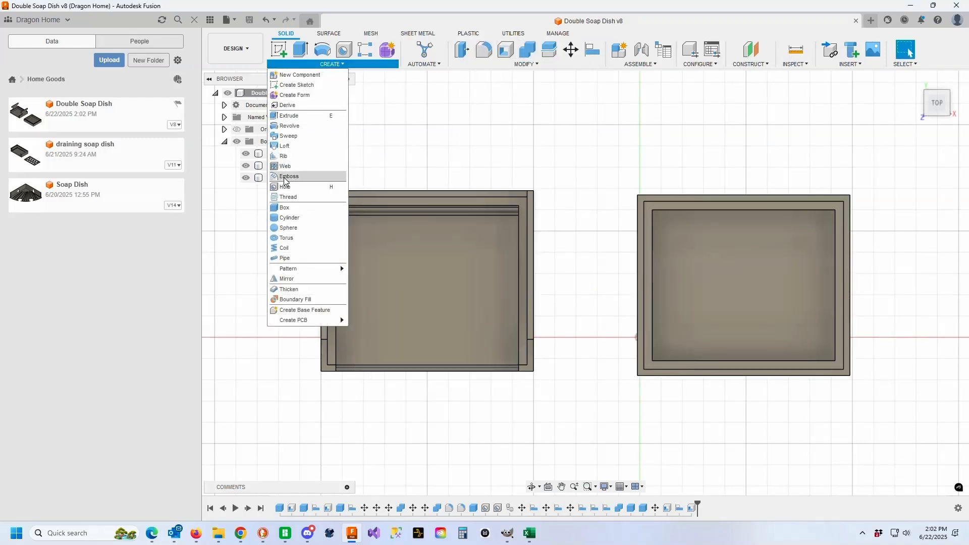
click(289, 208)
click(668, 358)
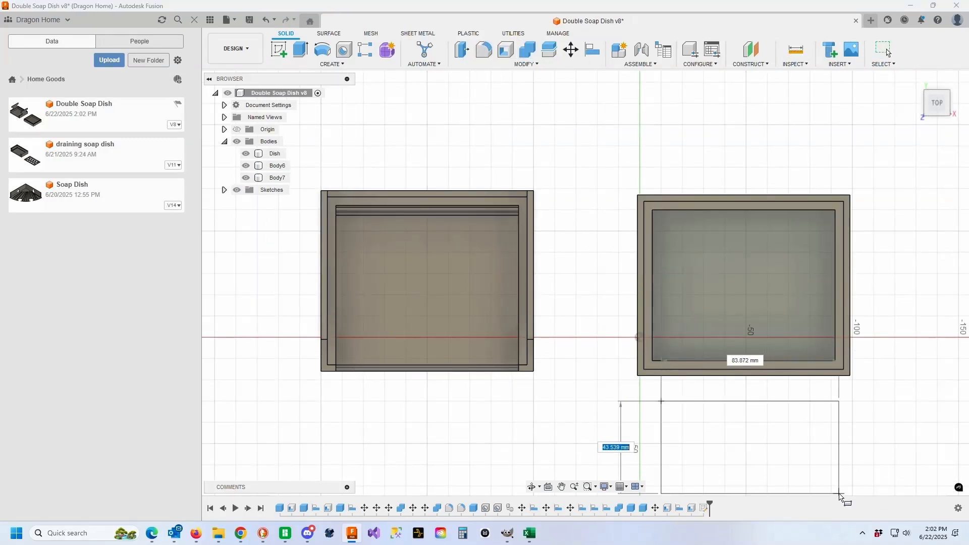
click(837, 496)
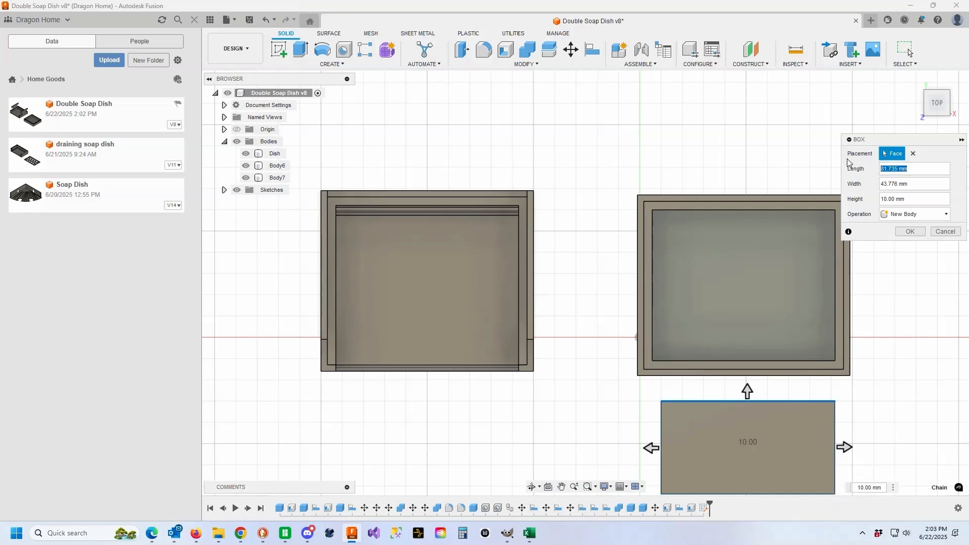
text(86)
text(100)
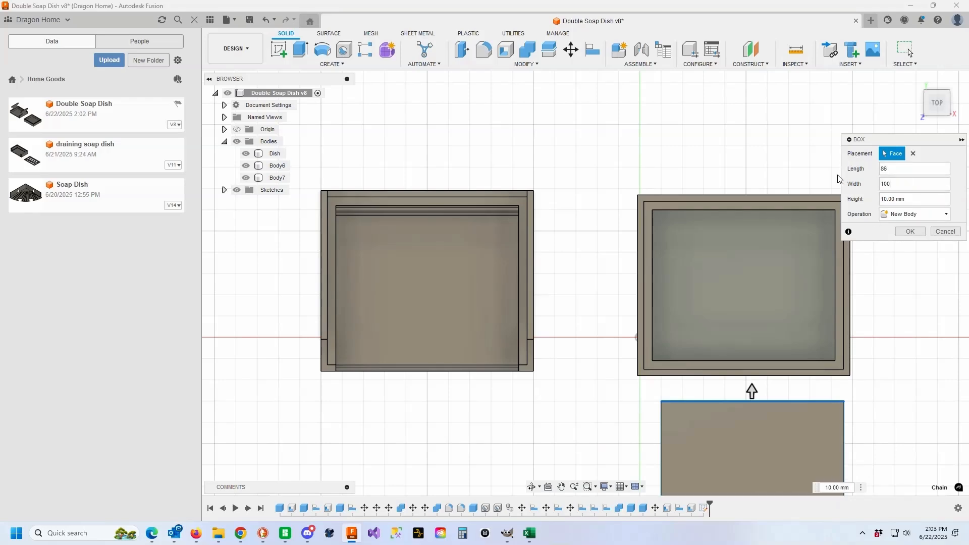
click(909, 231)
click(915, 85)
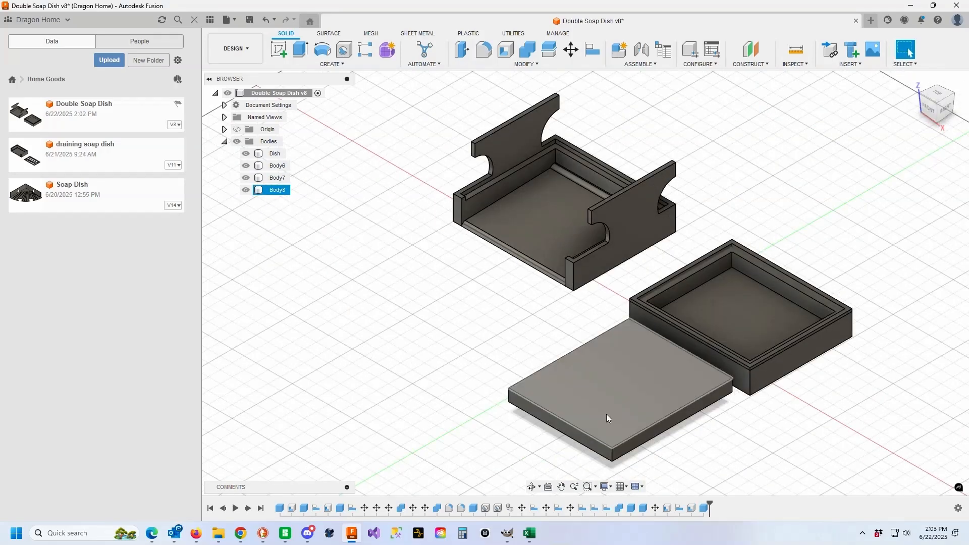
double_click(705, 509)
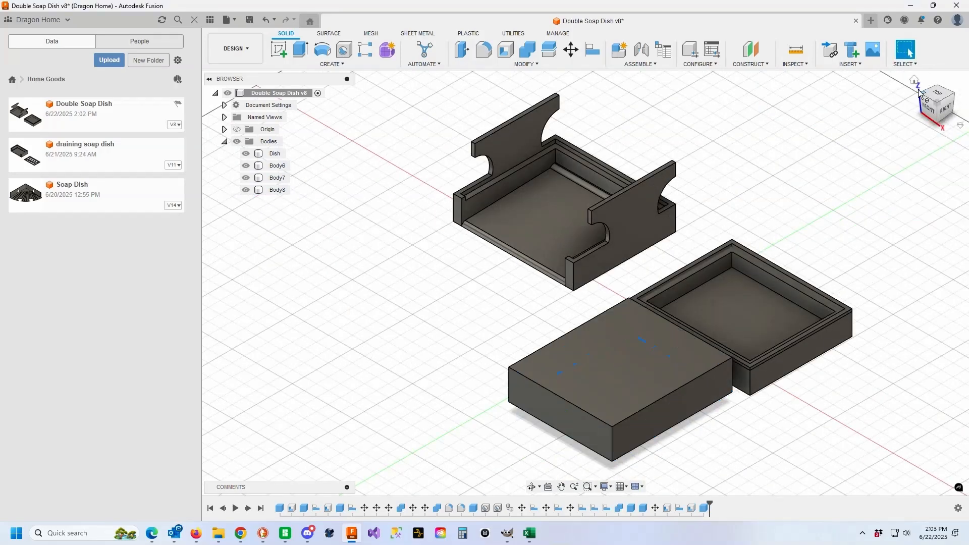
Align the box's top face with the tray's cavity floor, and its 86 mm top edge with the tray's front rim edge.
click(593, 49)
click(622, 364)
click(766, 330)
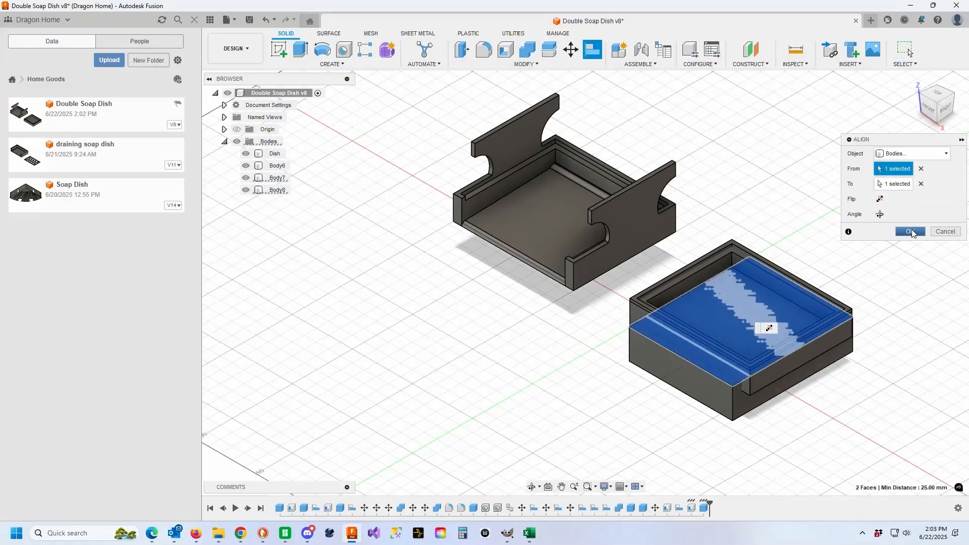
click(911, 232)
click(593, 49)
click(681, 356)
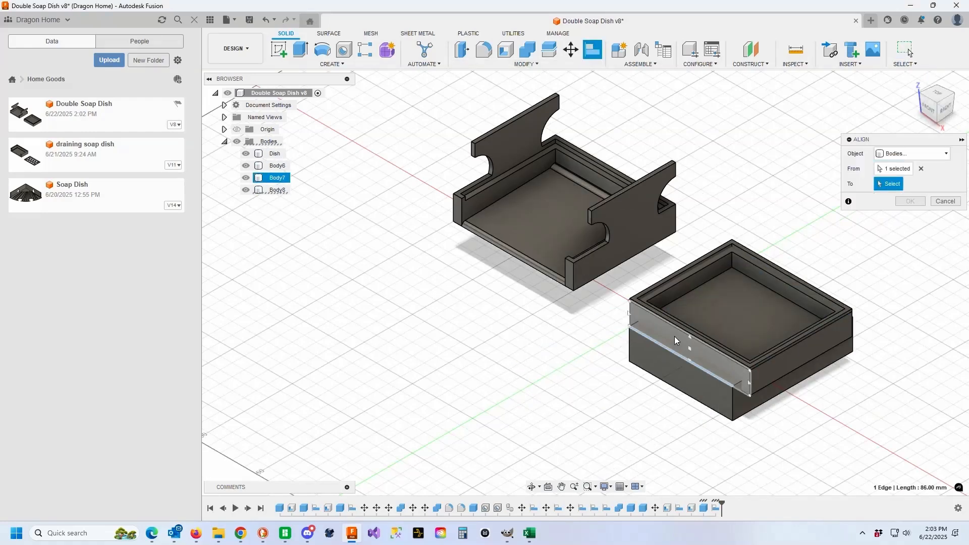
click(690, 333)
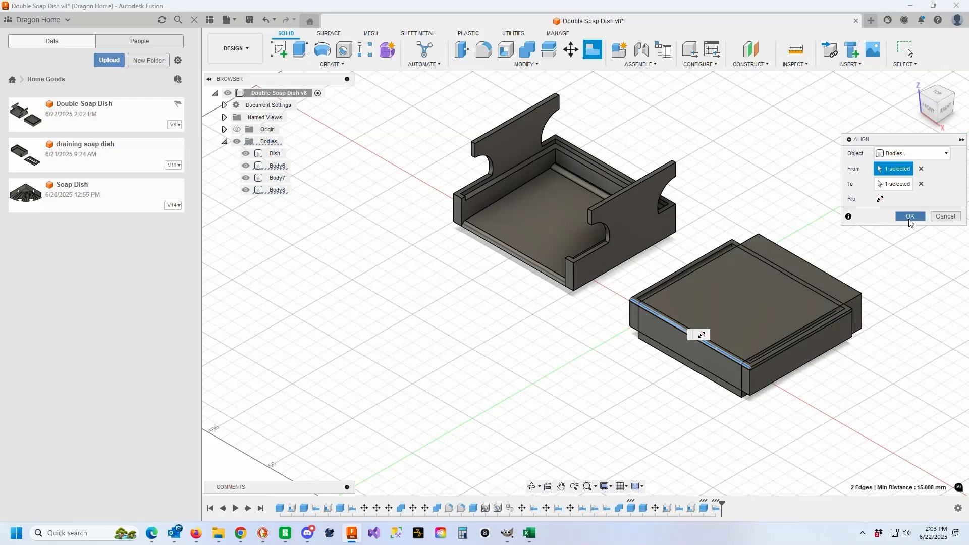
click(909, 219)
Move the box up 10 mm along Z.
click(571, 50)
click(937, 93)
click(709, 159)
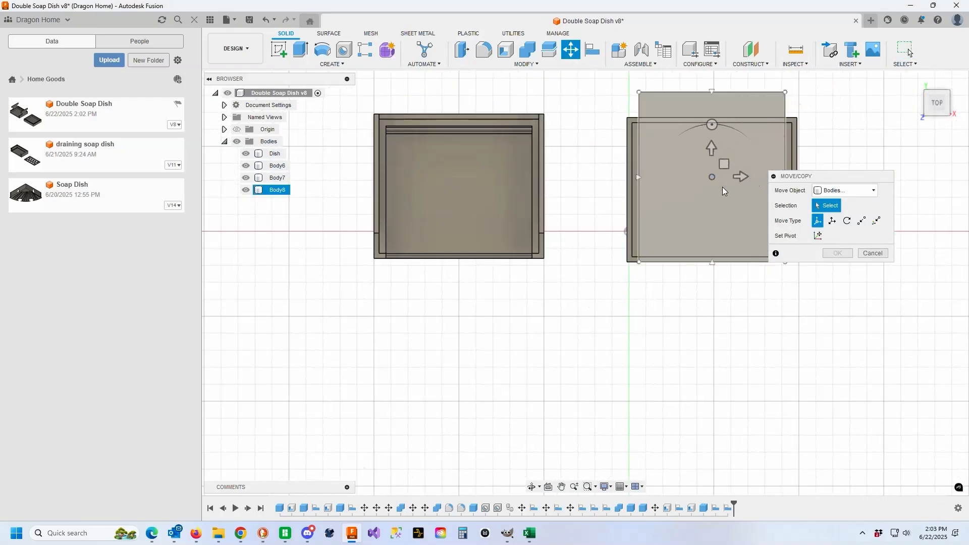
click(950, 114)
click(702, 324)
drag(690, 331, 691, 315)
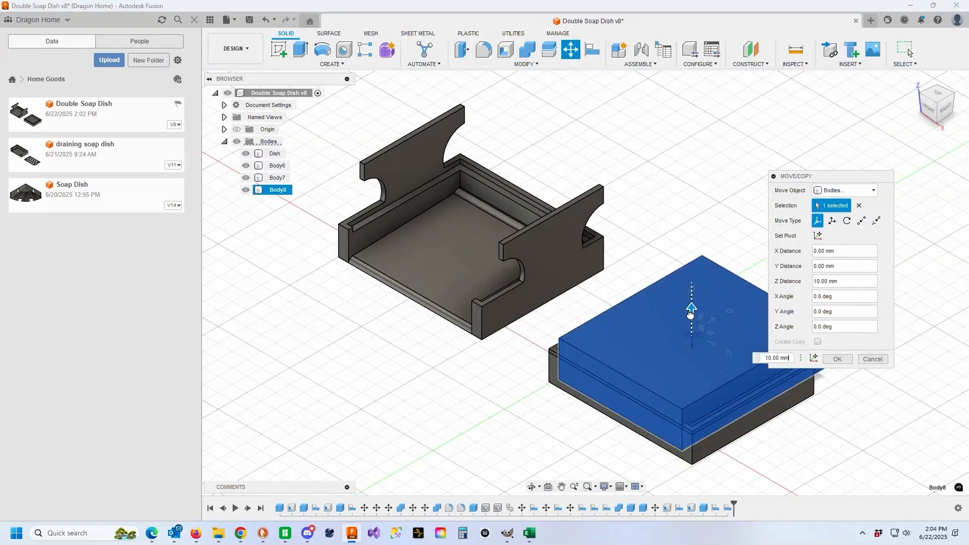
click(837, 359)
Move the two tray bodies 24 mm along Y relative to the box.
click(571, 50)
click(702, 323)
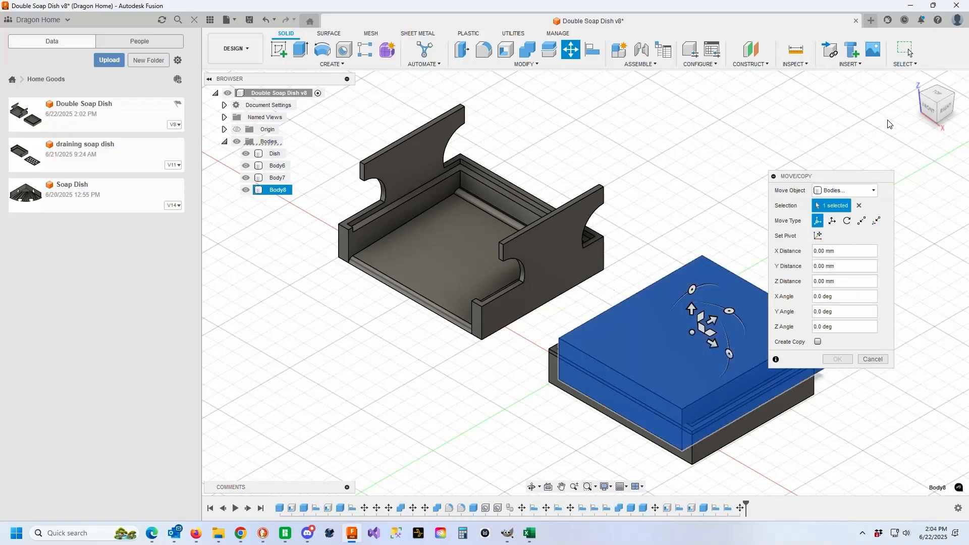
click(937, 93)
drag(734, 260, 729, 221)
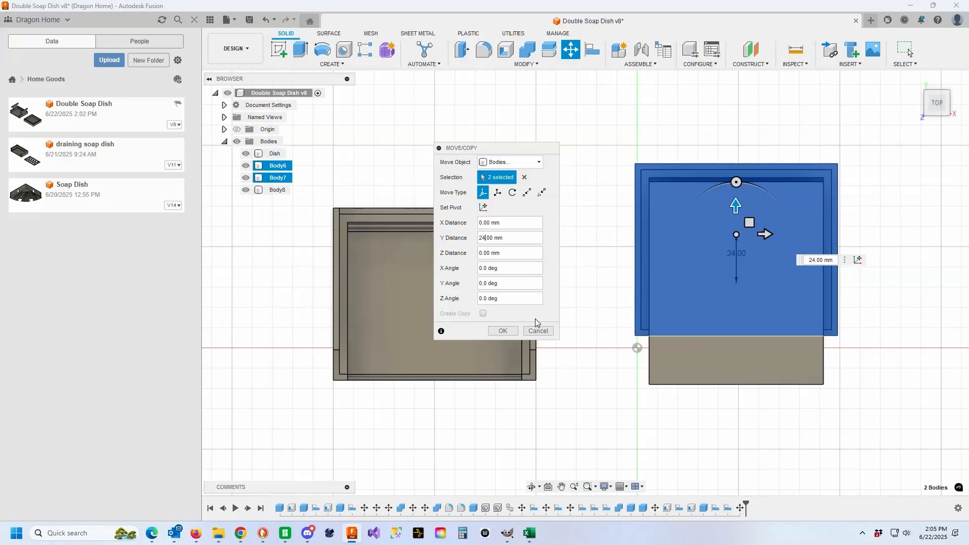
key(Return)
Try tilting the box 10 degrees about the X axis, and undo the rotation.
click(916, 81)
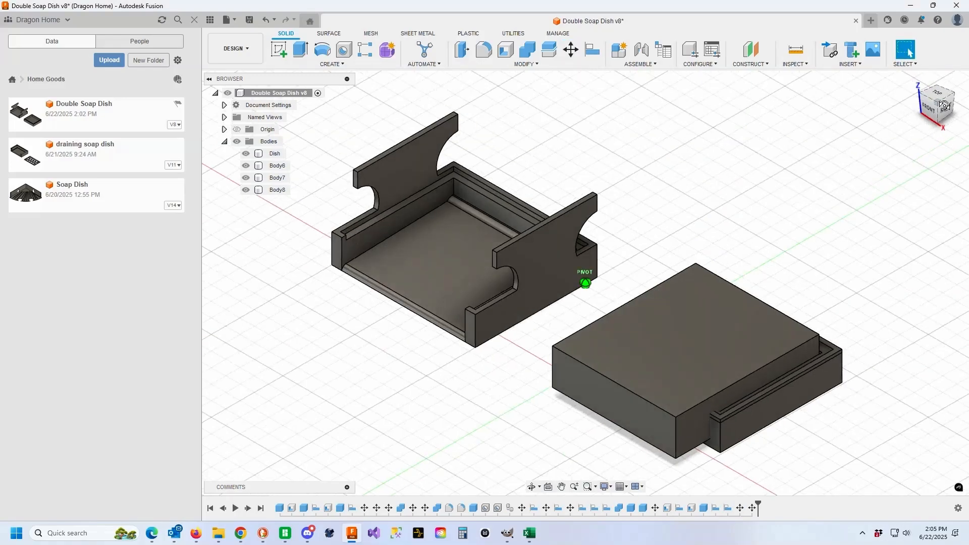
mouse_move(945, 106)
mouse_down()
mouse_move(963, 103)
mouse_move(943, 91)
mouse_up()
click(571, 50)
click(671, 303)
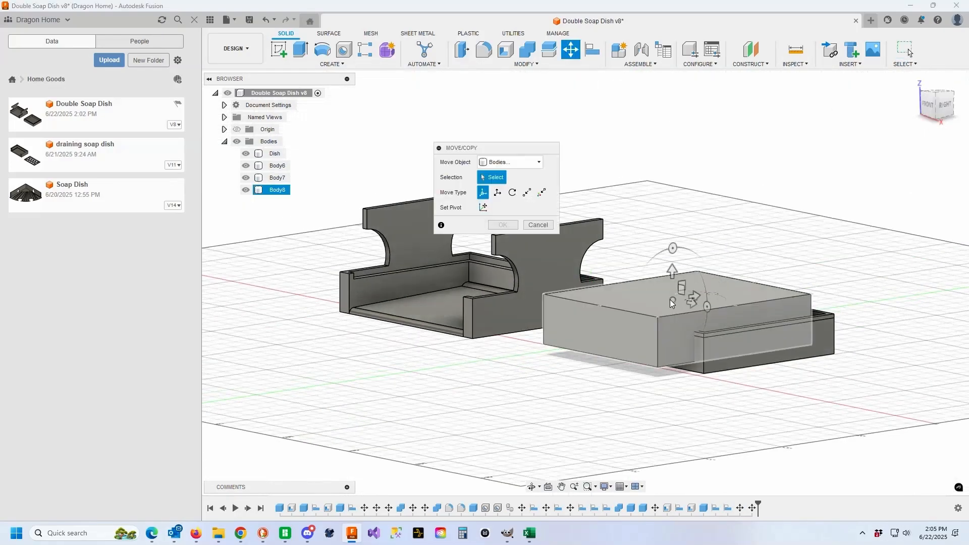
drag(659, 253, 652, 256)
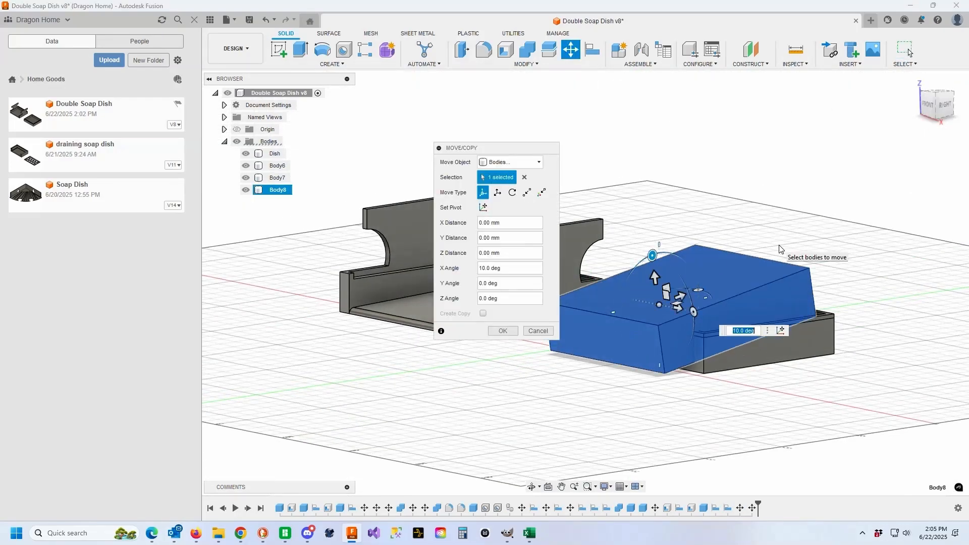
click(503, 331)
key(ctrl+z)
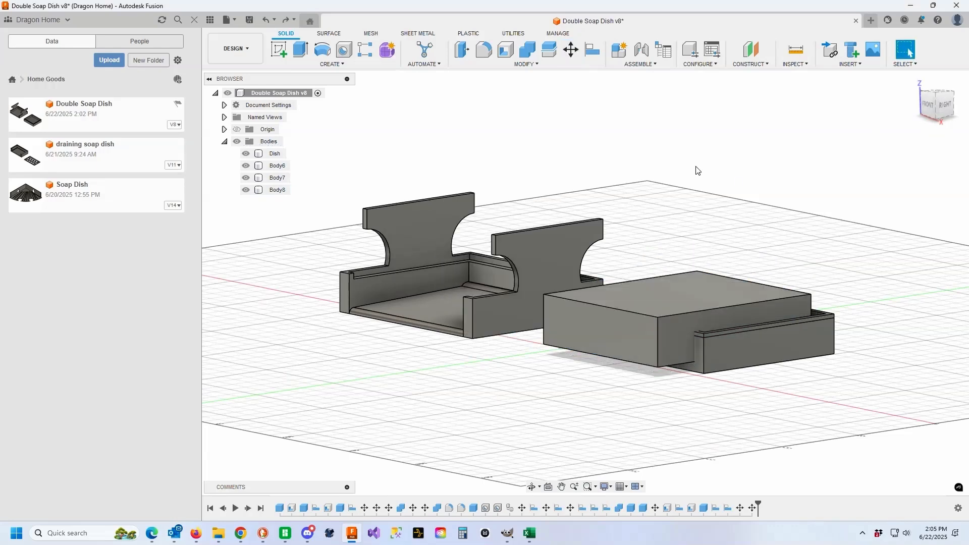
Tilt the box 5 degrees about the X axis.
key(m)
click(615, 302)
drag(674, 243, 650, 243)
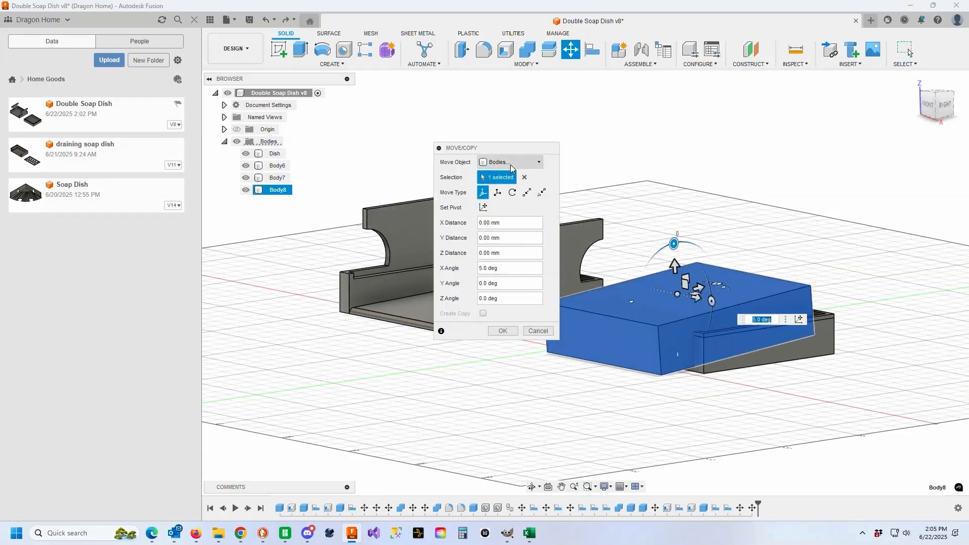
click(503, 331)
Try cutting the tilted box from the outer tray body with Combine, and undo the cut.
click(944, 105)
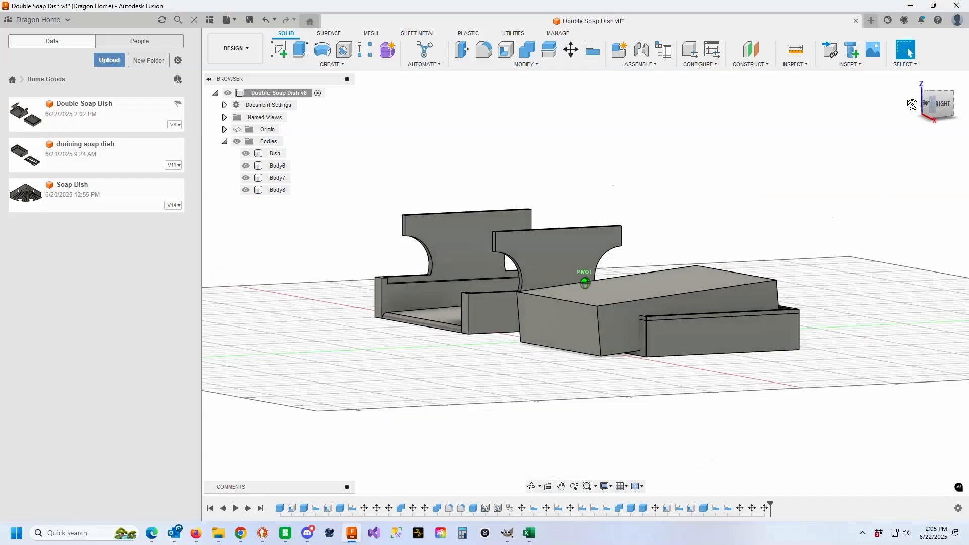
click(922, 83)
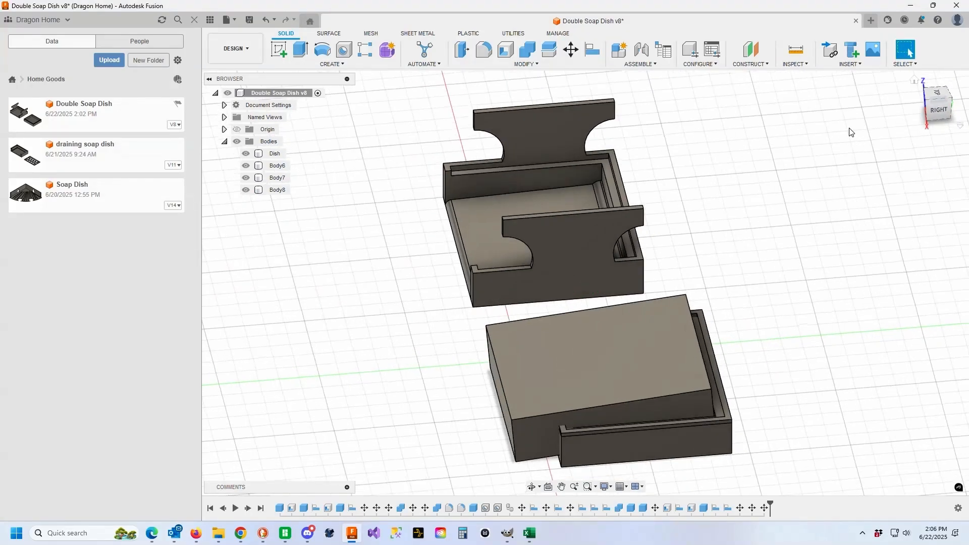
click(541, 65)
click(499, 140)
click(616, 371)
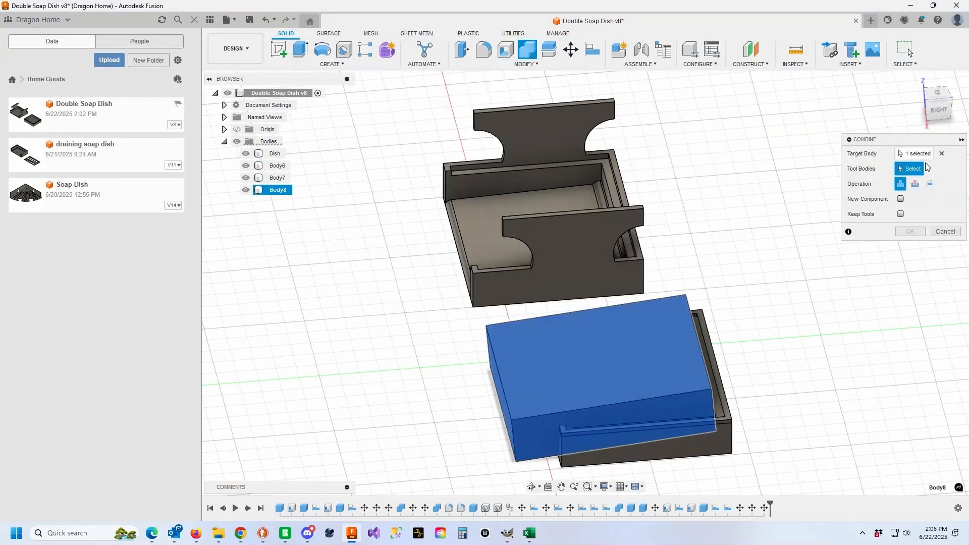
click(941, 154)
click(709, 355)
click(585, 368)
click(915, 184)
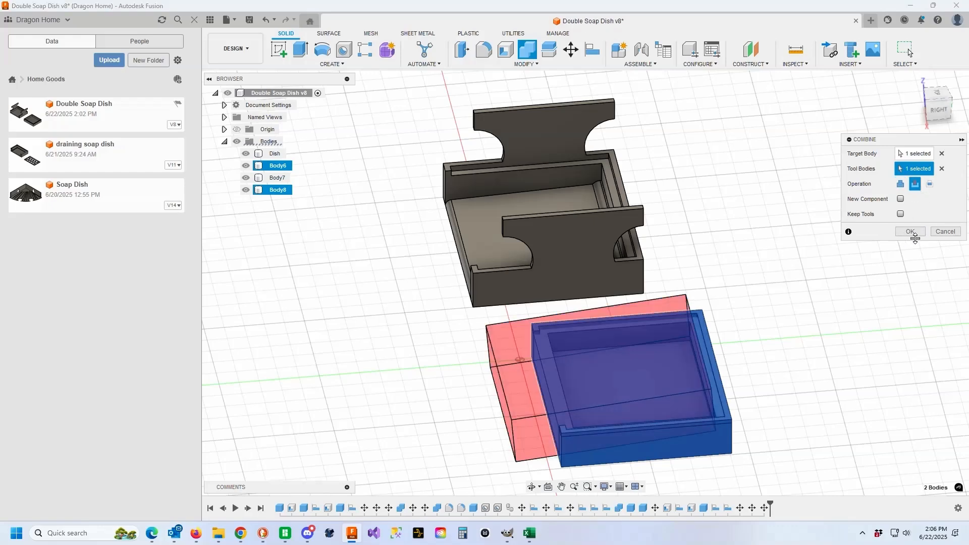
click(911, 231)
click(933, 131)
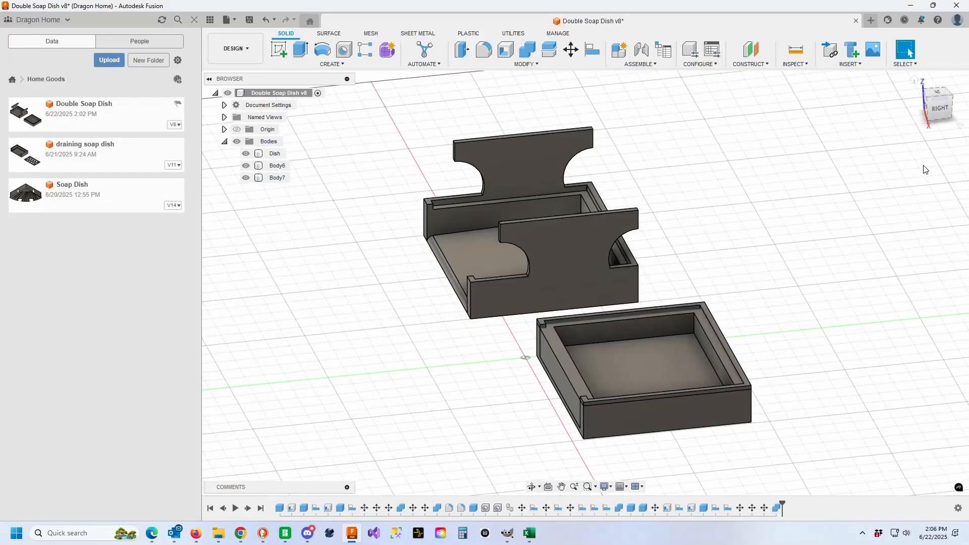
key(ctrl+z)
Join the outer and inner tray bodies into one body with Combine.
click(276, 166)
ctrl+click(277, 177)
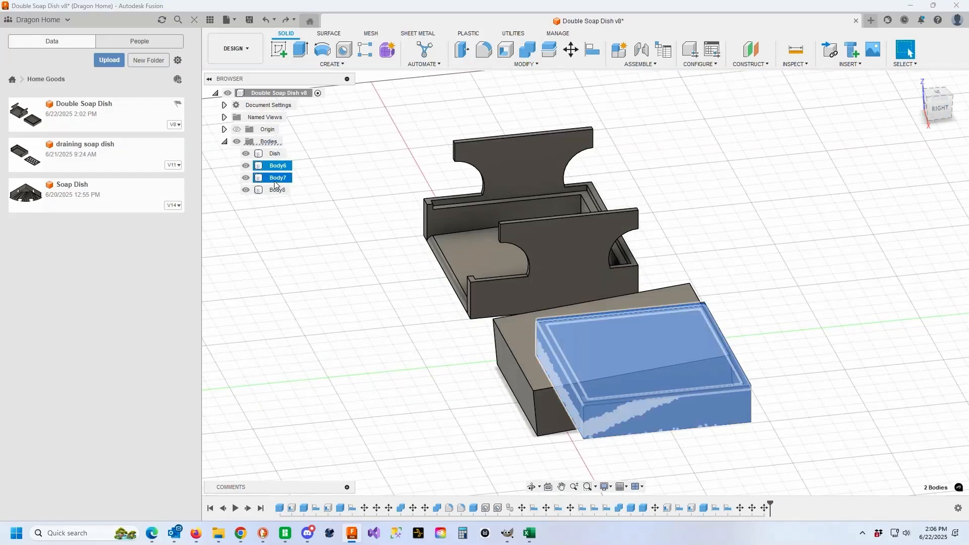
right_click(276, 179)
click(526, 64)
click(473, 137)
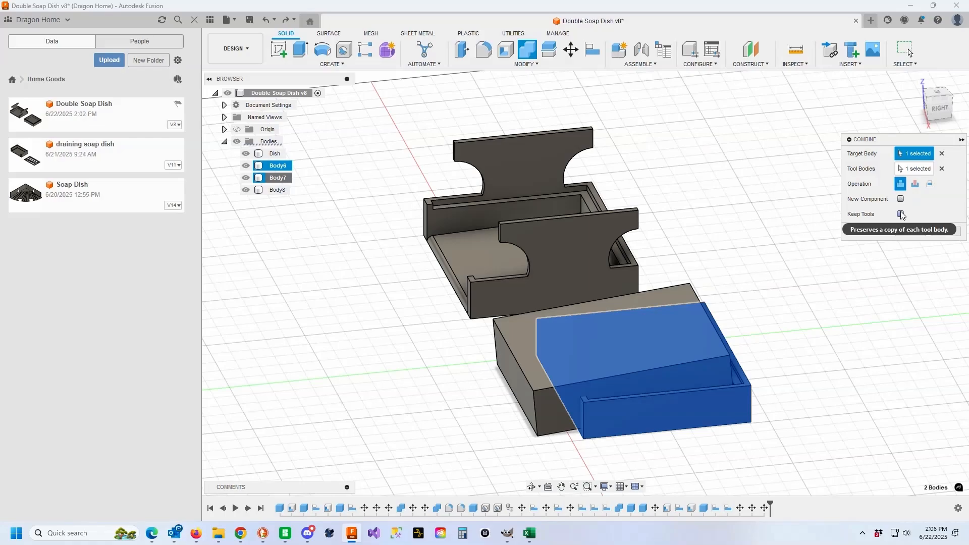
click(909, 231)
Inspect the floor of the cut tray and undo the cut made with the tilted box.
shift+middle_drag(732, 257, 796, 307)
click(679, 359)
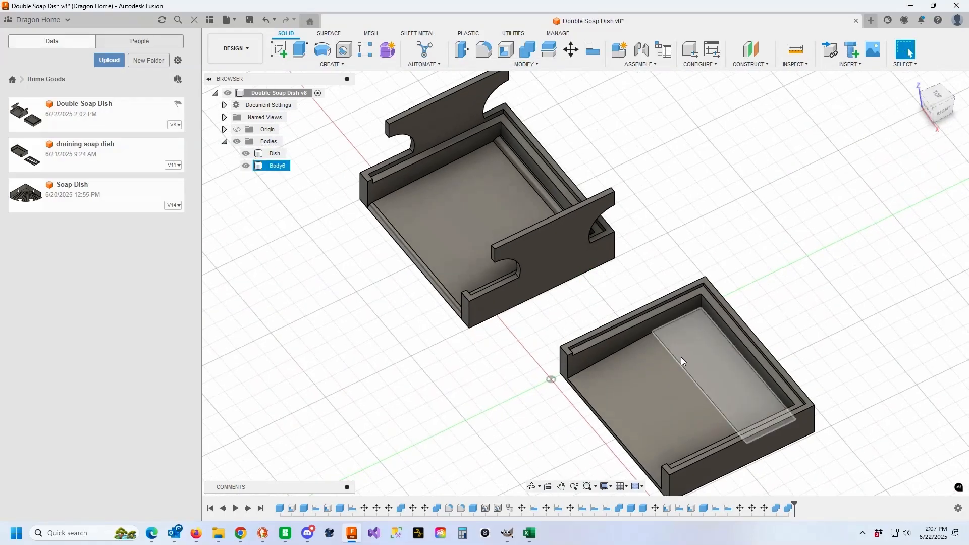
click(887, 186)
key(ctrl+z)
Rotate the tilted box by -3 degrees about the X axis.
click(575, 58)
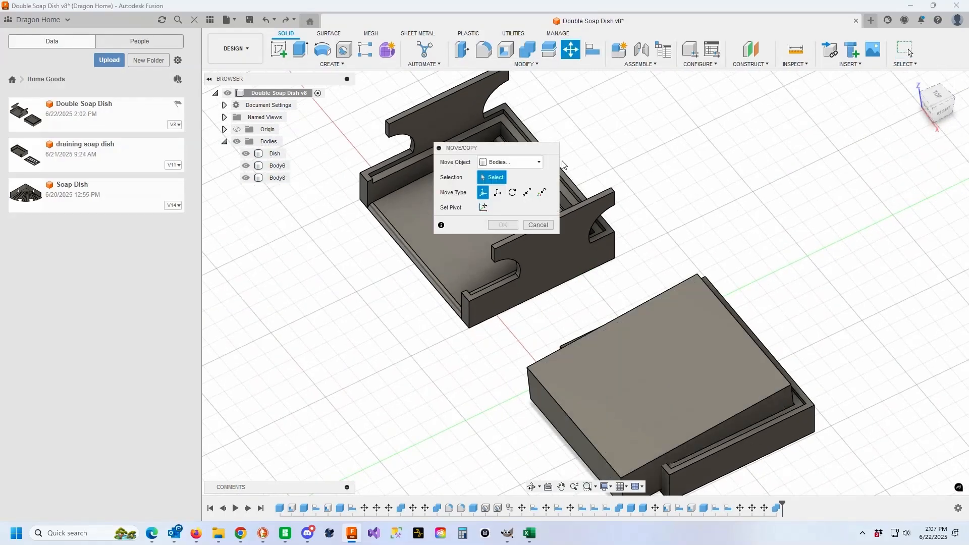
click(662, 385)
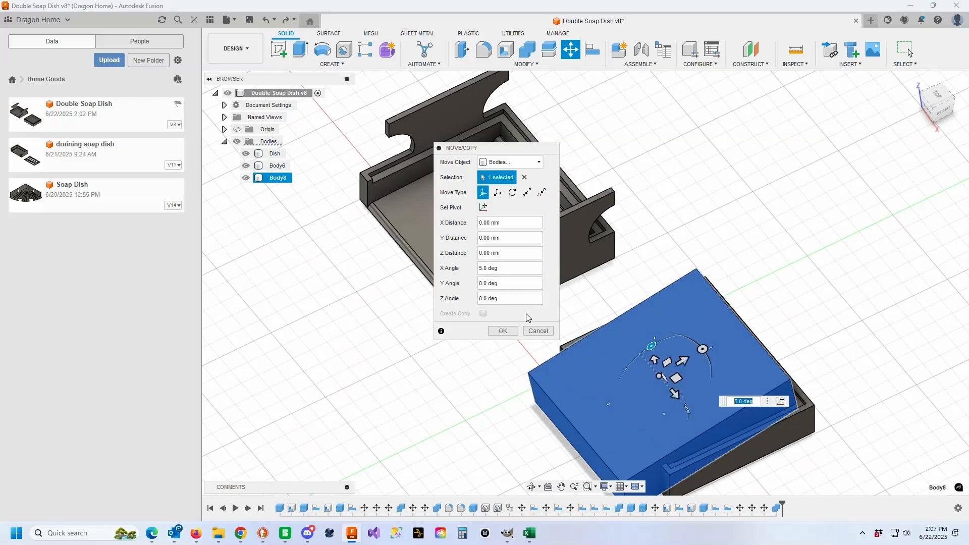
text(-3)
click(506, 327)
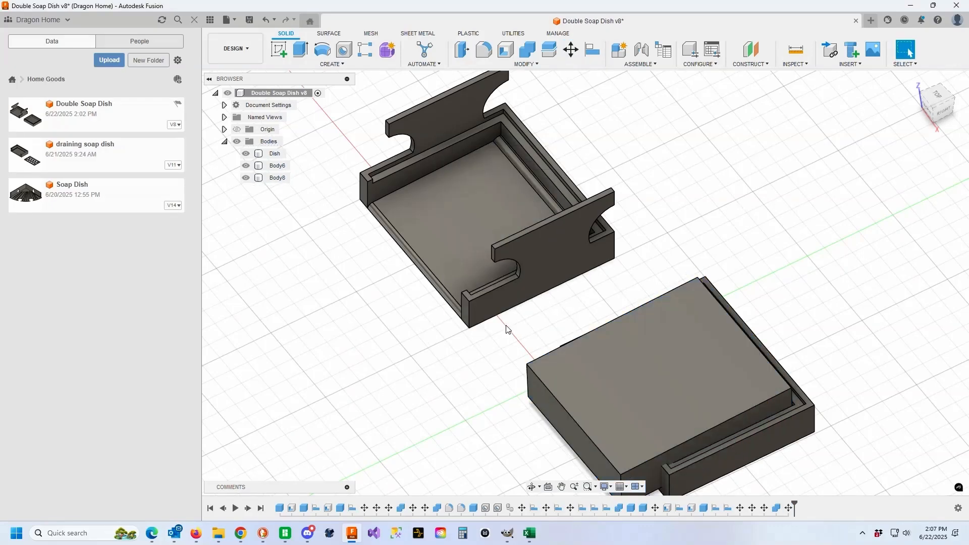
Cut the box from the joined tray body with Combine.
click(528, 56)
click(799, 391)
click(777, 377)
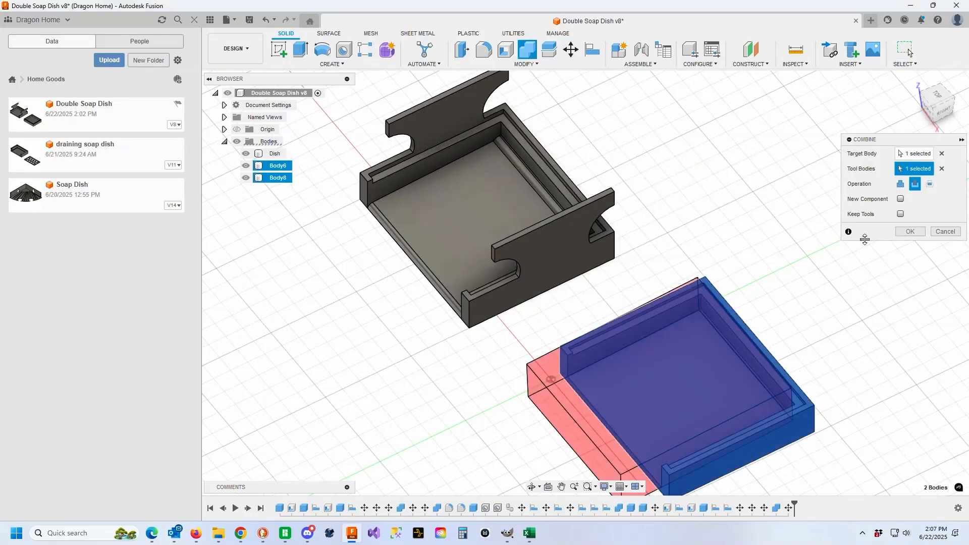
click(908, 232)
Fillet the front edge of the tray floor, and fillet the crease near the cavity's rear wall with a 3 mm radius.
drag(933, 107, 966, 75)
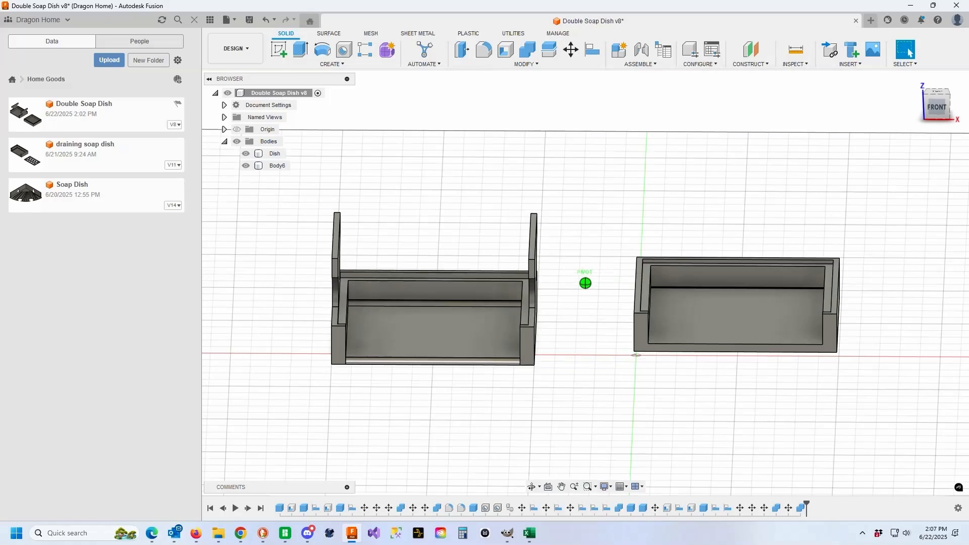
click(484, 49)
click(707, 344)
key(Return)
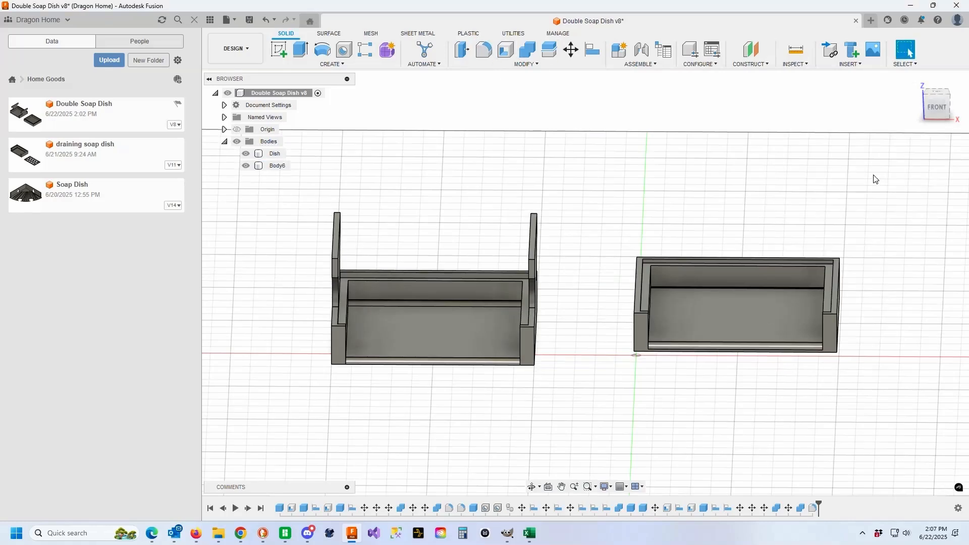
click(740, 287)
text(f)
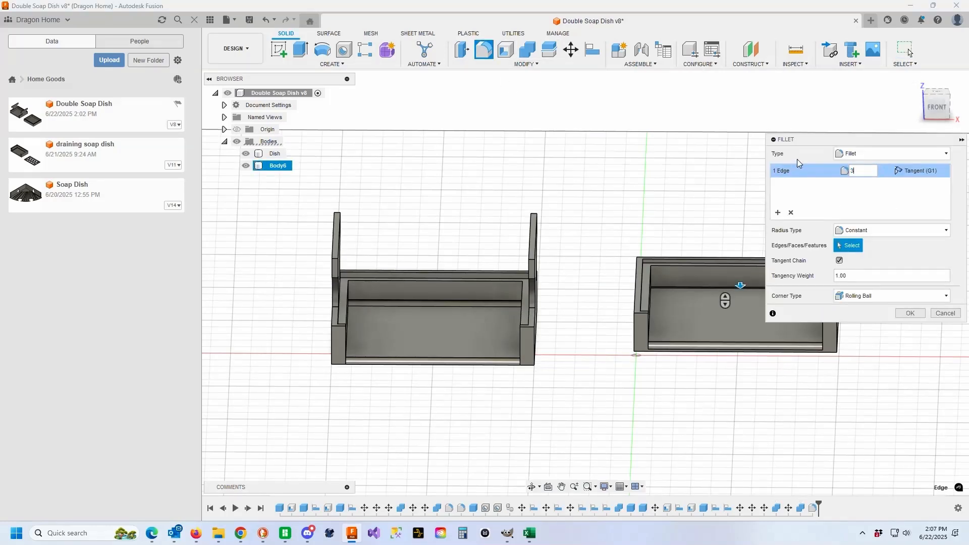
text(3)
click(909, 313)
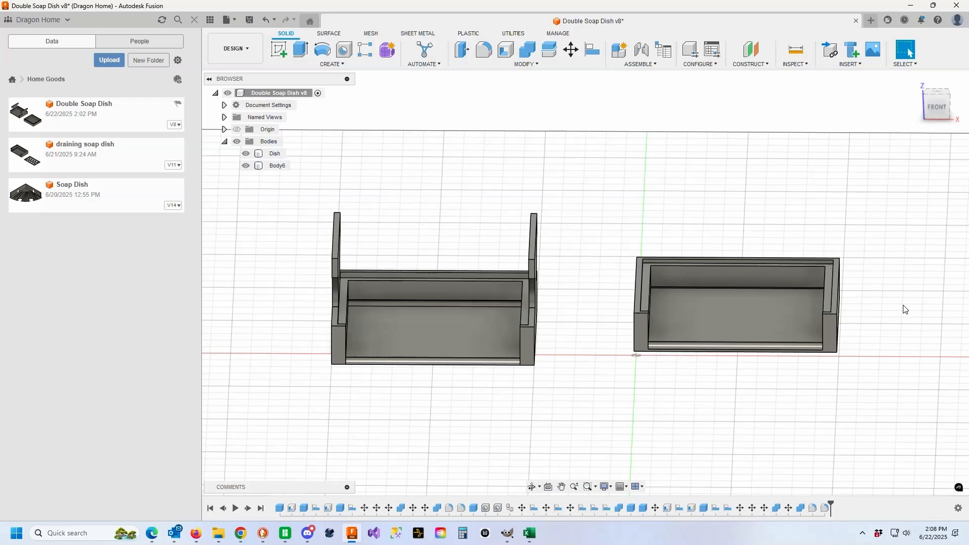
Try aligning the top edge of one dish support with the tray's side rim, and undo the alignment.
click(593, 49)
click(914, 80)
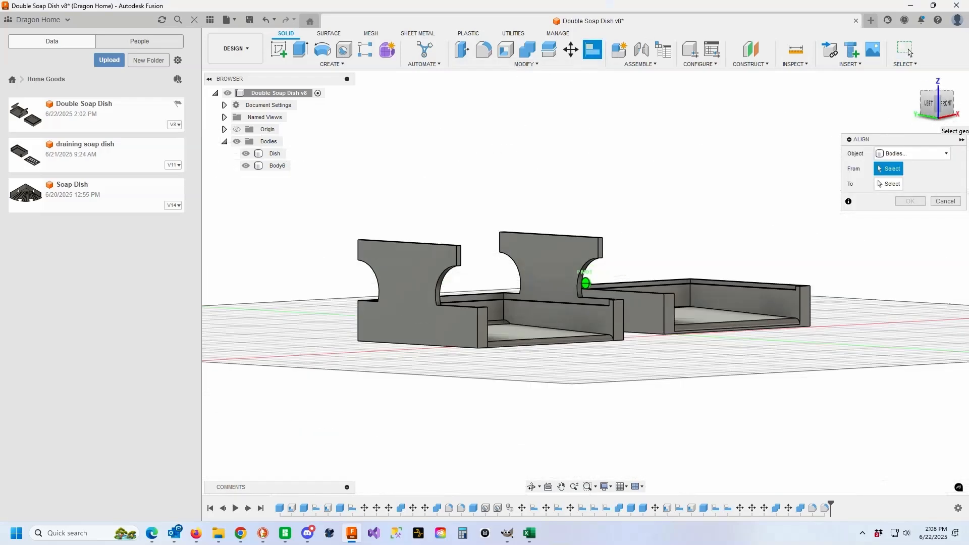
click(419, 245)
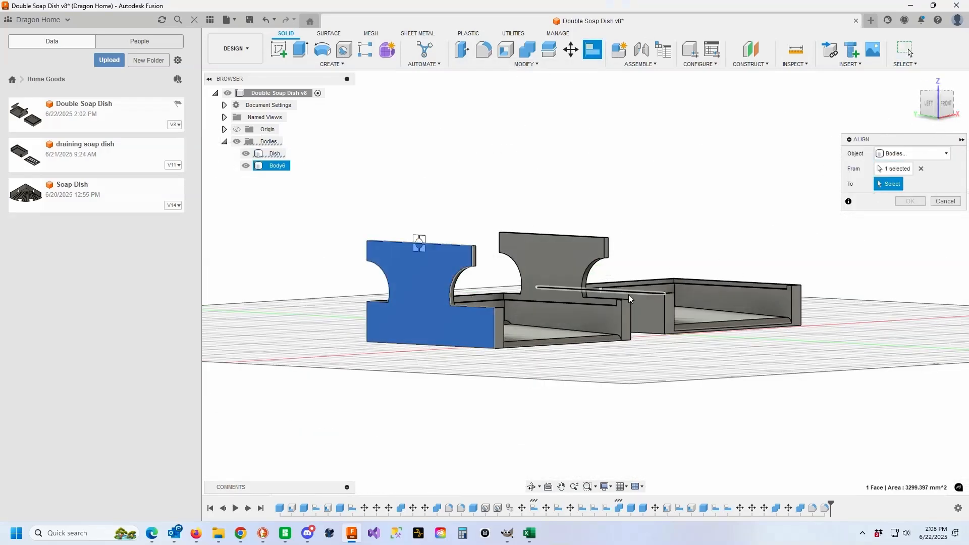
scroll(666, 266, up, 5)
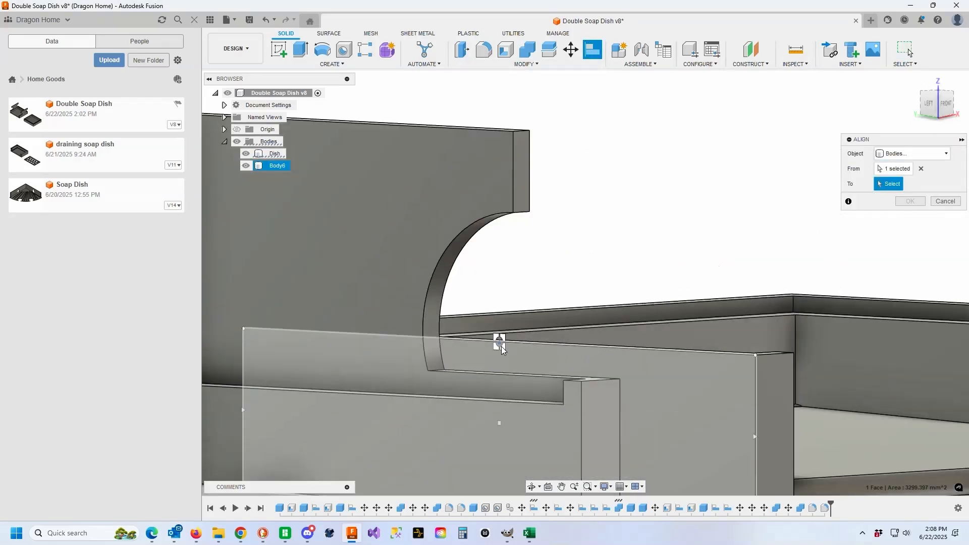
click(505, 349)
key(Return)
scroll(732, 256, down, 8)
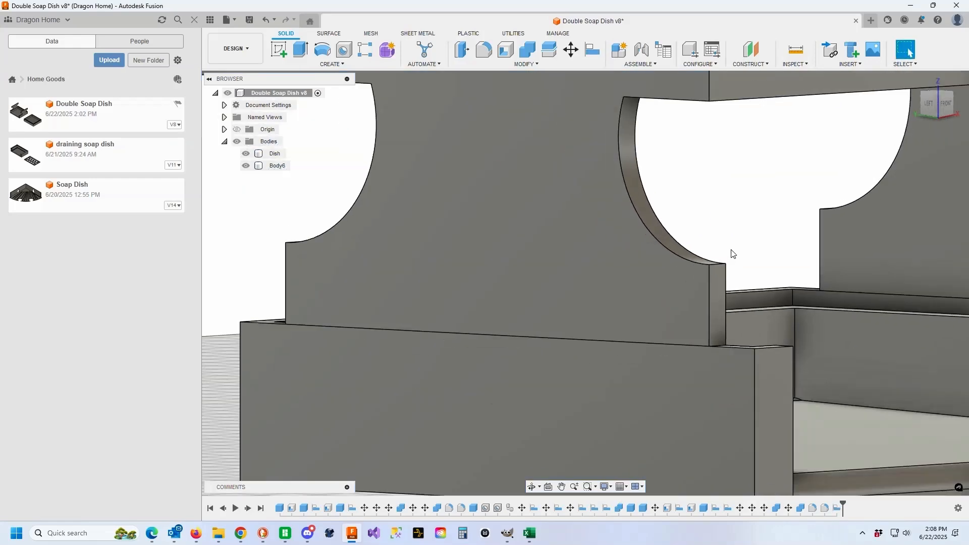
scroll(733, 239, down, 3)
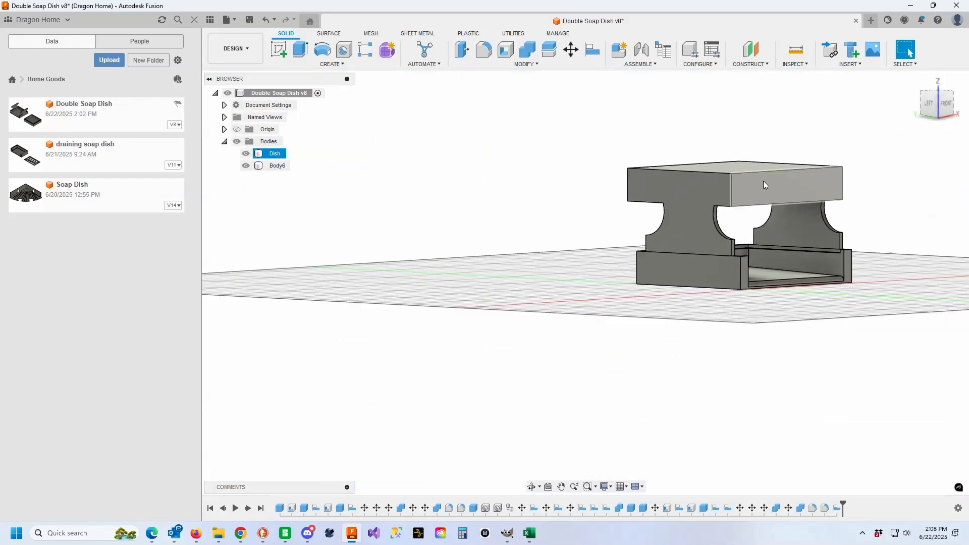
click(763, 181)
key(ctrl+z)
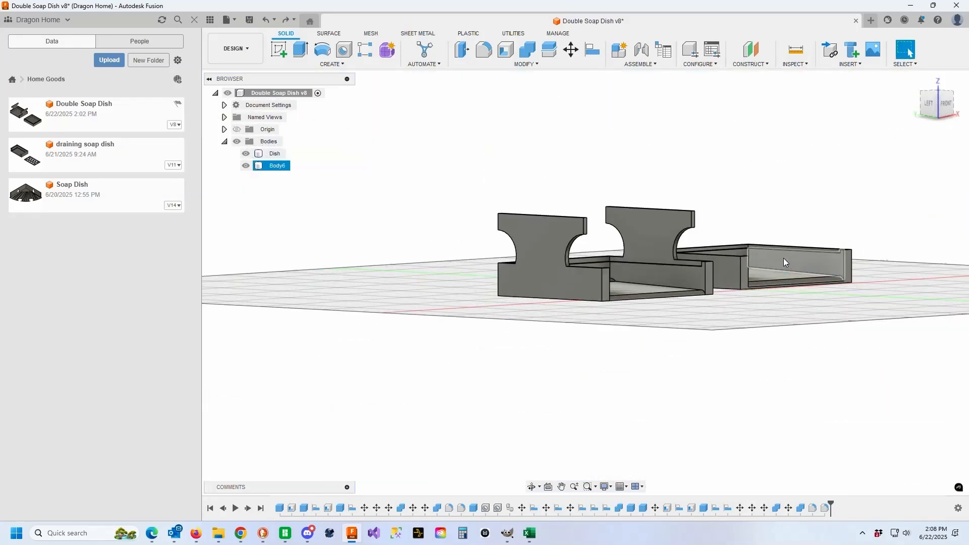
Align the lower edge of the upper tray's side face with the top edge of the dish's support.
drag(939, 105, 858, 123)
click(593, 50)
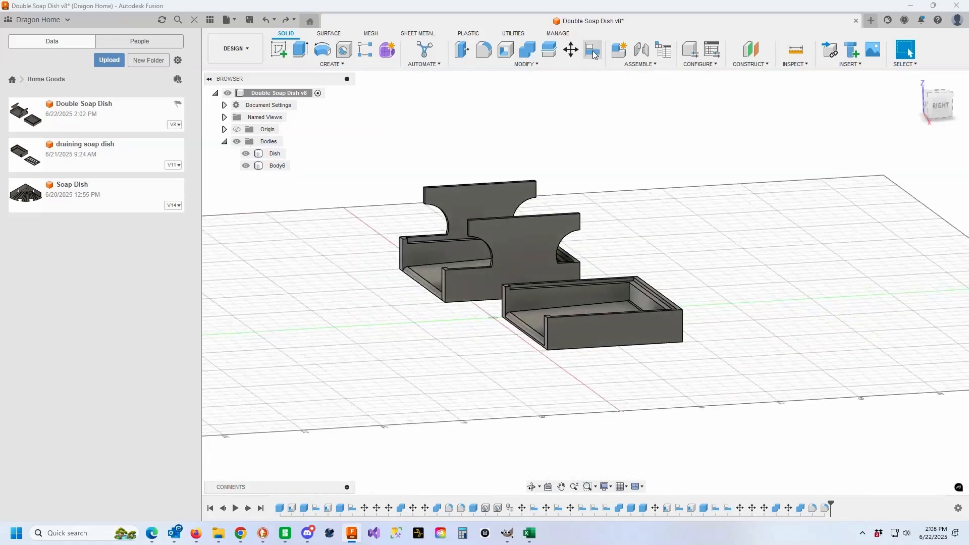
click(620, 345)
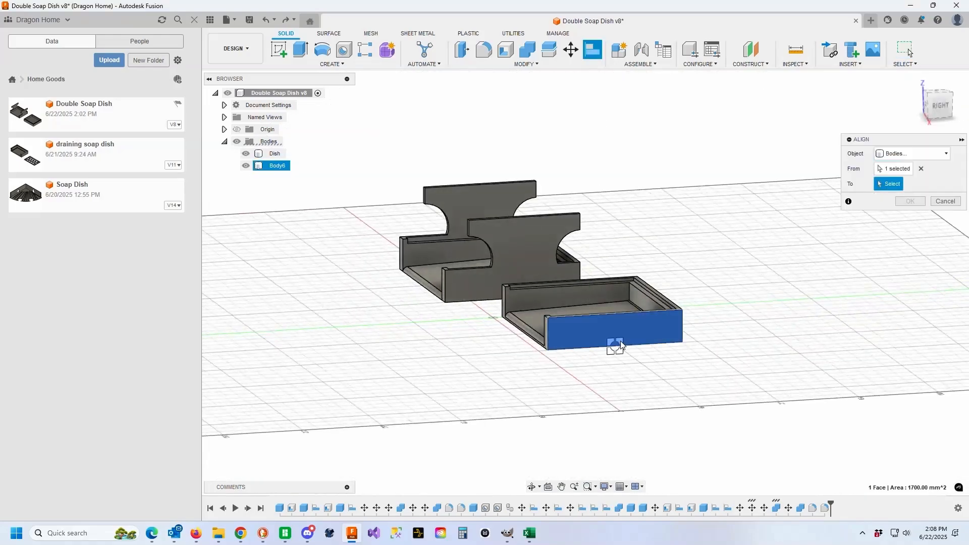
click(525, 227)
key(Return)
mouse_move(586, 282)
shift+middle_down()
mouse_move(672, 267)
mouse_move(621, 285)
mouse_move(641, 389)
mouse_move(636, 308)
shift+middle_up()
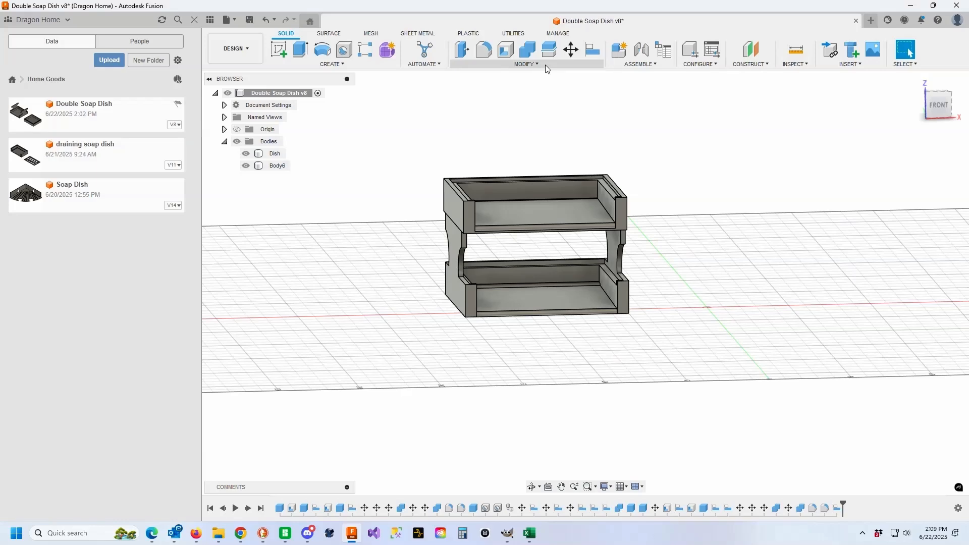
Move the upper tray body by -3 mm along the Z axis.
click(571, 49)
click(538, 223)
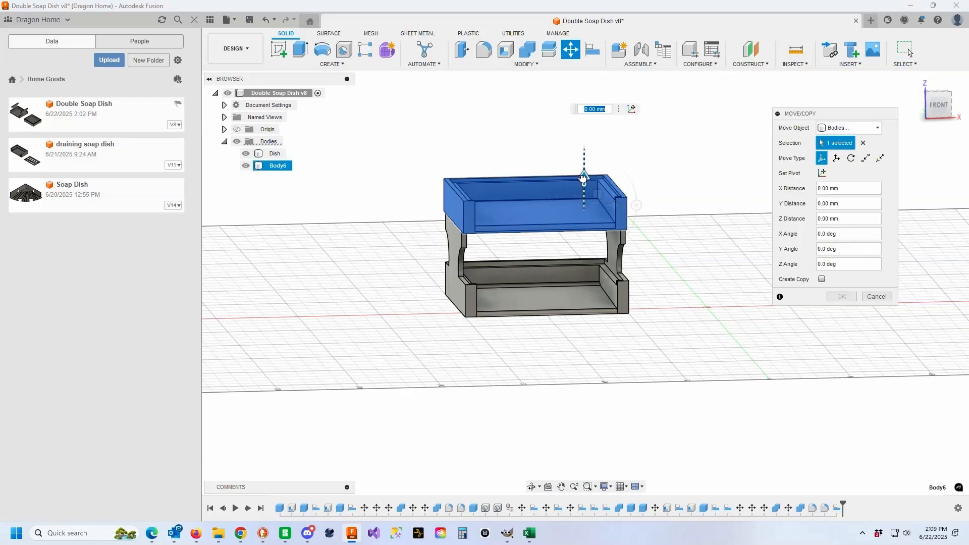
drag(580, 185, 582, 201)
key(Return)
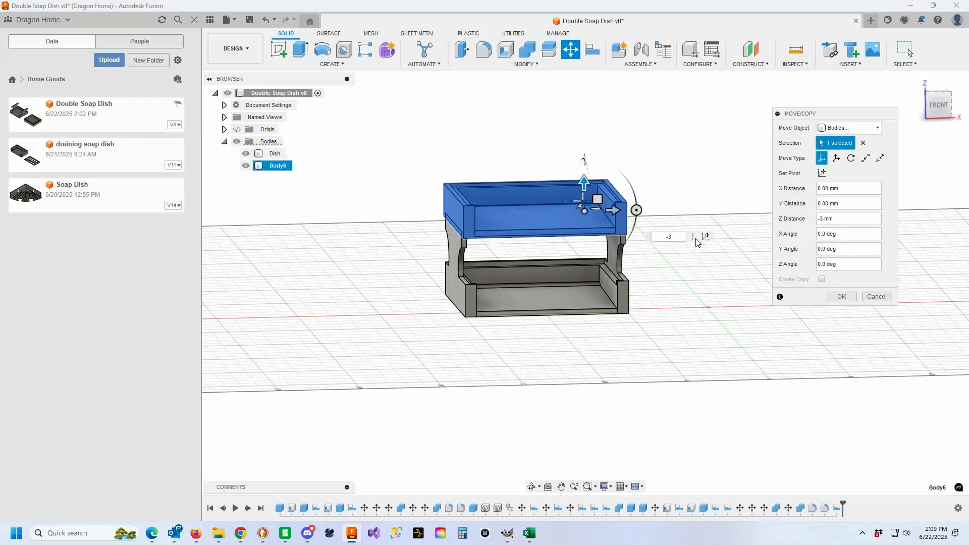
shift+middle_drag(585, 283, 560, 285)
Save the design with the version description "double decker".
drag(949, 82, 910, 101)
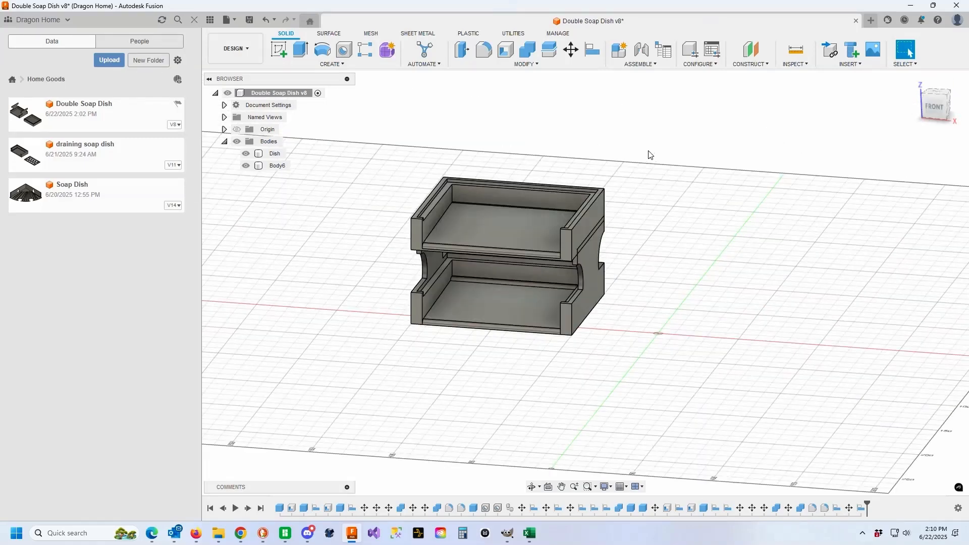
click(253, 22)
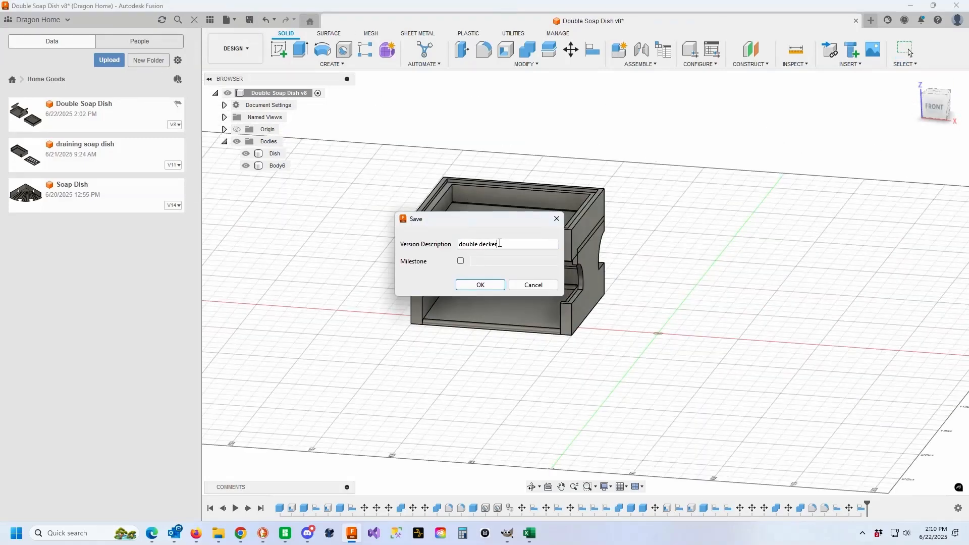
key(Return)
Join the upper tray to the Dish body with Combine, and save the design.
click(527, 64)
click(503, 123)
click(275, 153)
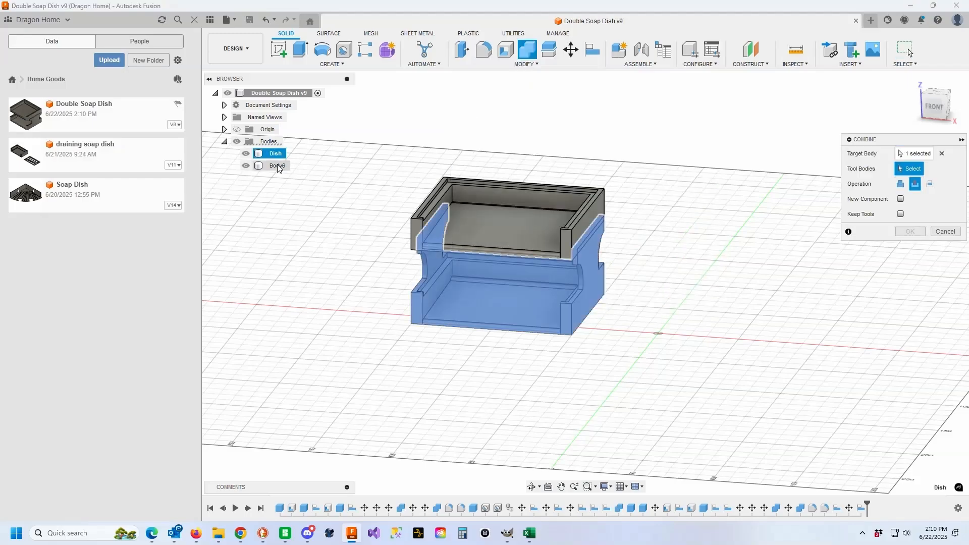
click(278, 166)
key(Return)
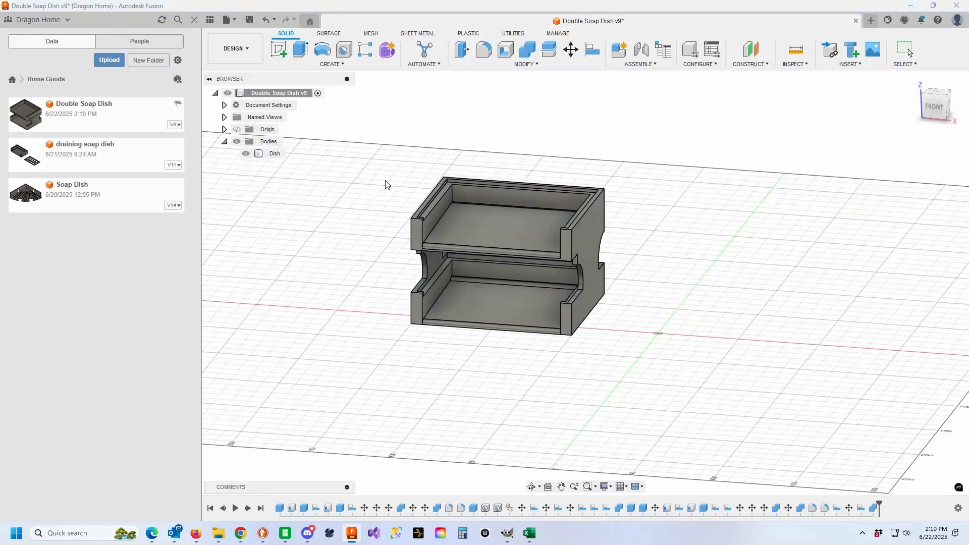
key(Return)
Export the joined double soap dish design to a file.
mouse_move(937, 105)
mouse_down()
mouse_move(891, 95)
mouse_move(933, 89)
mouse_move(886, 97)
mouse_move(951, 93)
mouse_move(898, 109)
mouse_move(947, 119)
mouse_up()
click(238, 23)
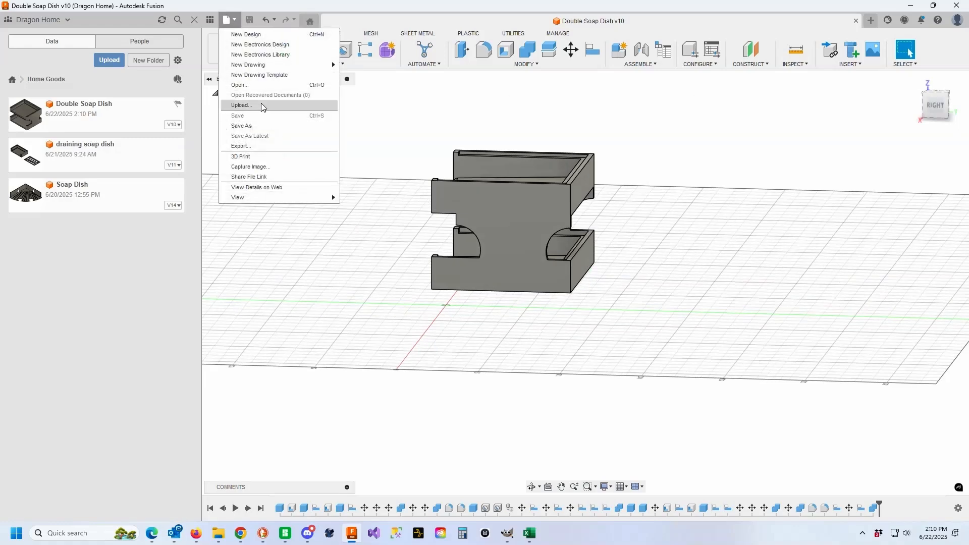
click(255, 147)
click(643, 288)
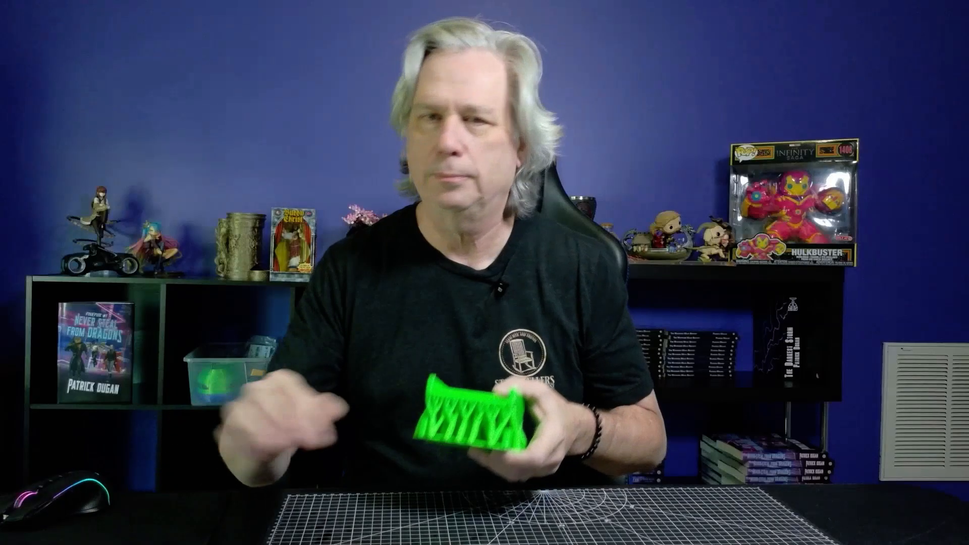
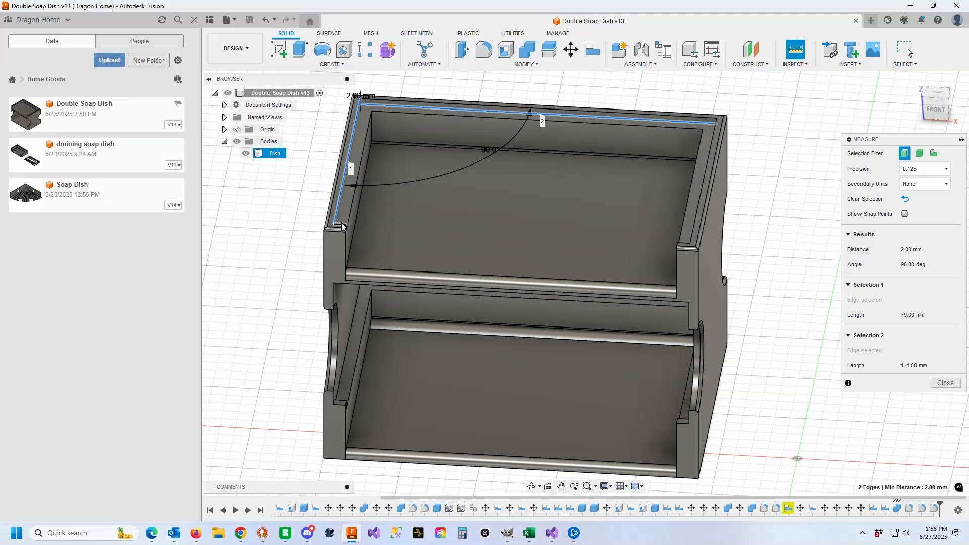
Measure the upper tray's rim recess, including the distance from its rear edge to its short front edge.
click(342, 225)
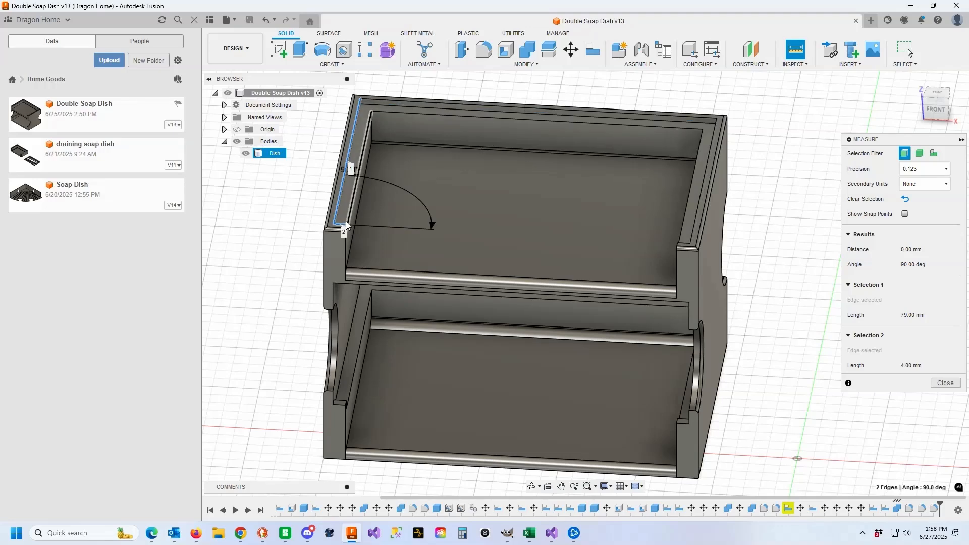
click(945, 383)
key(i)
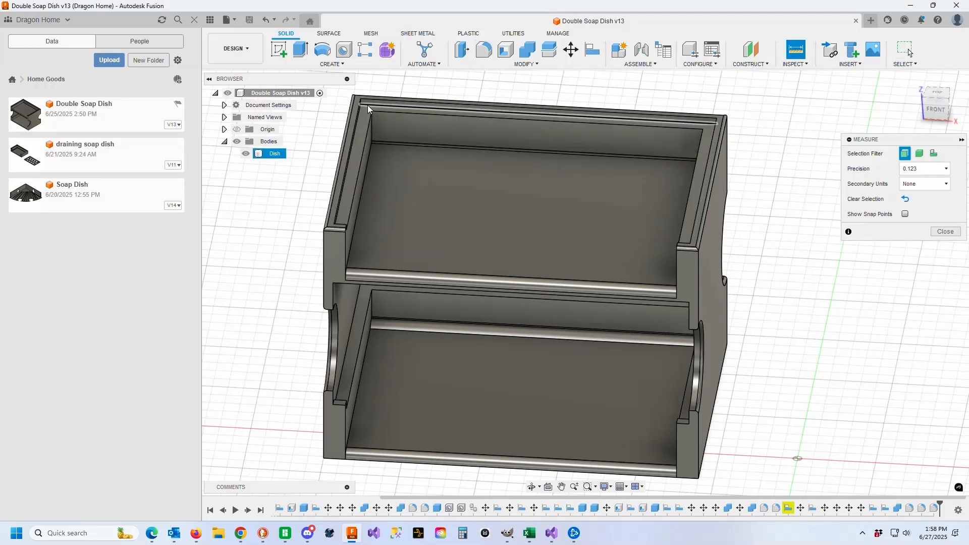
click(367, 105)
click(341, 225)
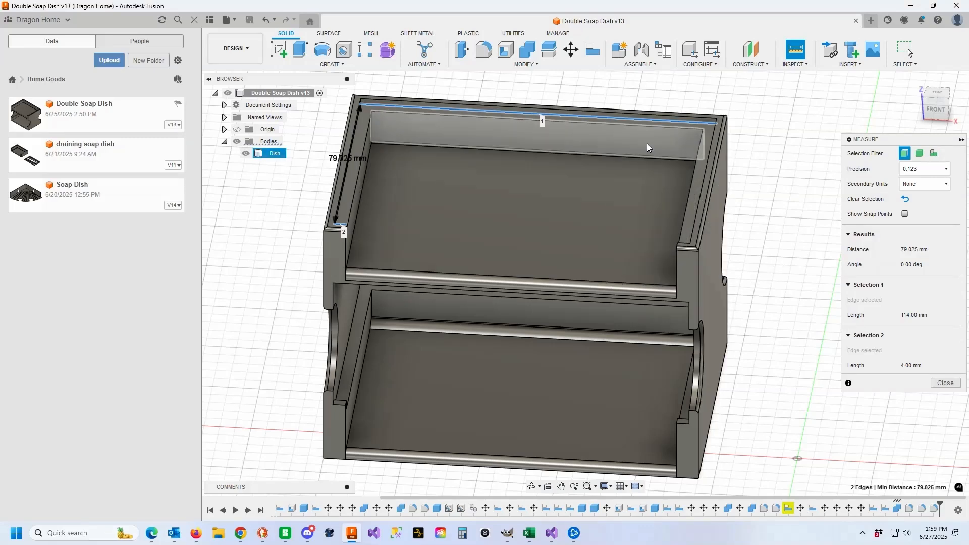
Create a 116.5 x 78 x 3 mm box as a new body on the horizontal plane beside the dish.
click(333, 64)
click(285, 207)
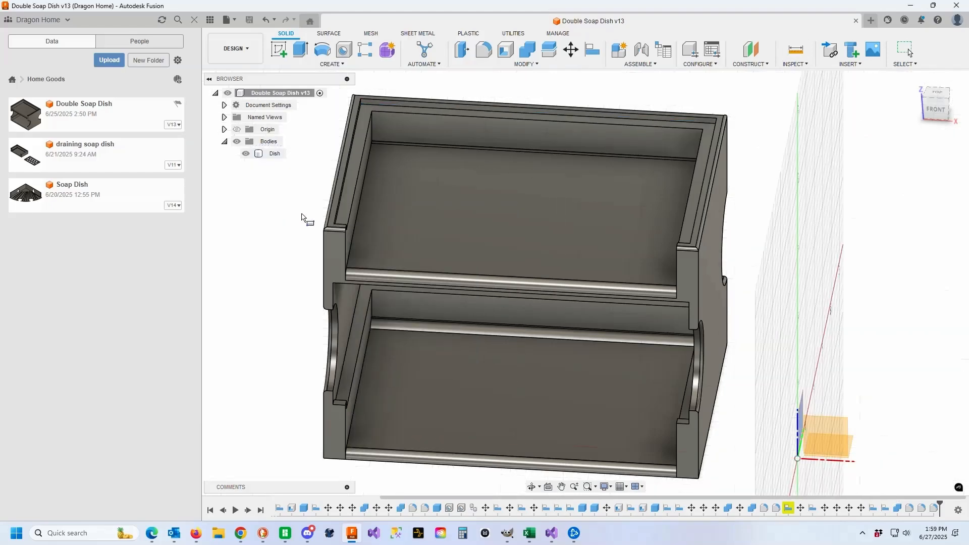
click(835, 374)
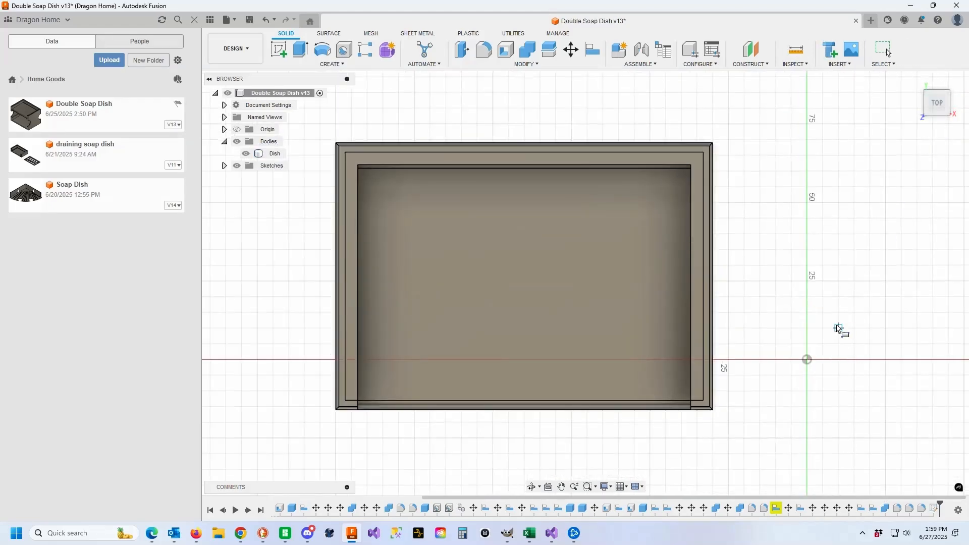
click(823, 281)
click(928, 367)
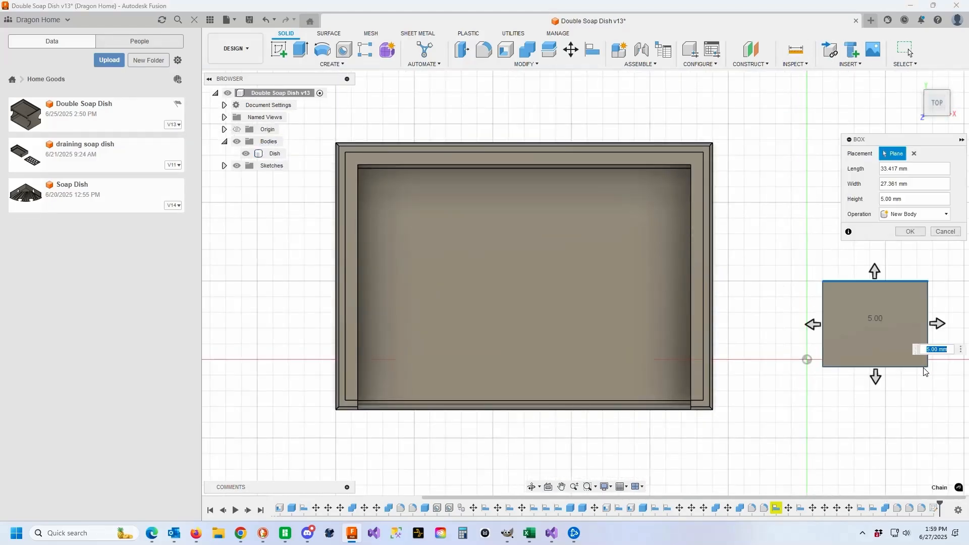
text(33)
text(116.5)
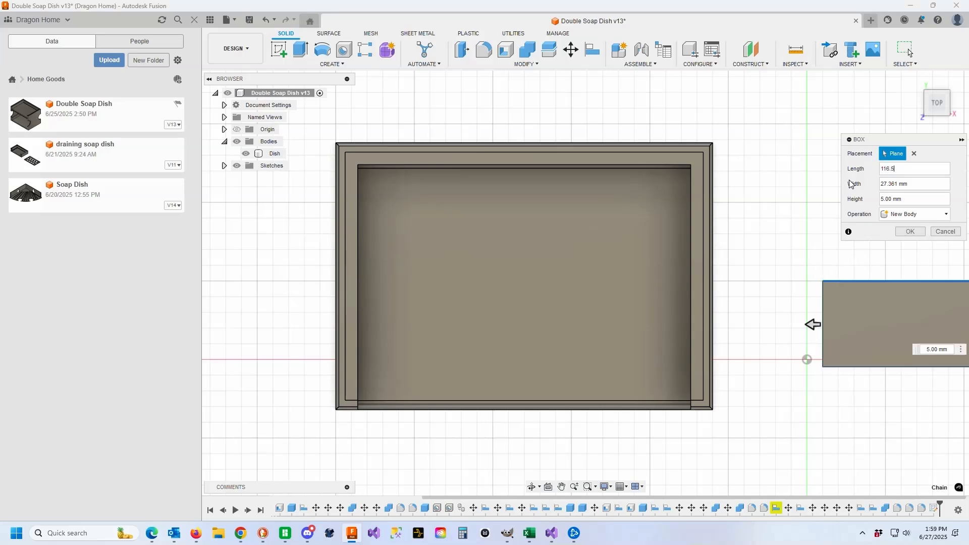
click(919, 182)
text(78)
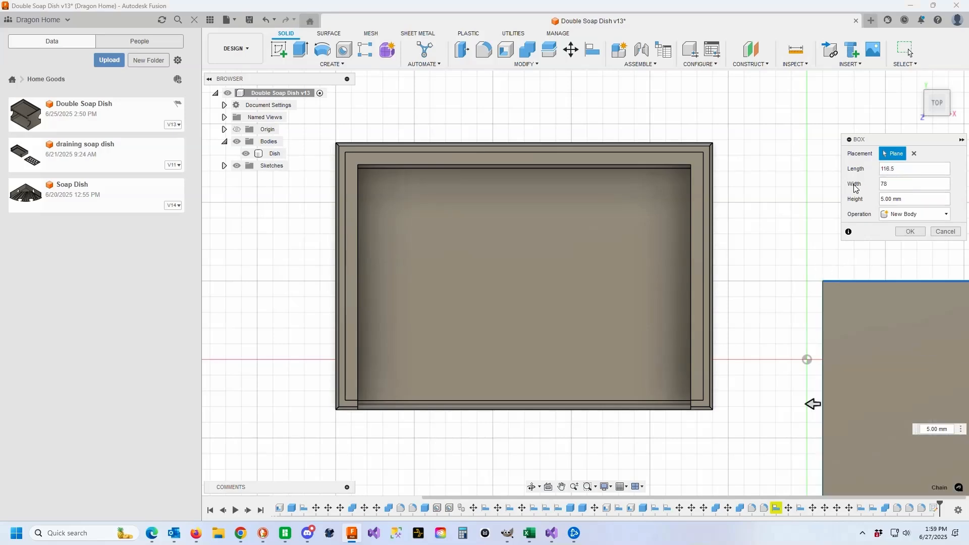
click(927, 198)
text(3)
click(910, 231)
Delete the flat box body beside the dish.
scroll(787, 215, down, 5)
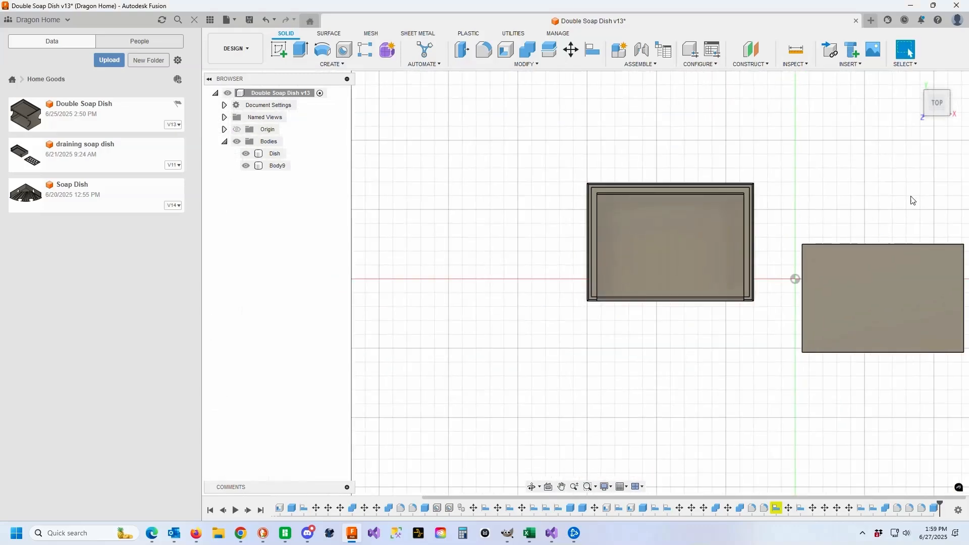
click(898, 316)
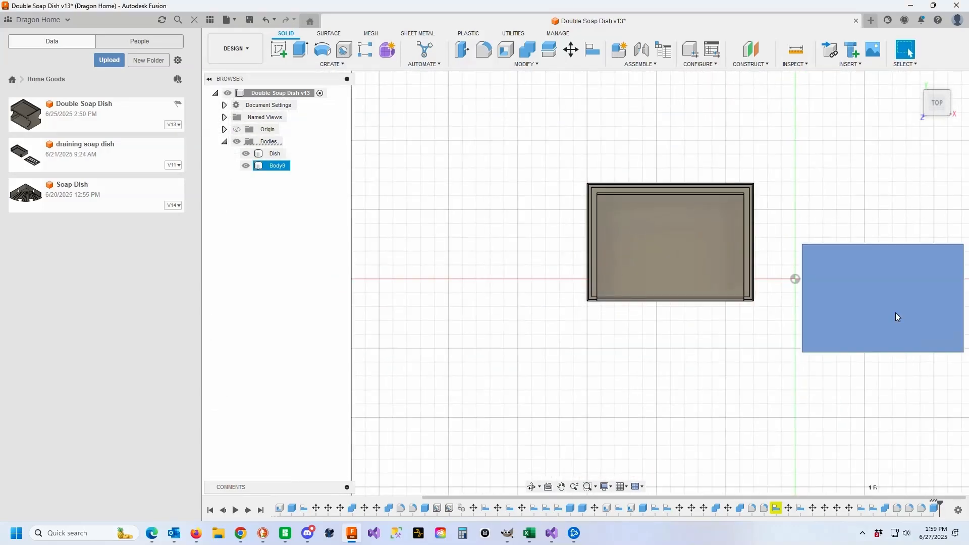
key(Delete)
right_click(275, 166)
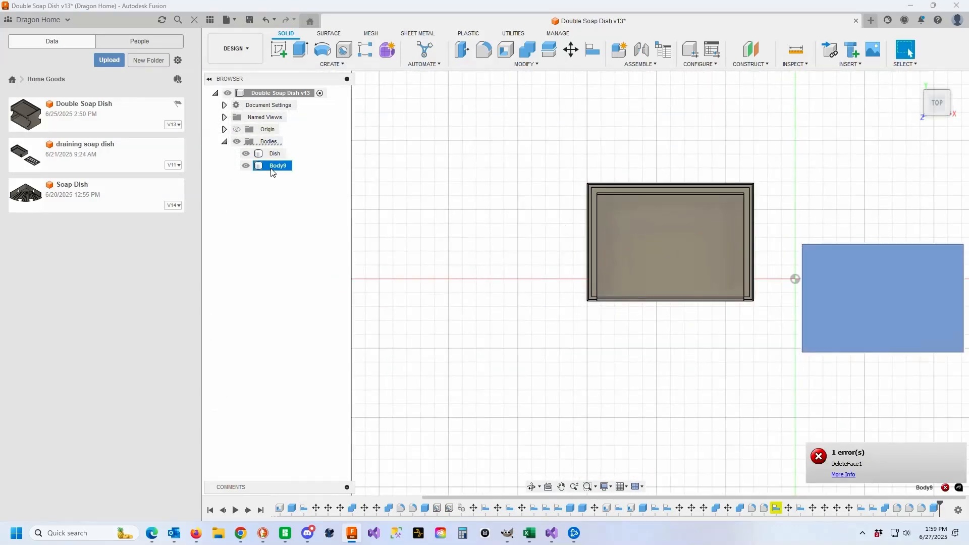
click(308, 318)
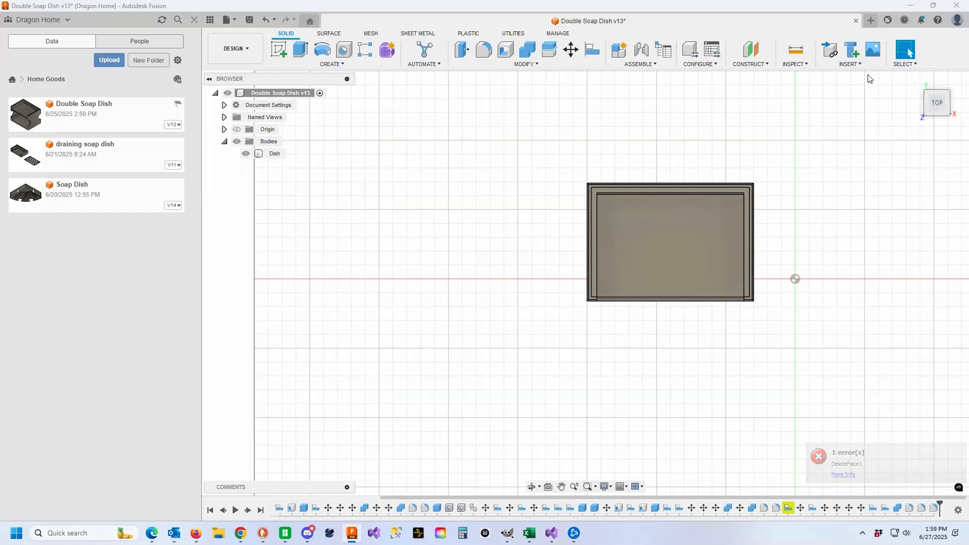
Add a user parameter named GrateWidth with the value 113.5 mm.
click(553, 62)
click(519, 218)
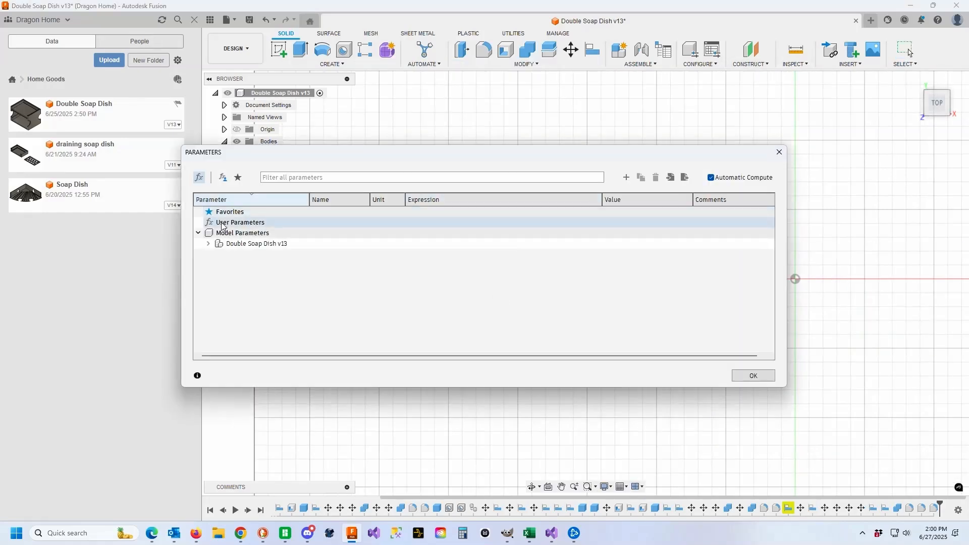
click(208, 243)
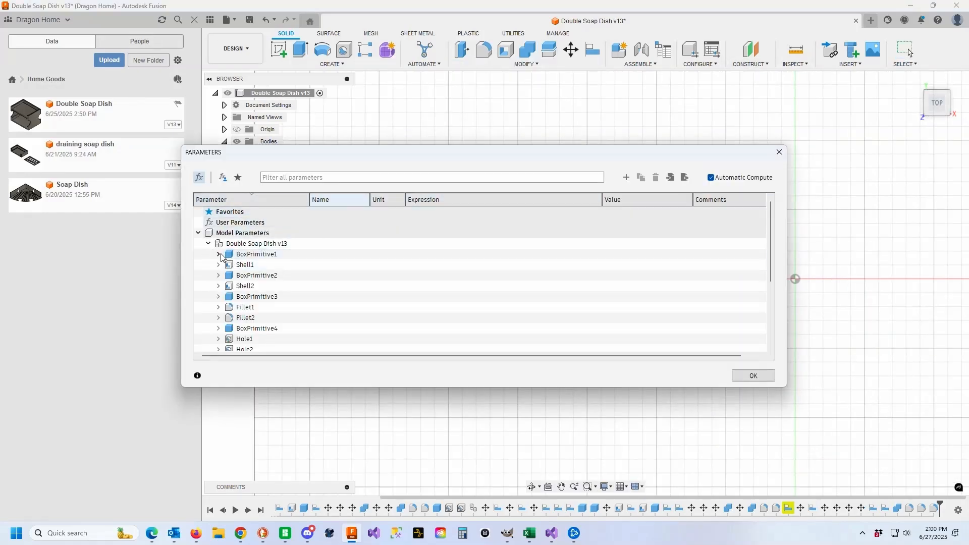
click(218, 254)
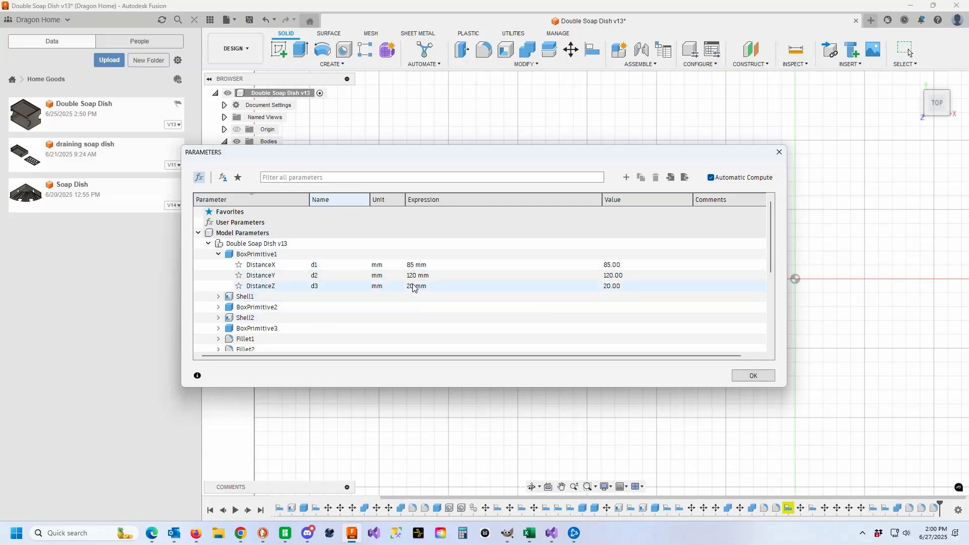
click(627, 178)
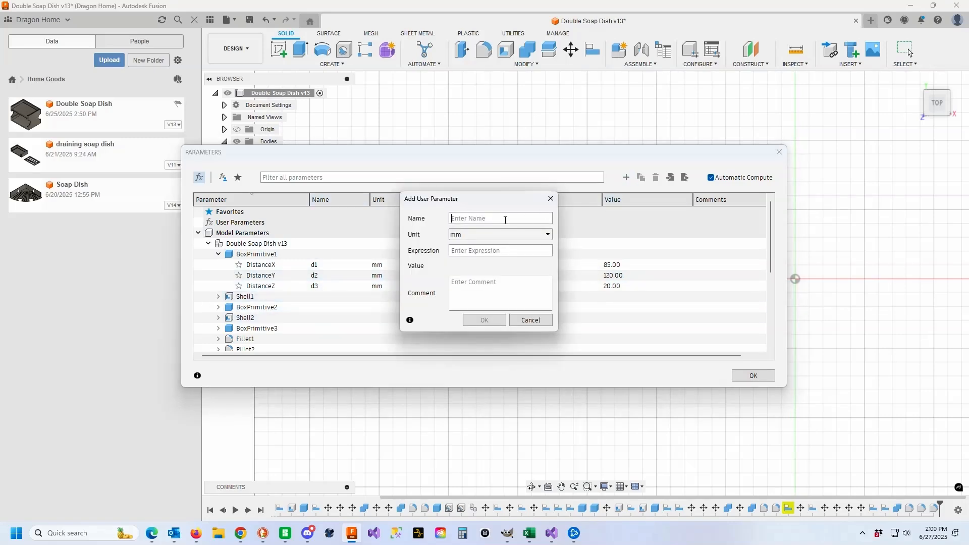
text(Gr)
text(113.5)
click(484, 323)
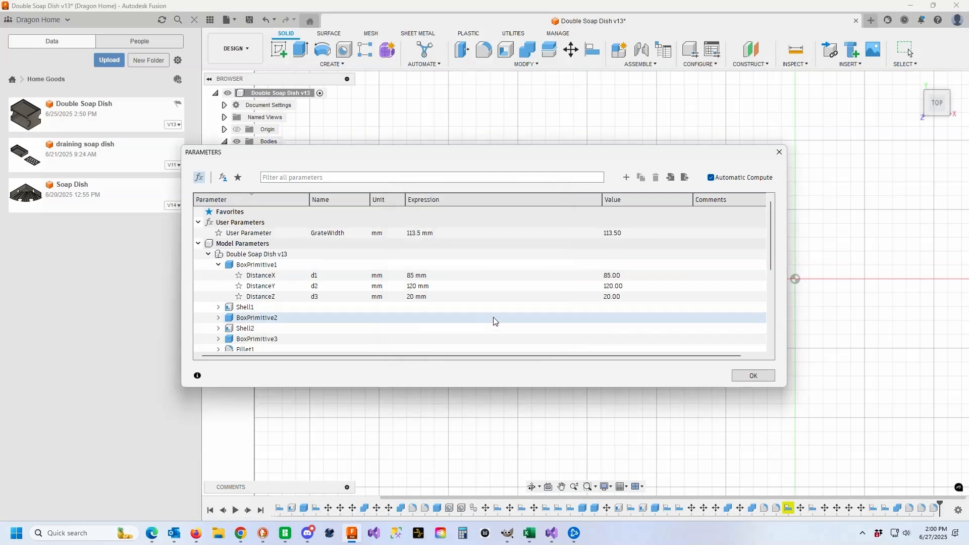
Add a user parameter named GrateHeight with the value 78.5 mm.
click(627, 177)
text(GrateHeight)
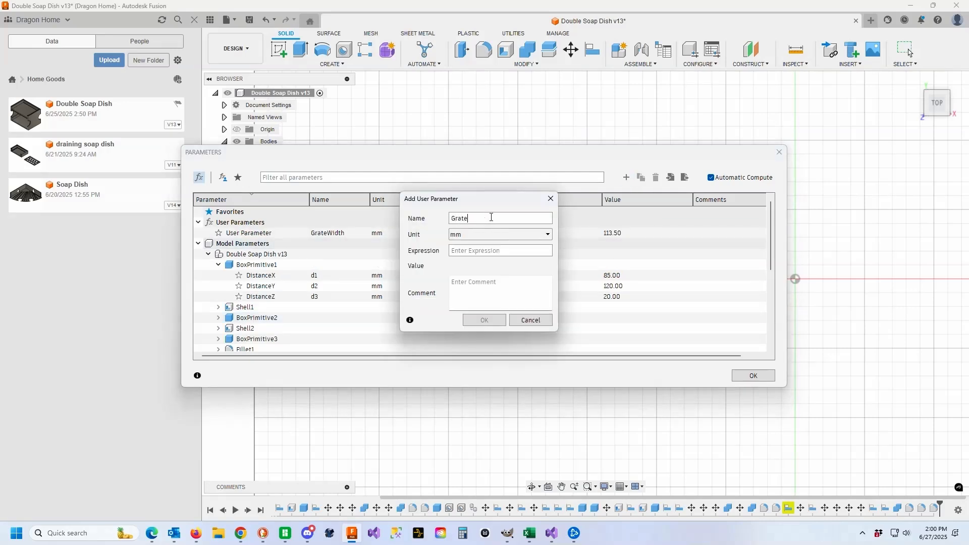
click(523, 251)
text(78.5)
key(Return)
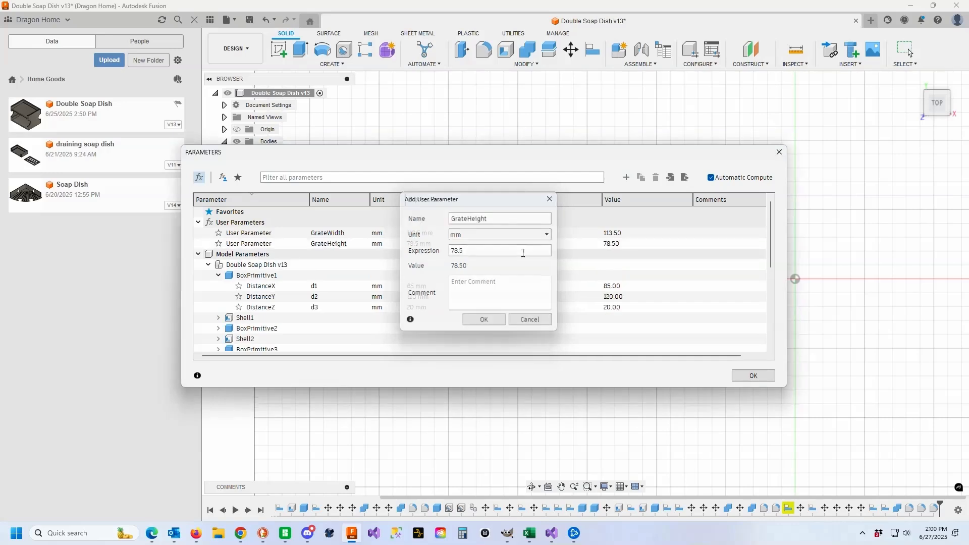
Add a user parameter named GrateDepth with the value 3 mm, and finish editing the parameters.
click(626, 177)
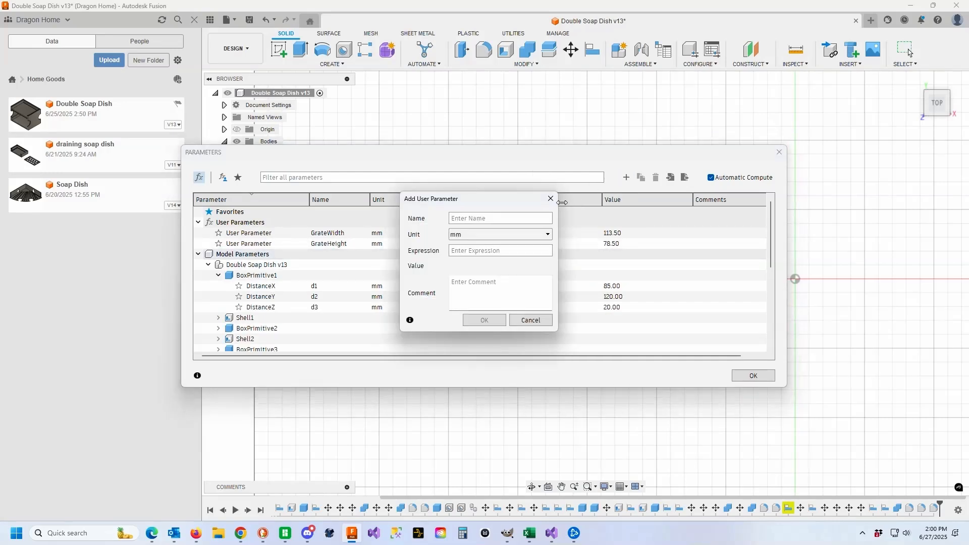
text(GrateDepth)
click(509, 251)
text(3)
click(484, 320)
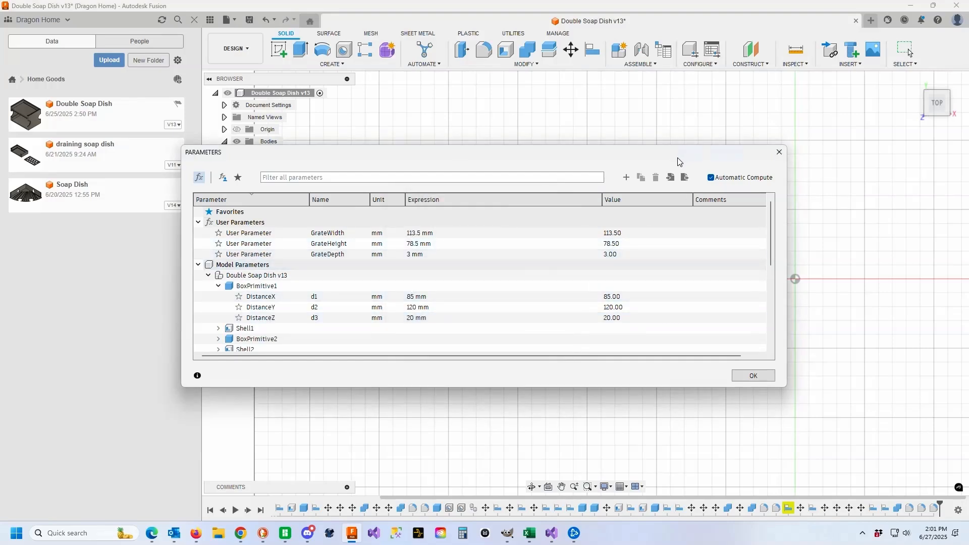
drag(678, 158, 599, 270)
Draw a box base about 107 by 66 mm on the ground plane beside the dish.
click(333, 64)
click(318, 216)
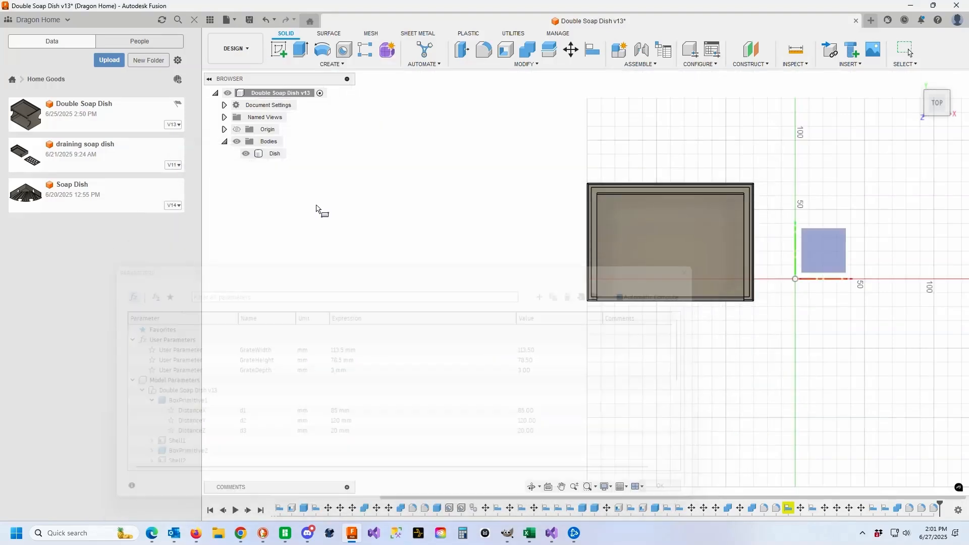
click(832, 261)
click(341, 193)
click(489, 278)
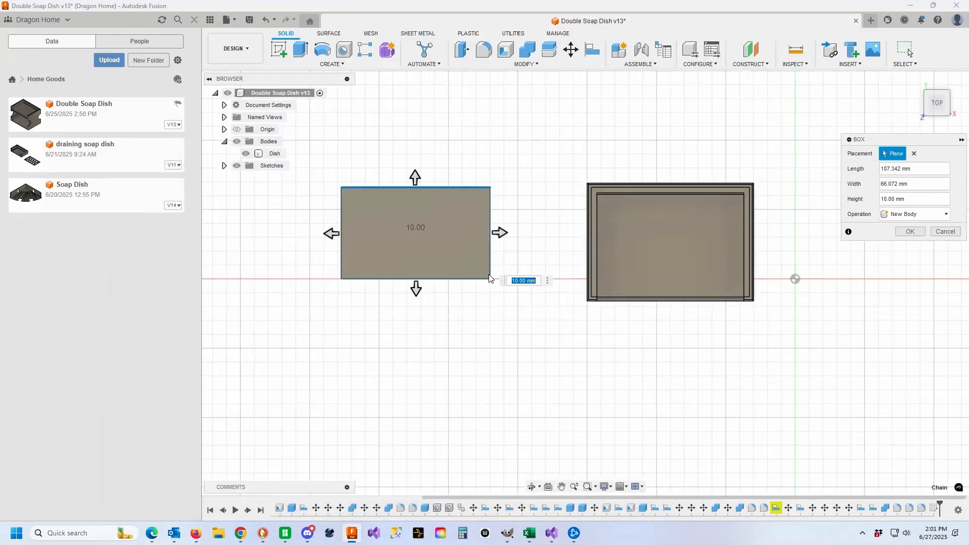
Set the box's length to GrateHeight and its width to GrateWidth.
click(947, 166)
text(g)
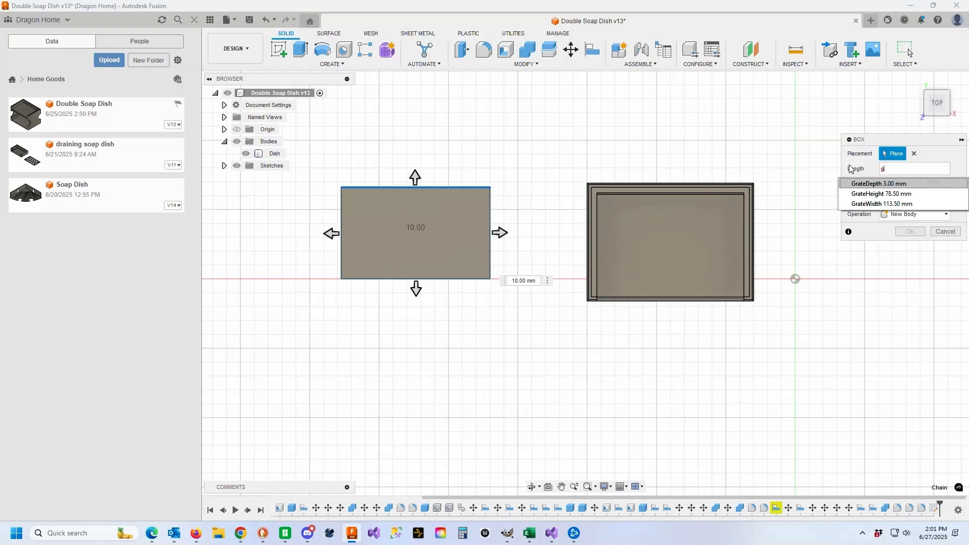
click(879, 197)
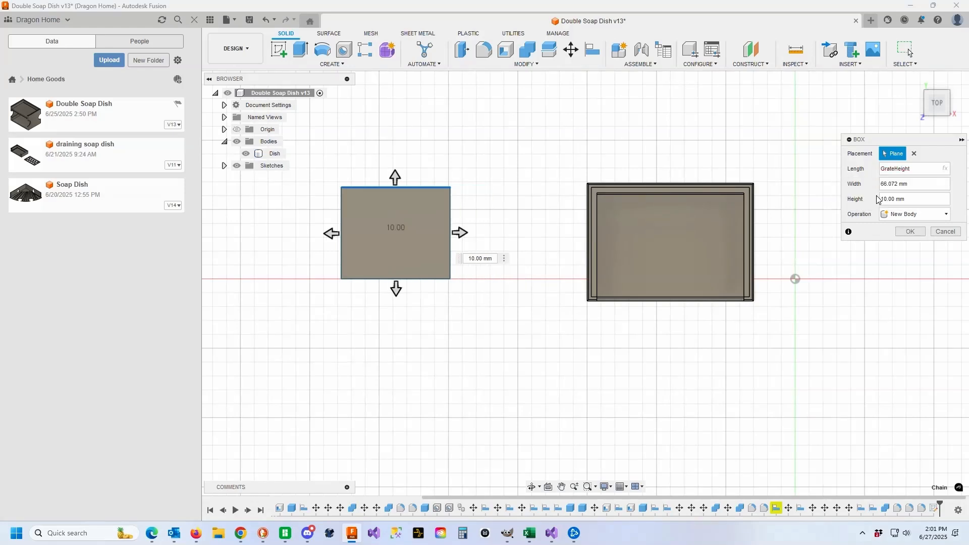
key(Tab)
text(grat)
key(Down)
key(Down)
key(Return)
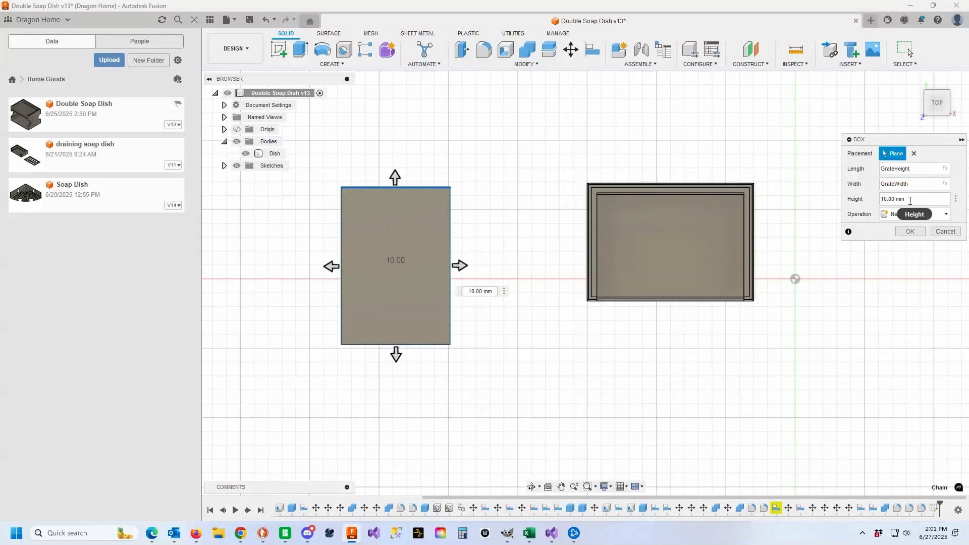
Set the box's height to the GrateDepth parameter.
key(Tab)
text(grated)
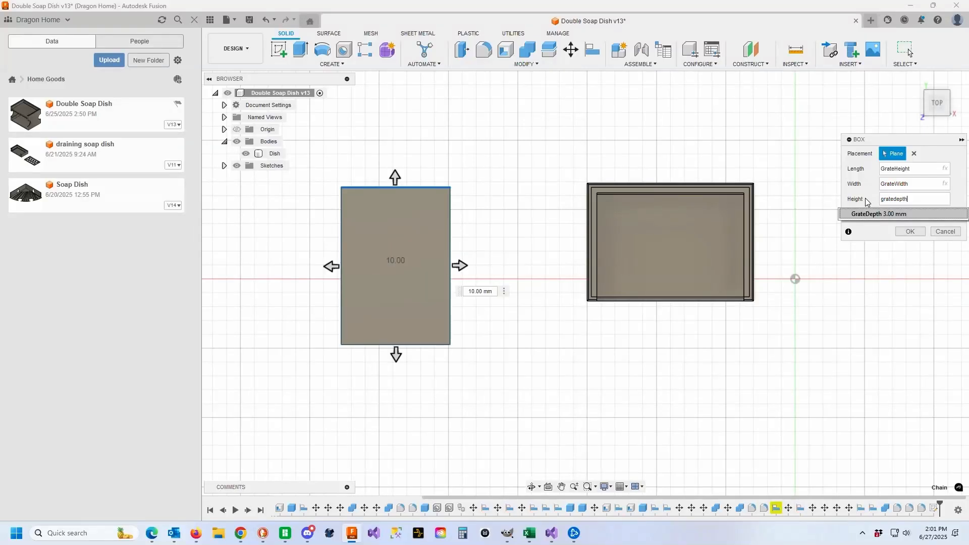
text(epth)
click(866, 214)
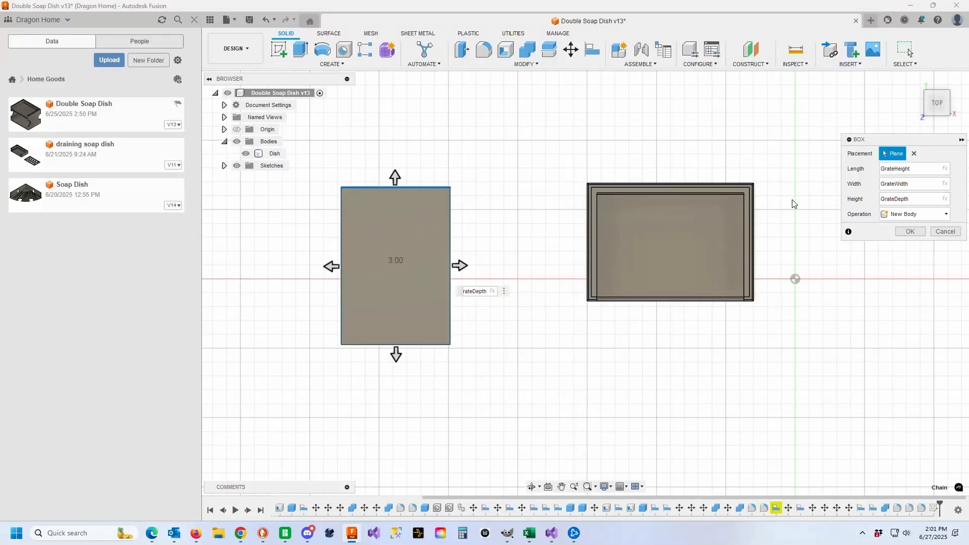
Set the box's length to GrateWidth and its width to GrateHeight, and create it as a new body.
text(grate)
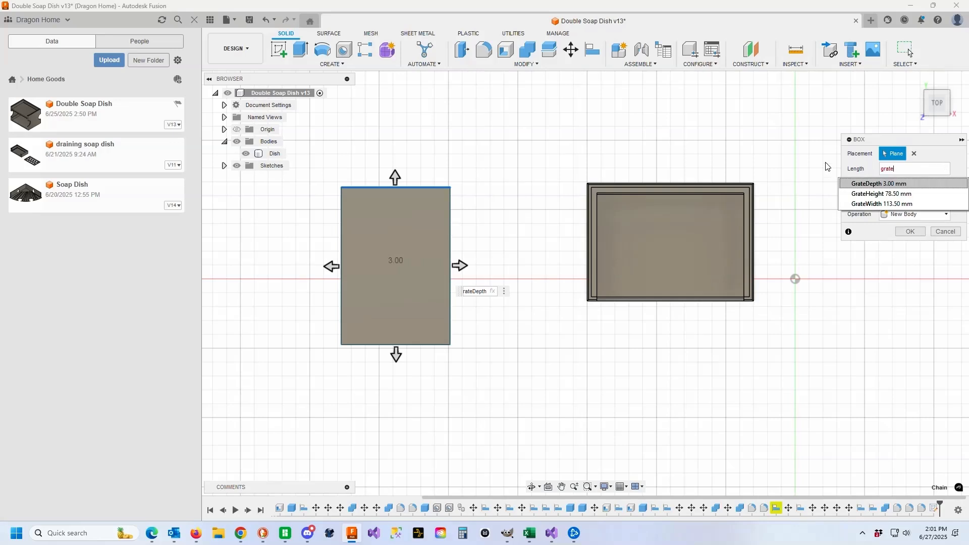
click(882, 203)
click(861, 180)
text(gra)
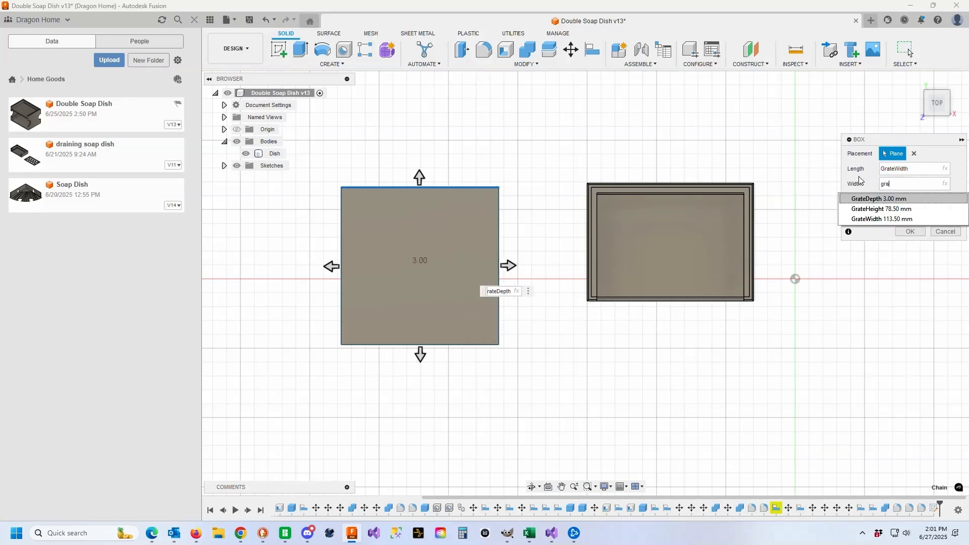
click(881, 209)
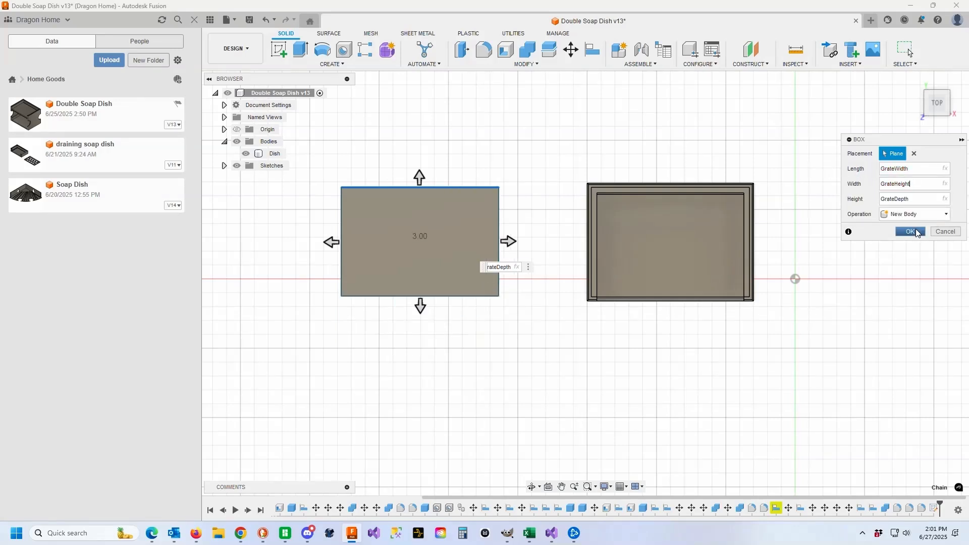
click(918, 233)
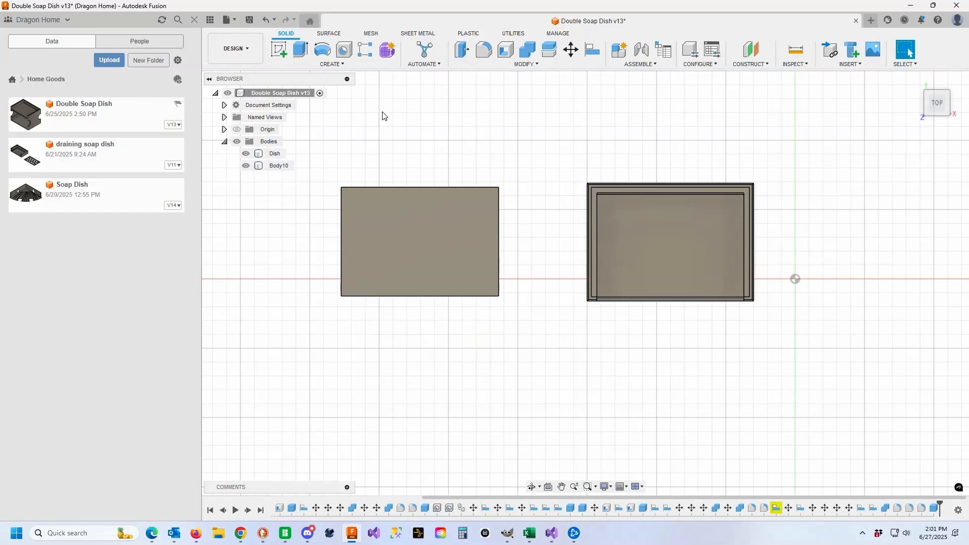
Save the design with the version description "Add Grate".
click(250, 20)
text(Add Grate)
click(477, 286)
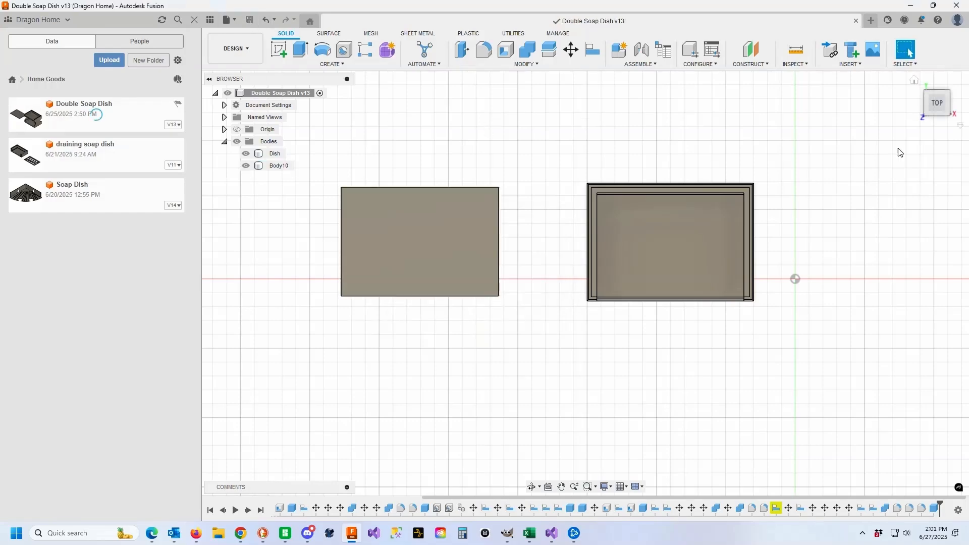
Export the soap dish design with its grate as an STL file.
shift+middle_drag(586, 281, 577, 253)
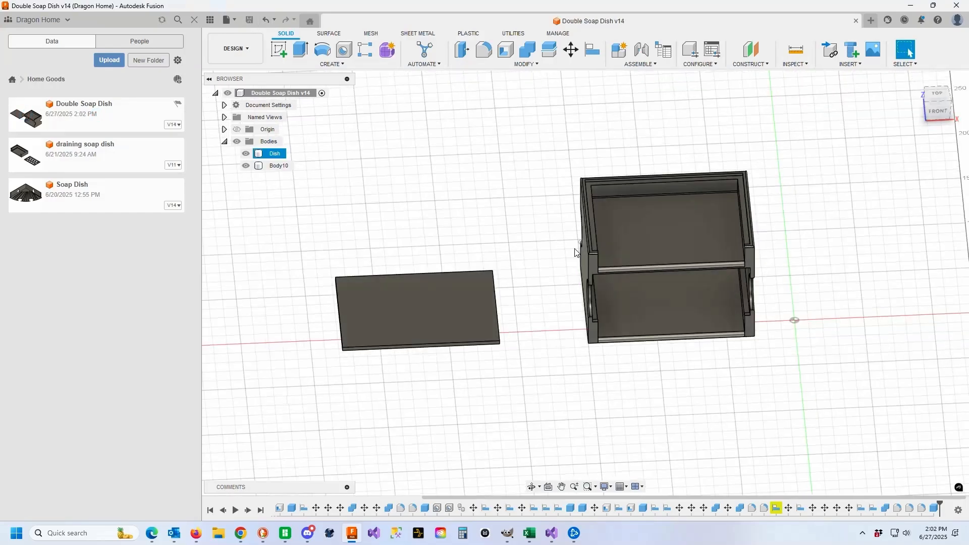
click(226, 20)
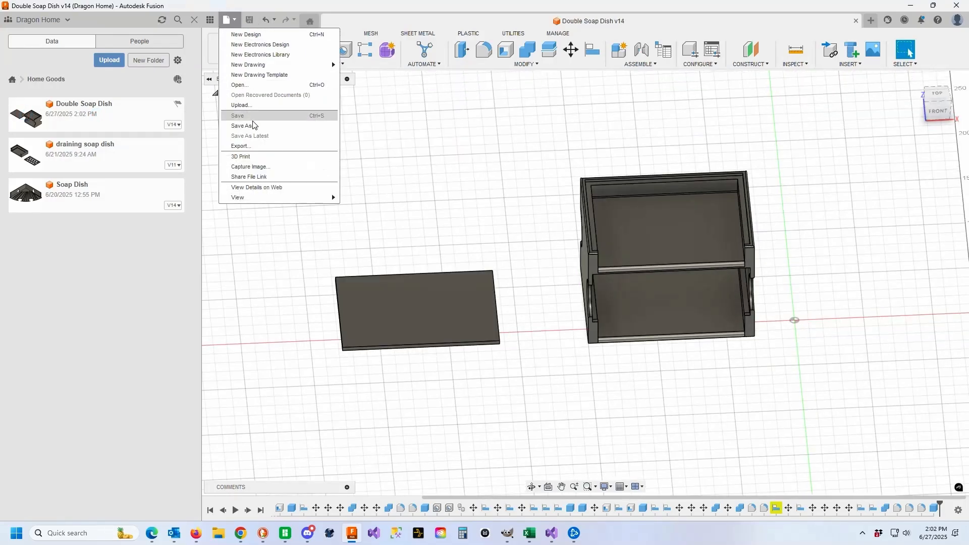
click(250, 146)
click(644, 292)
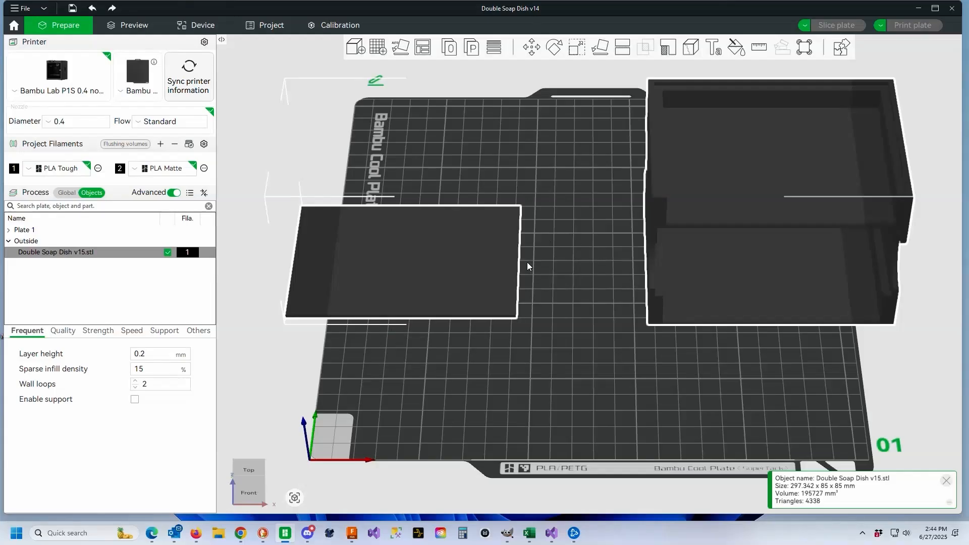
Split the imported soap dish model into separate objects and move the flat grate fully onto the build plate.
right_click(442, 276)
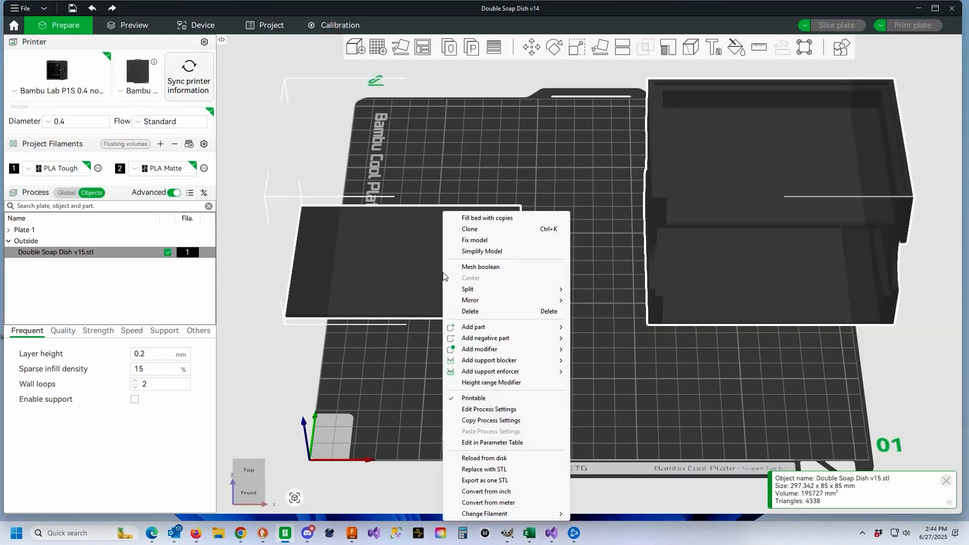
mouse_move(515, 294)
click(599, 289)
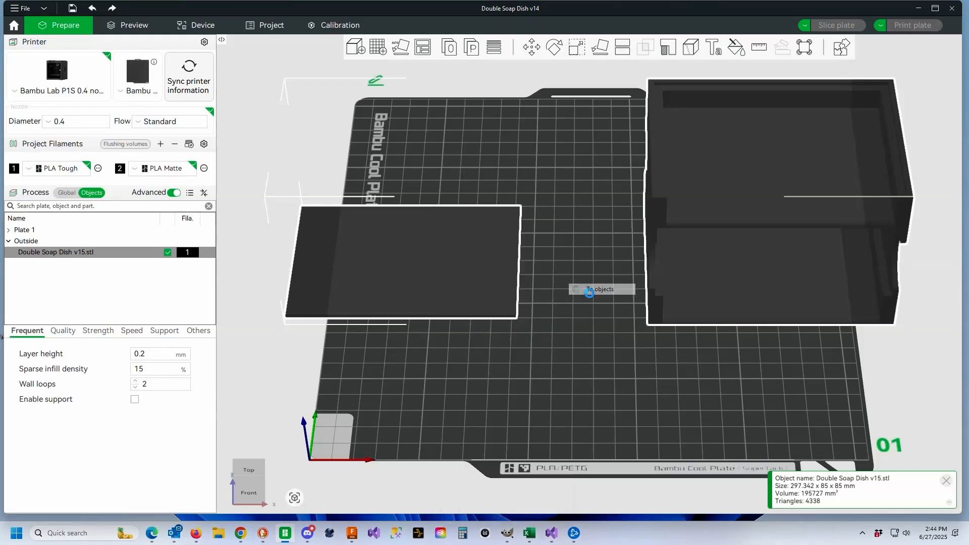
drag(466, 291, 594, 318)
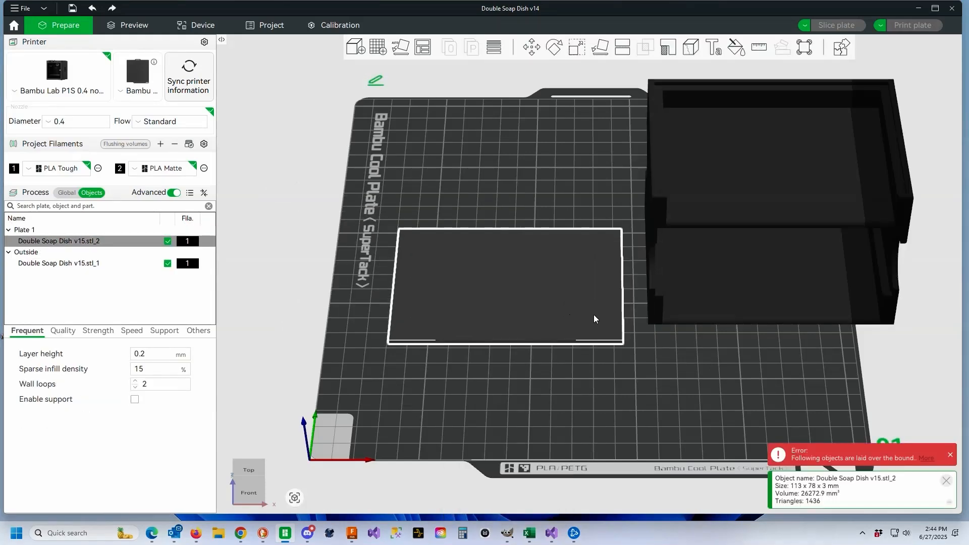
Move the dish object forward beside the grate and auto-orient it for printing.
drag(766, 194, 759, 231)
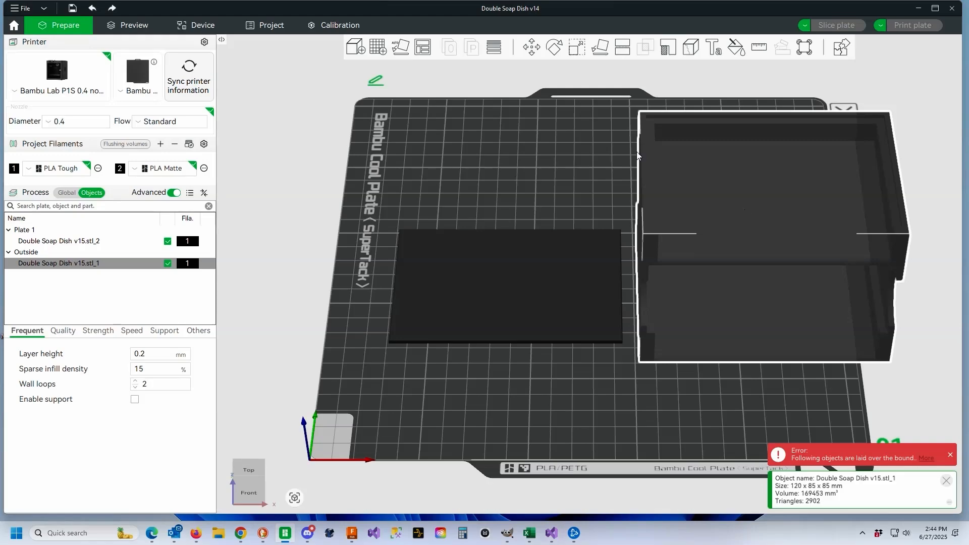
click(399, 51)
mouse_move(760, 251)
mouse_down()
mouse_move(796, 242)
mouse_move(764, 247)
mouse_up()
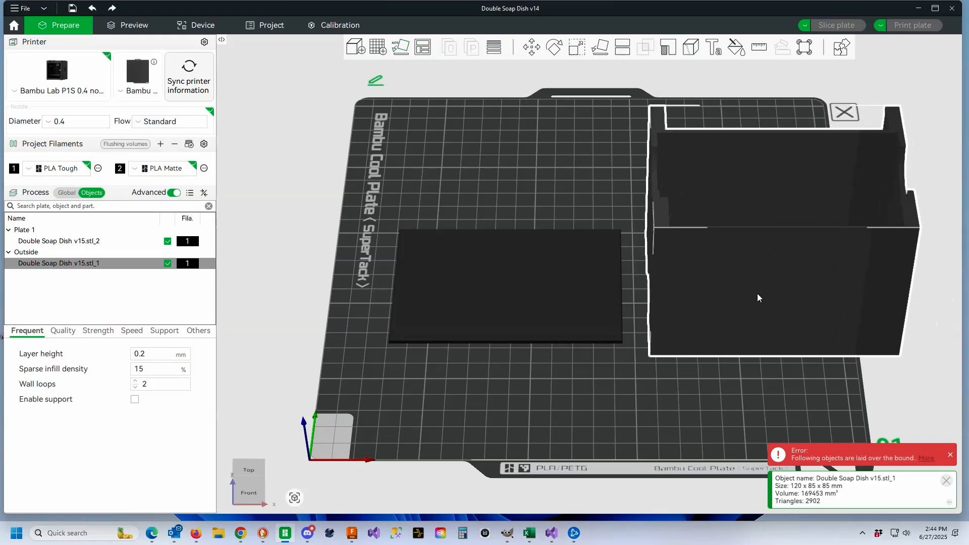
Delete the dish object and move the grate to the middle of the build plate.
drag(701, 390, 679, 383)
key(Delete)
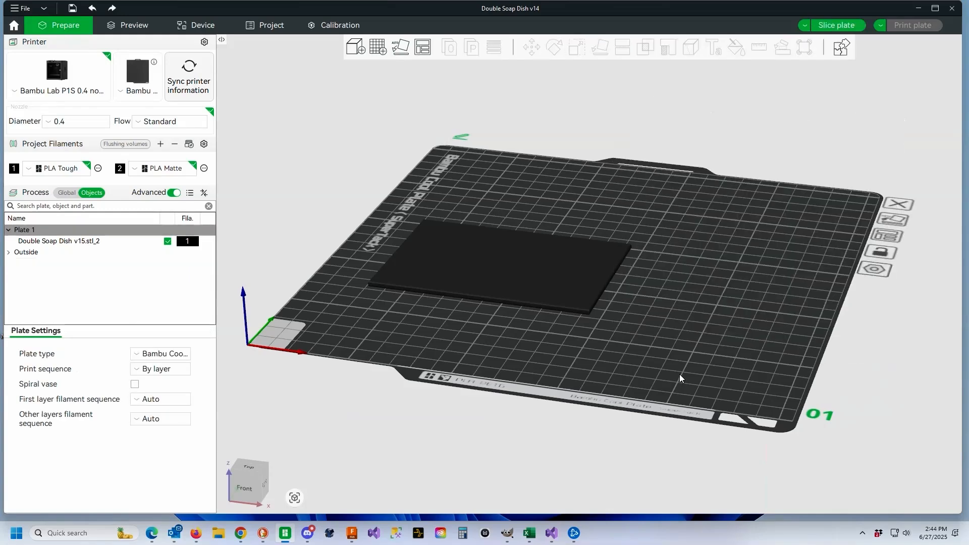
drag(508, 279, 601, 282)
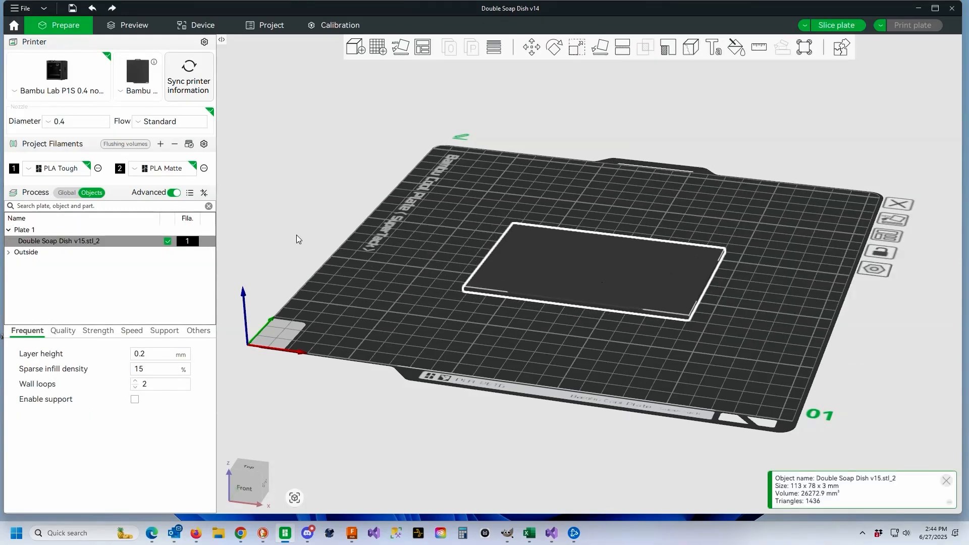
Select the Bambu Lab A1 mini printer preset for the grate print.
click(66, 93)
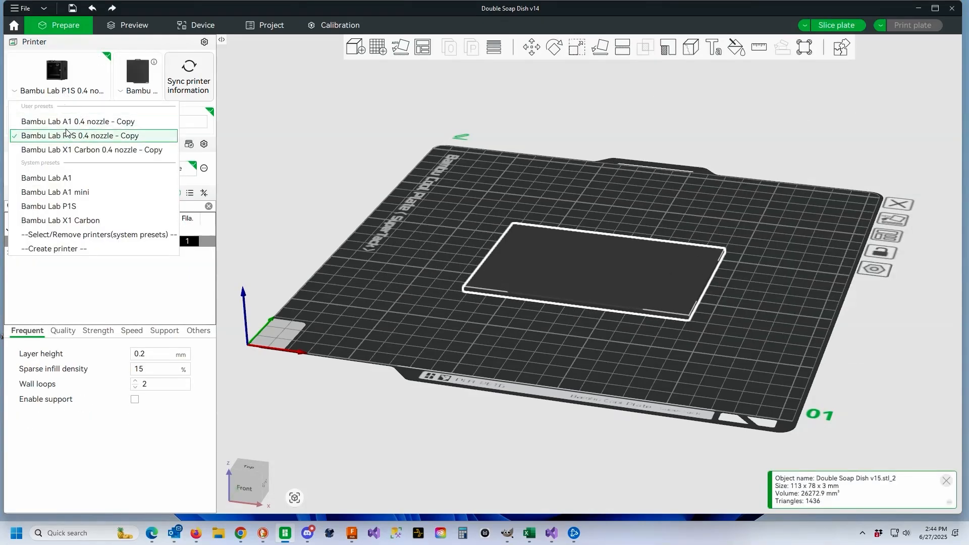
click(65, 193)
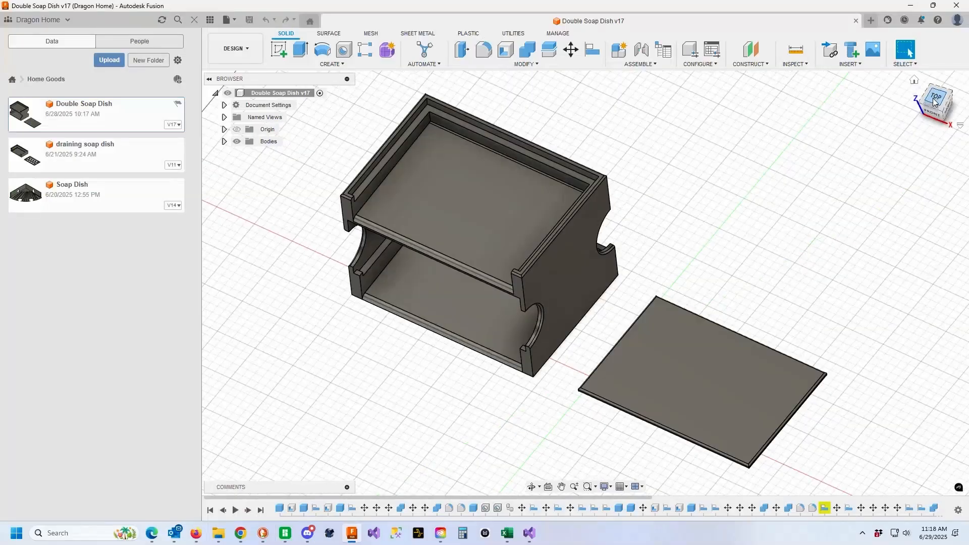
Draw a cylinder base circle about 20 mm in diameter on the grate's face plane, just outside its front edge.
click(934, 101)
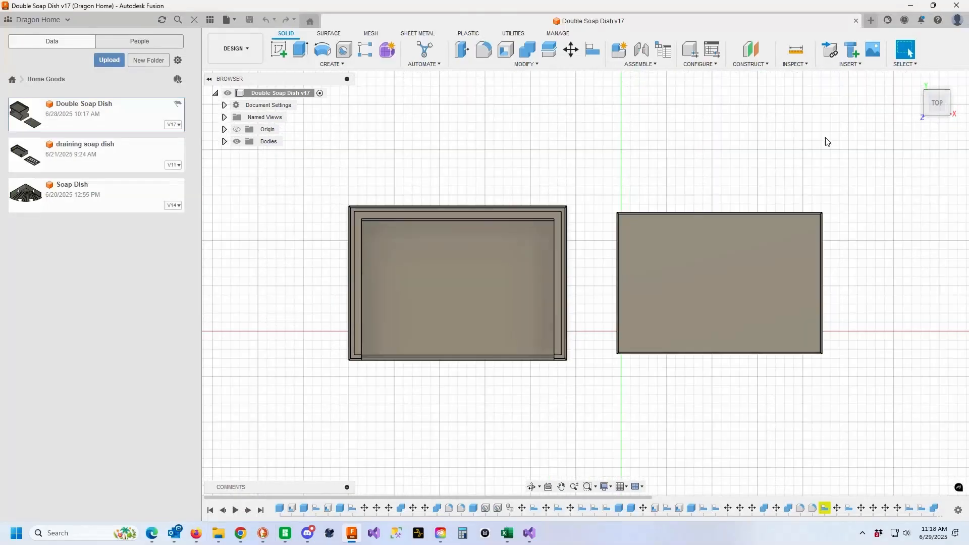
click(320, 65)
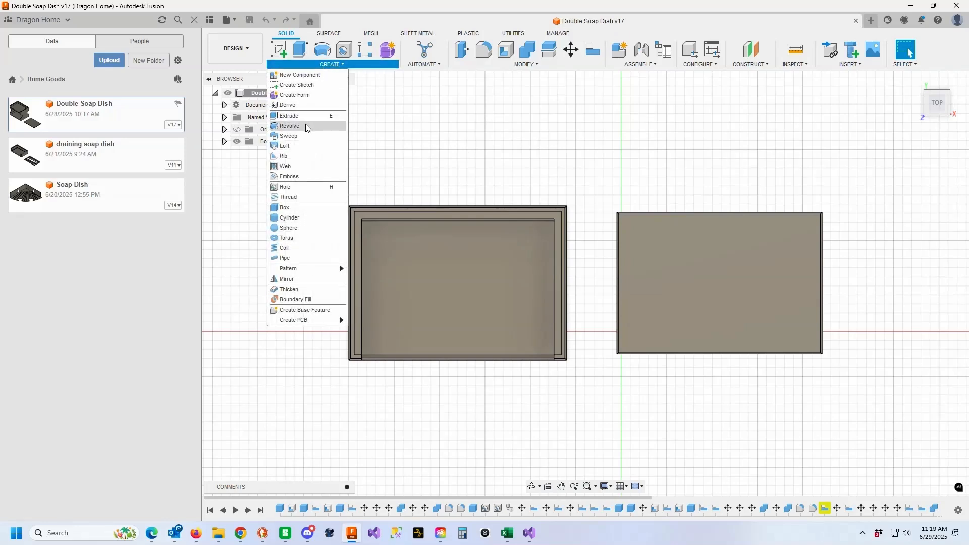
click(297, 228)
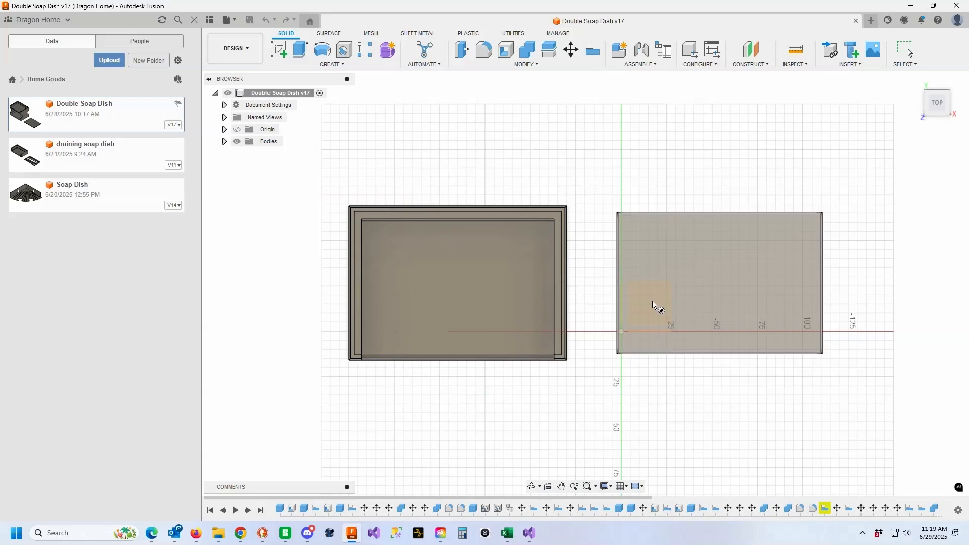
click(657, 306)
click(657, 385)
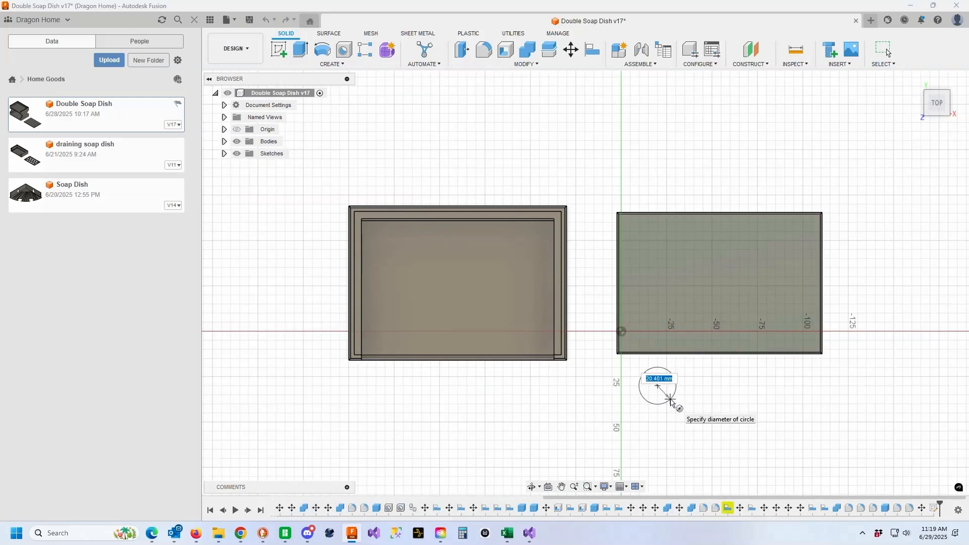
click(671, 400)
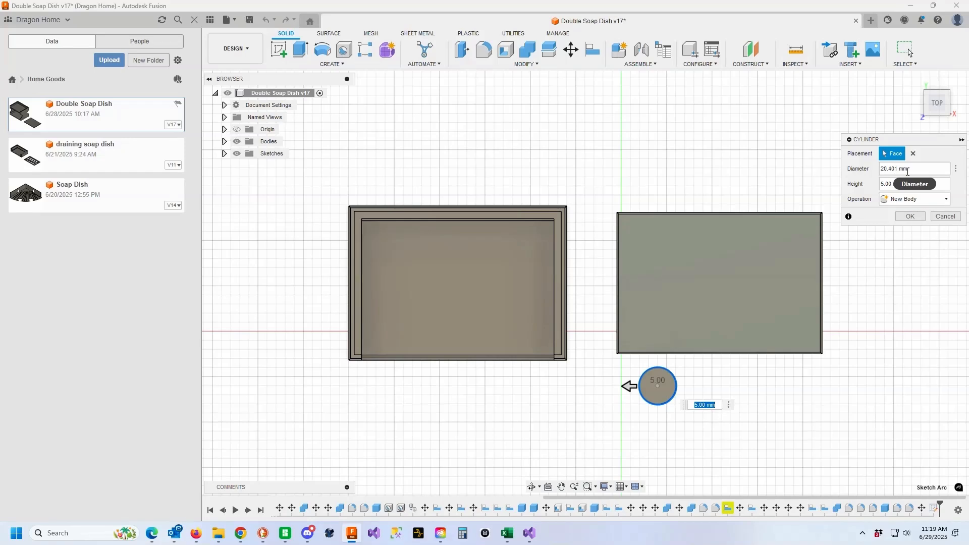
Set the cylinder's diameter to 10 mm and its height to 50 mm, and create it as a new body.
text(10)
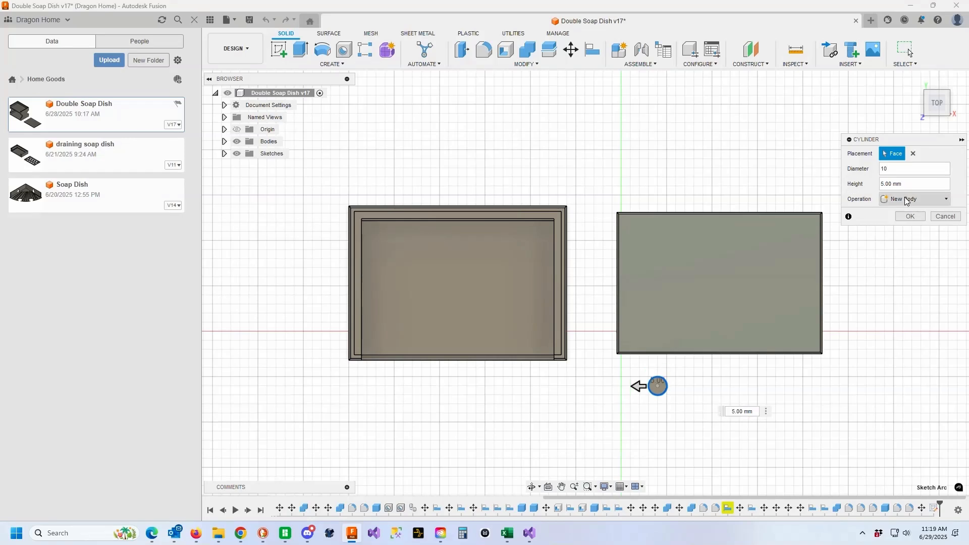
key(Tab)
text(50)
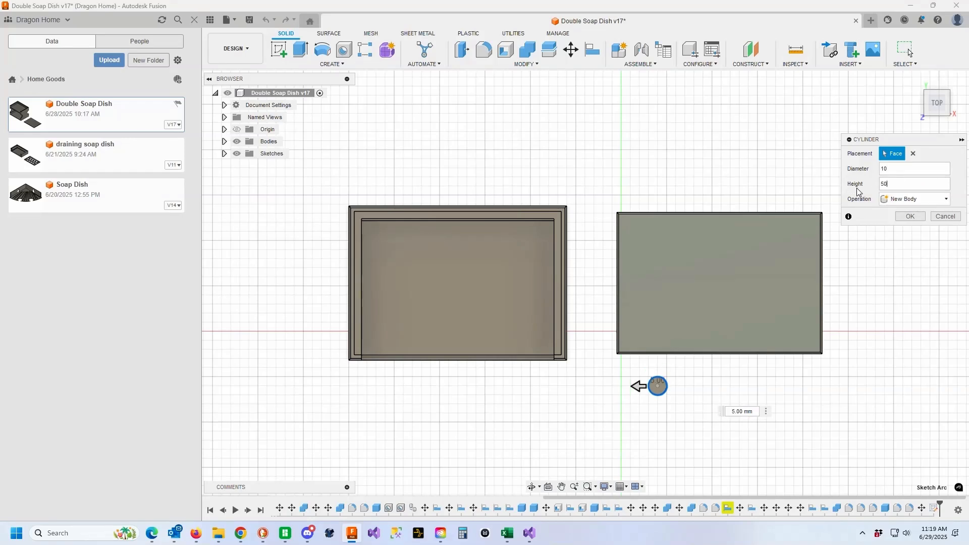
click(911, 217)
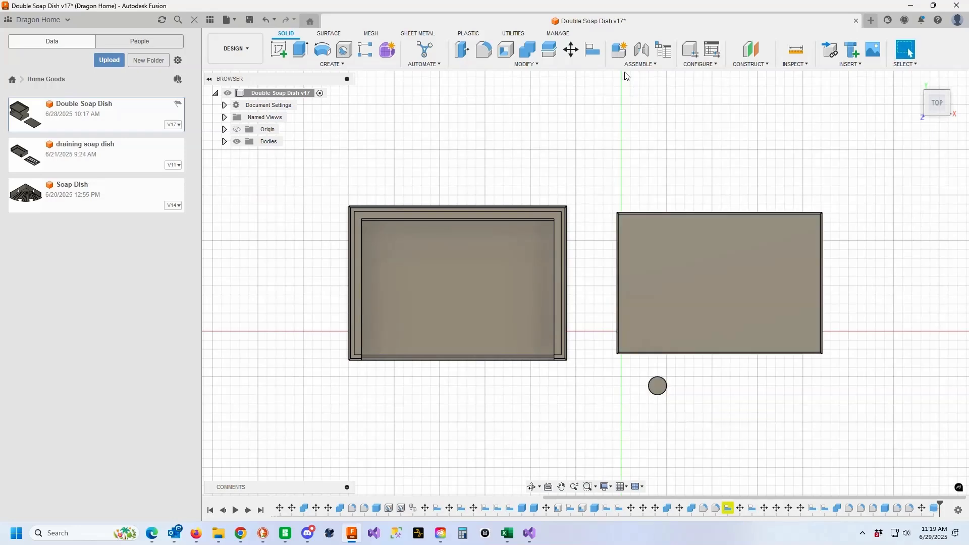
Move the cylinder about -10 mm in X and 28 mm in Y, onto the grate's front-left corner.
click(571, 50)
click(658, 387)
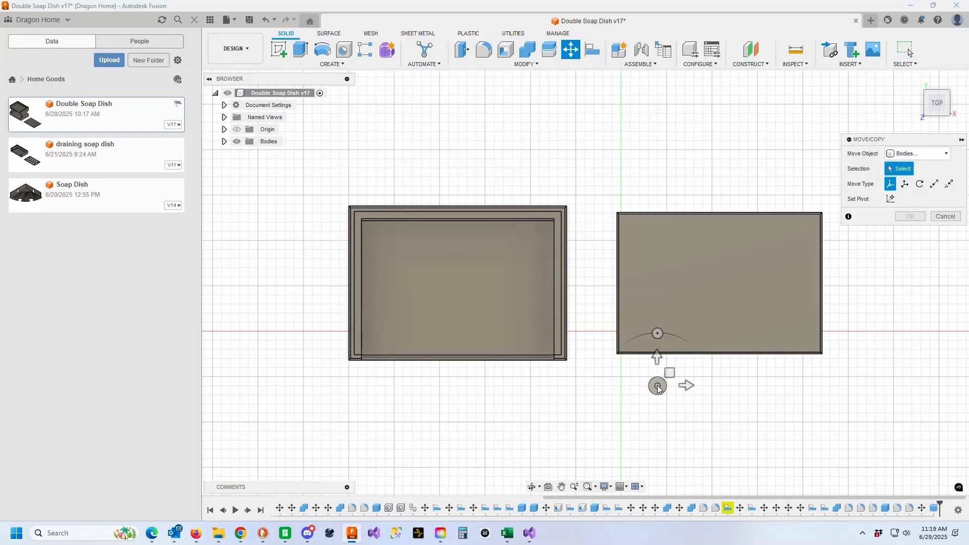
drag(656, 385, 640, 334)
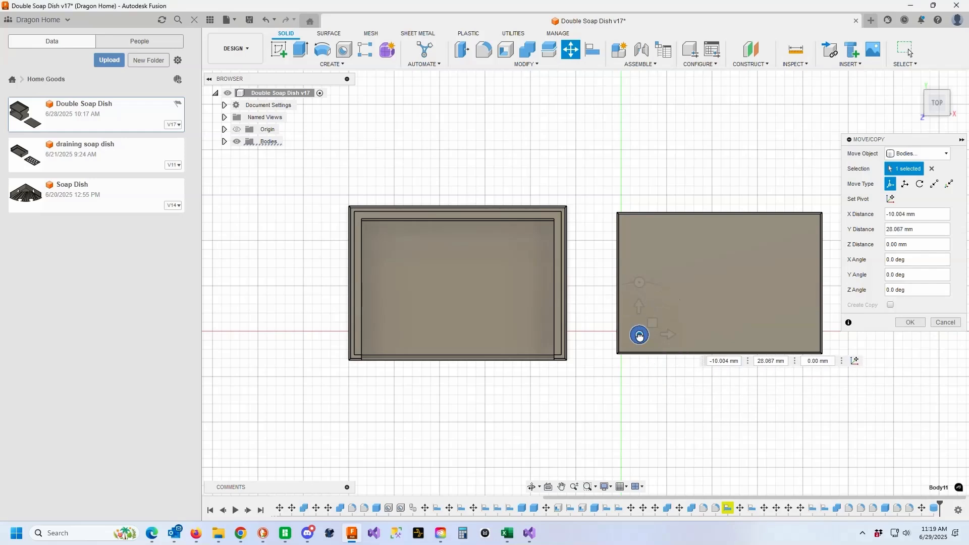
click(917, 324)
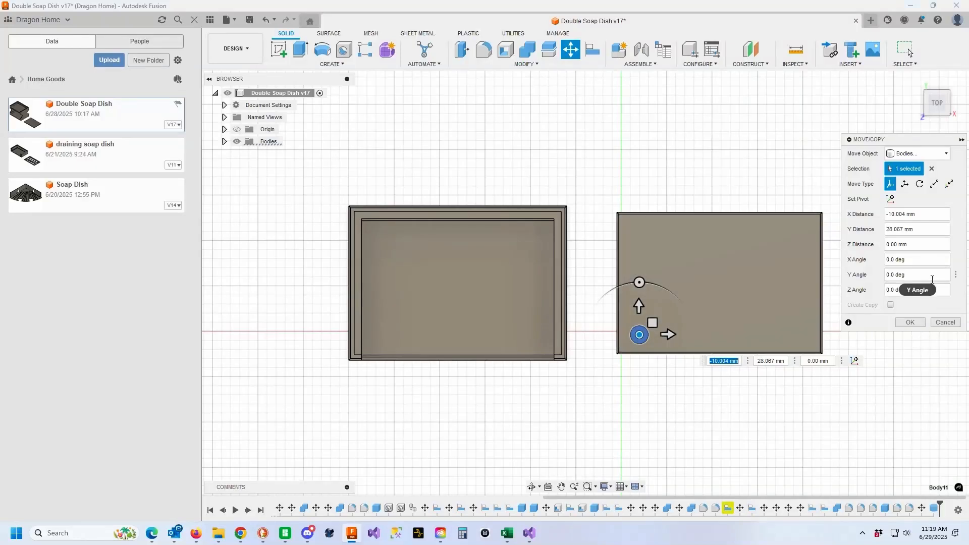
Confirm the cylinder's move onto the grate's front-left corner.
click(911, 322)
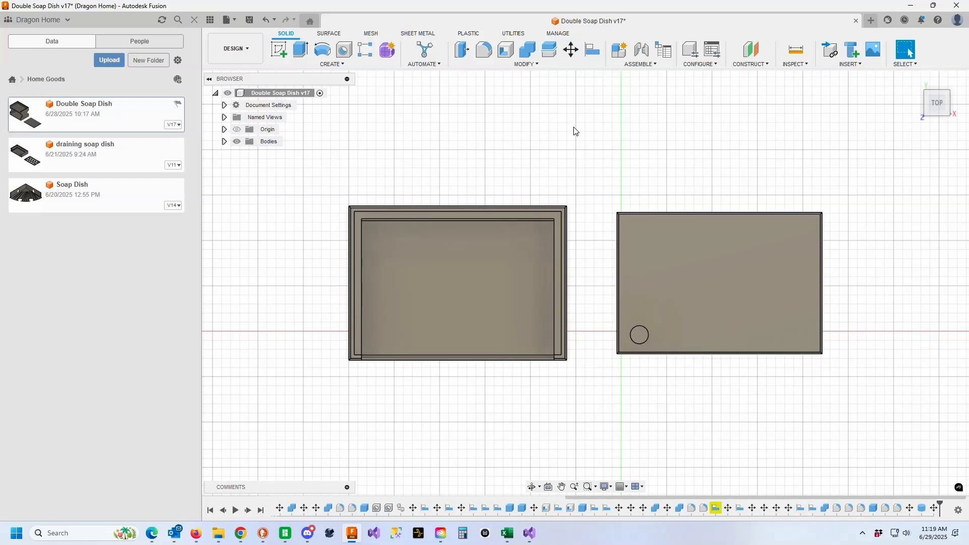
Try to cut the cylinder out of the grate body with Combine, and undo the cut.
click(526, 64)
click(485, 144)
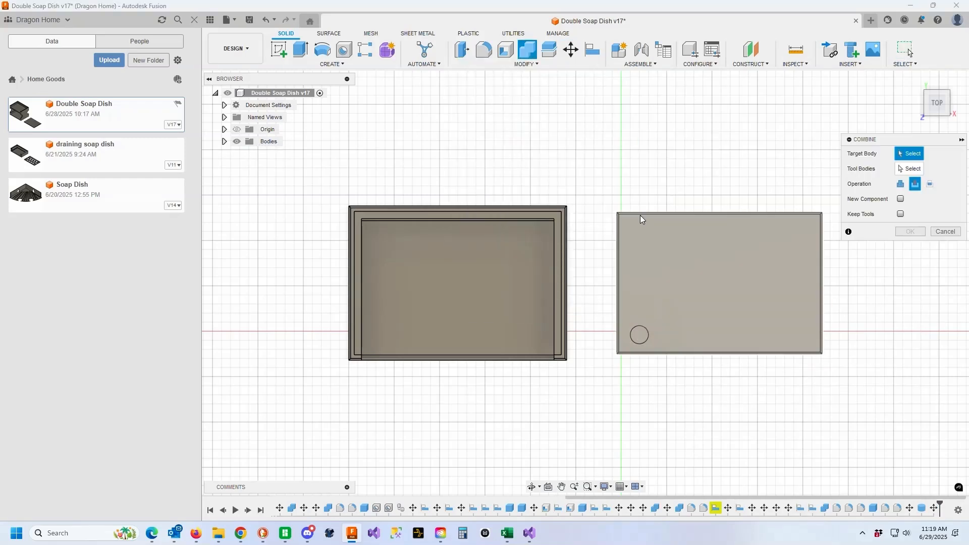
click(640, 218)
click(762, 251)
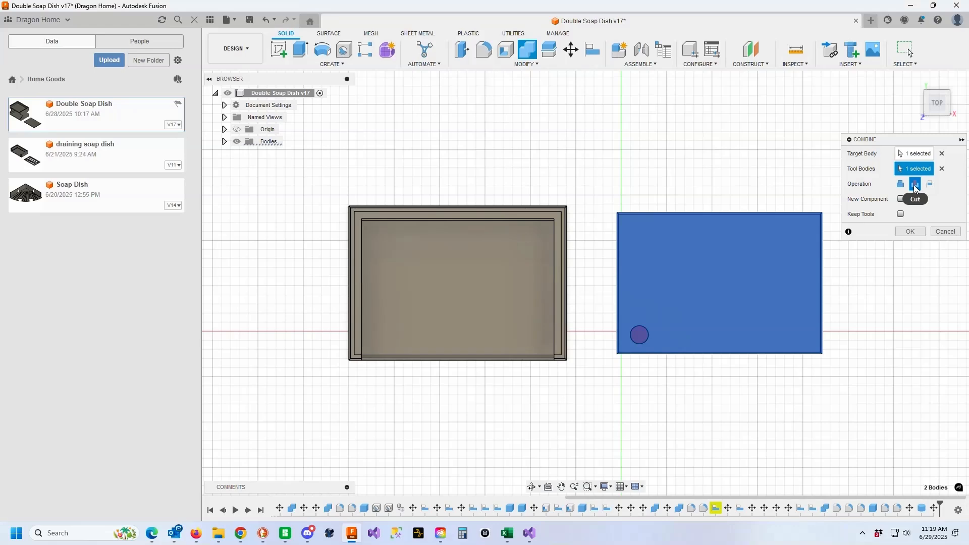
click(910, 232)
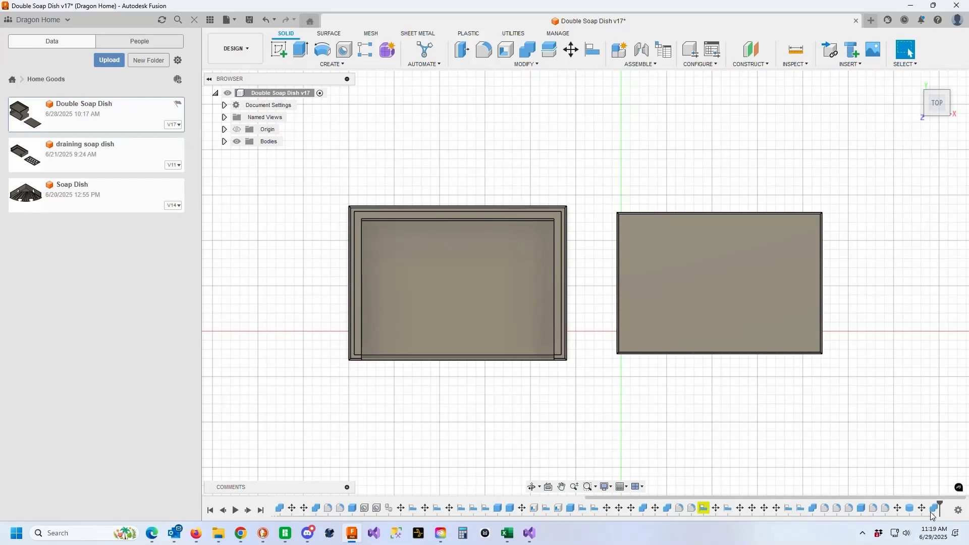
key(ctrl+z)
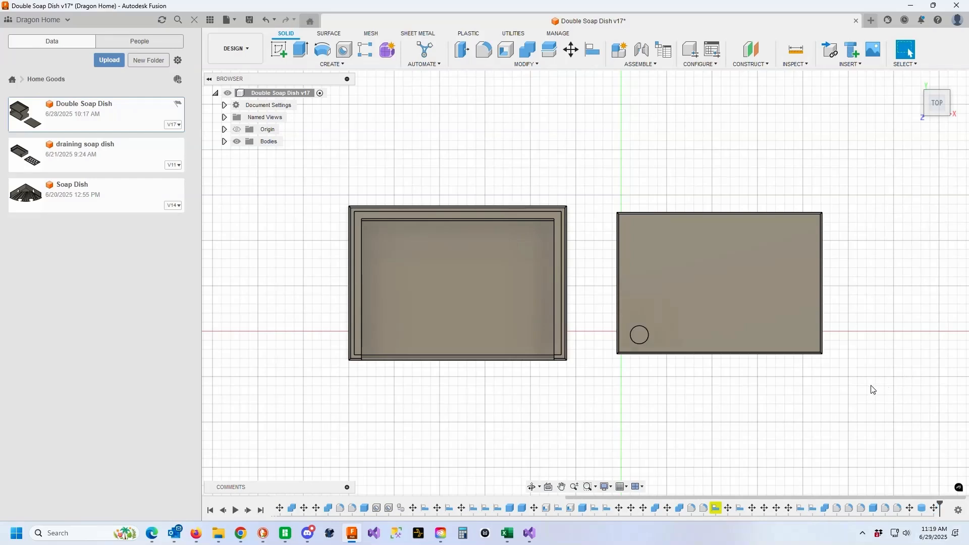
click(527, 64)
click(480, 143)
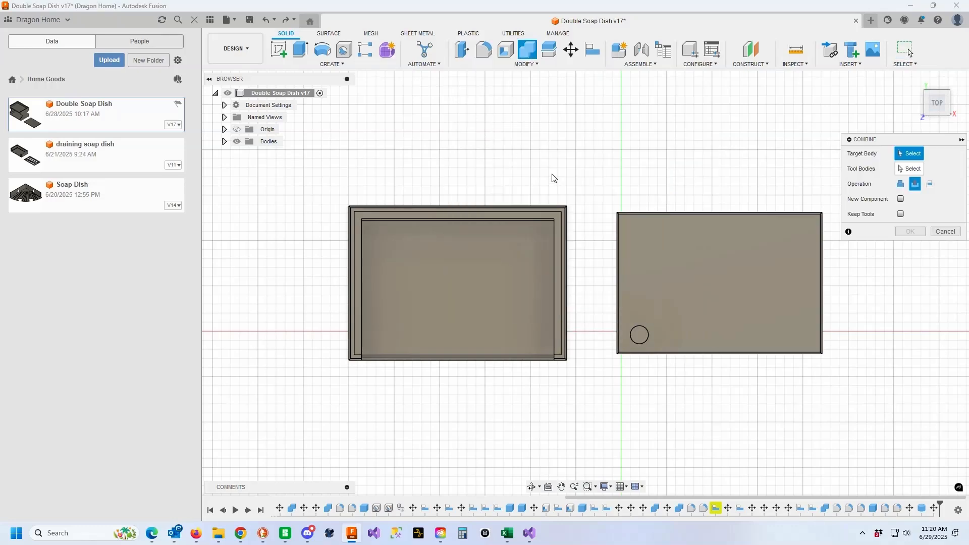
click(723, 298)
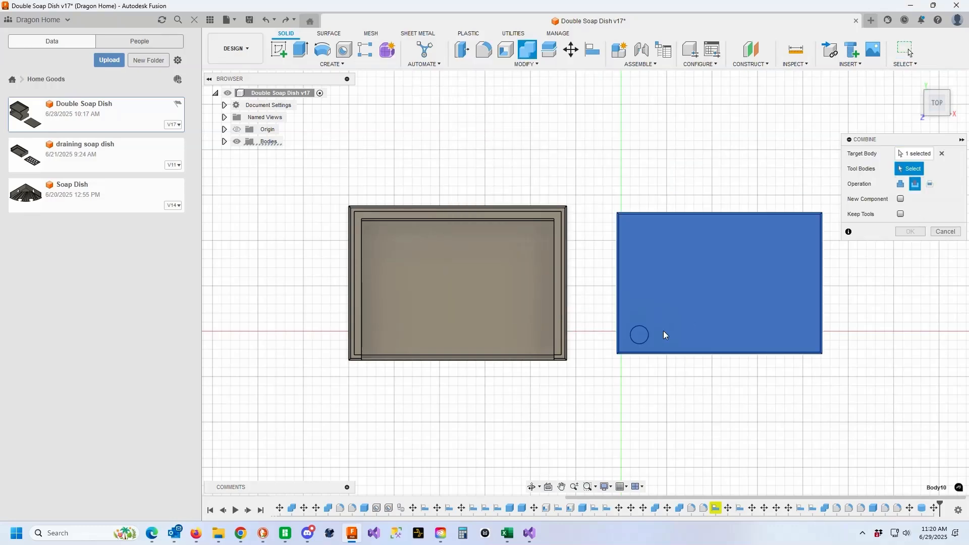
click(643, 336)
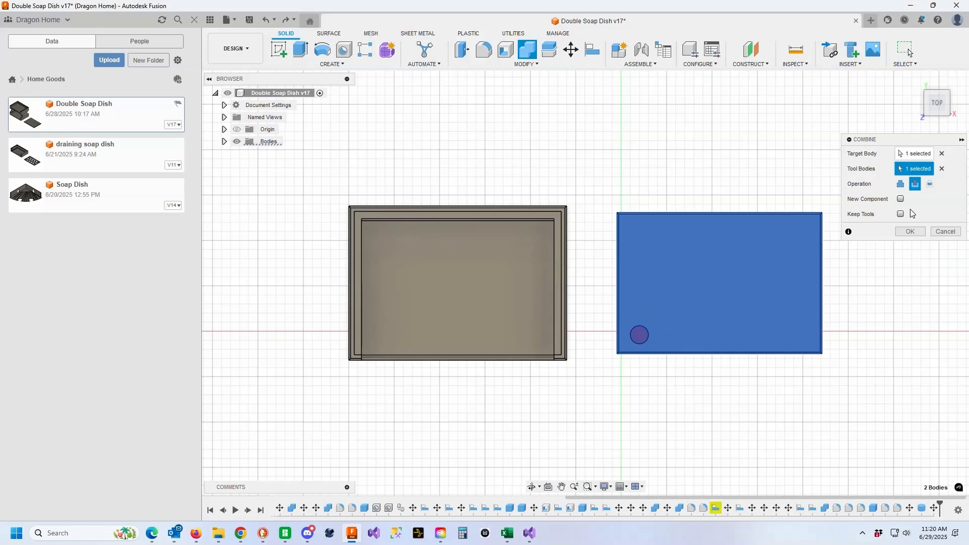
mouse_move(911, 86)
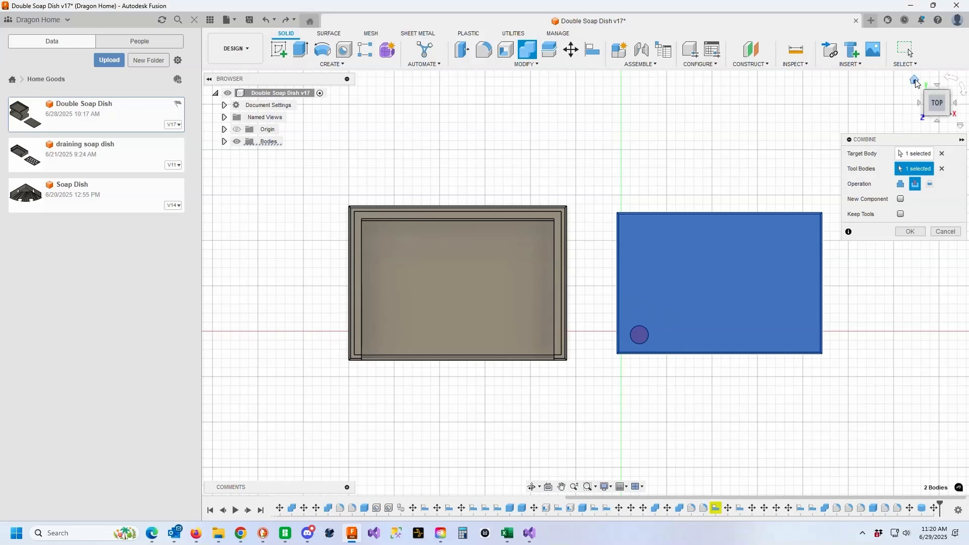
click(916, 81)
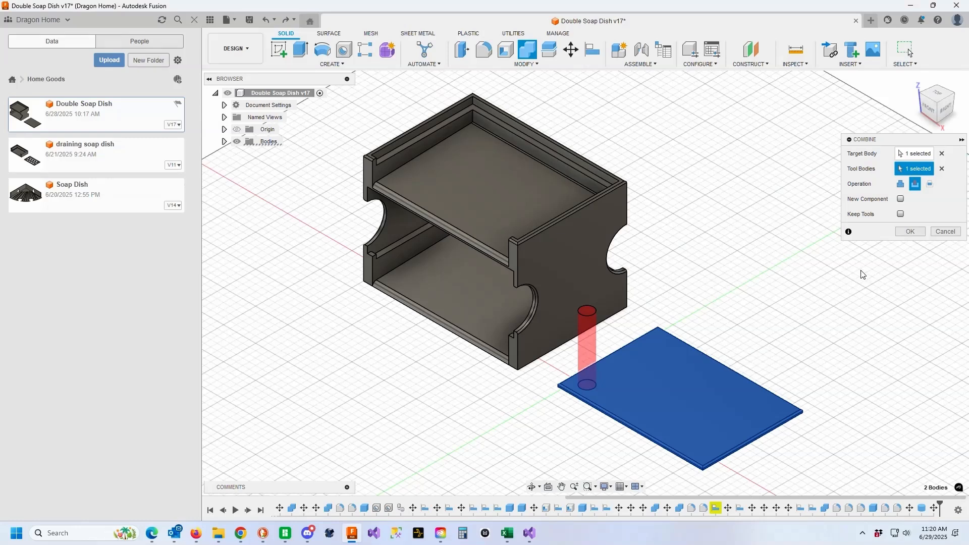
click(940, 233)
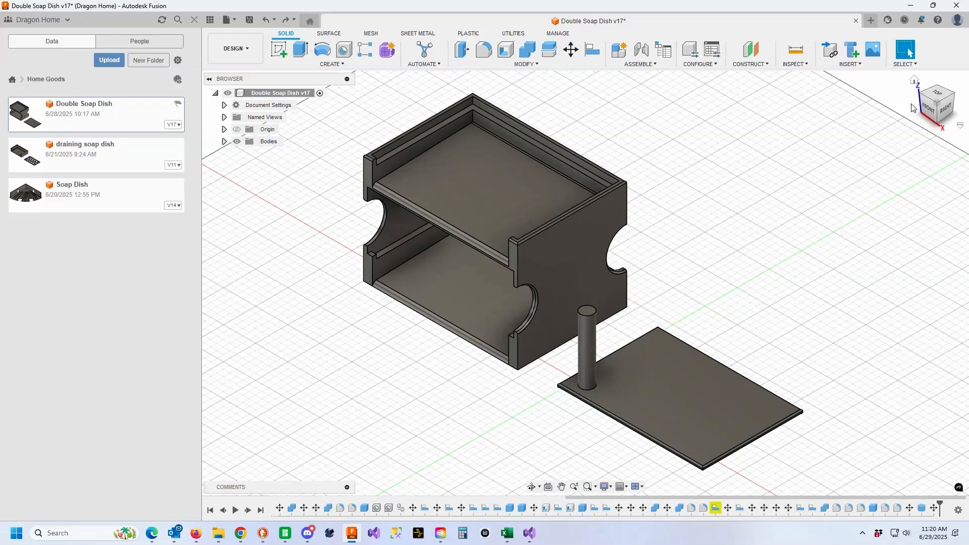
Move the cylinder body -10 mm in Z so it passes through the grate.
mouse_move(935, 108)
mouse_down()
mouse_move(945, 50)
mouse_move(932, 107)
mouse_up()
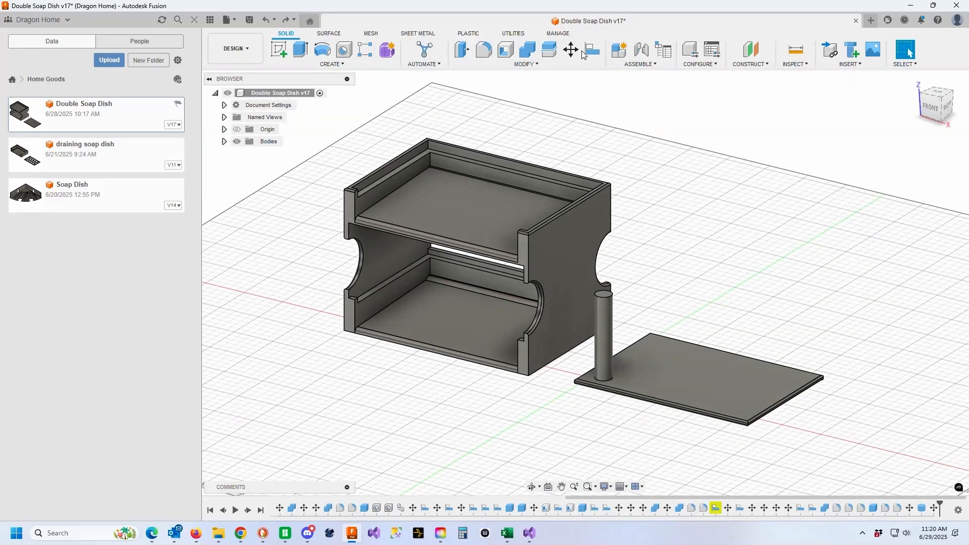
click(571, 50)
click(605, 303)
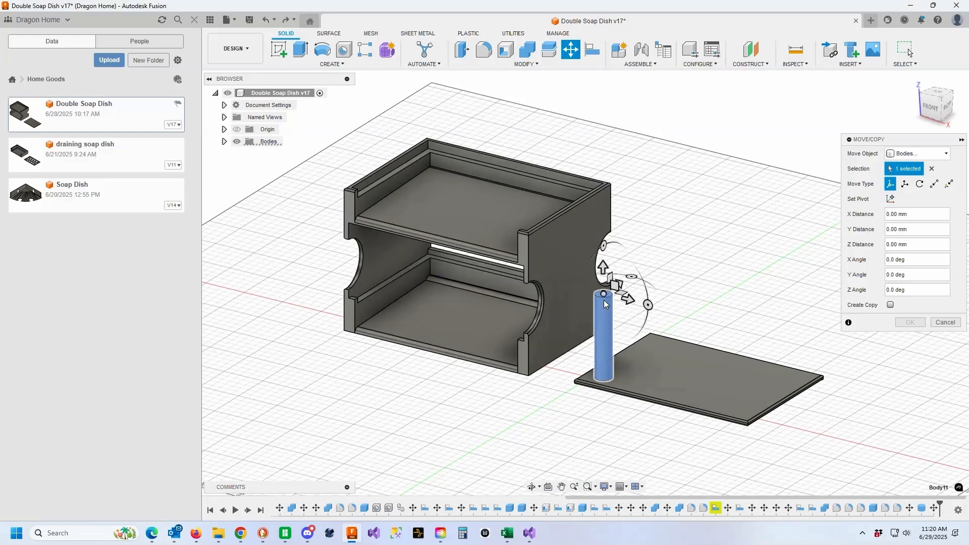
drag(603, 266, 603, 283)
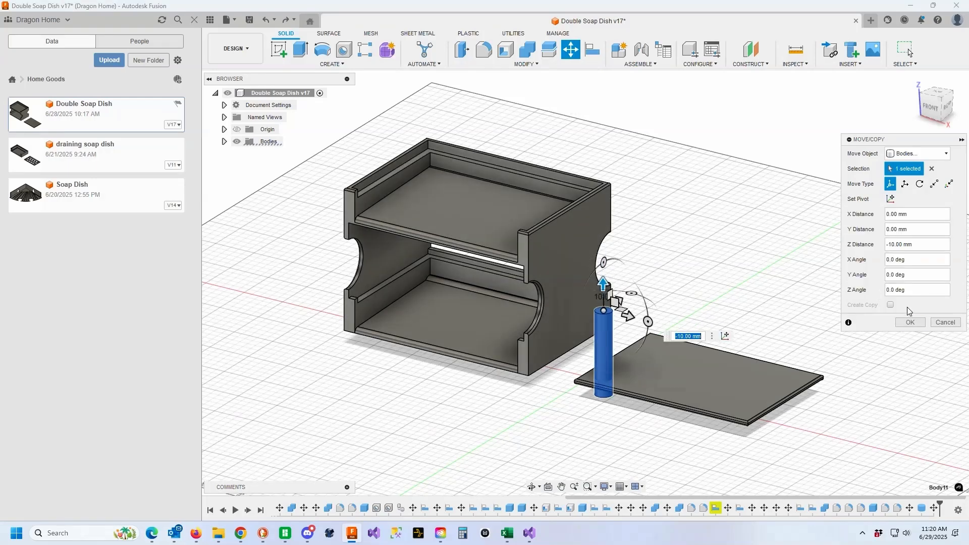
click(910, 322)
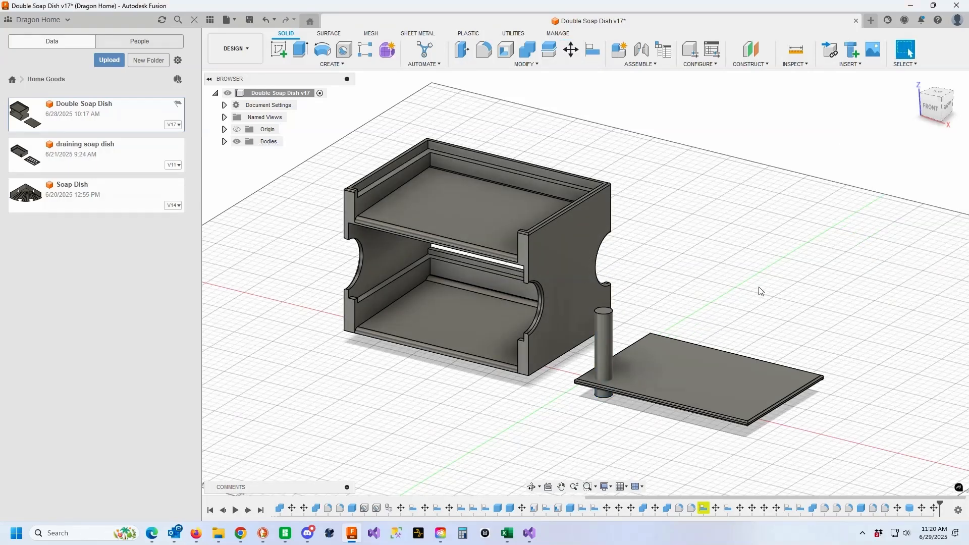
Cut the cylinder out of the grate with Combine, using the grate as target and the cylinder as tool.
click(527, 64)
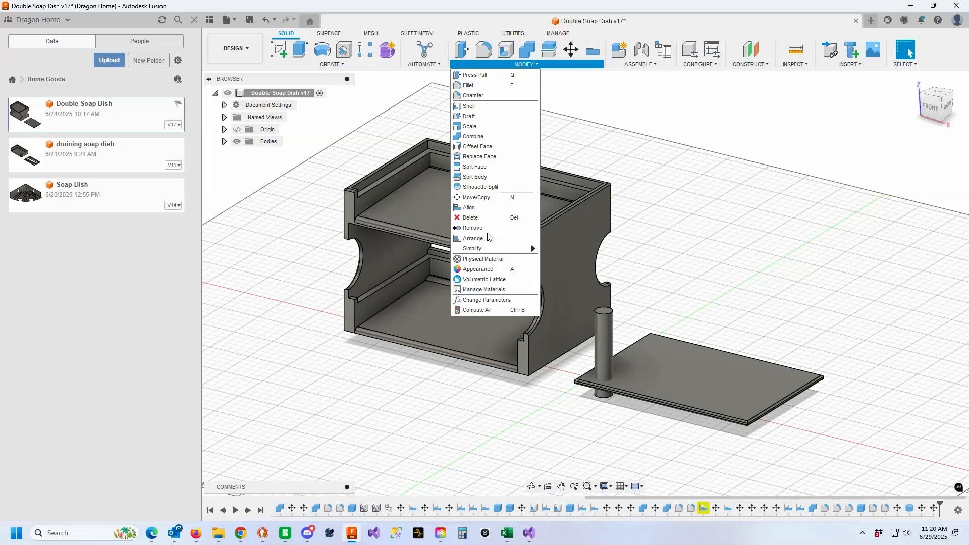
click(473, 137)
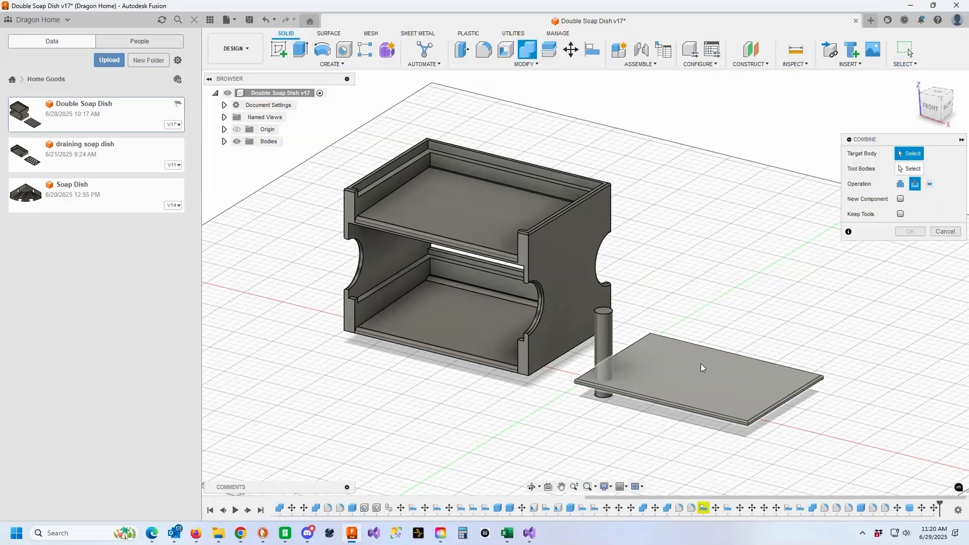
click(702, 365)
click(598, 347)
click(911, 231)
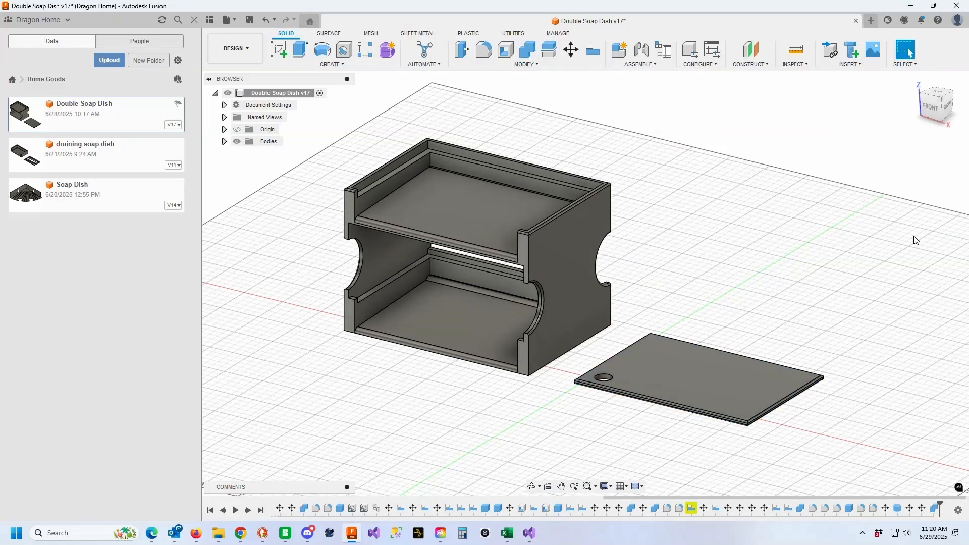
Set up a rectangular pattern of the hole's Combine feature, spanning 85 mm along the grate's front edge and 50 mm across it.
click(939, 98)
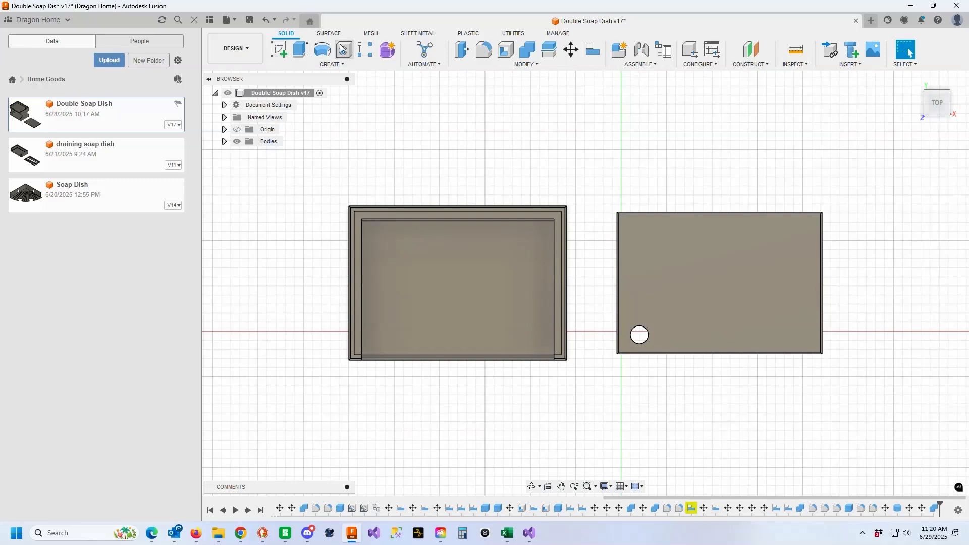
click(365, 50)
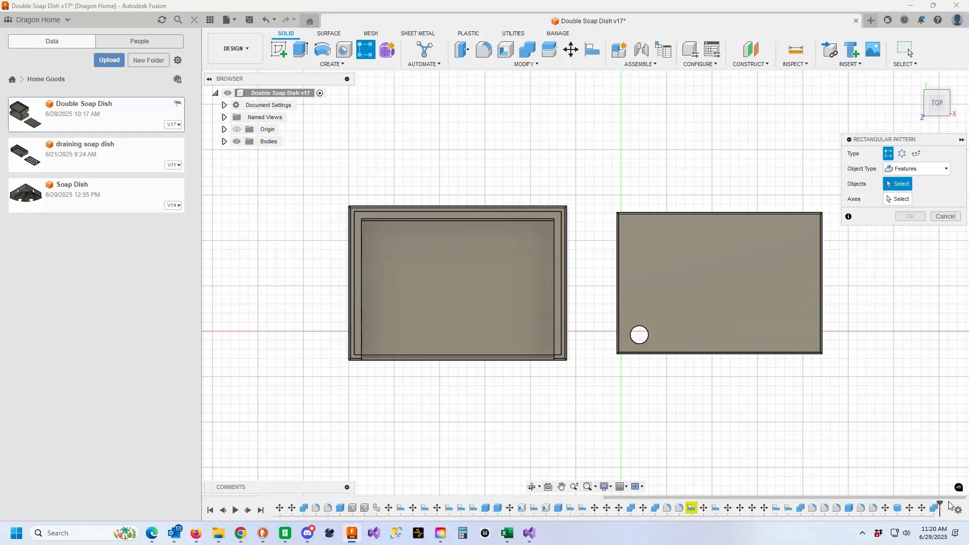
click(934, 508)
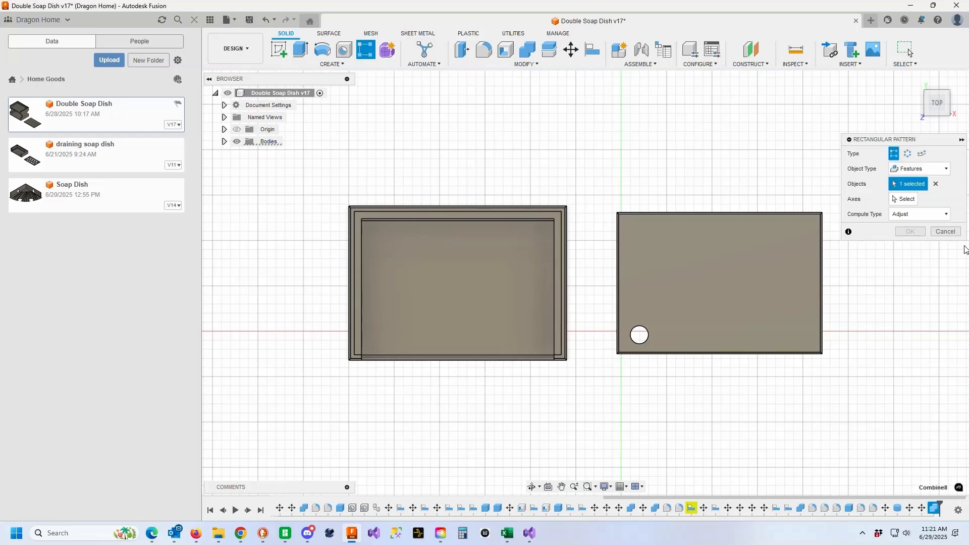
click(916, 77)
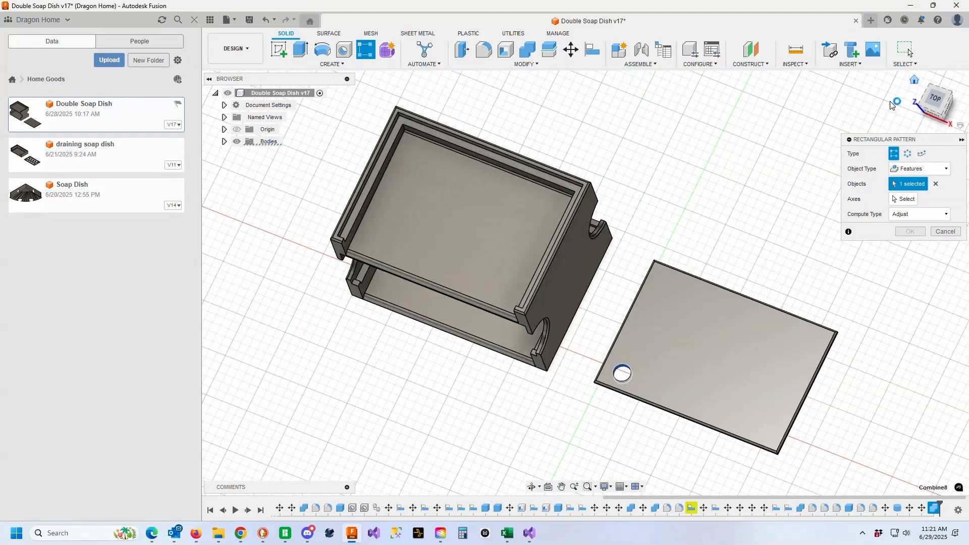
click(614, 411)
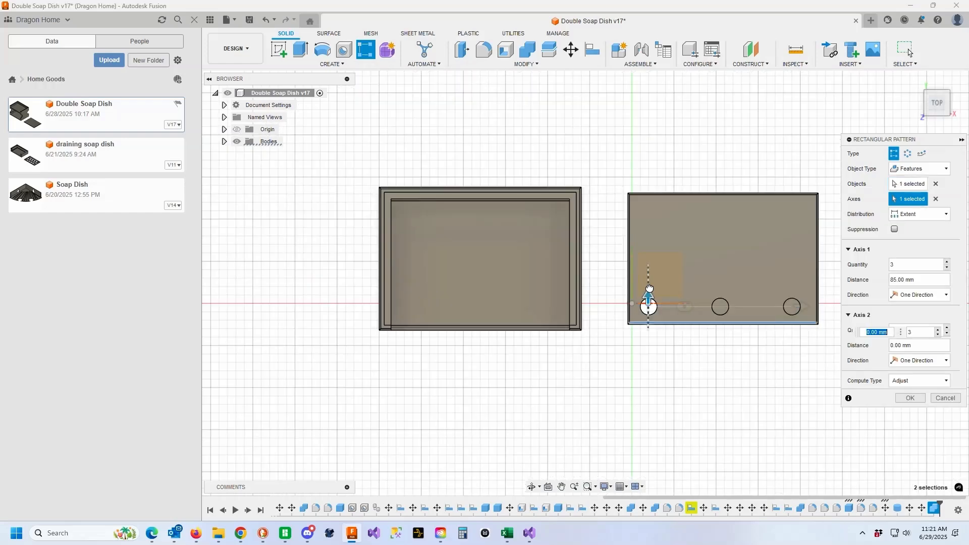
drag(647, 293, 661, 218)
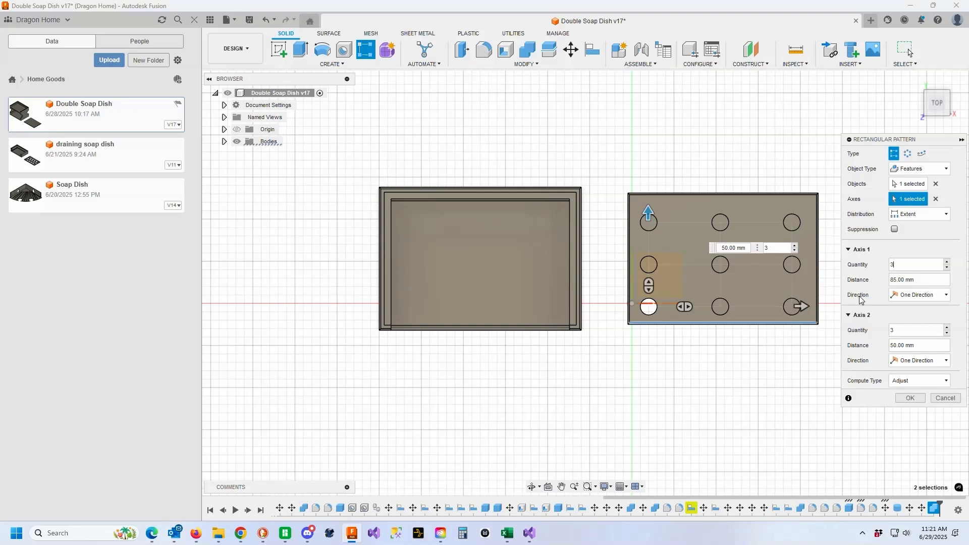
Extend the pattern's second-axis distance to 55 mm and set the quantity to 5 on both axes.
click(948, 261)
click(947, 262)
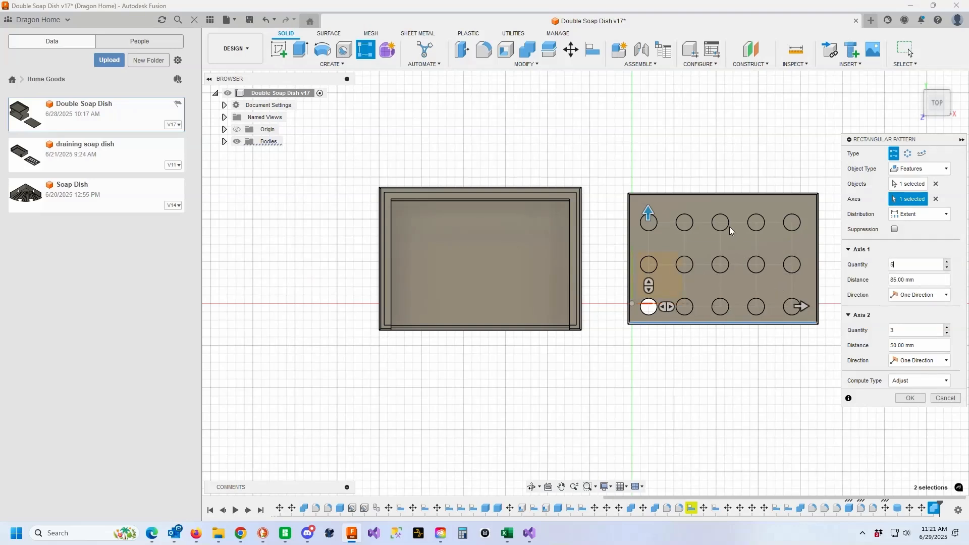
drag(650, 210, 650, 202)
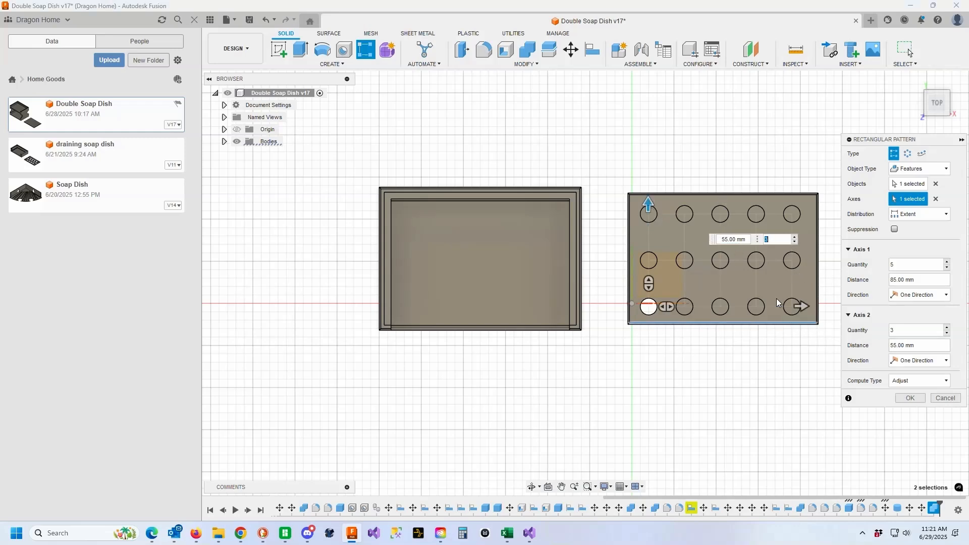
click(900, 331)
text(4)
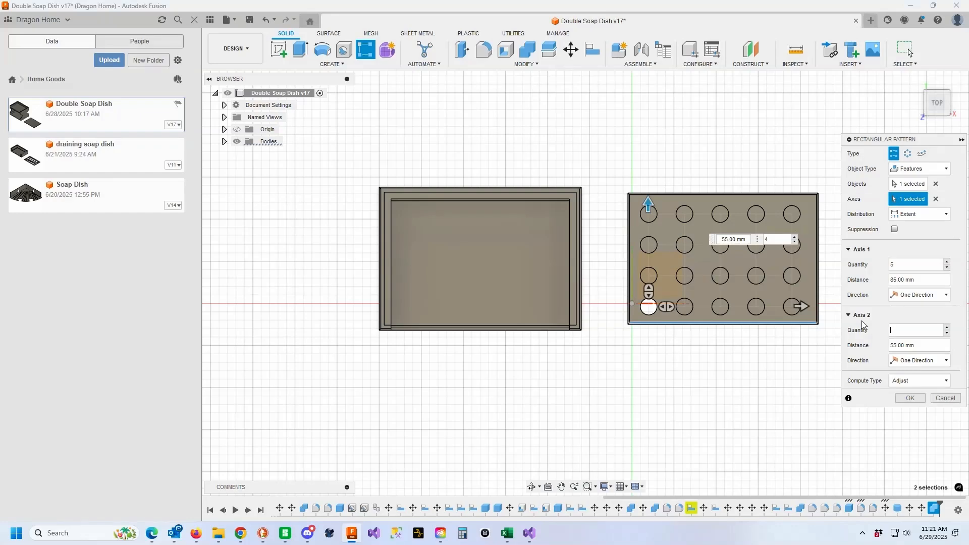
text(5)
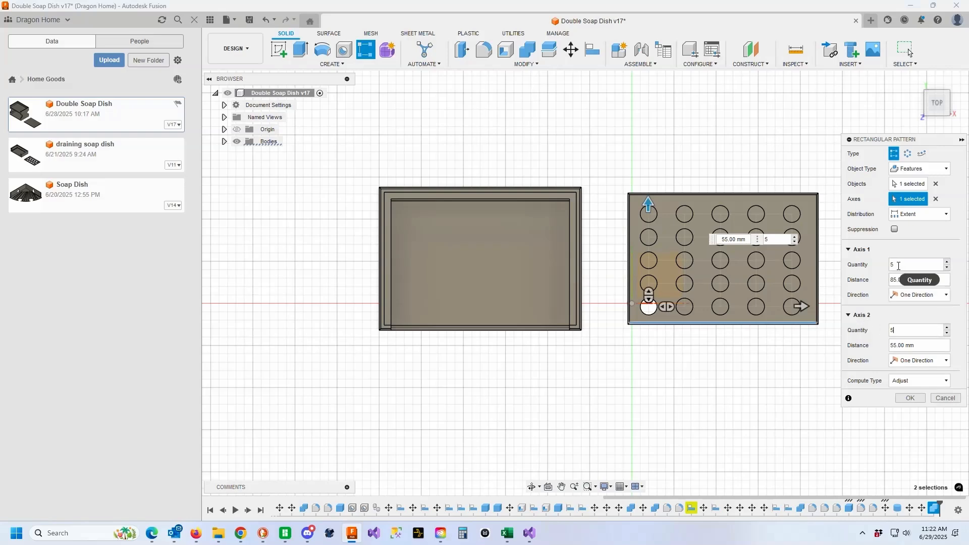
Set the pattern's first-axis quantity to 7 and its compute type to Optimized, and create the hole pattern.
click(883, 265)
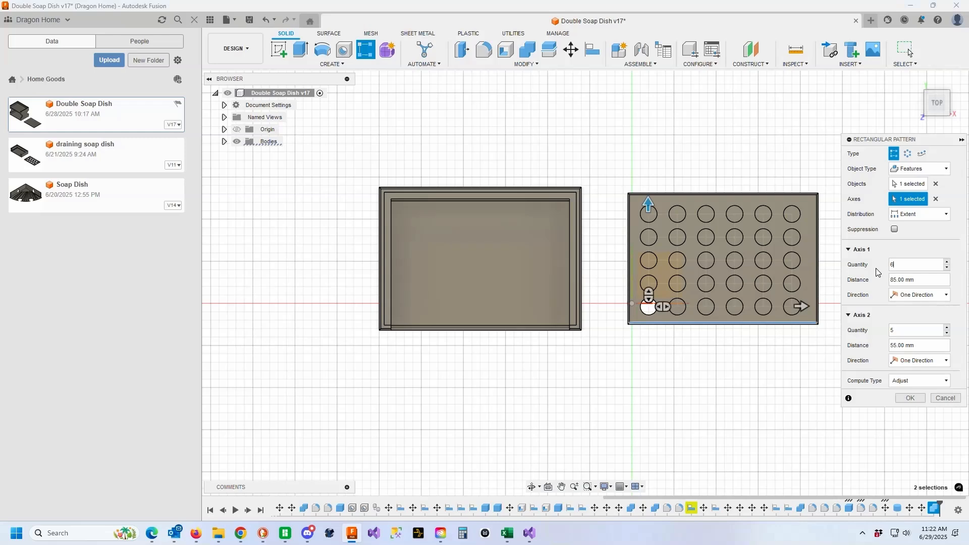
click(946, 262)
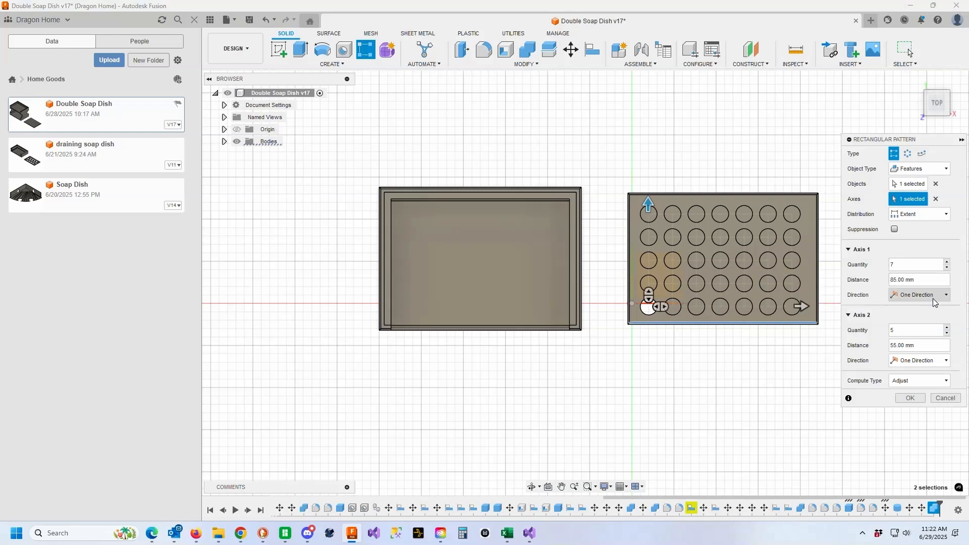
click(946, 382)
click(910, 394)
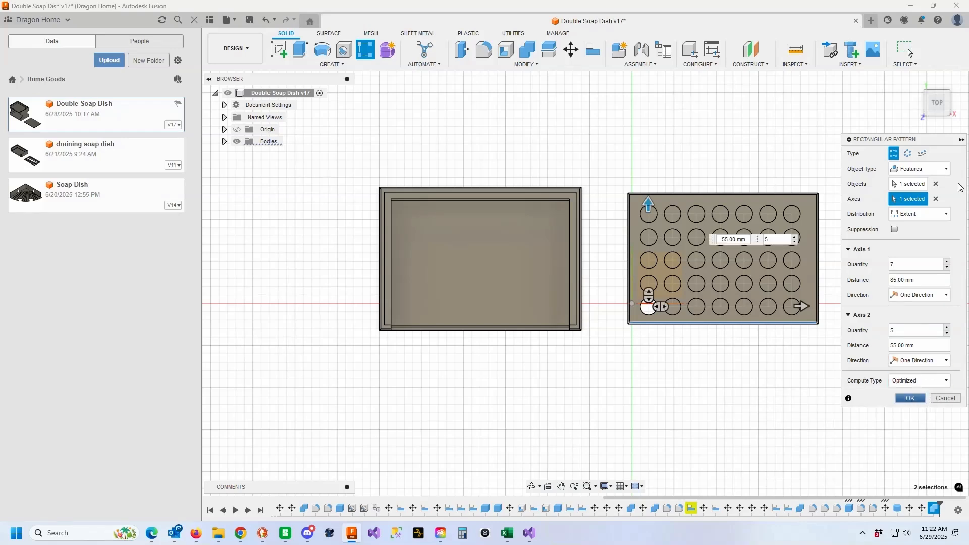
click(912, 399)
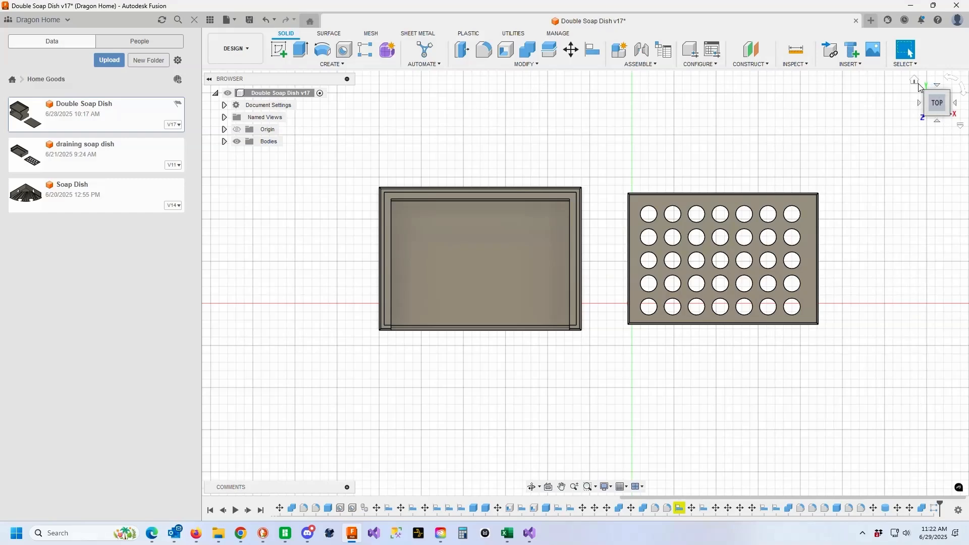
Save the soap dish design as a new version from the home view.
click(916, 82)
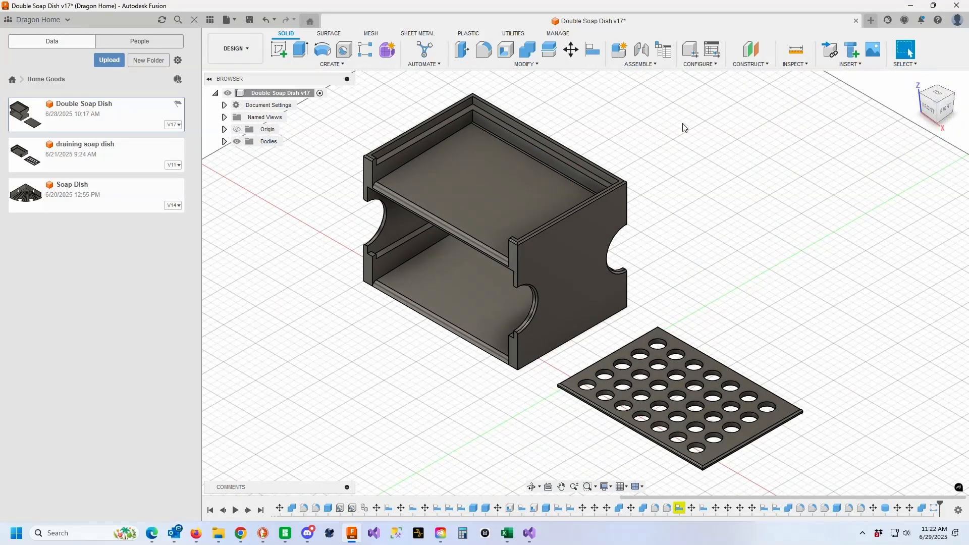
click(250, 19)
click(480, 285)
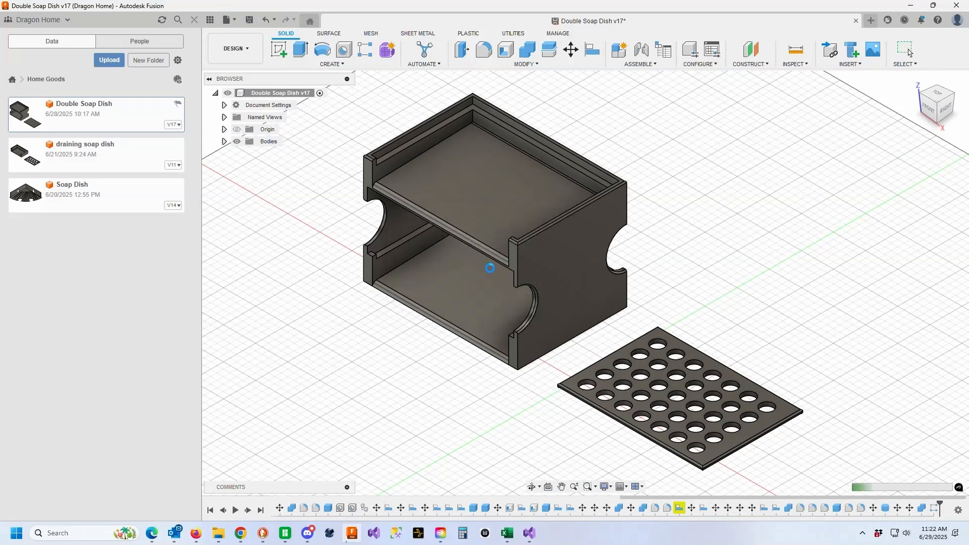